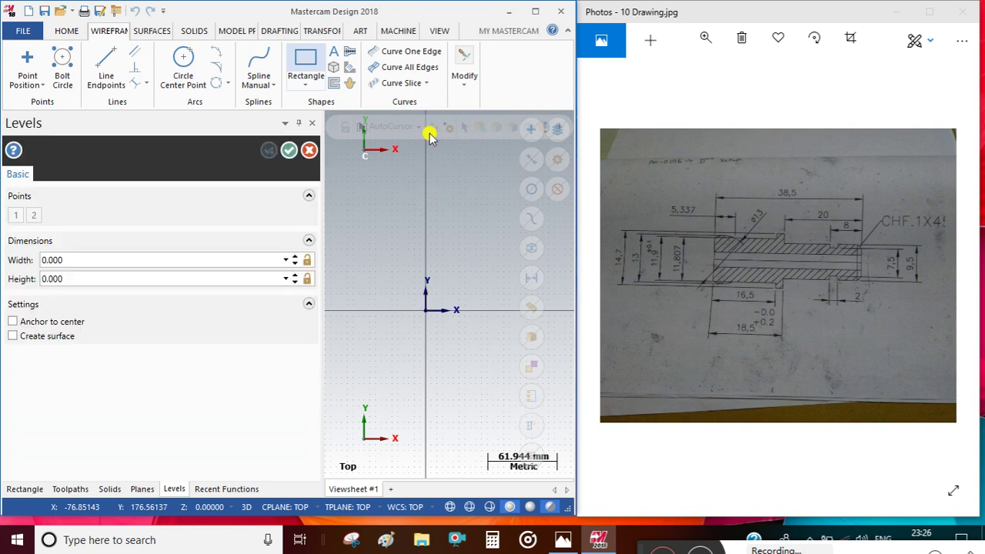
# - Draw a rectangle from the origin up into the negative X side and set its width to -38.5 mm
pyautogui.click(425, 310)
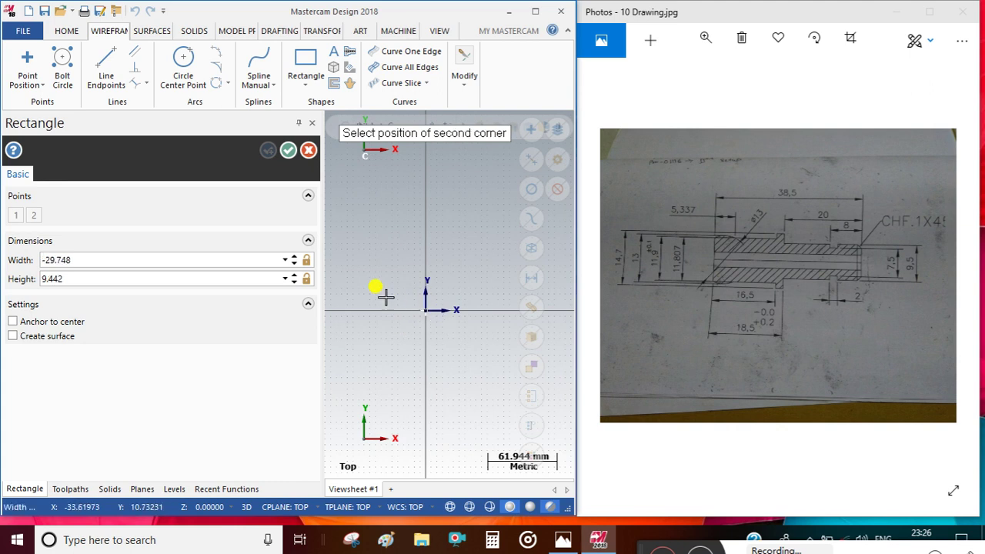
pyautogui.click(344, 273)
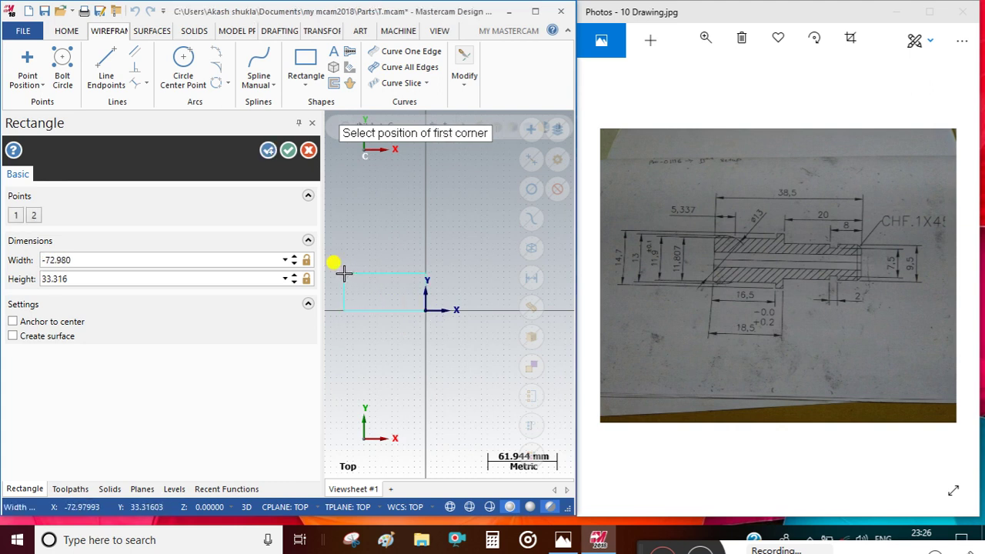
pyautogui.click(131, 261)
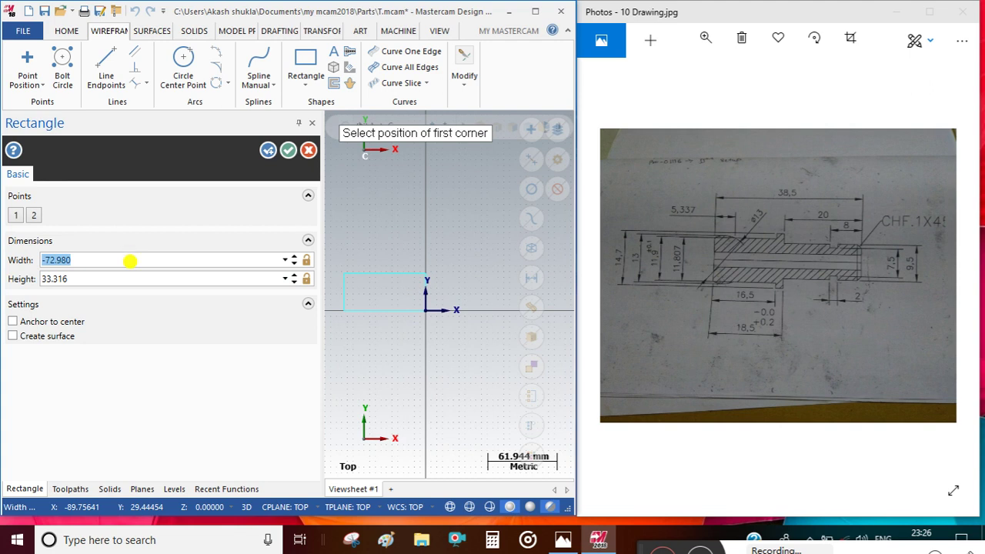
pyautogui.write('-38')
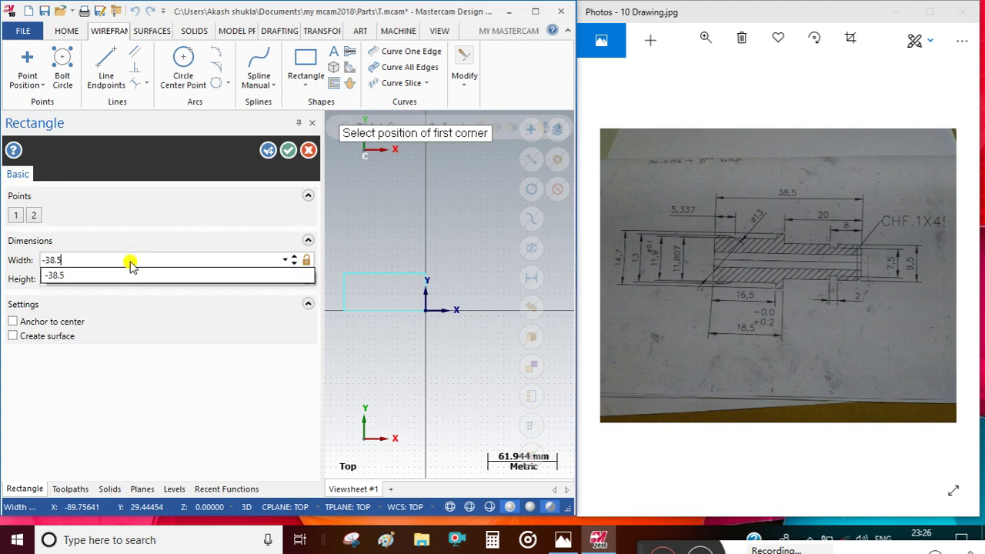
pyautogui.write('.5')
pyautogui.press('Return')
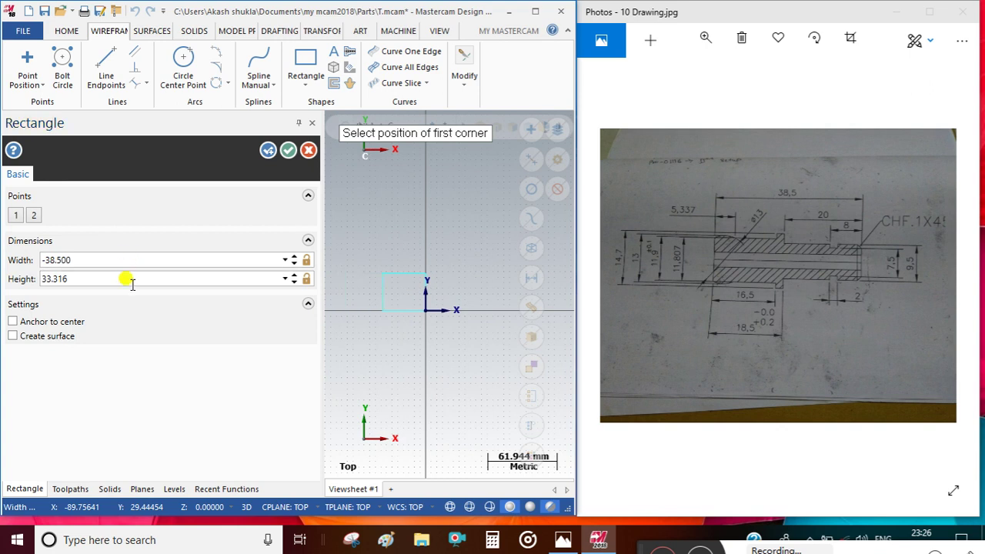
# - Set the rectangle's height to 14.7/2 and accept the rectangle
pyautogui.click(132, 280)
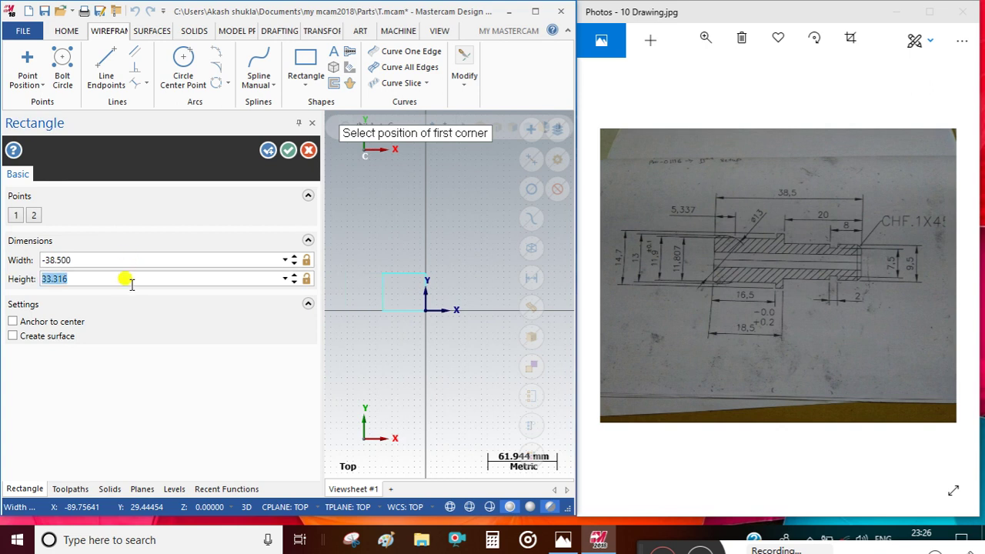
pyautogui.write('17.')
pyautogui.press('BackSpace')
pyautogui.press('BackSpace')
pyautogui.write('4')
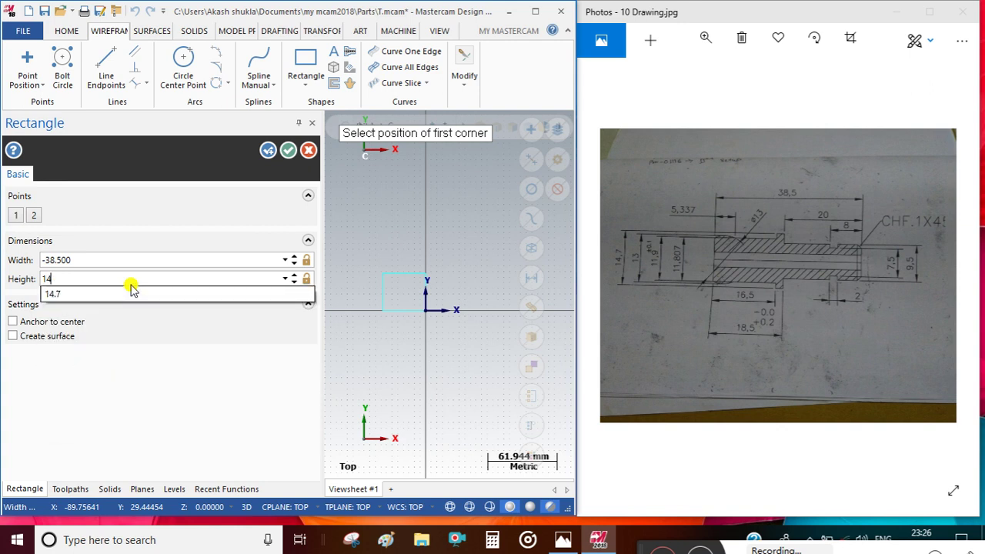
pyautogui.write('.7')
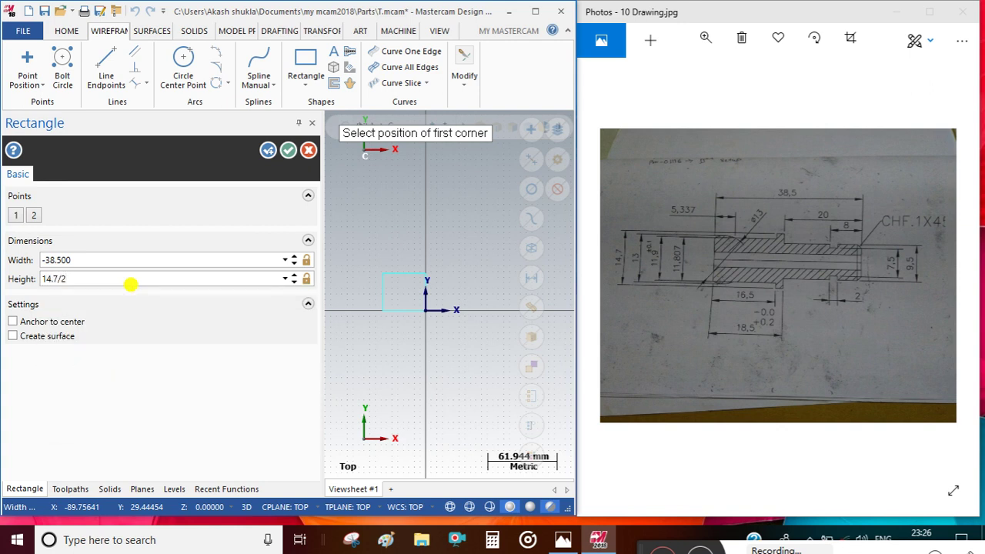
pyautogui.click(287, 150)
# - Offset a copy of the rectangle's right vertical edge, at the origin, 8 mm inward
pyautogui.scroll(1, 405, 323)
pyautogui.scroll(2, 406, 323)
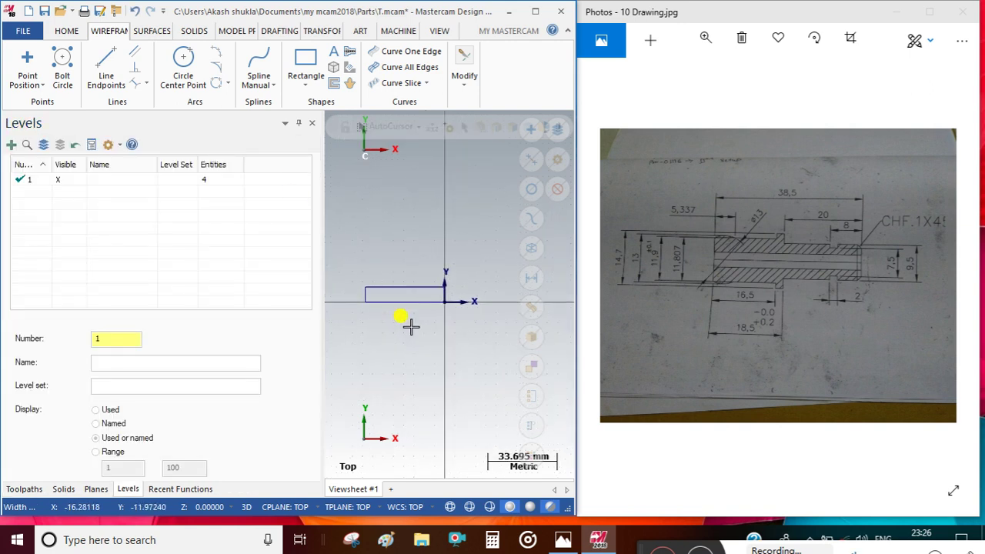
pyautogui.scroll(1, 330, 295)
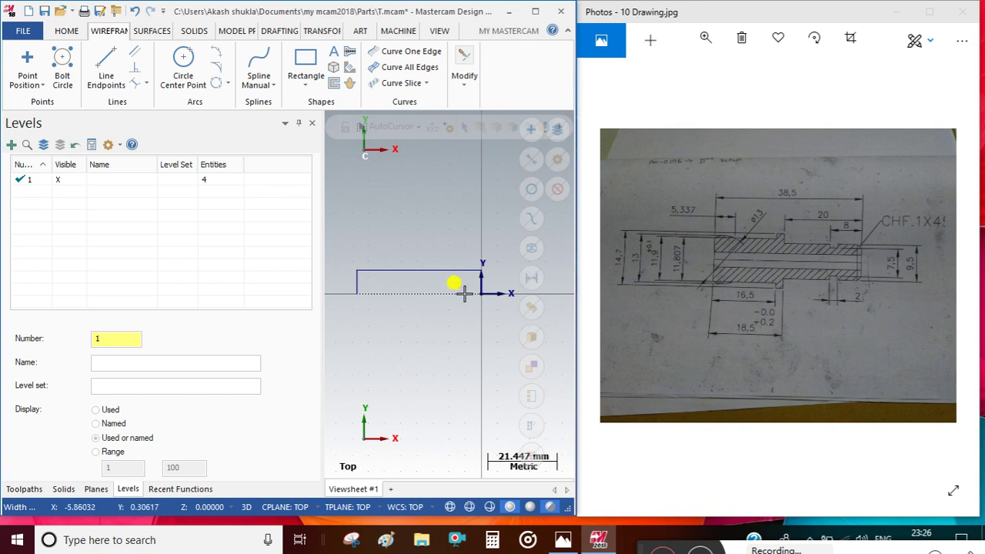
pyautogui.scroll(-1, 361, 242)
pyautogui.scroll(1, 413, 316)
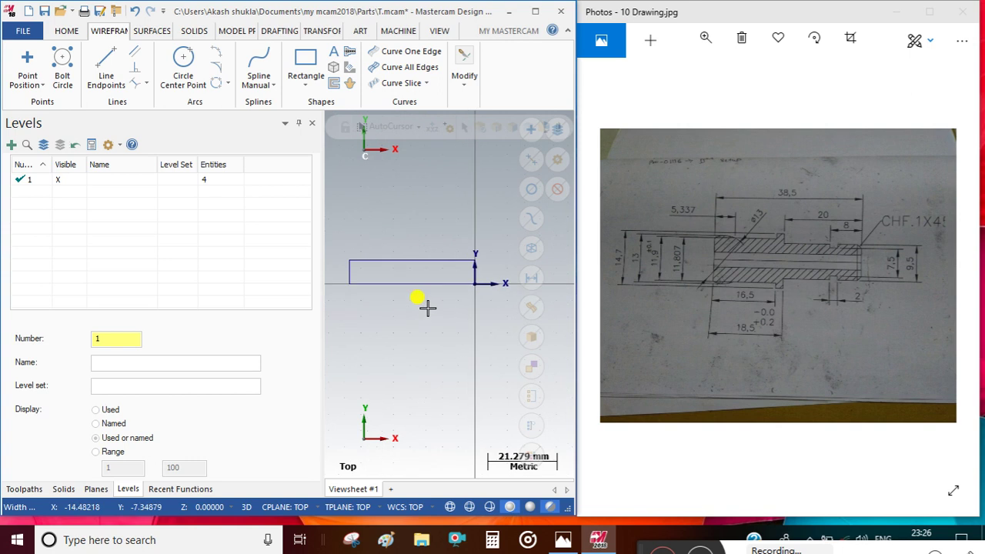
pyautogui.click(464, 78)
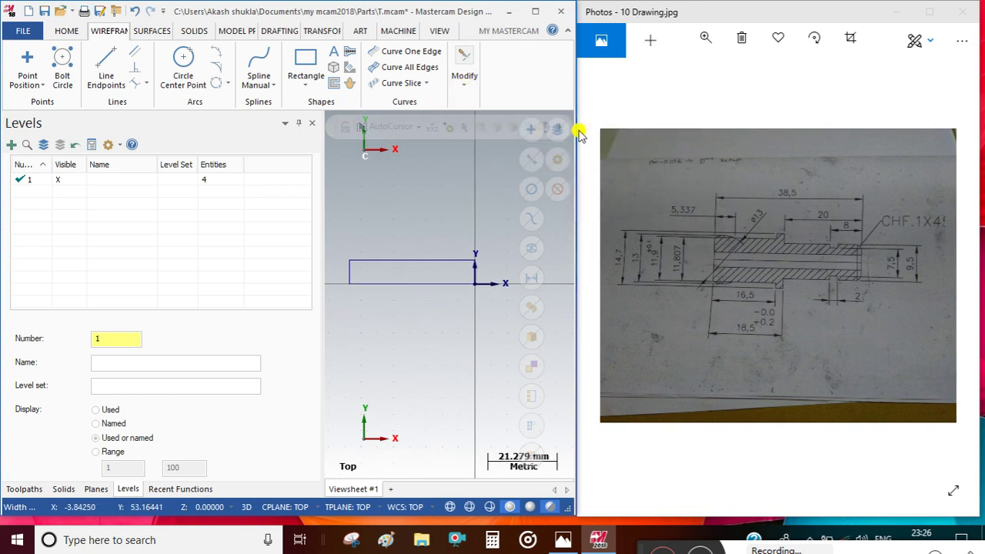
pyautogui.press('o')
pyautogui.scroll(1, 470, 265)
pyautogui.scroll(-1, 481, 275)
pyautogui.click(479, 273)
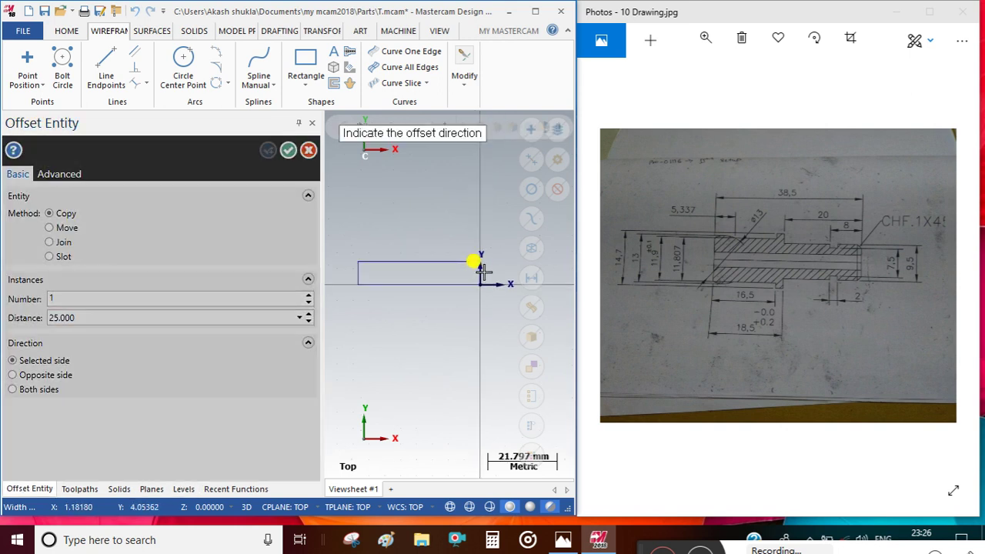
pyautogui.click(438, 271)
pyautogui.write('8.')
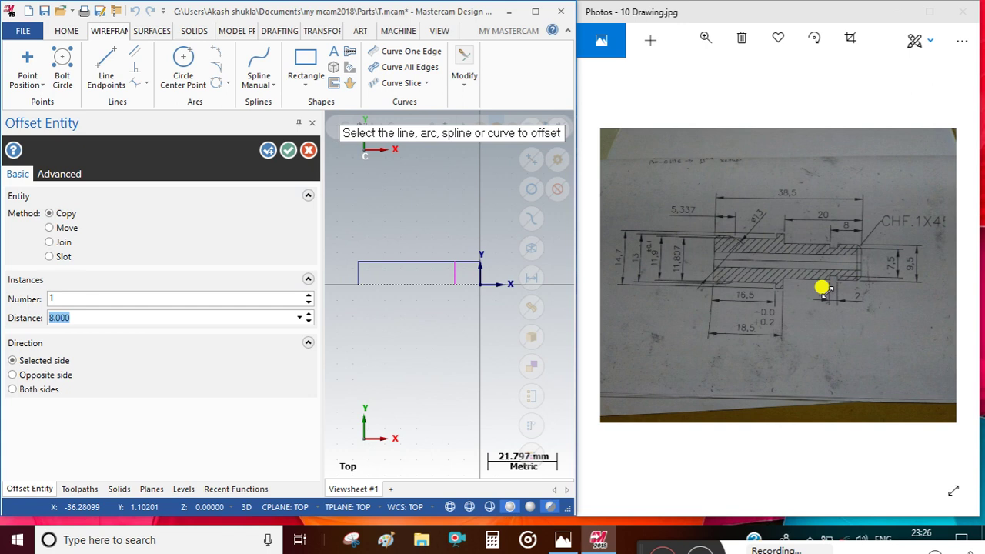
pyautogui.click(457, 263)
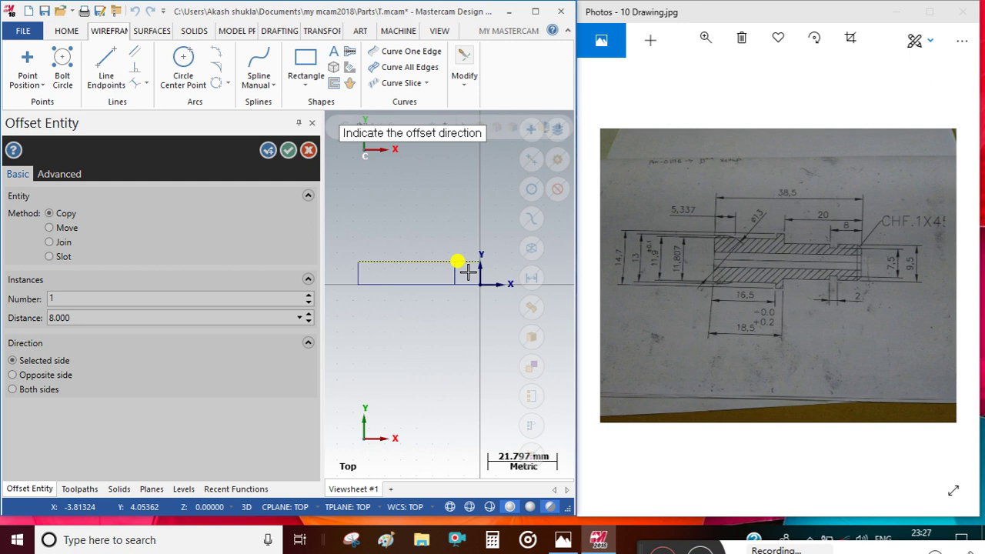
pyautogui.click(494, 268)
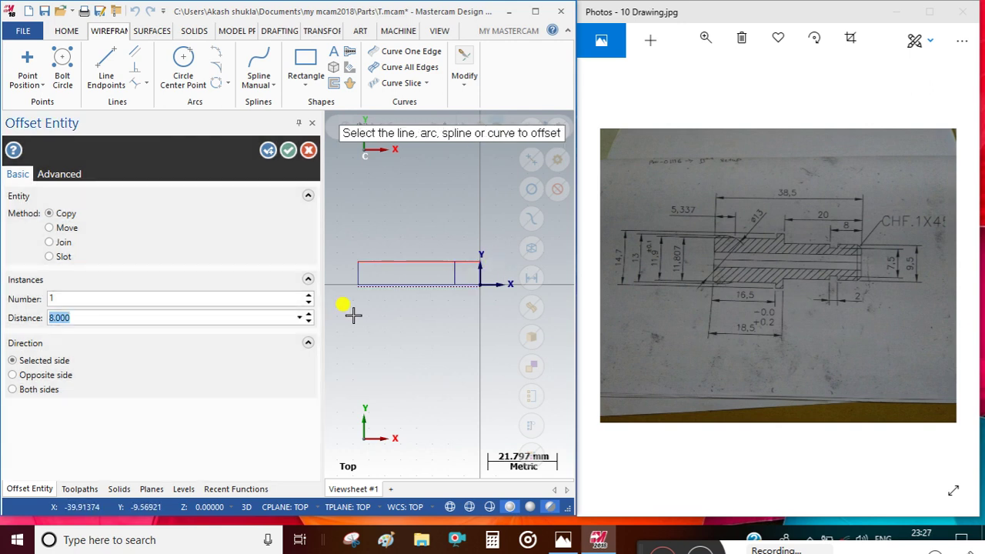
pyautogui.press('Escape')
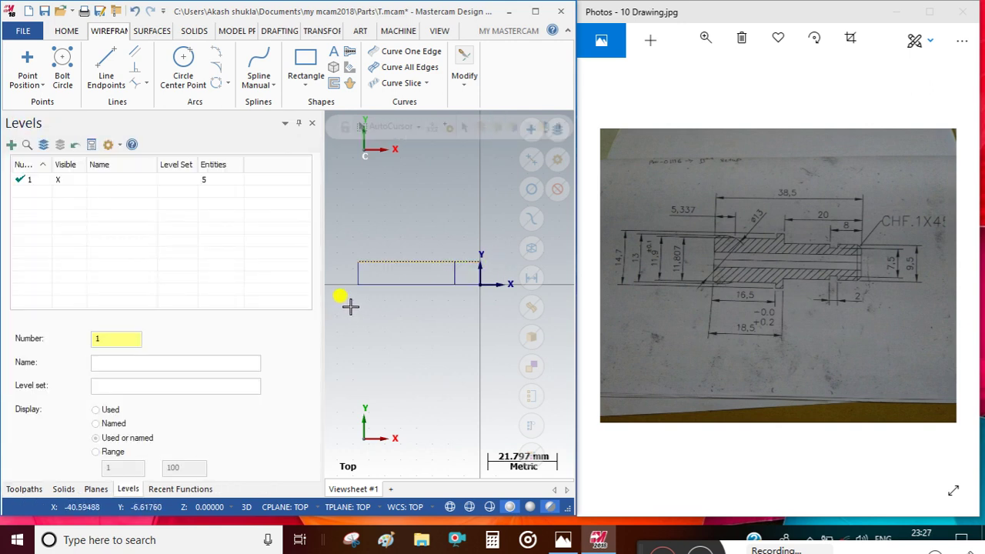
pyautogui.scroll(1, 434, 278)
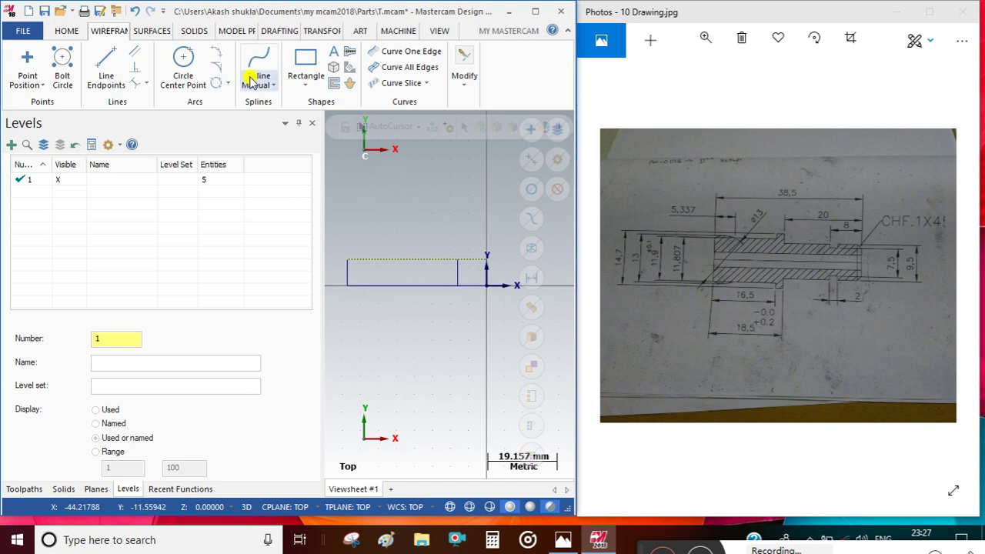
pyautogui.click(465, 65)
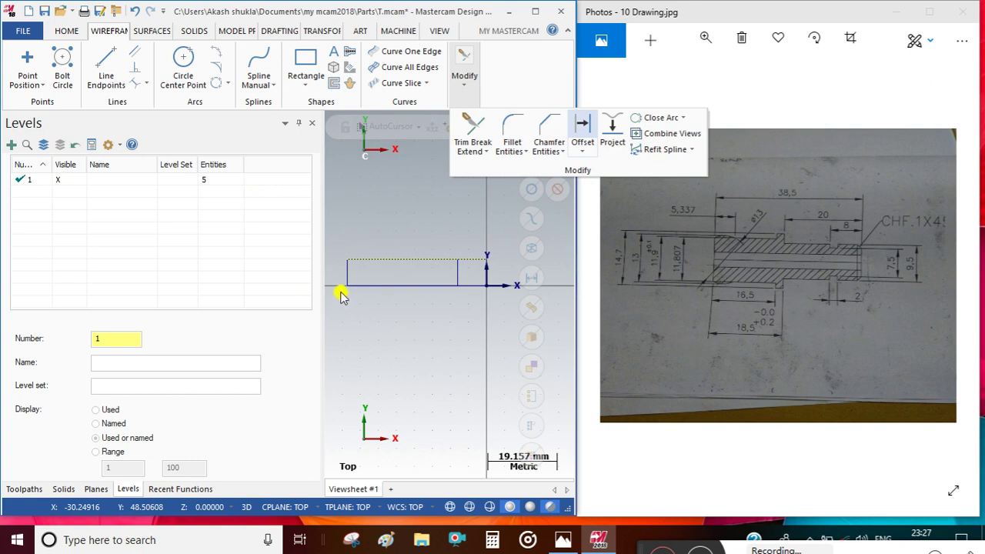
pyautogui.scroll(2, 378, 283)
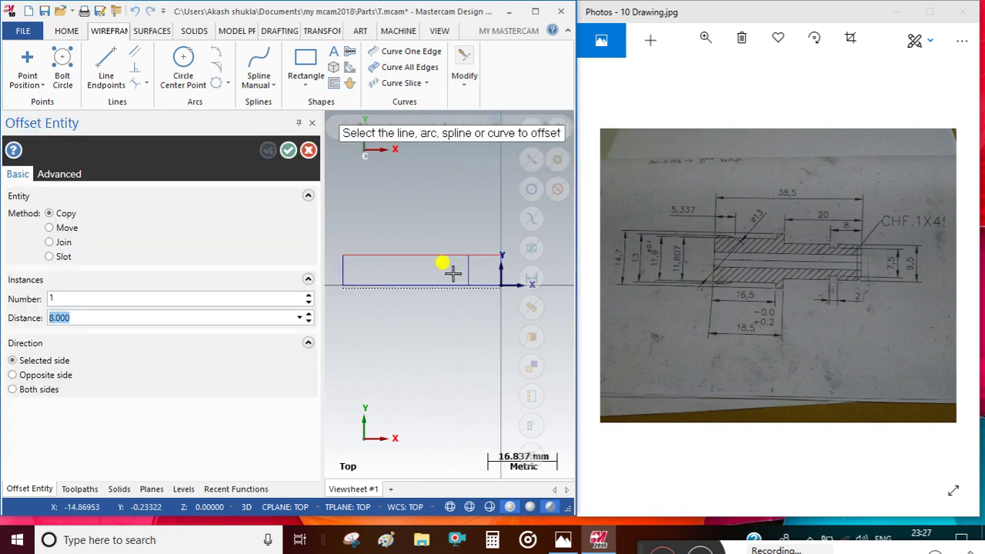
pyautogui.click(287, 149)
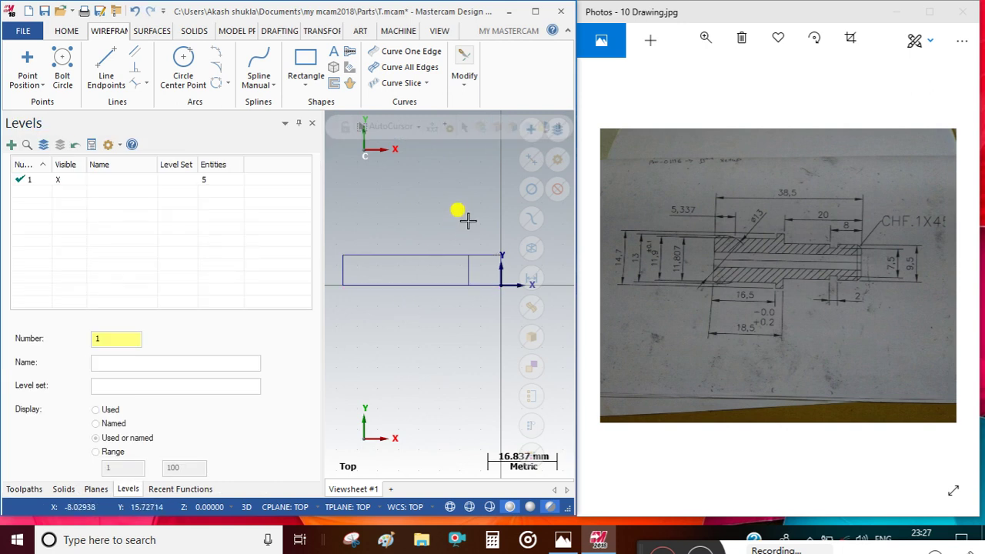
# - Offset a copy of the inner vertical line 2 mm back toward the rectangle's right edge
pyautogui.click(464, 76)
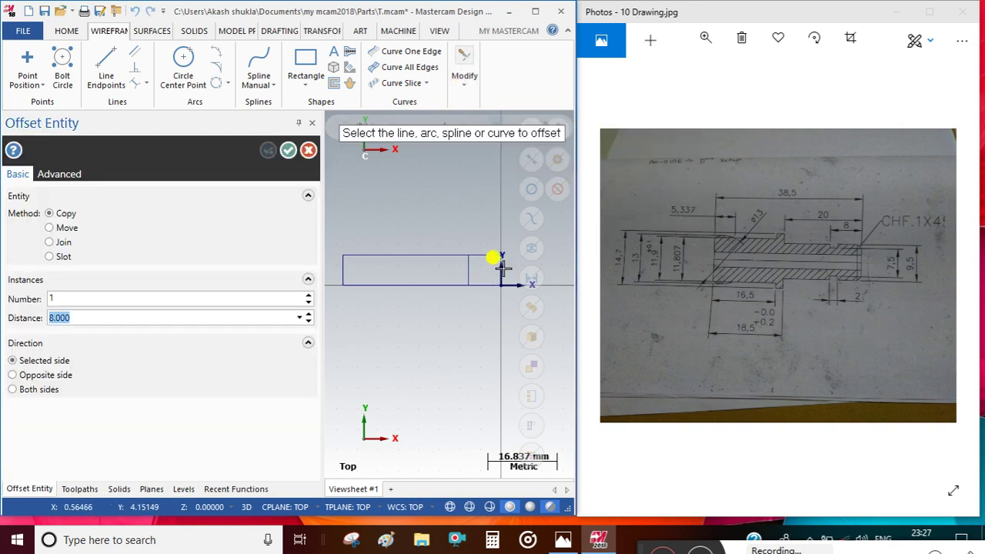
pyautogui.click(469, 267)
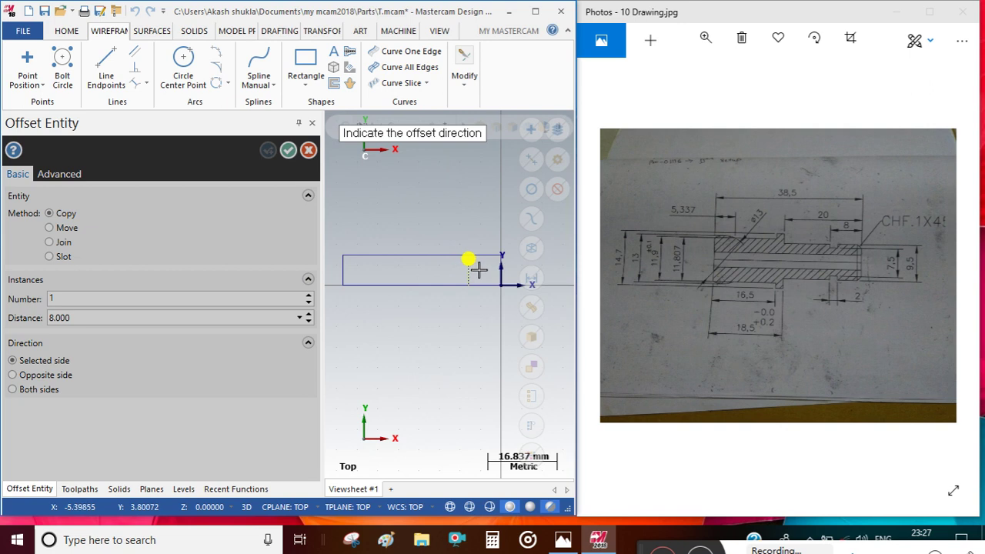
pyautogui.click(481, 269)
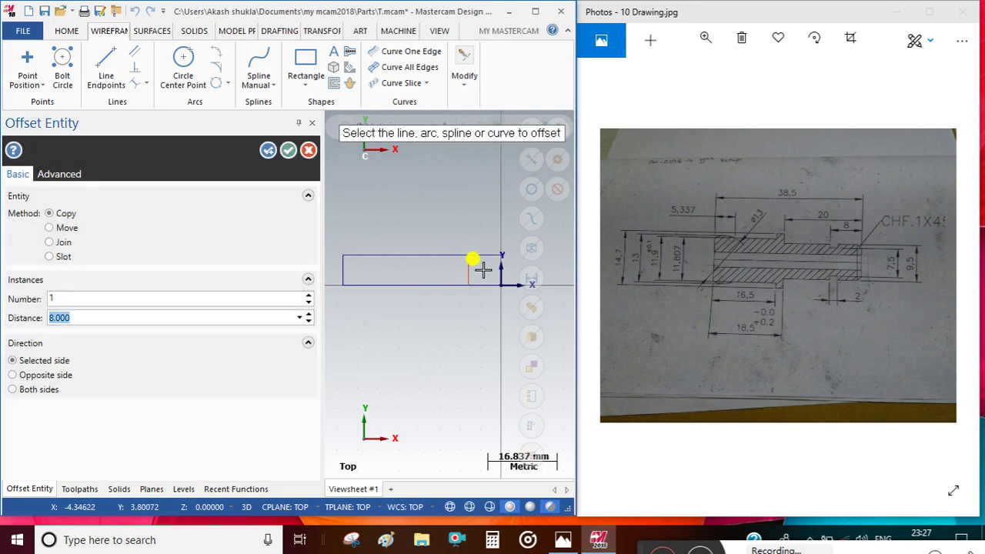
pyautogui.write('2.')
pyautogui.click(268, 150)
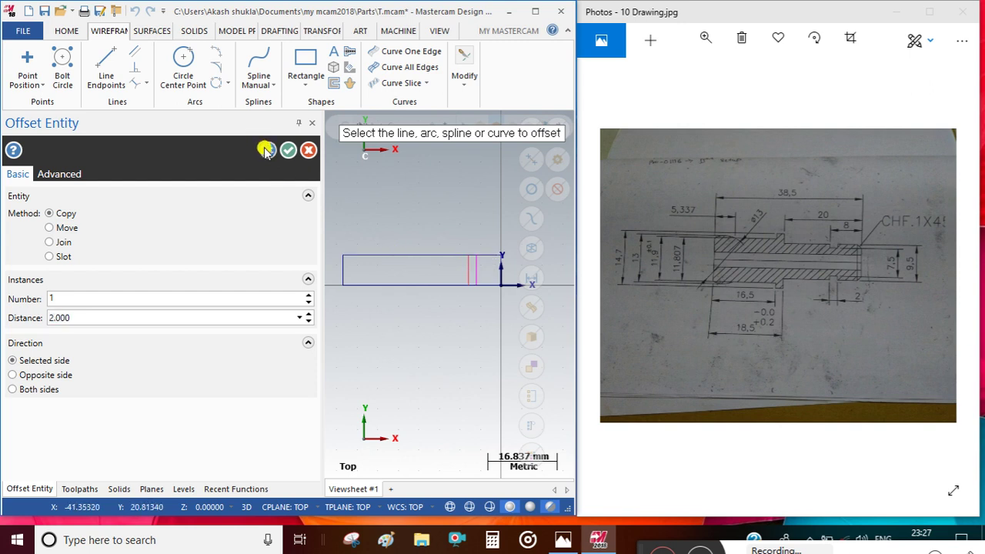
# - Offset a copy of the rectangle's right vertical edge 20 mm inward to mark the collar's right face
pyautogui.click(498, 254)
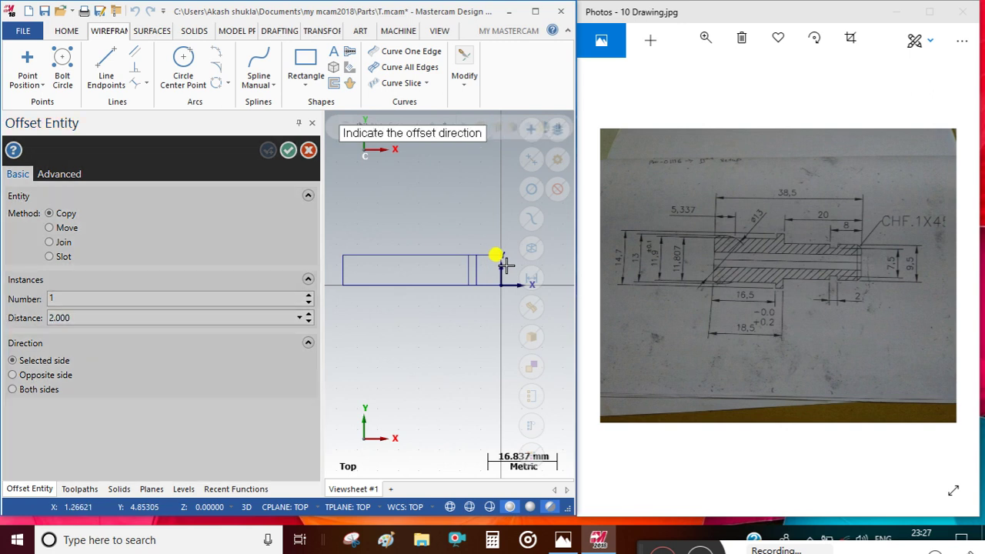
pyautogui.click(401, 268)
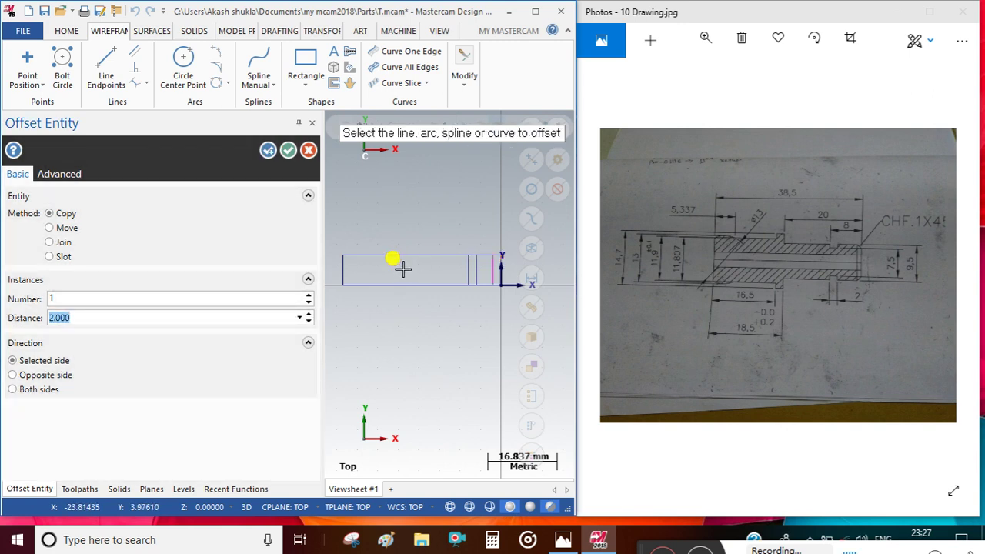
pyautogui.write('20.')
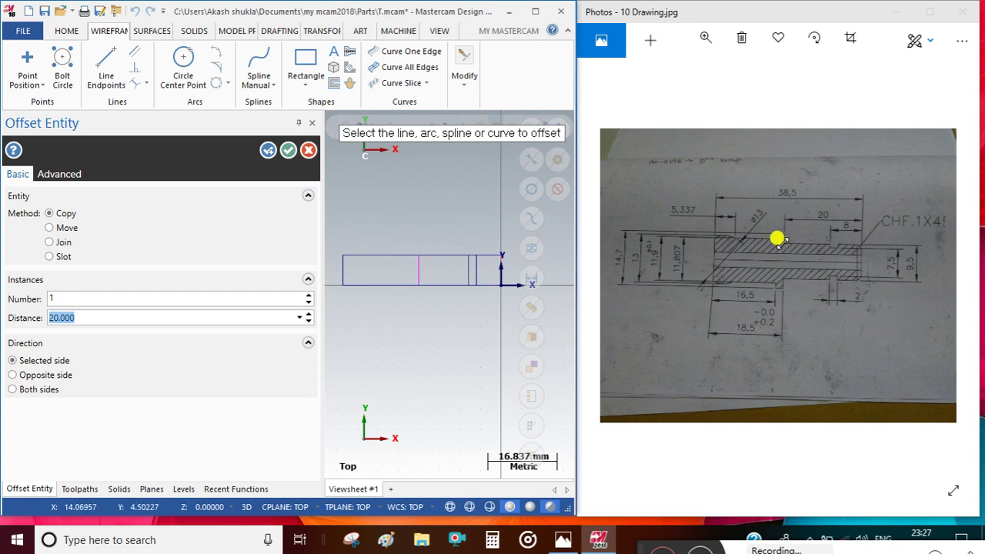
pyautogui.click(266, 150)
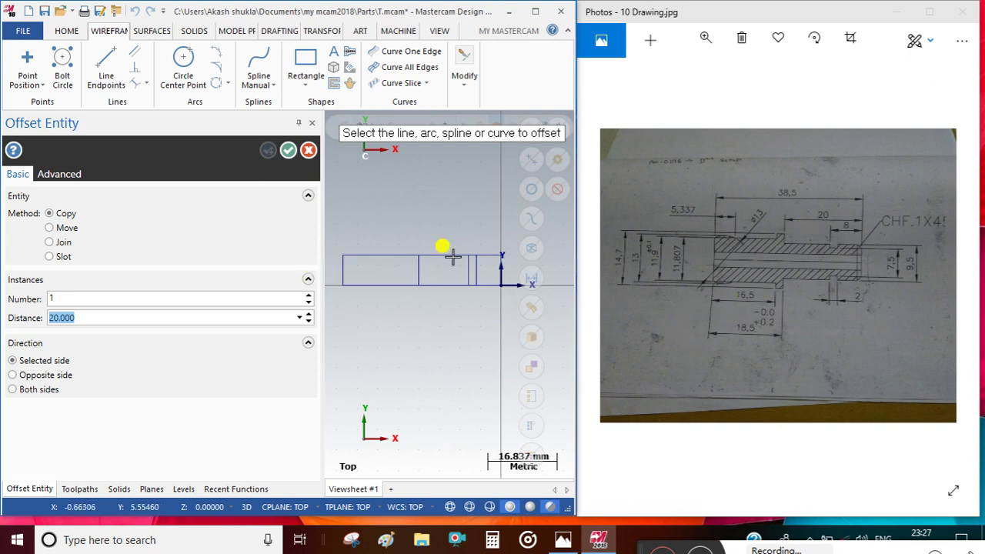
# - Offset a copy of the rectangle's left vertical edge 16.5 mm inward and finish the offset command
pyautogui.click(343, 268)
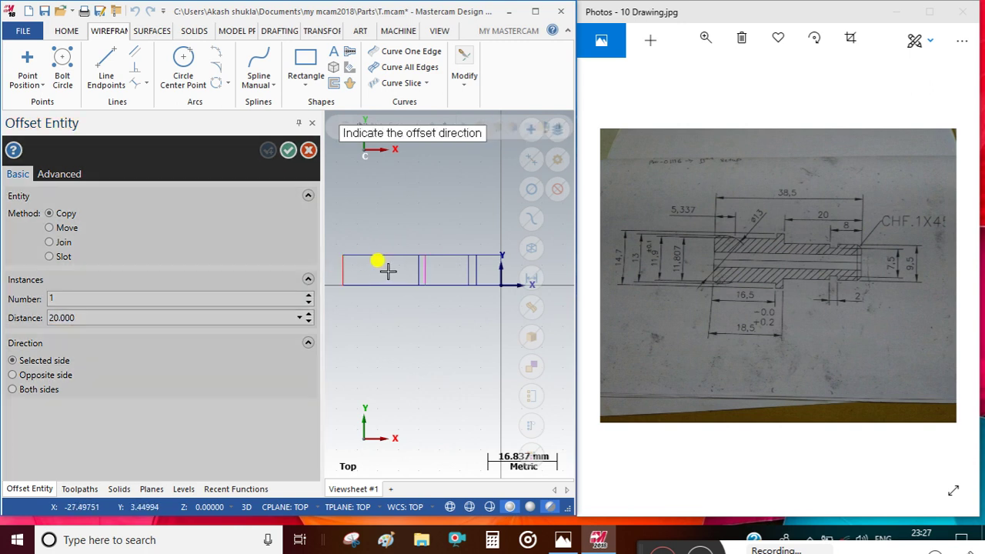
pyautogui.click(386, 269)
pyautogui.write('16')
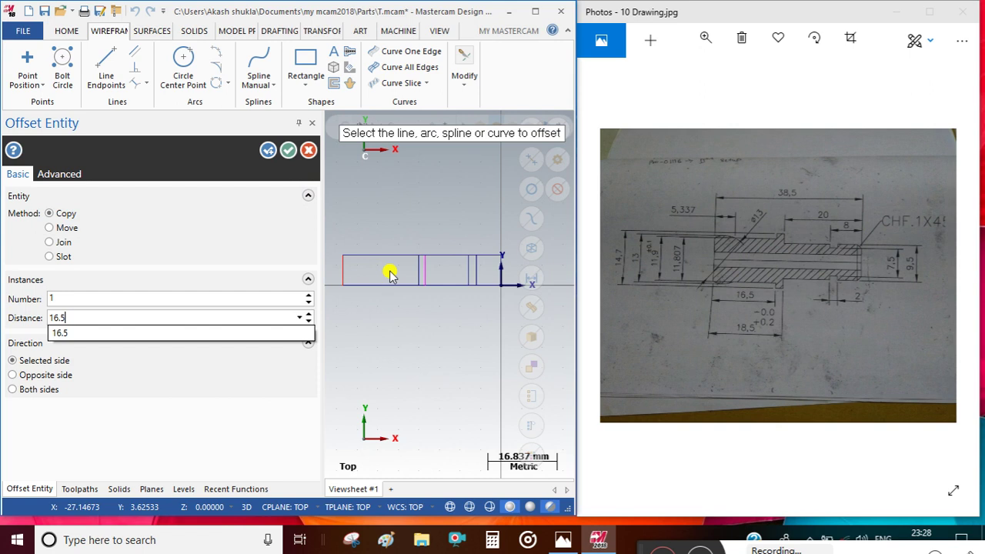
pyautogui.write('.5')
pyautogui.press('Return')
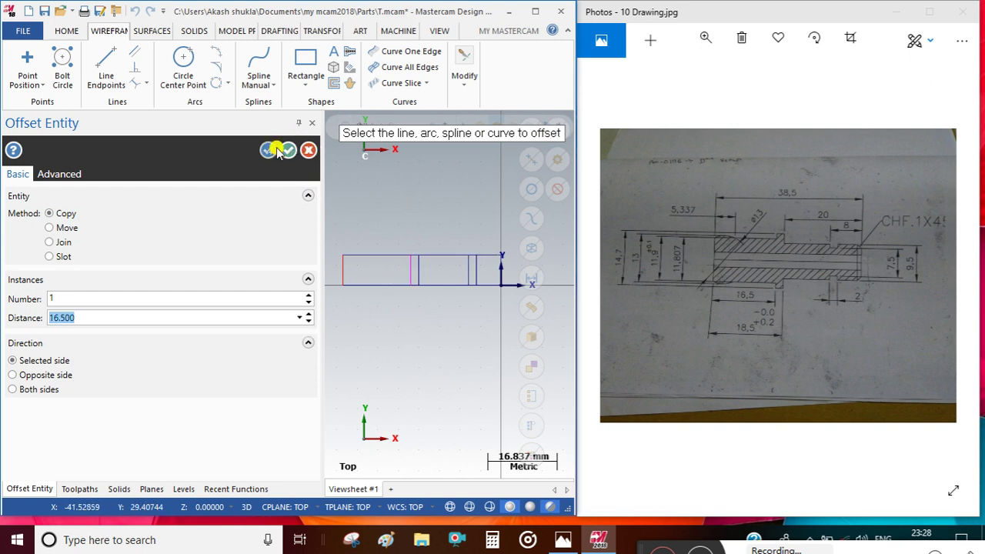
pyautogui.click(285, 150)
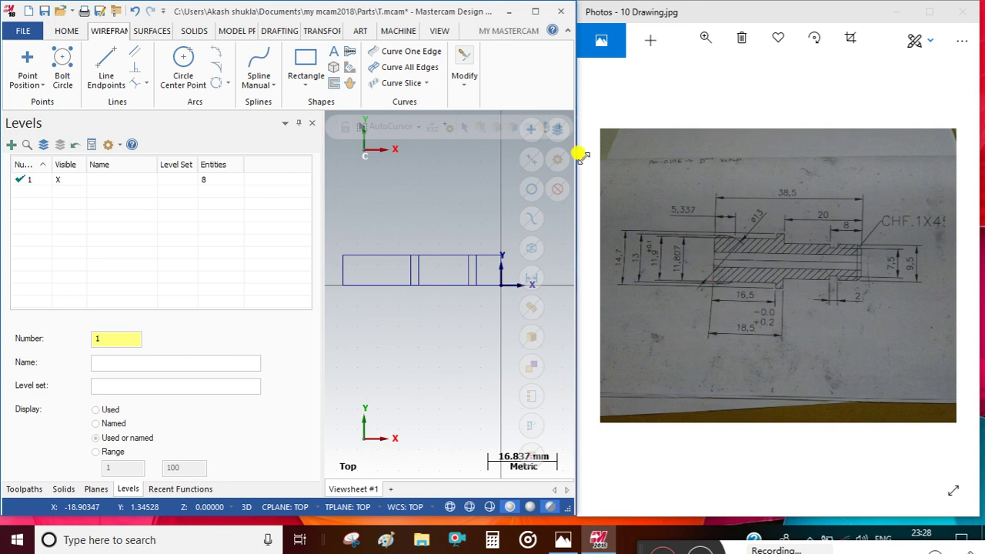
# - Offset a copy of the rectangle's left vertical edge 5.337 mm inward and finish the offset command
pyautogui.click(466, 77)
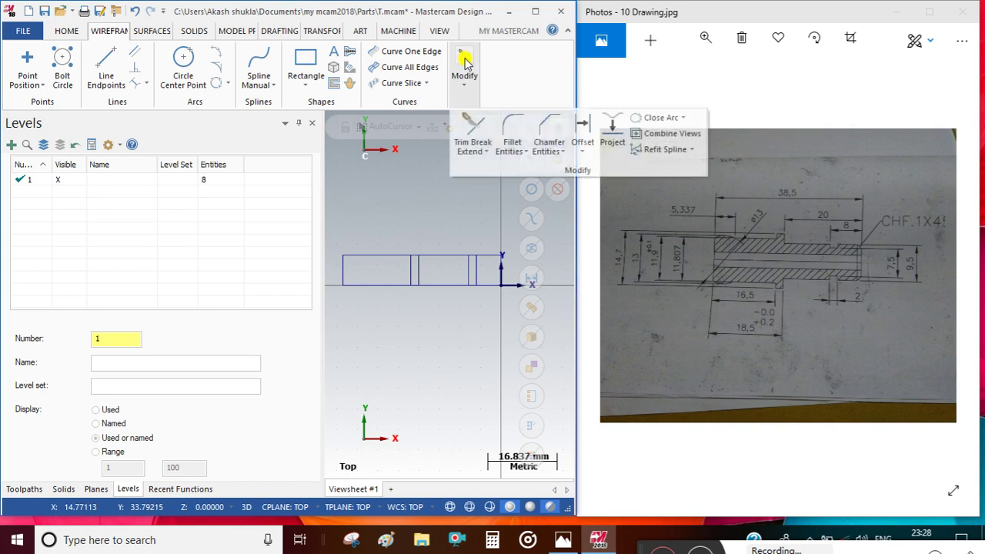
pyautogui.click(582, 131)
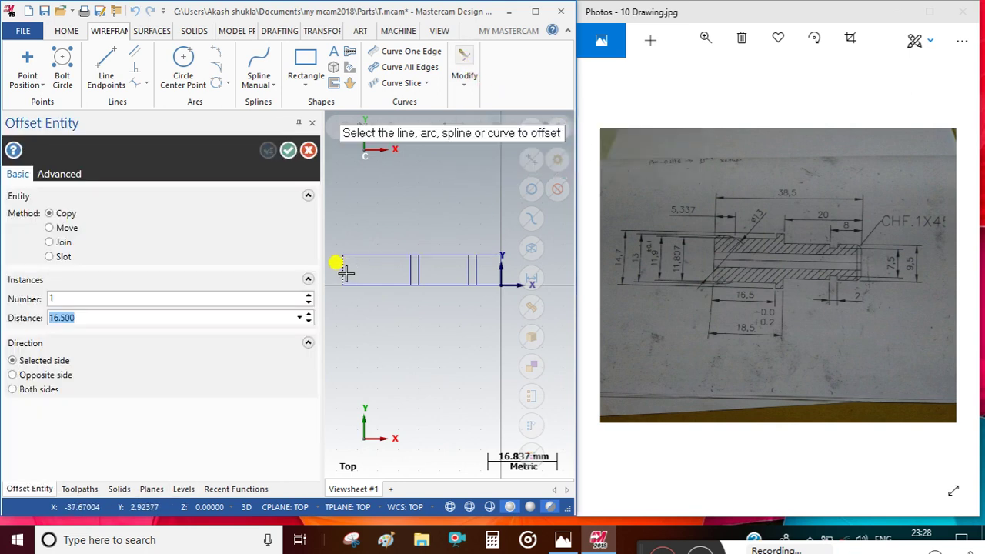
pyautogui.click(342, 266)
pyautogui.click(393, 268)
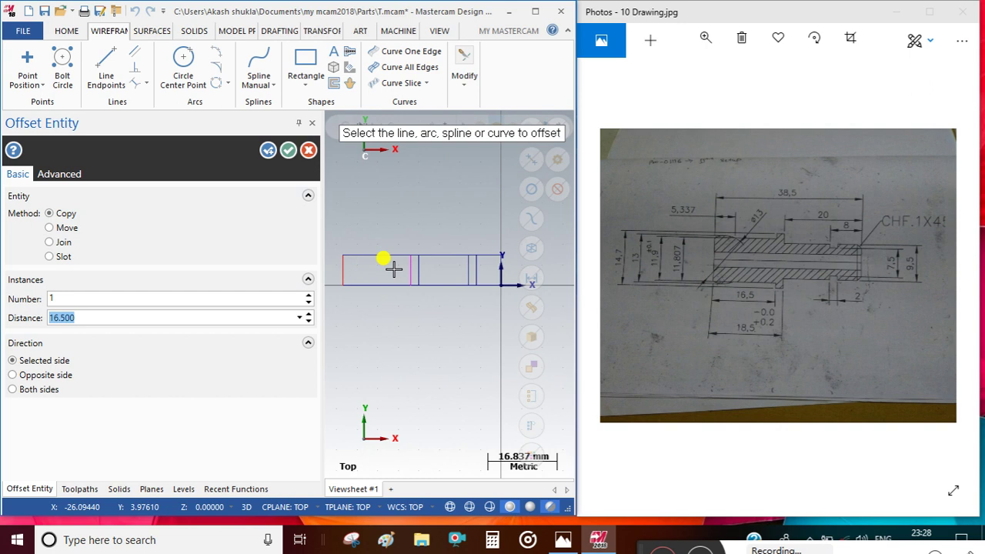
pyautogui.write('5.')
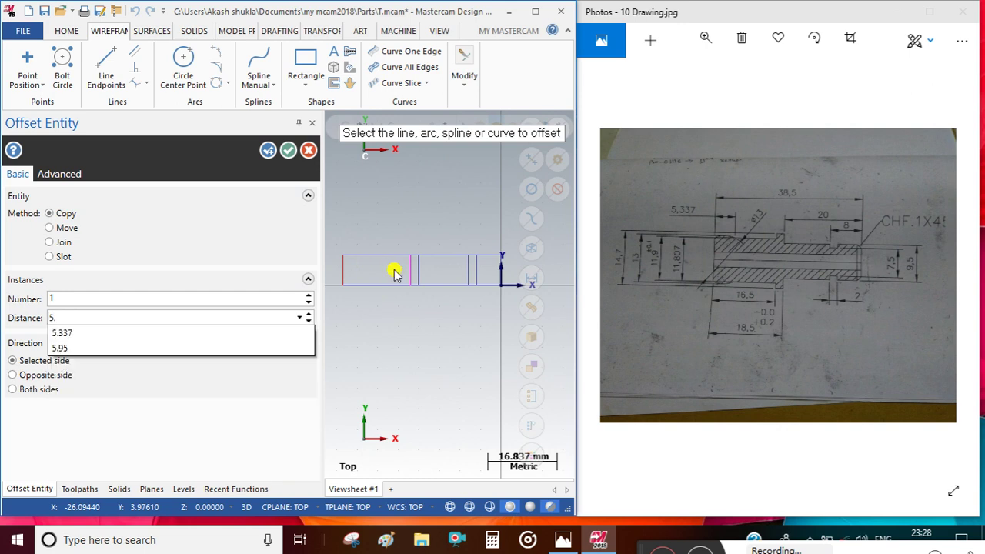
pyautogui.write('337')
pyautogui.press('Return')
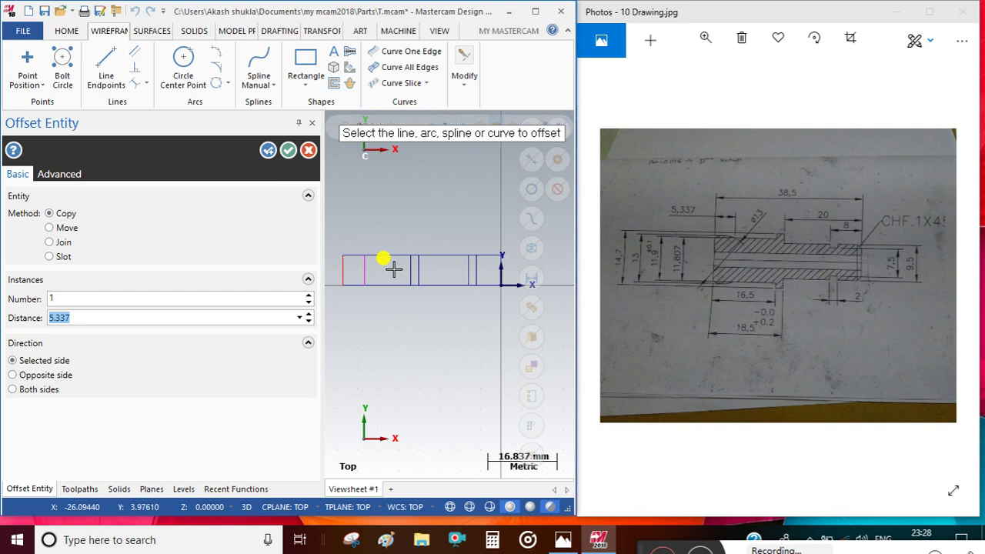
pyautogui.click(288, 150)
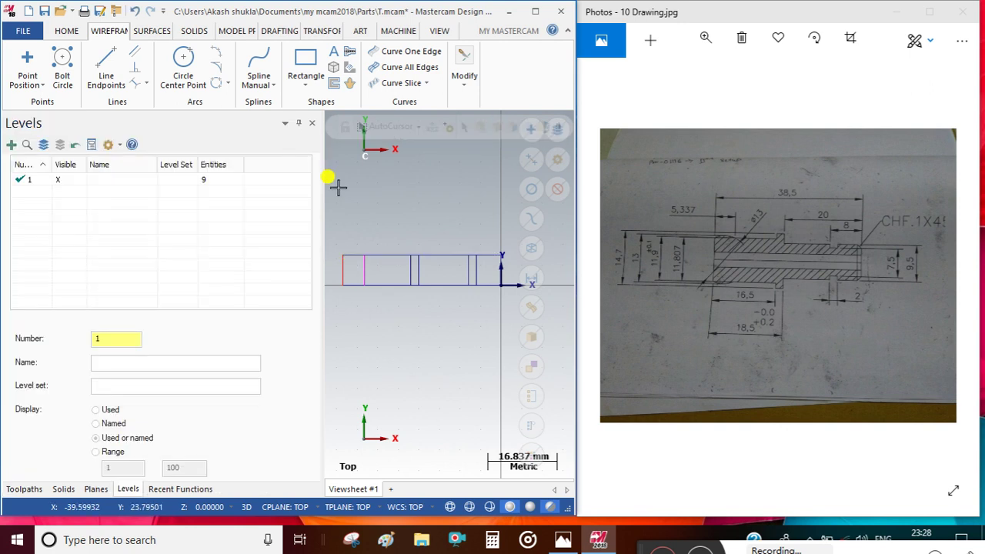
# - Break the rectangle's bottom line into segments at the vertical lines, using Trim Break Extend with the Break type and Divide/delete method
pyautogui.scroll(-1, 435, 312)
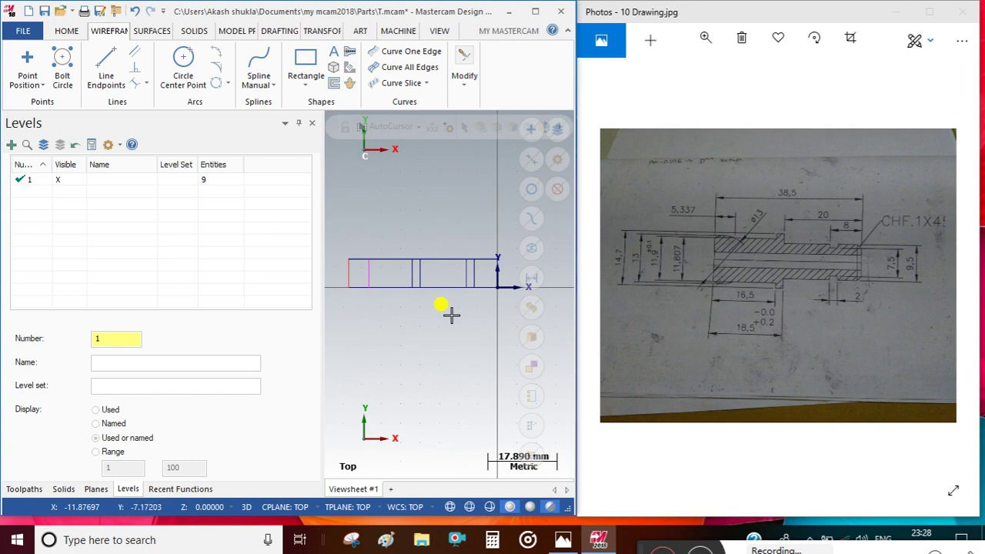
pyautogui.scroll(1, 452, 315)
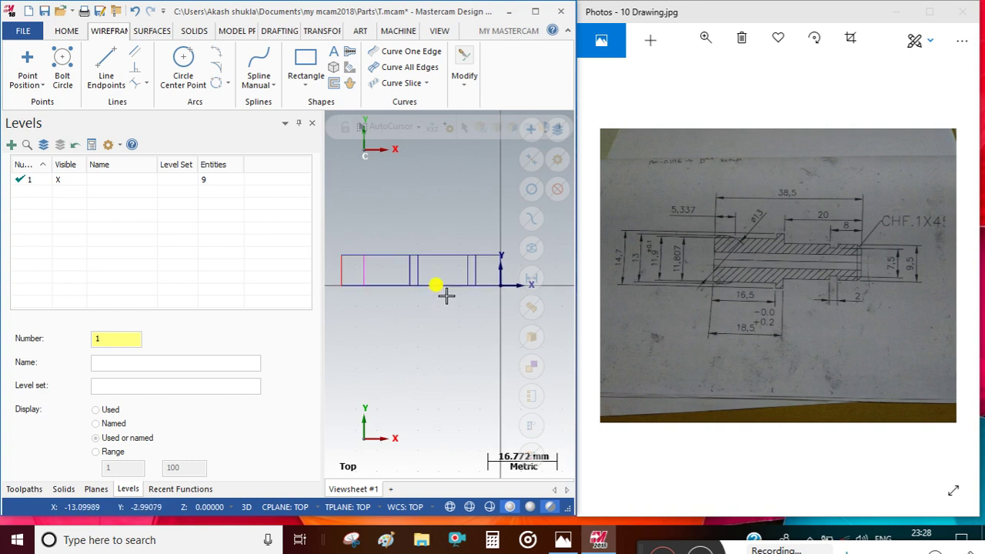
pyautogui.click(464, 77)
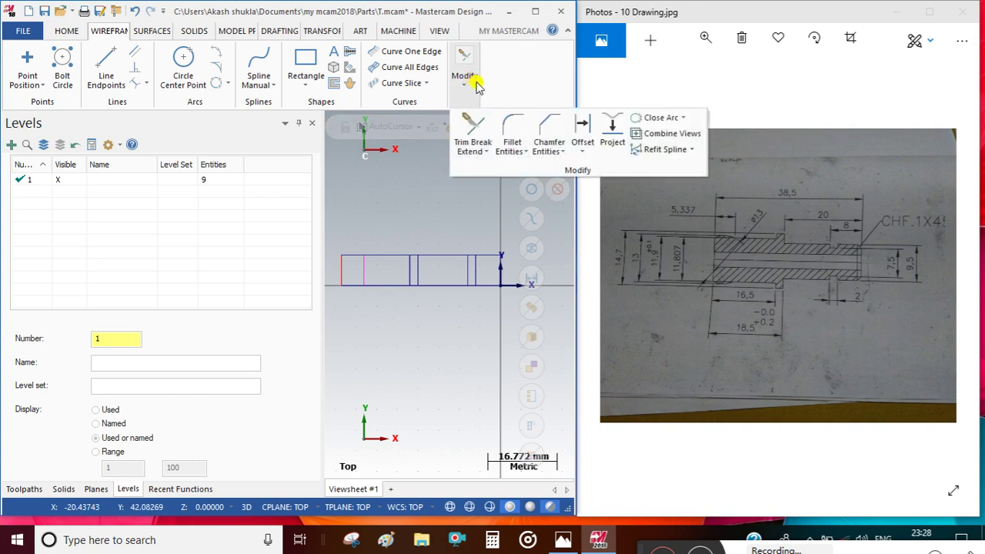
pyautogui.click(471, 126)
pyautogui.click(62, 228)
pyautogui.click(50, 300)
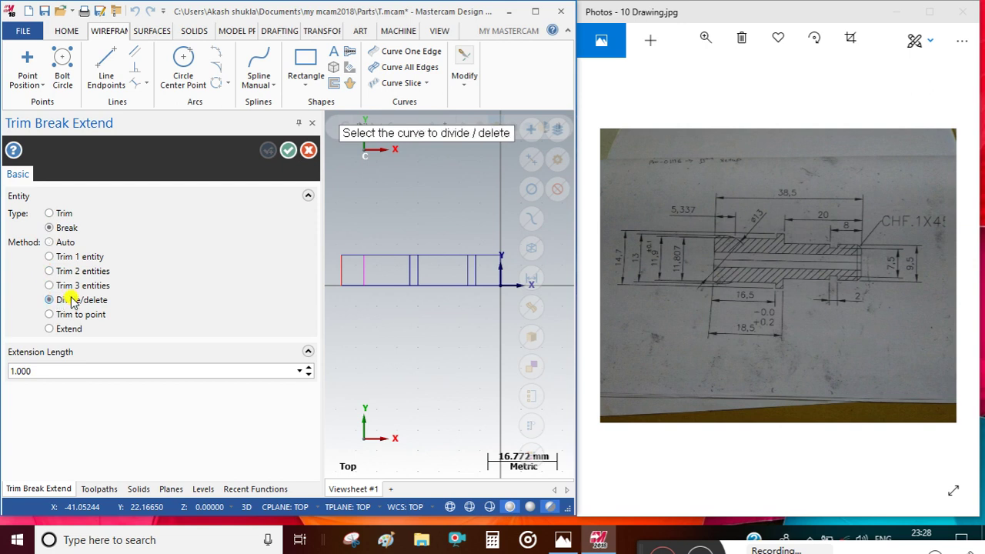
pyautogui.click(468, 283)
pyautogui.click(372, 287)
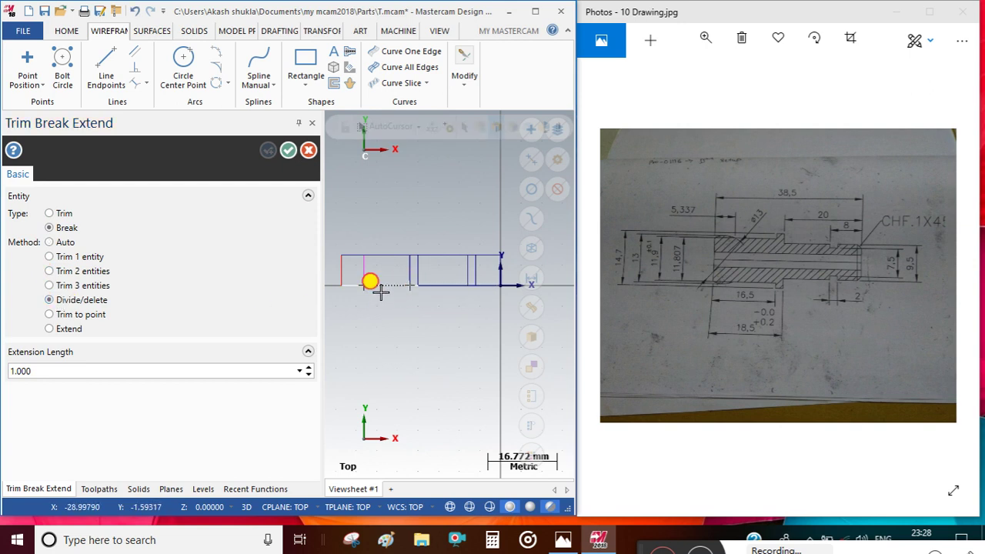
pyautogui.click(286, 150)
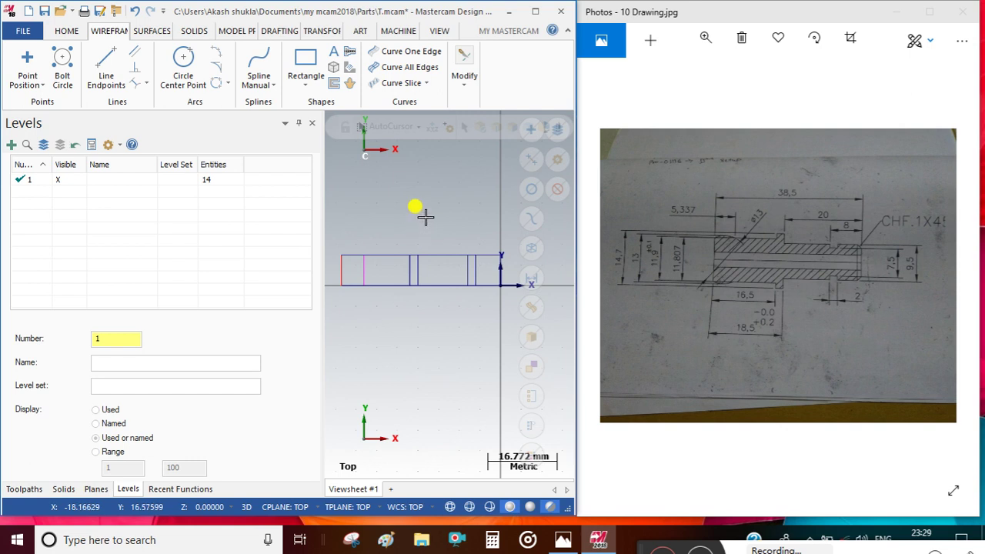
# - Offset copies of two bottom segments 4.75 mm upward: the one ending at the origin and the one between the groove and collar
pyautogui.click(458, 83)
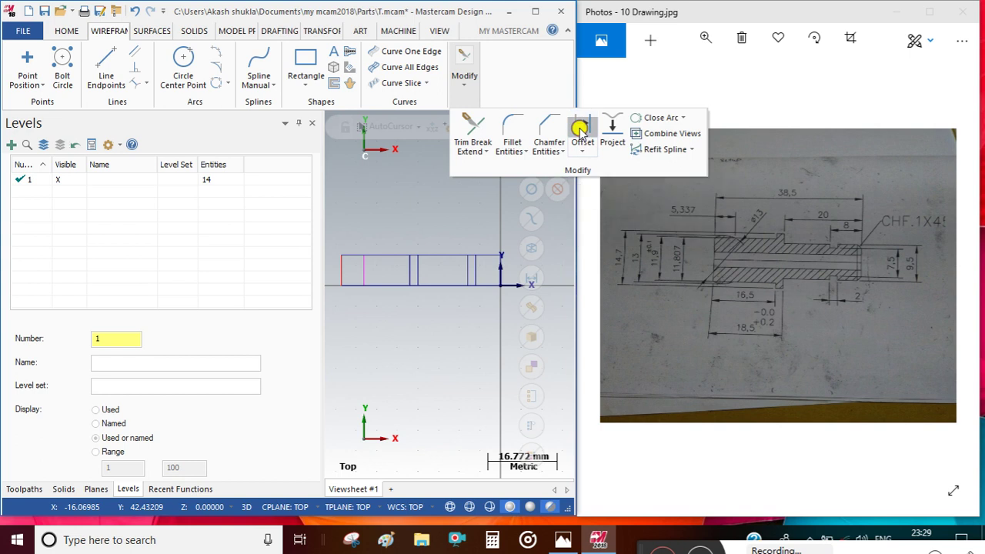
pyautogui.click(480, 239)
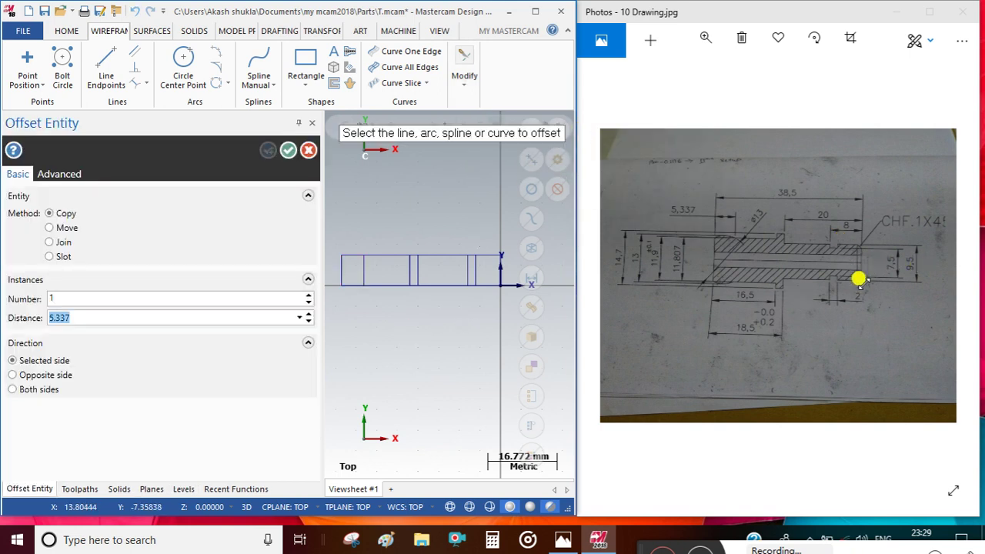
pyautogui.scroll(1, 469, 288)
pyautogui.click(476, 266)
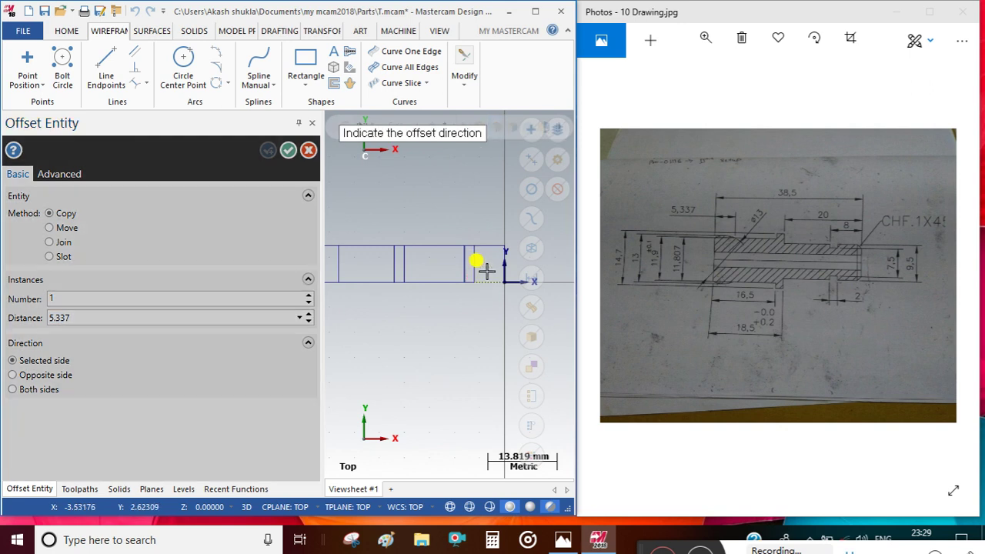
pyautogui.click(476, 219)
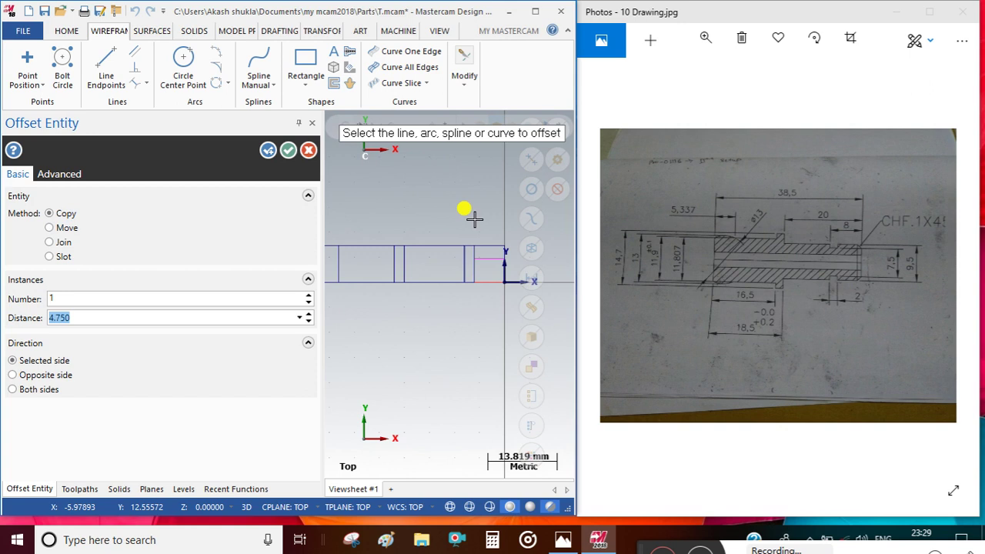
pyautogui.click(439, 283)
pyautogui.click(433, 262)
# - Offset a copy of the 2 mm wide groove's bottom segment upward by 7.5/2 mm and finish the offset command
pyautogui.scroll(2, 457, 281)
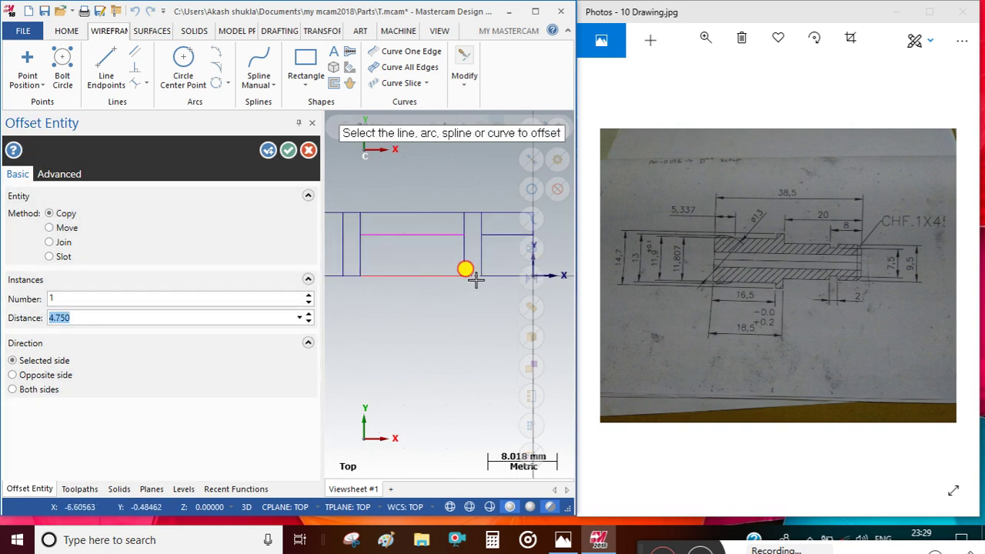
pyautogui.click(472, 274)
pyautogui.click(473, 180)
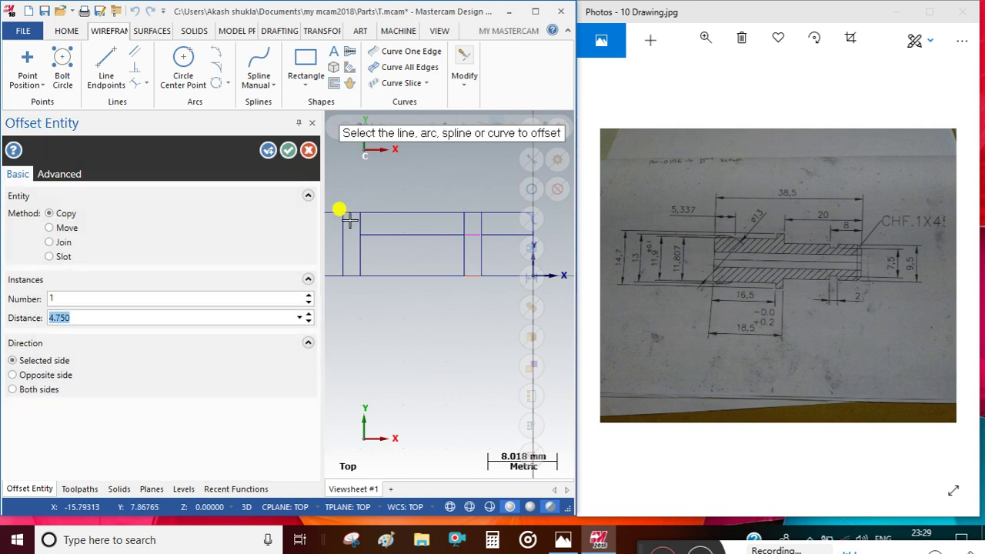
pyautogui.moveTo(156, 315); pyautogui.dragTo(27, 317)
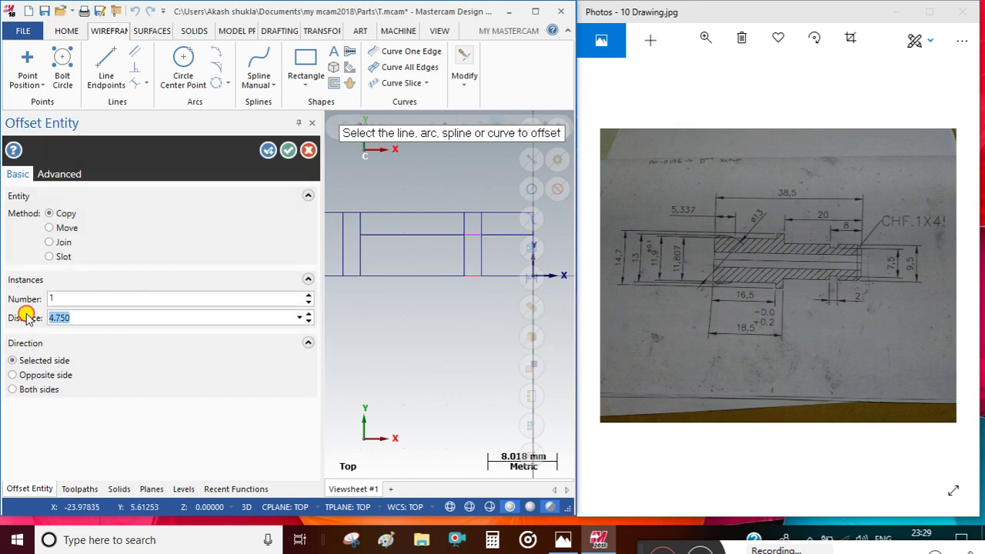
pyautogui.write('7')
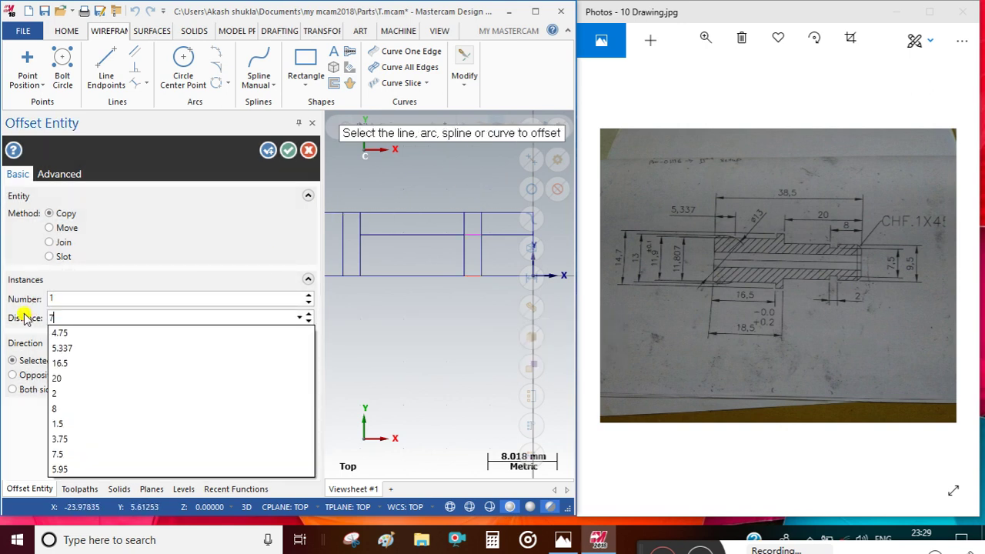
pyautogui.write('.5/')
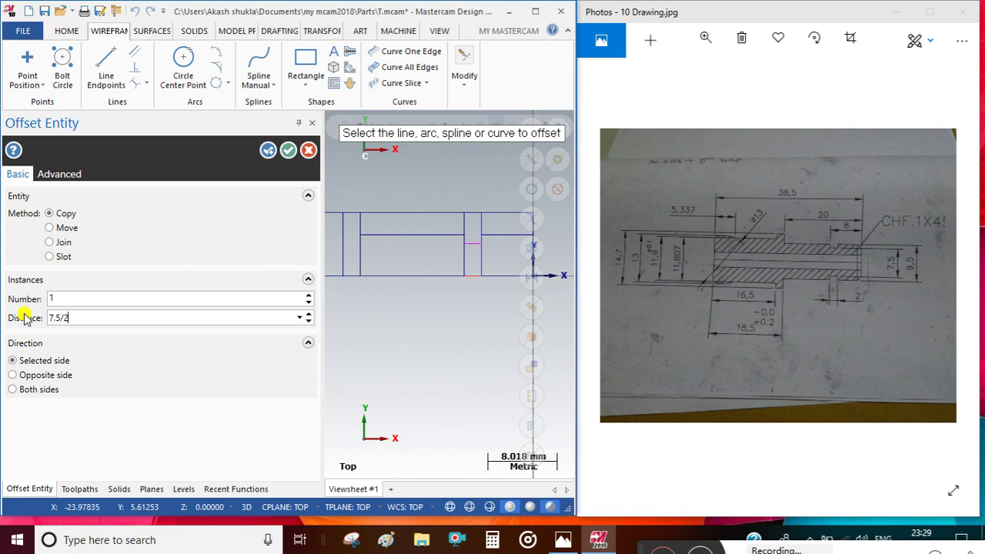
pyautogui.click(287, 150)
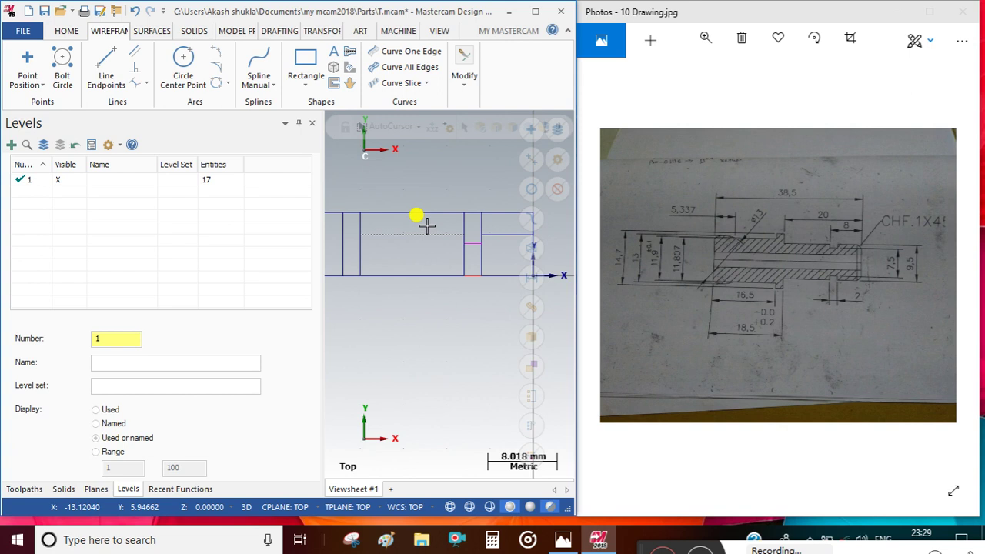
# - Offset a copy of the bottom segment between the 5.337 mm line and the collar 5.95 mm upward, and finish the command
pyautogui.scroll(-2, 431, 222)
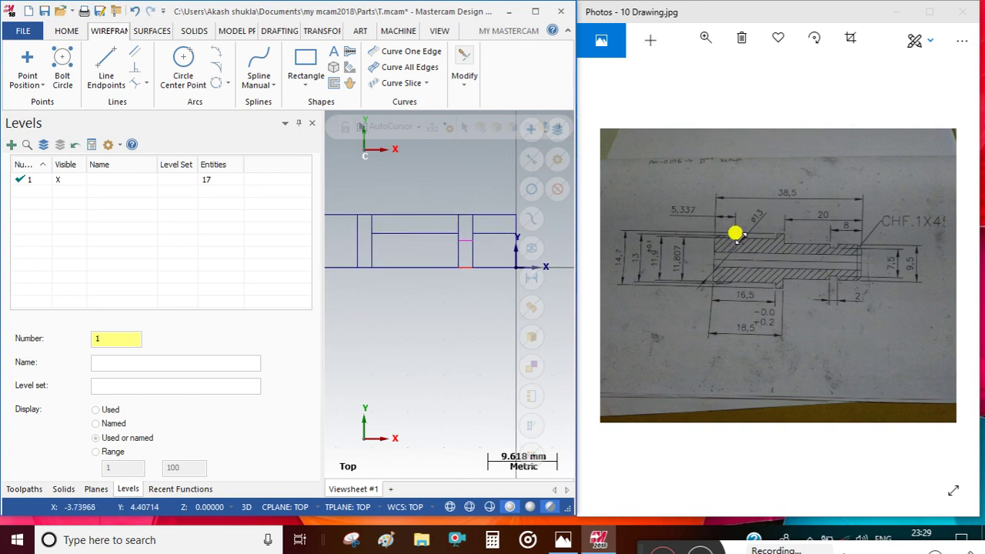
pyautogui.scroll(-6, 442, 215)
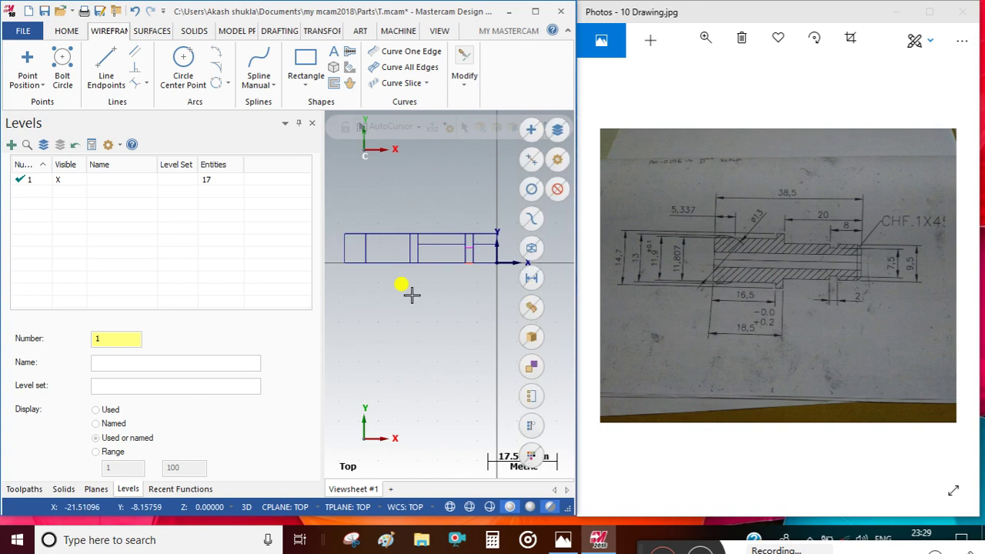
pyautogui.scroll(2, 362, 262)
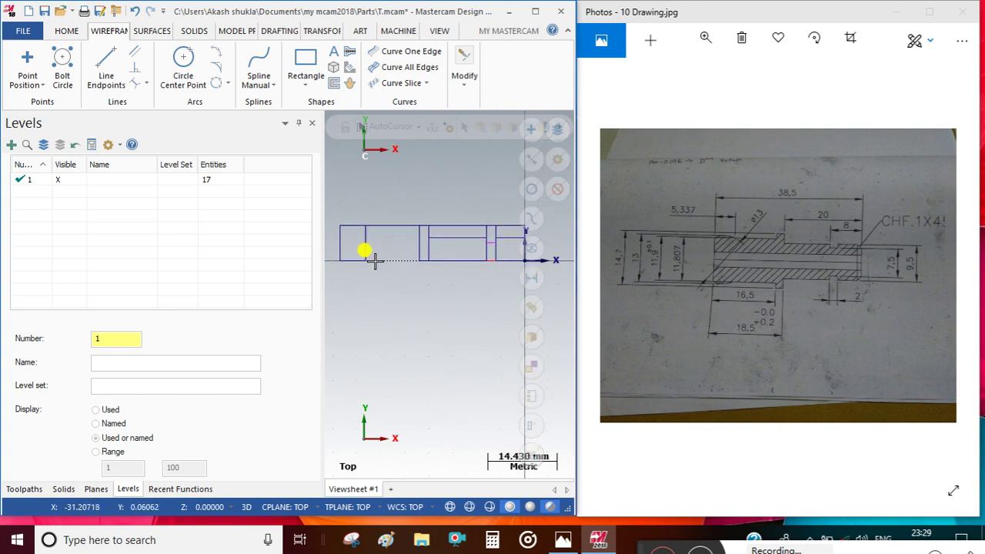
pyautogui.click(462, 59)
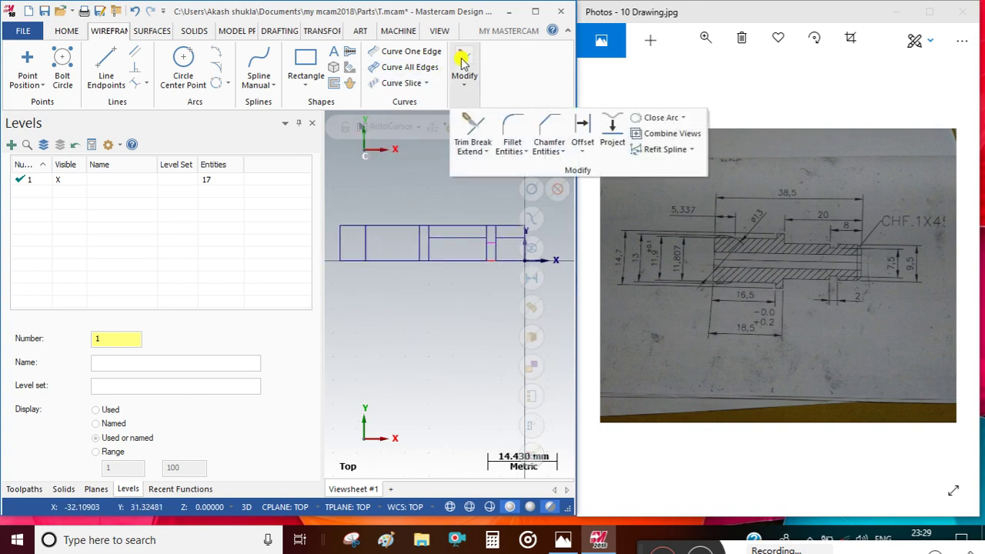
pyautogui.click(582, 131)
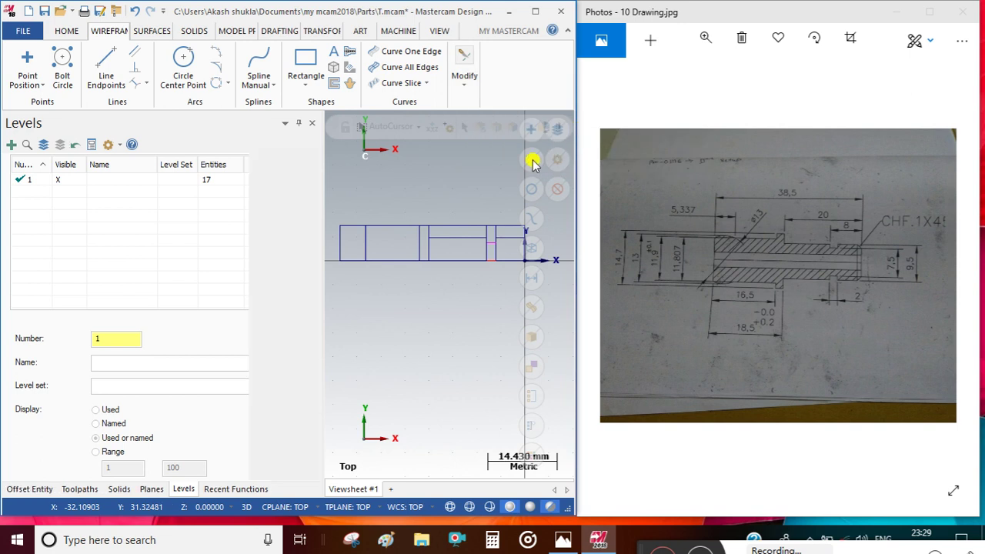
pyautogui.click(385, 260)
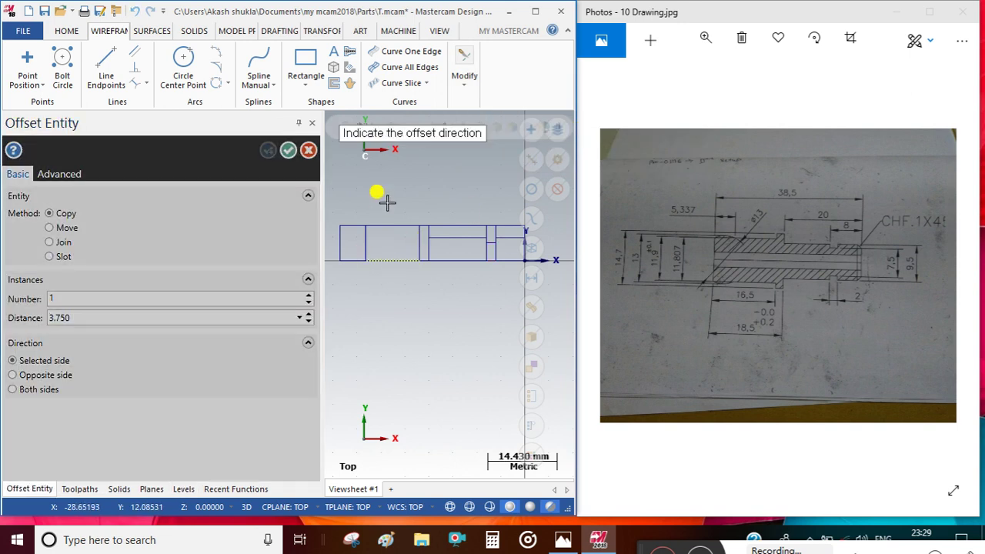
pyautogui.click(380, 195)
pyautogui.write('11')
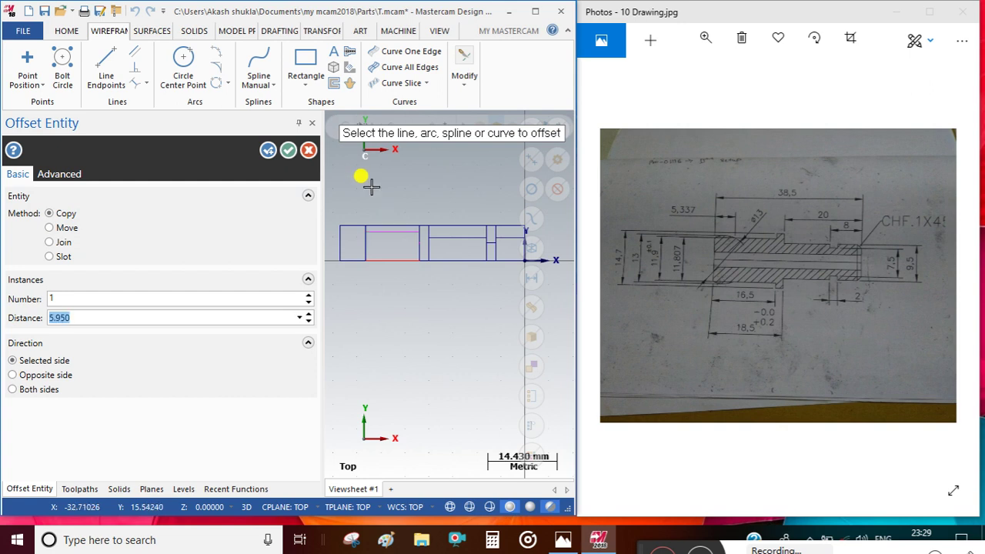
pyautogui.click(291, 150)
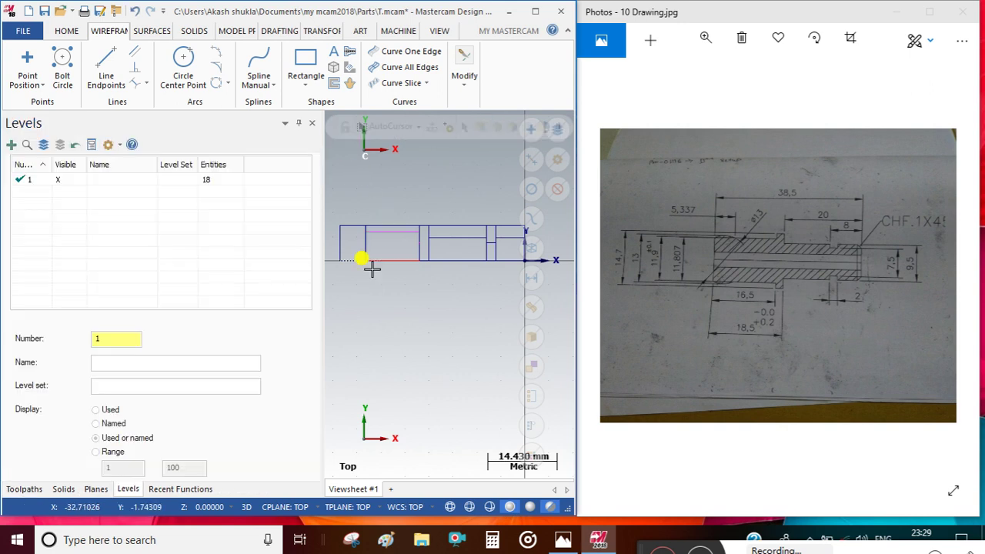
# - Offset a copy of the leftmost bottom segment, spanning the 5.337 mm end section, 5.95 mm upward
pyautogui.scroll(2, 387, 245)
pyautogui.scroll(-2, 388, 231)
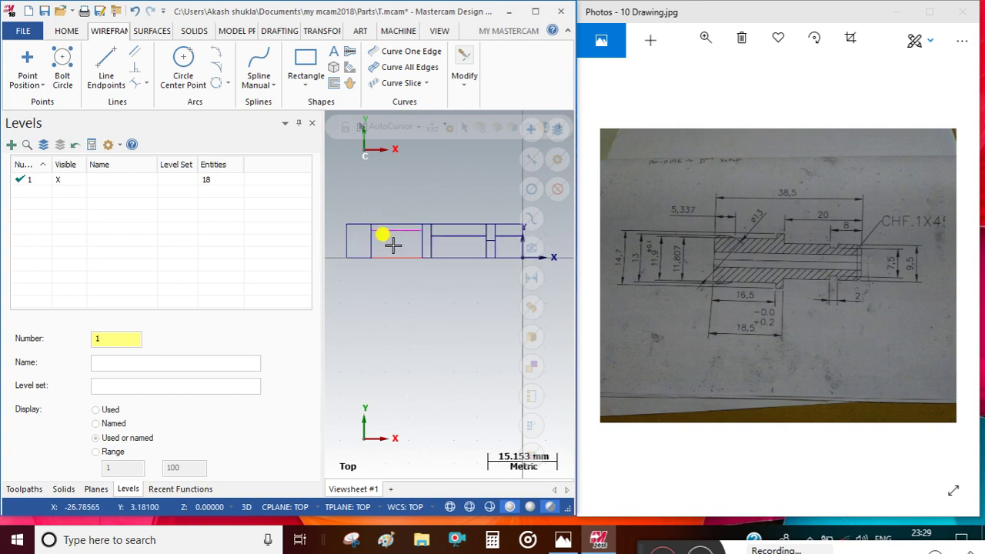
pyautogui.scroll(2, 365, 226)
pyautogui.scroll(3, 356, 234)
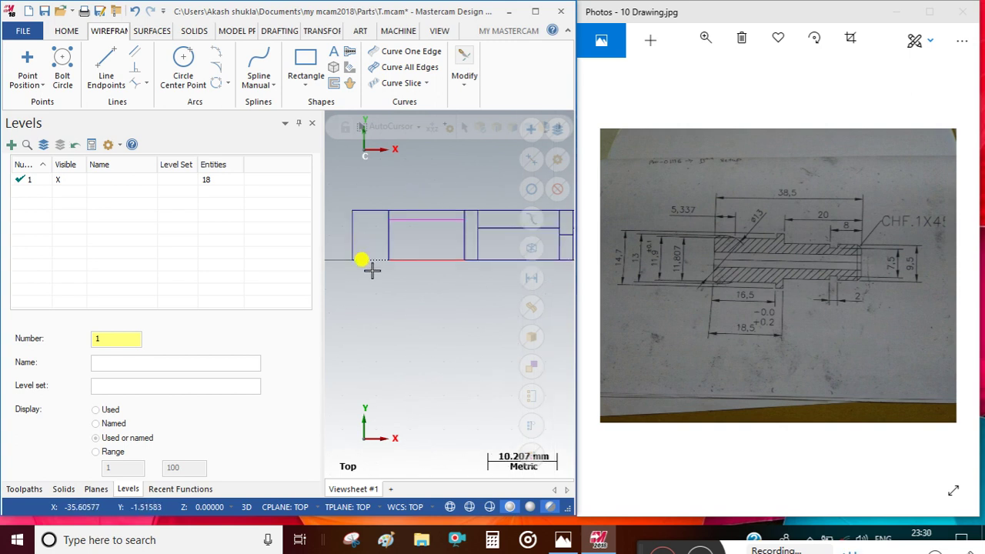
pyautogui.click(464, 71)
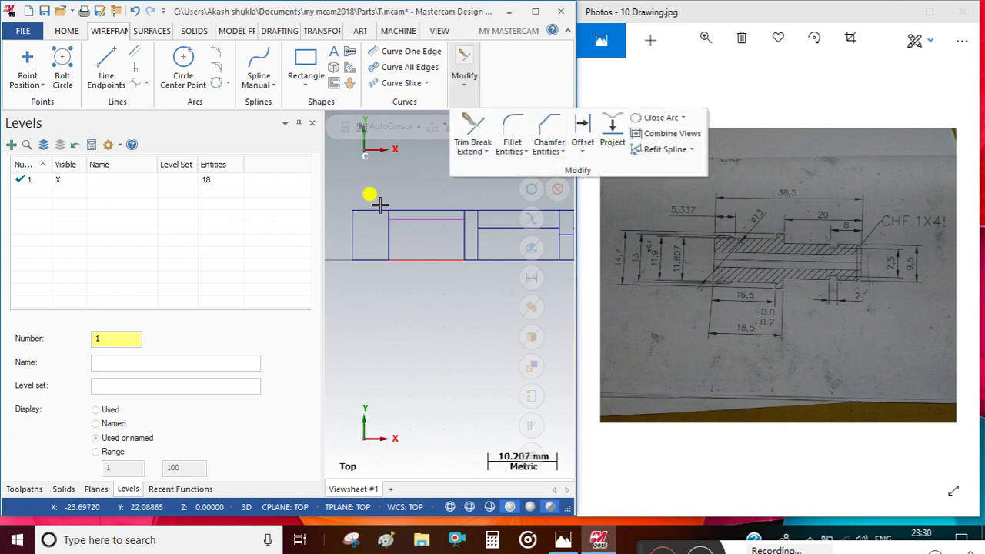
pyautogui.click(568, 149)
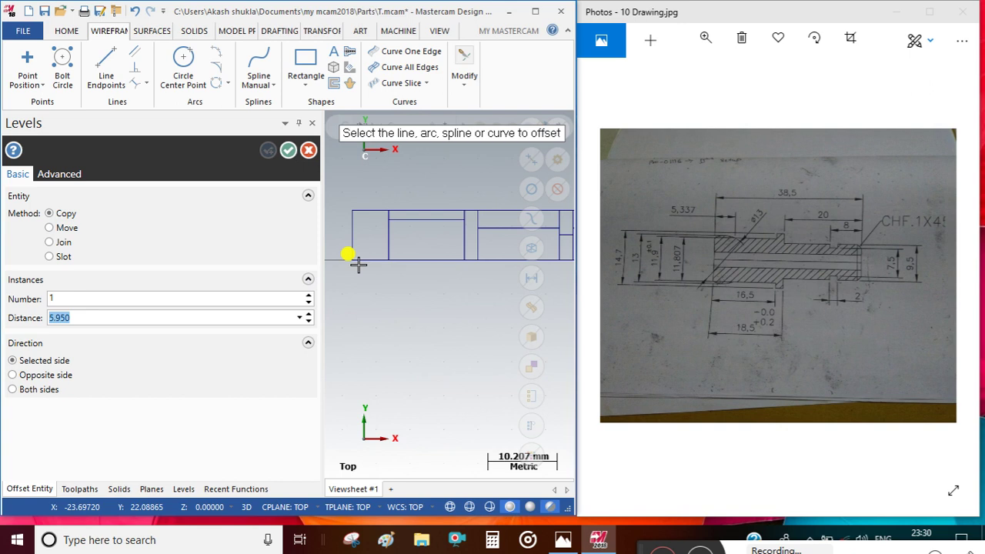
pyautogui.click(360, 258)
pyautogui.click(371, 231)
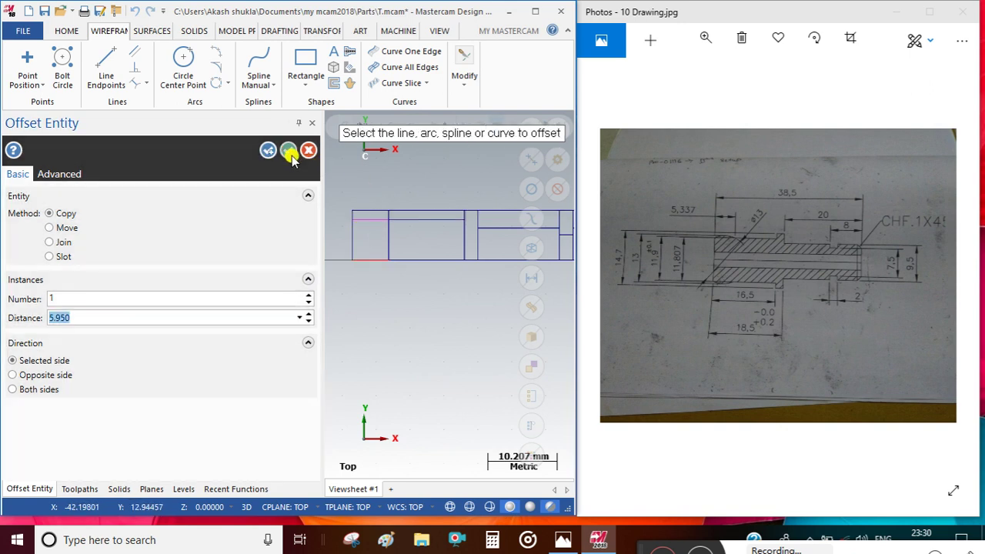
# - Trim away, with Divide/delete, the excess outer lines above the two sections left of the collar and the vertical lines beneath the collar
pyautogui.click(289, 151)
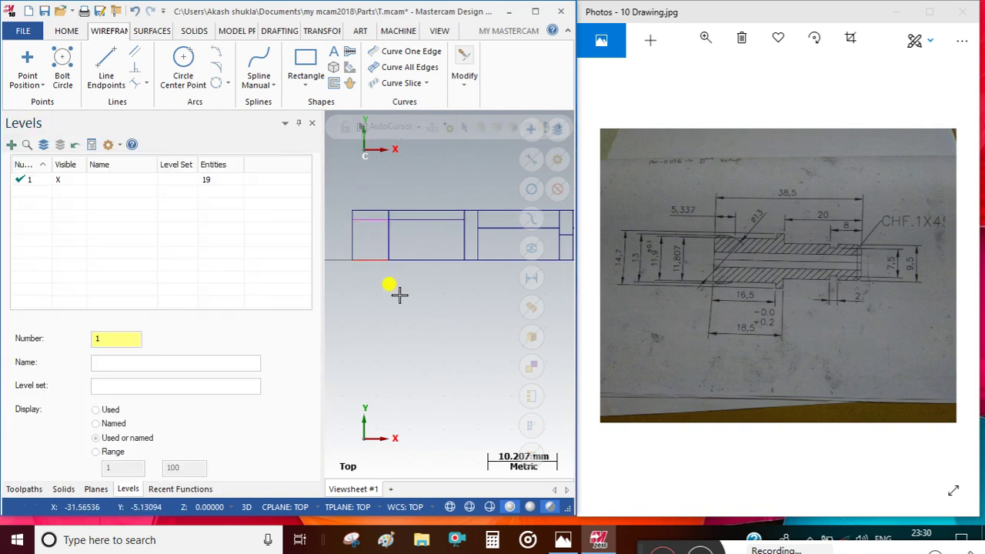
pyautogui.click(464, 77)
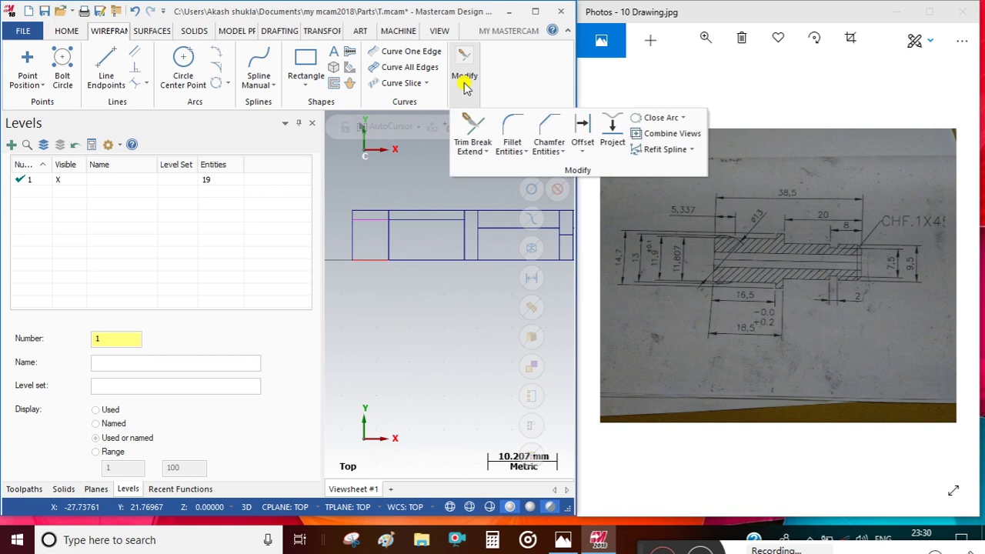
pyautogui.click(472, 127)
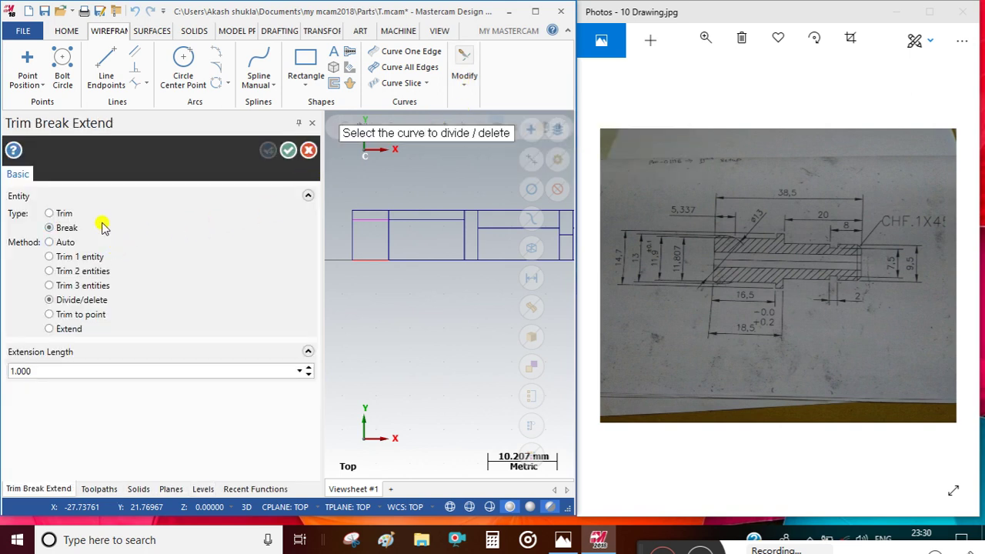
pyautogui.scroll(1, 359, 212)
pyautogui.click(362, 210)
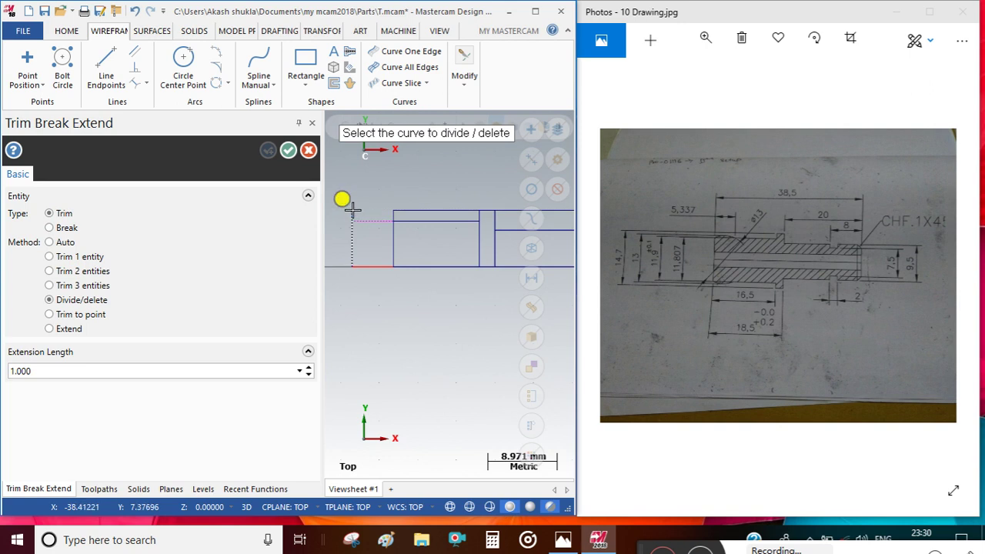
pyautogui.scroll(-1, 358, 204)
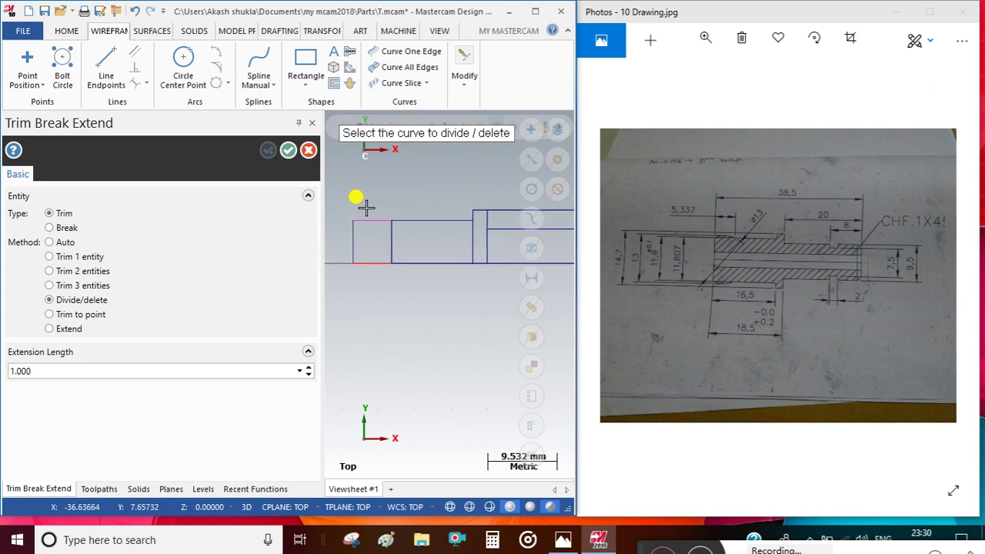
pyautogui.scroll(1, 424, 197)
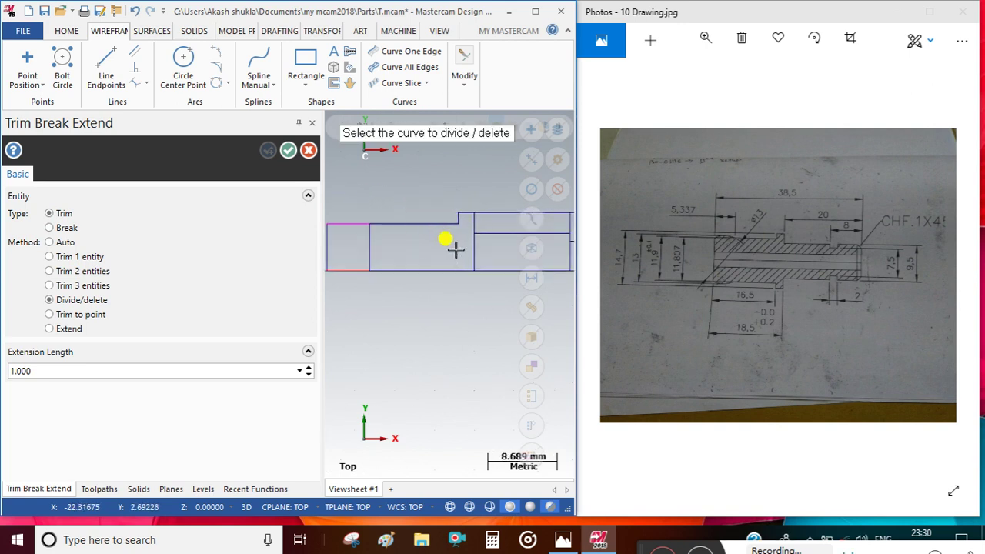
pyautogui.click(464, 254)
pyautogui.scroll(-1, 414, 246)
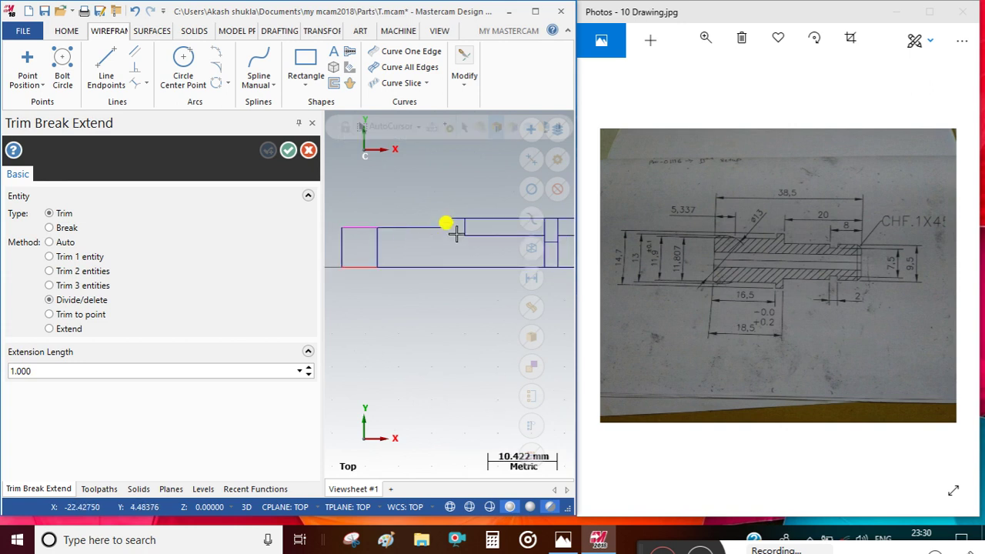
# - Trim away the excess lines above and below the groove and the sections right of the collar, finish trimming, and clear the result colours
pyautogui.scroll(-2, 380, 228)
pyautogui.scroll(1, 380, 229)
pyautogui.scroll(1, 391, 241)
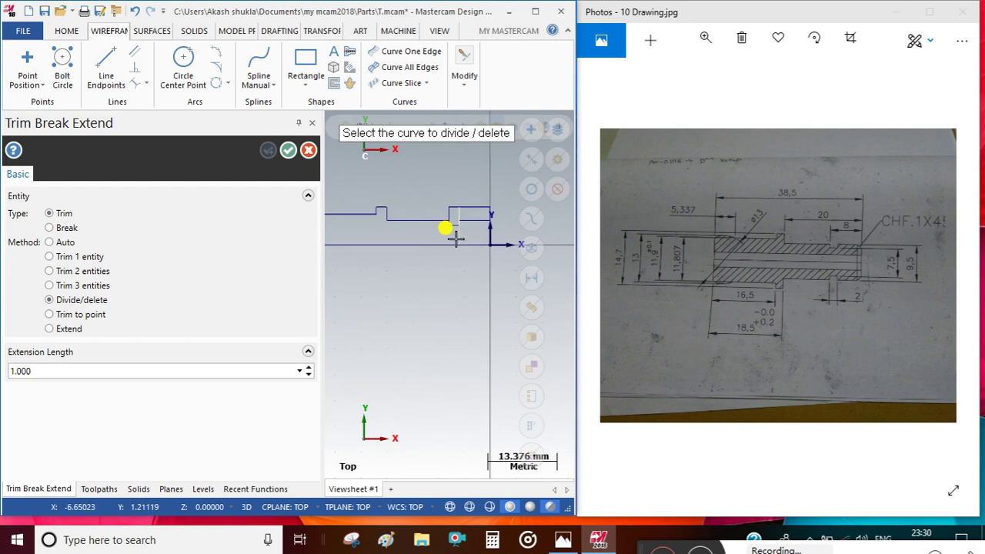
pyautogui.click(453, 202)
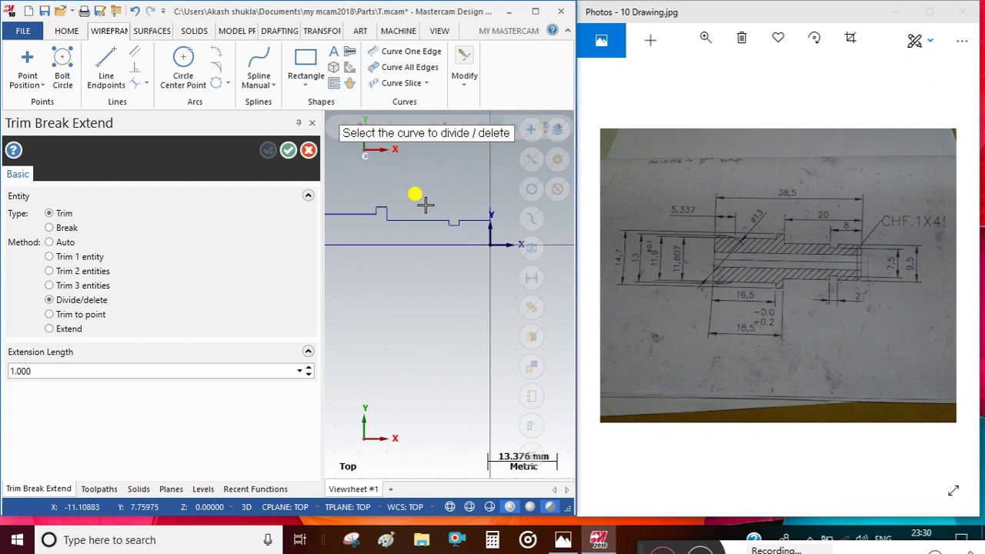
pyautogui.scroll(1, 469, 203)
pyautogui.scroll(-2, 466, 200)
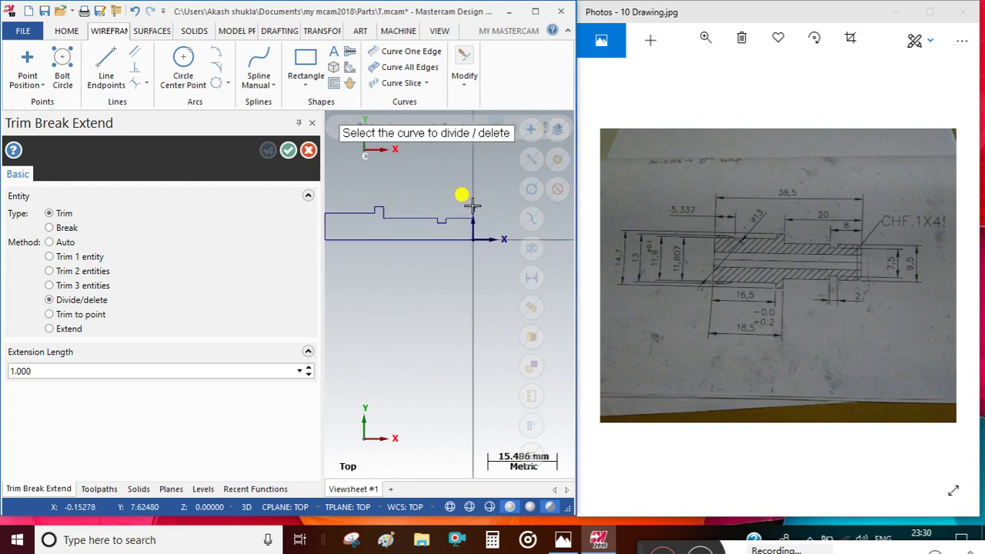
pyautogui.scroll(2, 338, 211)
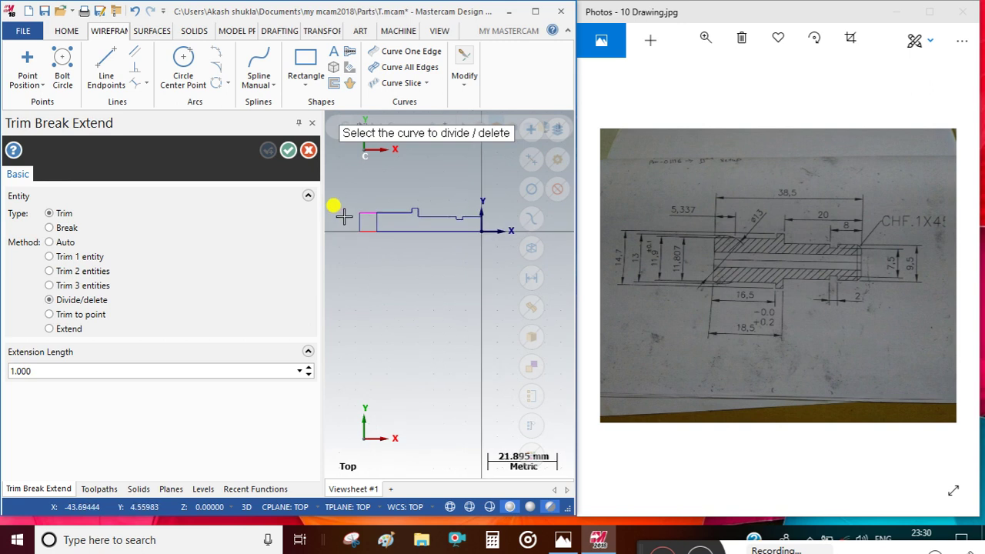
pyautogui.click(287, 149)
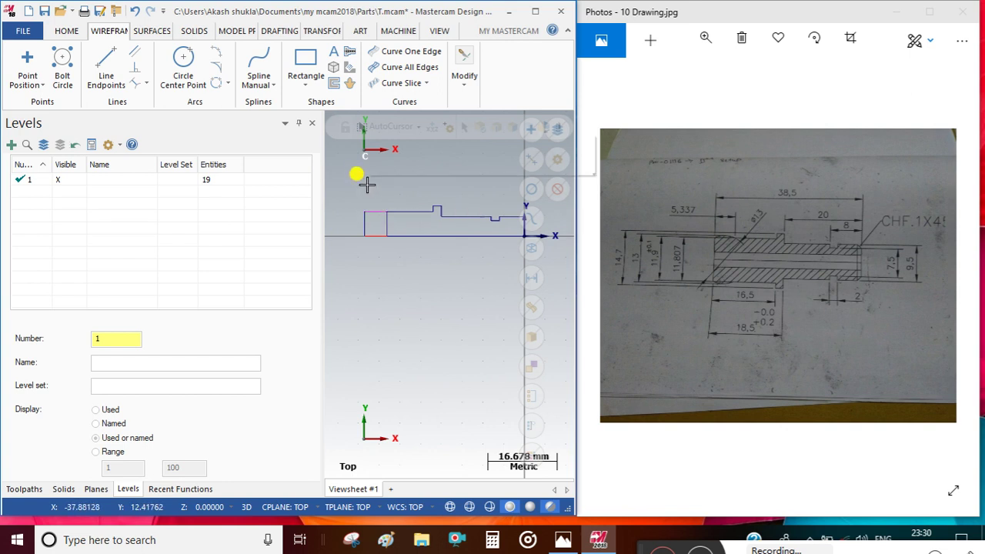
pyautogui.rightClick(414, 175)
pyautogui.click(410, 165)
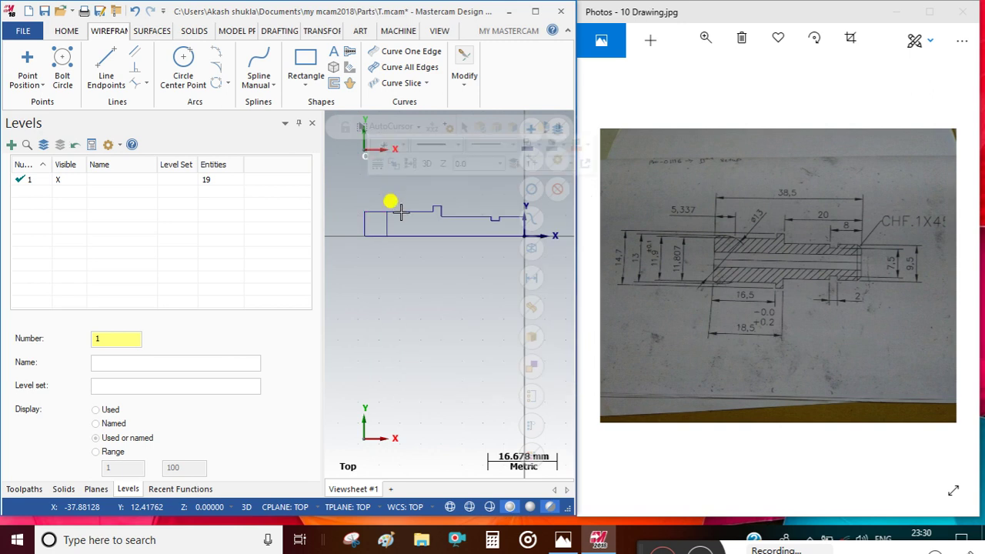
# - Draw a 13 mm diameter circle centred on the midpoint of the leftmost bottom segment
pyautogui.click(182, 67)
pyautogui.click(74, 333)
pyautogui.write('13')
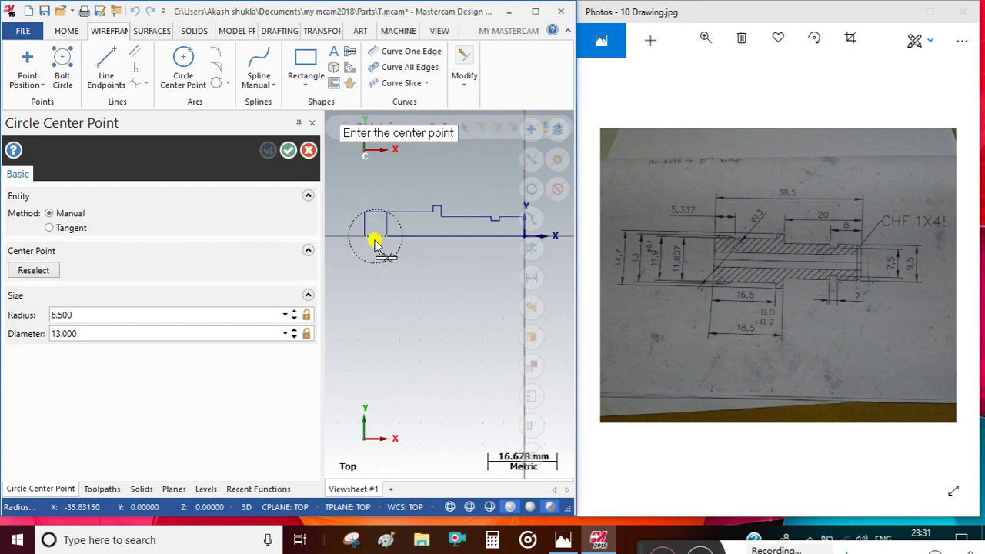
pyautogui.scroll(4, 390, 160)
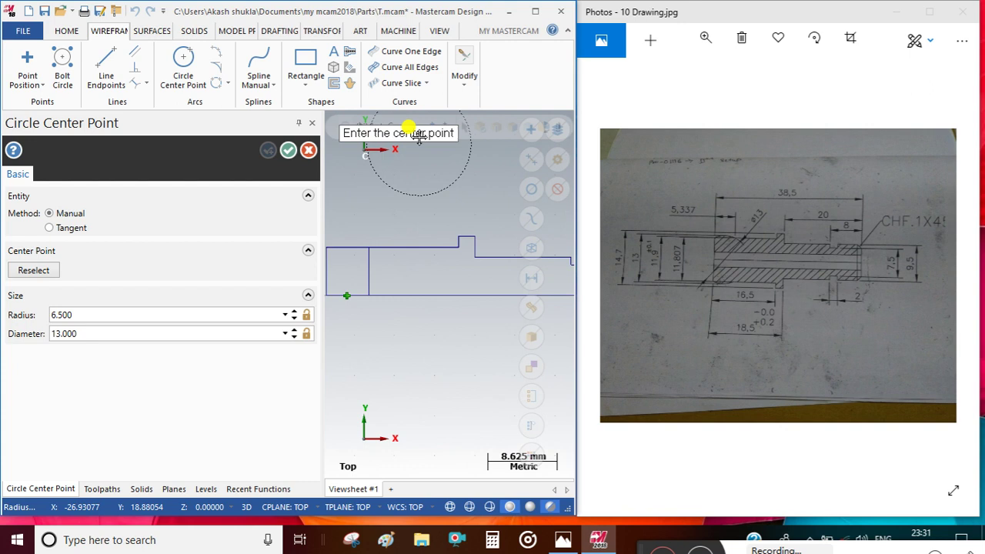
pyautogui.click(346, 298)
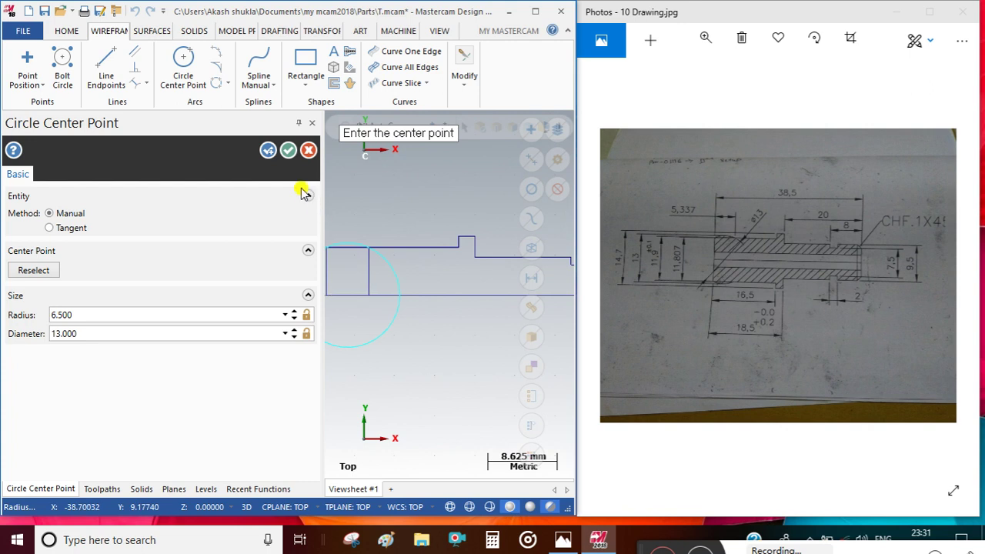
pyautogui.click(286, 150)
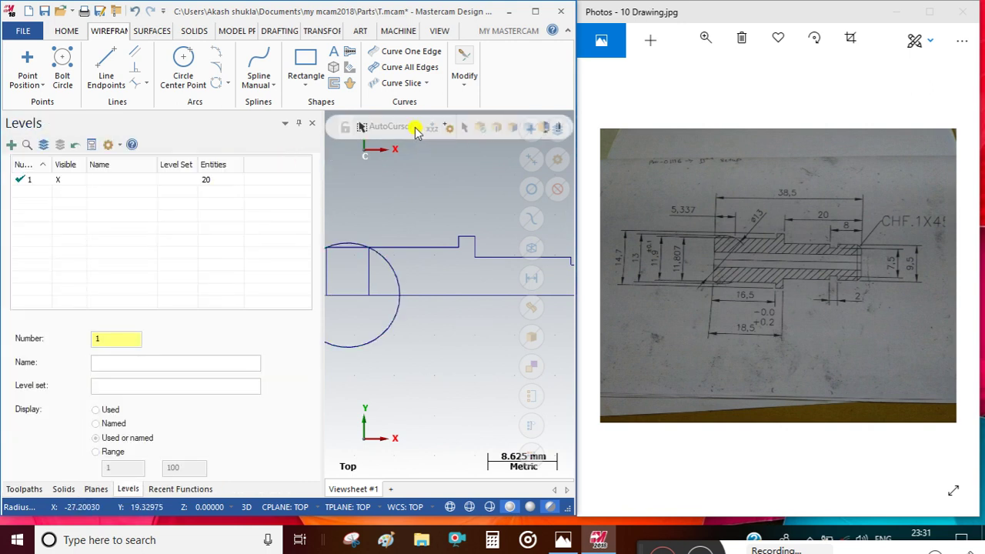
# - Trim the circle to its arc above the left end section, and remove the section's inner vertical line and the top line beneath the arc
pyautogui.scroll(-4, 473, 229)
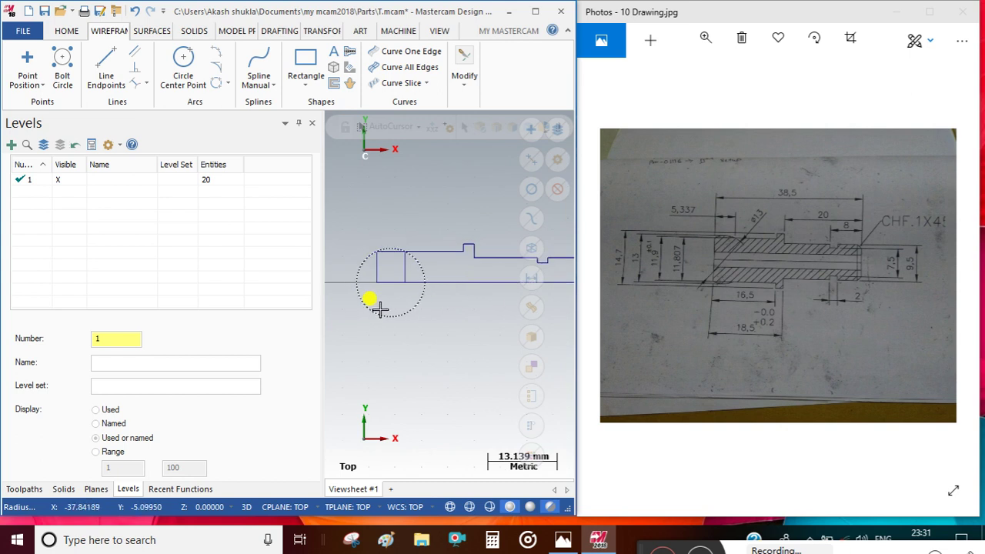
pyautogui.click(464, 98)
pyautogui.click(467, 133)
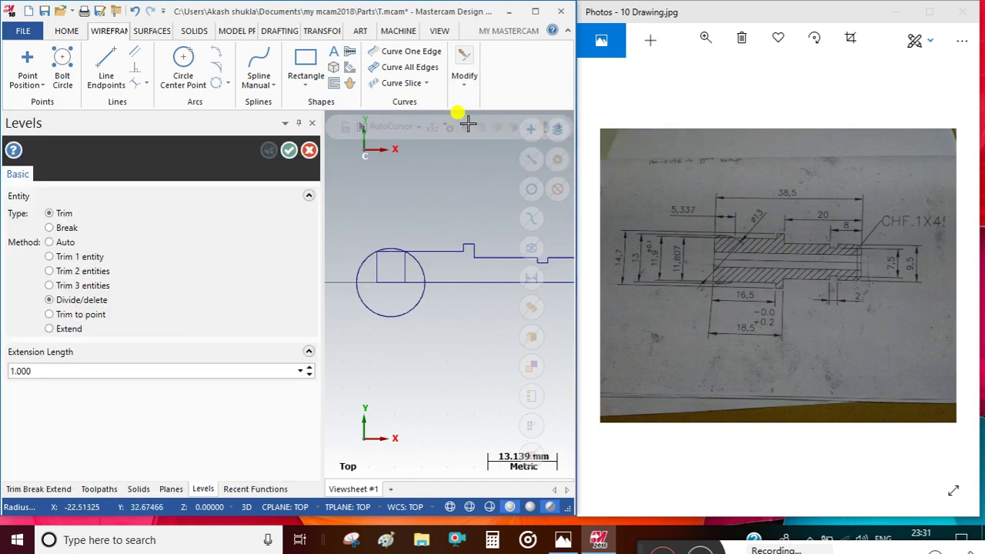
pyautogui.click(395, 320)
pyautogui.click(424, 268)
pyautogui.scroll(1, 395, 260)
pyautogui.scroll(2, 391, 247)
pyautogui.click(397, 259)
# - Inspect both ends of the trimmed arc where it meets the adjoining lines, finish trimming, and fit the whole profile in view
pyautogui.scroll(2, 395, 257)
pyautogui.scroll(6, 407, 230)
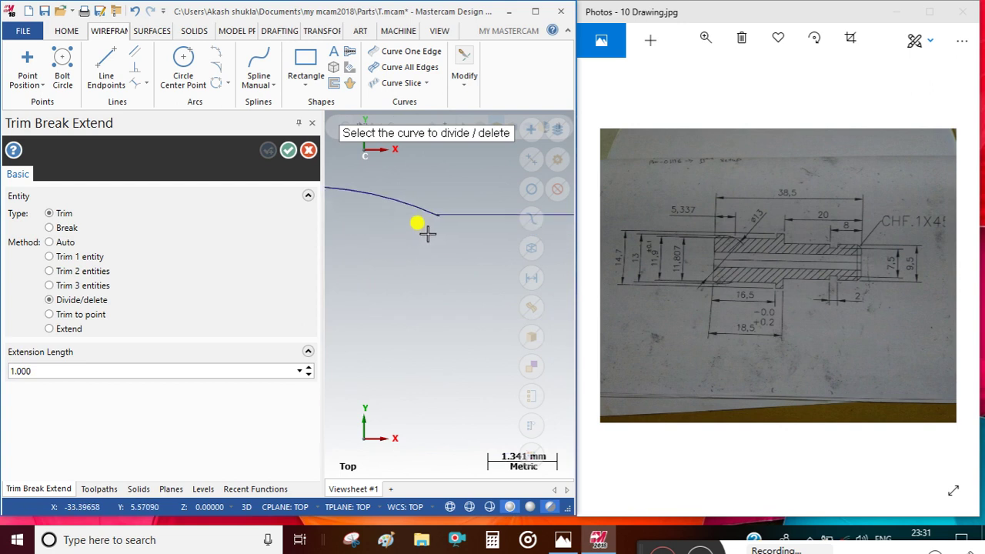
pyautogui.scroll(4, 442, 213)
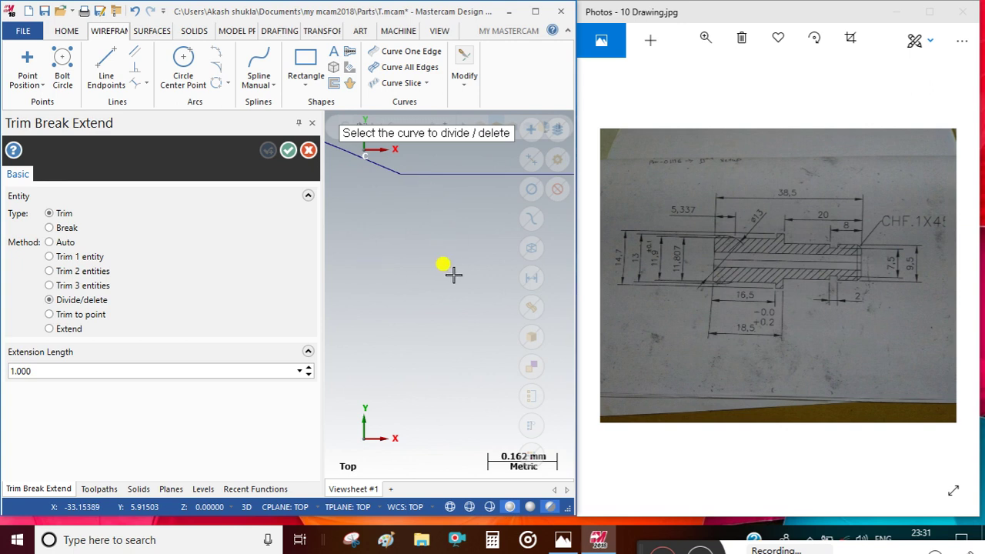
pyautogui.scroll(-9, 415, 289)
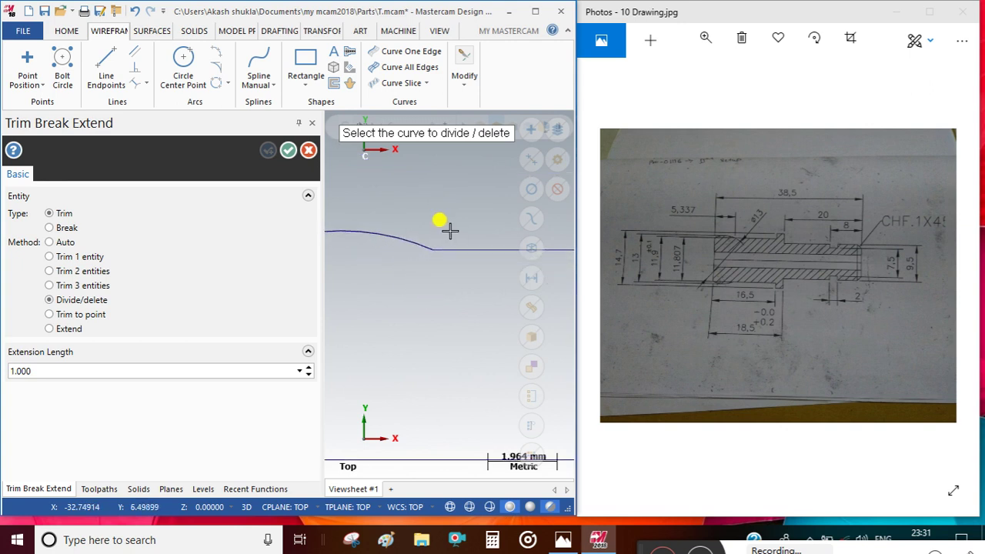
pyautogui.scroll(-2, 452, 224)
pyautogui.scroll(4, 364, 229)
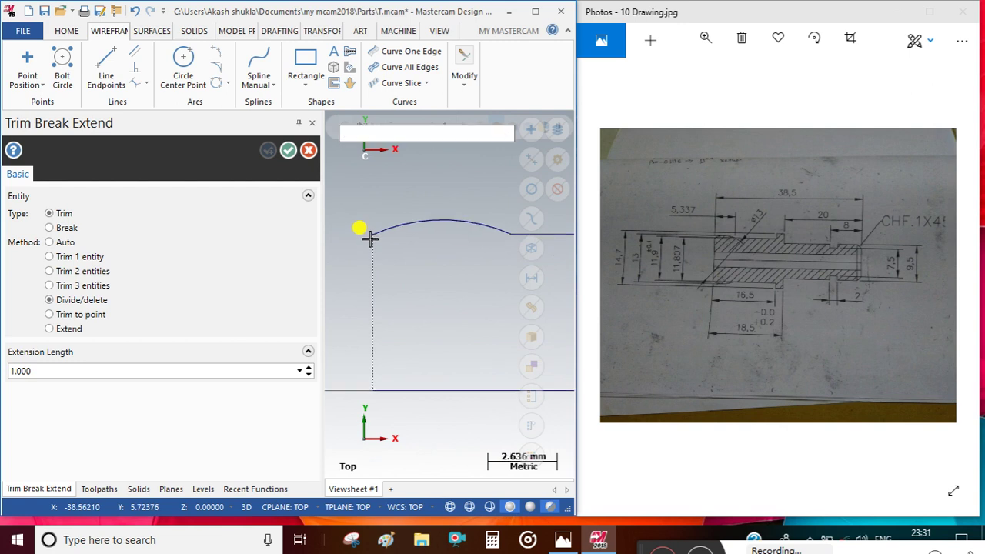
pyautogui.scroll(6, 368, 238)
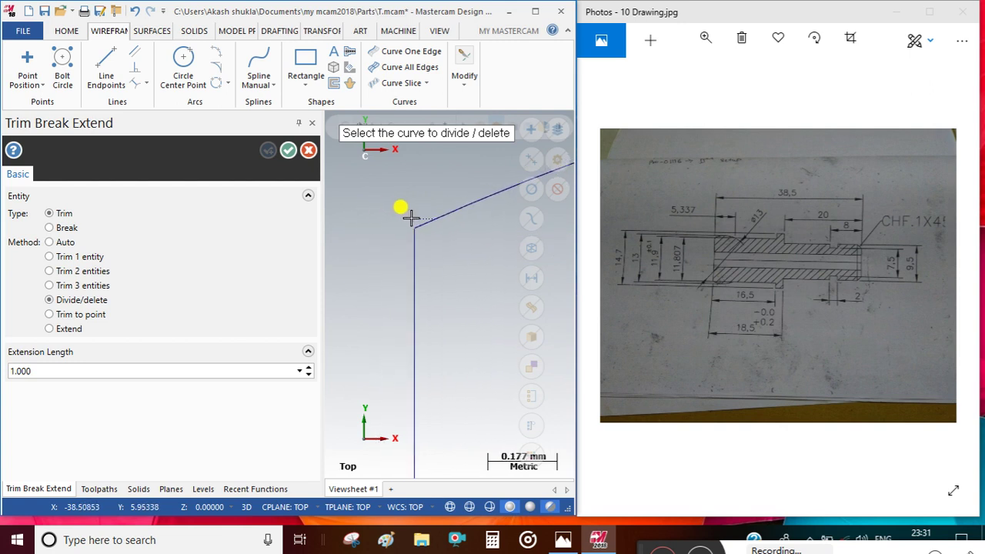
pyautogui.click(287, 150)
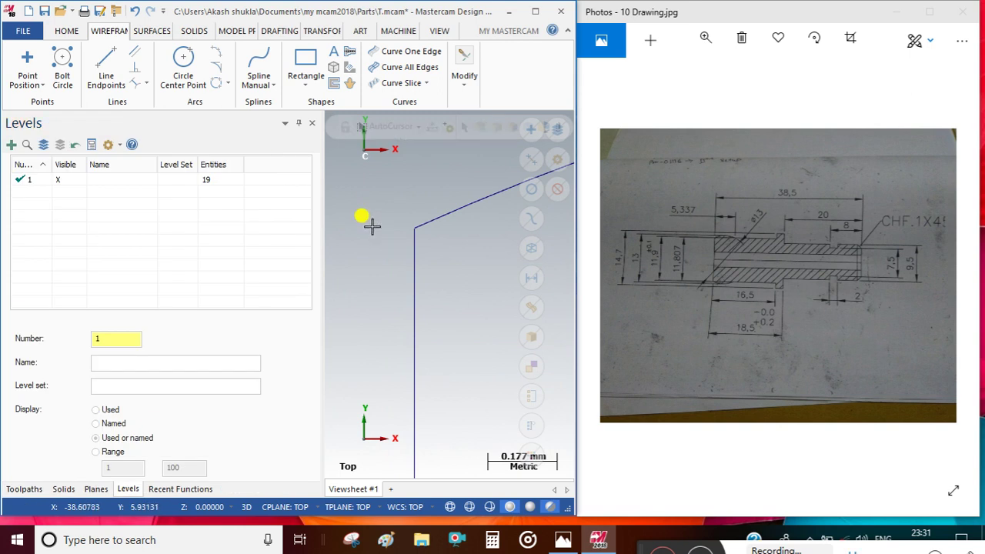
pyautogui.rightClick(370, 224)
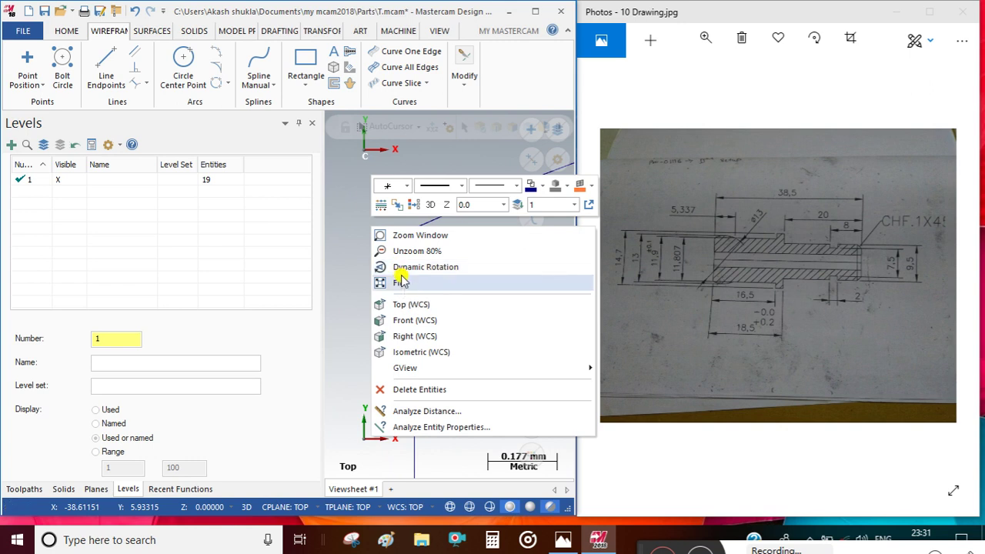
pyautogui.click(394, 281)
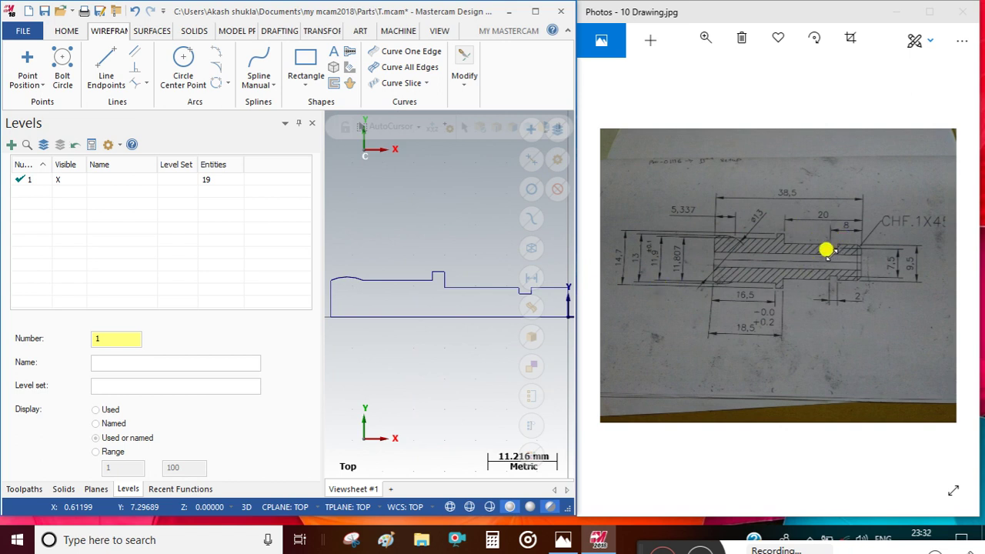
# - Chamfer the profile's upper right corner using the 1 Distance method with a distance of 1.0 mm
pyautogui.scroll(-2, 439, 257)
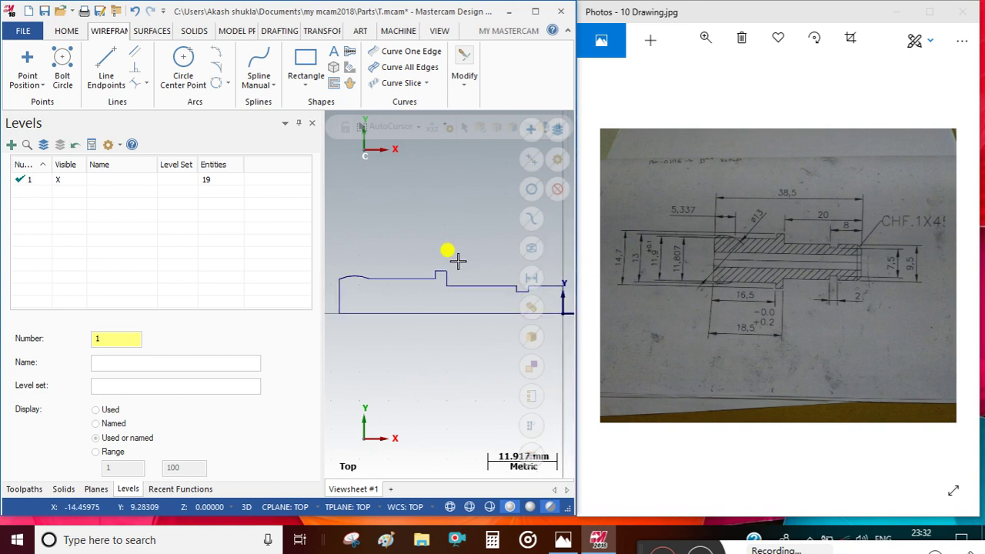
pyautogui.click(463, 71)
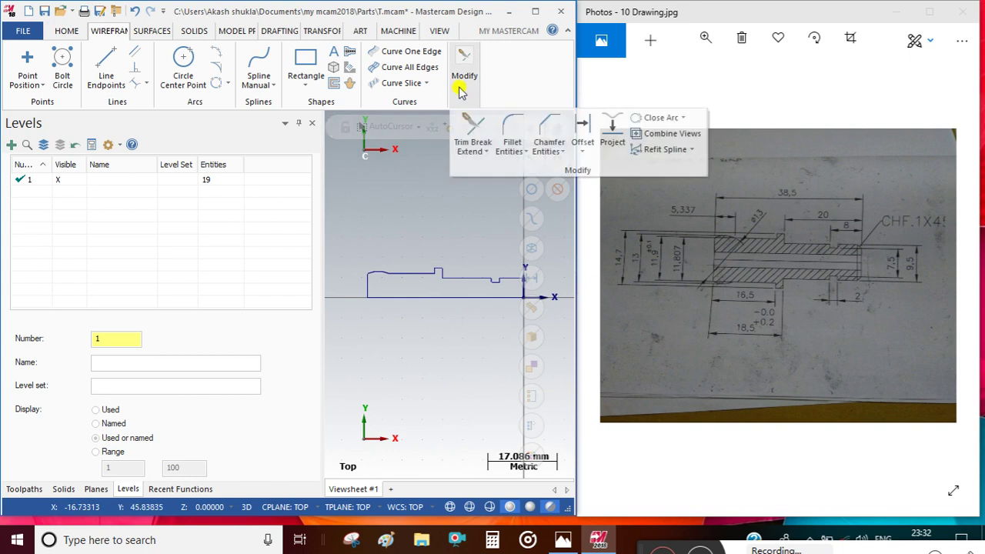
pyautogui.click(528, 106)
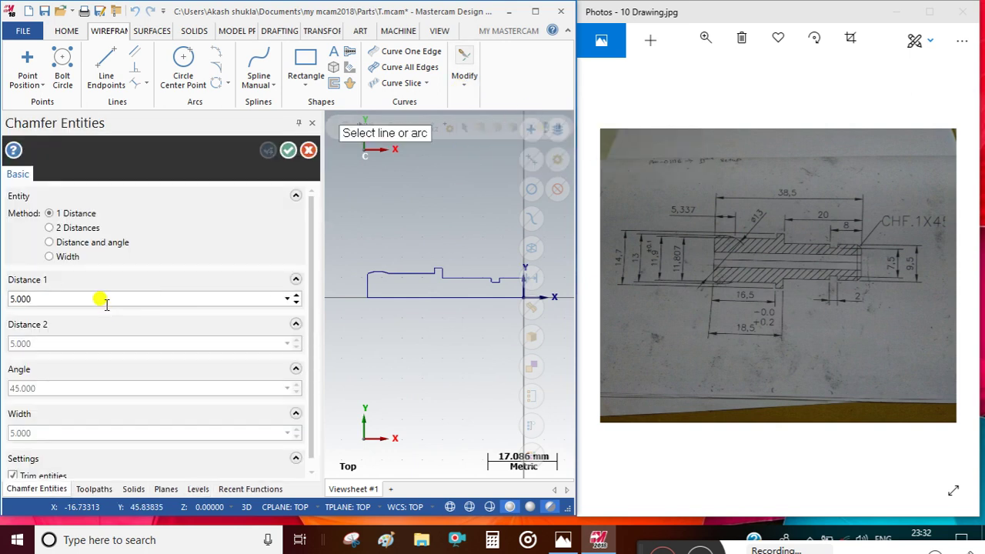
pyautogui.doubleClick(129, 300)
pyautogui.write('1.0')
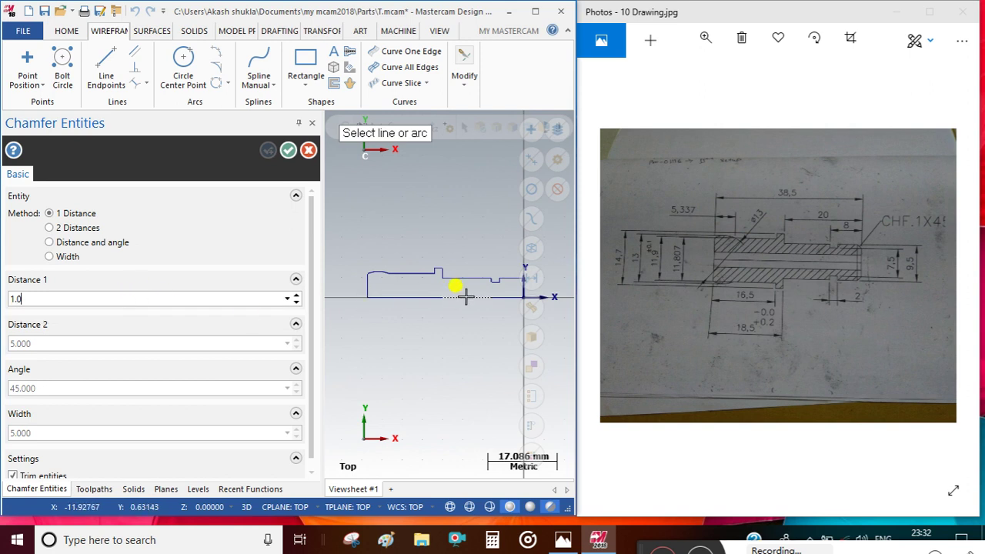
pyautogui.scroll(3, 473, 279)
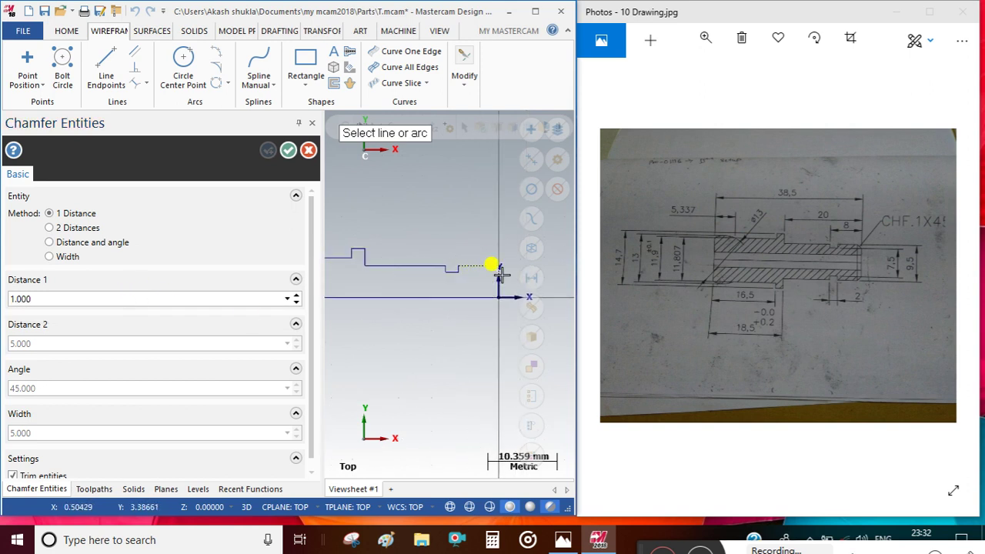
pyautogui.click(287, 150)
# - Maximize the modelling window and fit the finished profile in it to review the whole outline
pyautogui.rightClick(429, 208)
pyautogui.click(449, 257)
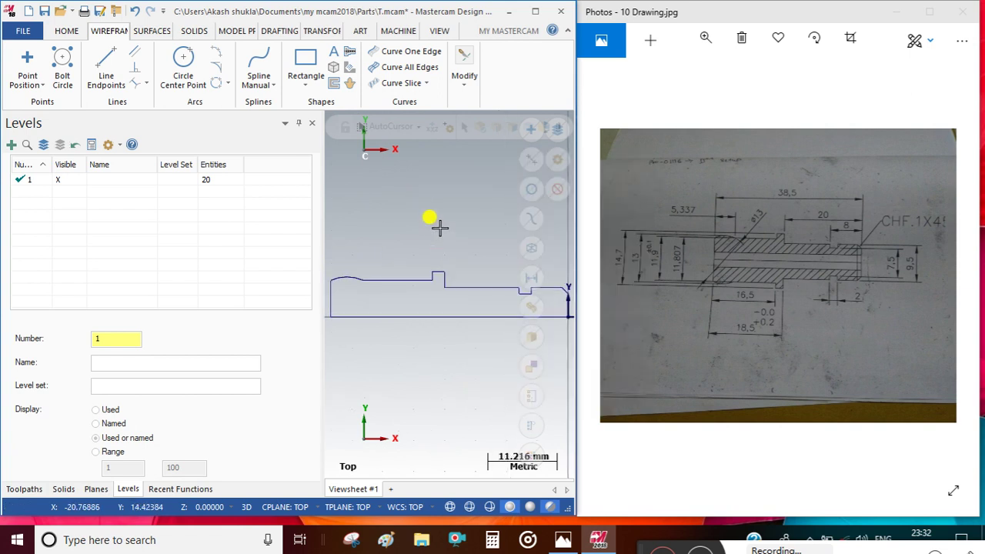
pyautogui.click(535, 12)
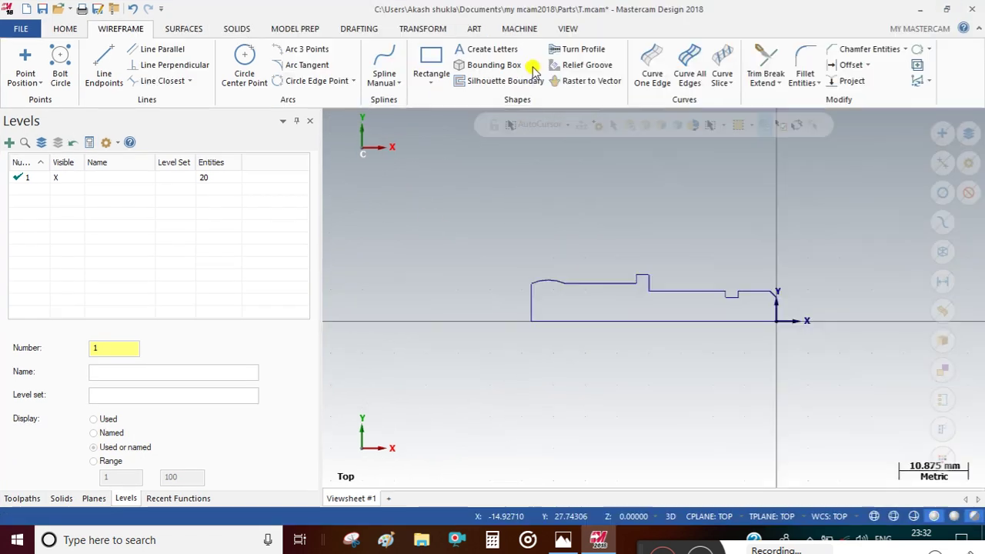
pyautogui.rightClick(675, 203)
pyautogui.click(714, 267)
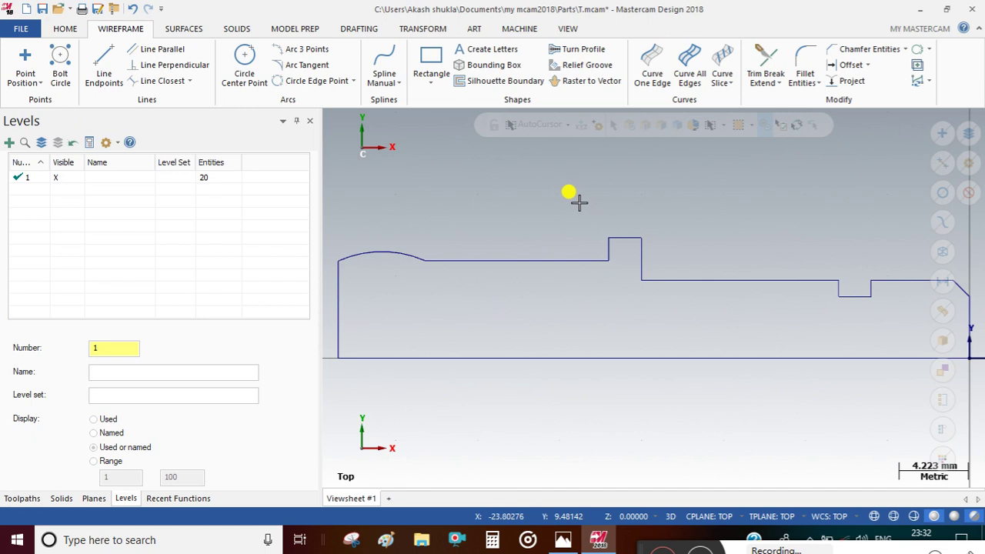
# - Add the default lathe machine group to the part and expand its properties in the toolpath tree
pyautogui.scroll(-1, 578, 201)
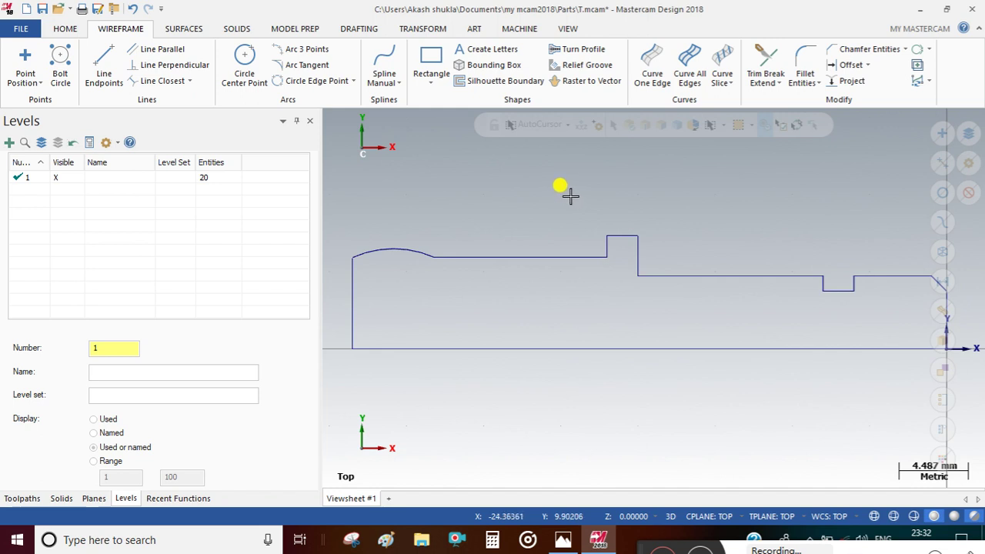
pyautogui.scroll(-1, 569, 195)
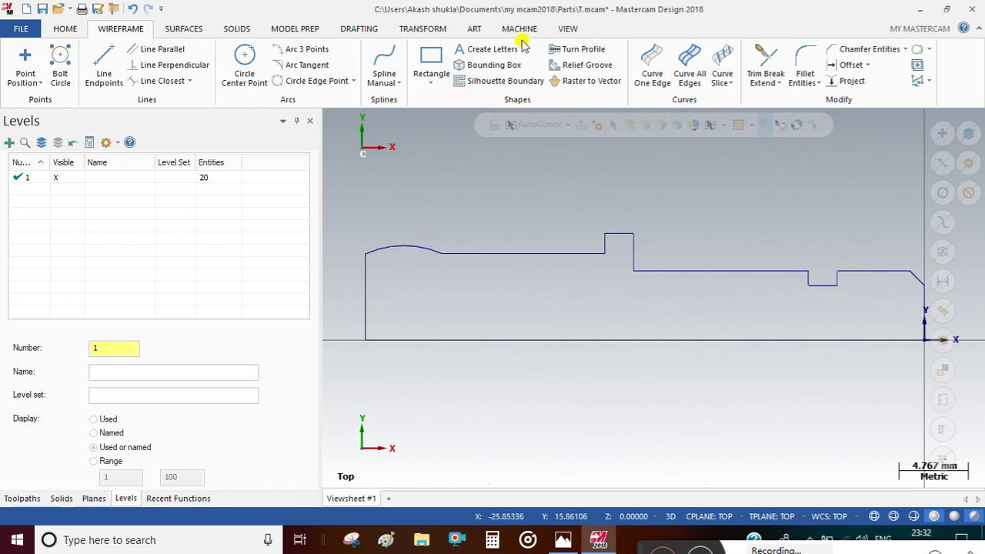
pyautogui.click(518, 30)
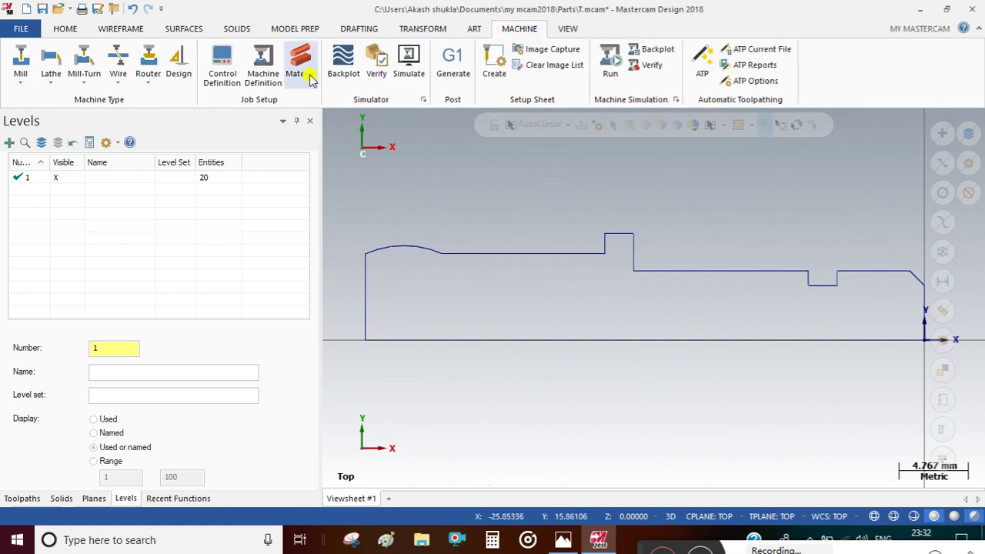
pyautogui.click(50, 80)
pyautogui.click(74, 114)
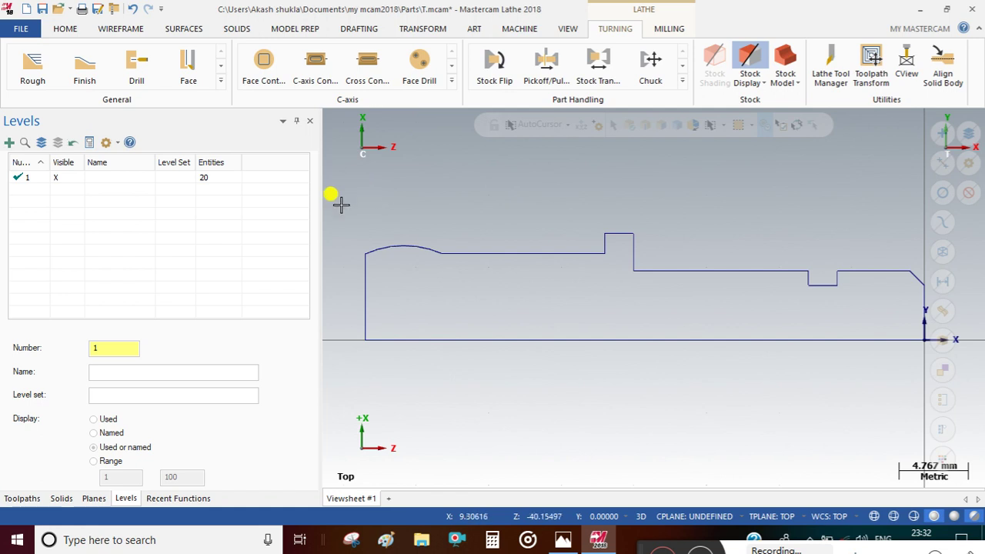
pyautogui.click(19, 499)
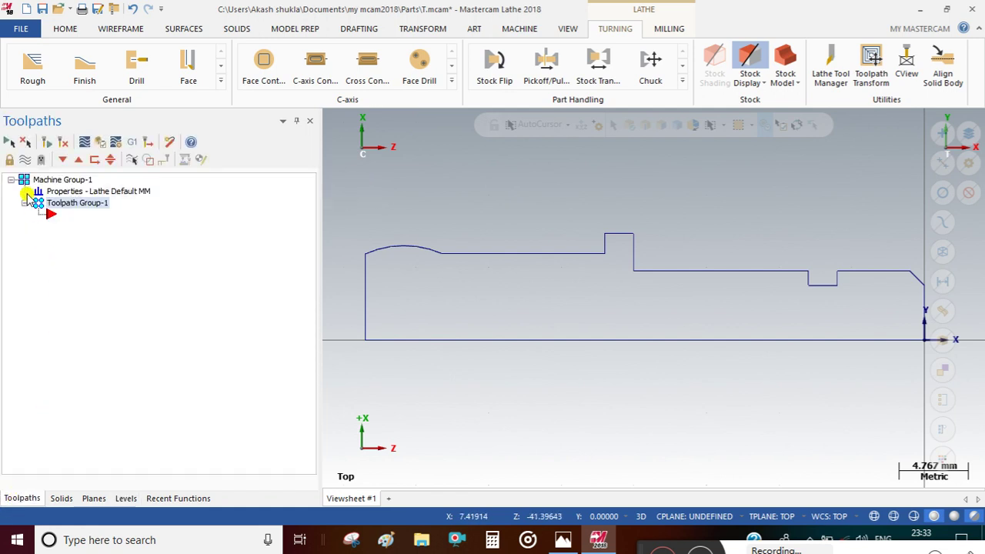
pyautogui.click(26, 192)
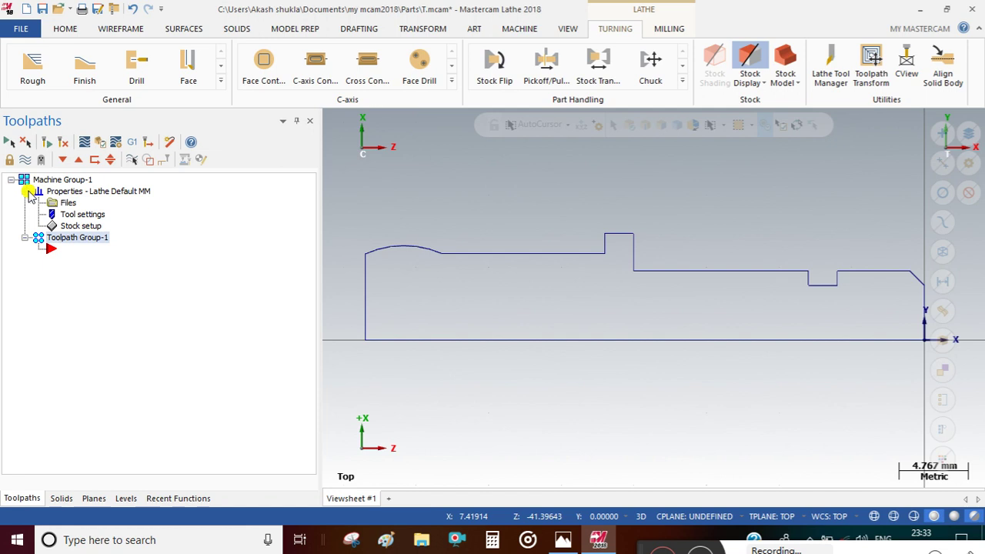
# - Set the machine group's feed calculation to From tool, default program number to 10, and assign tool numbers sequentially
pyautogui.doubleClick(71, 215)
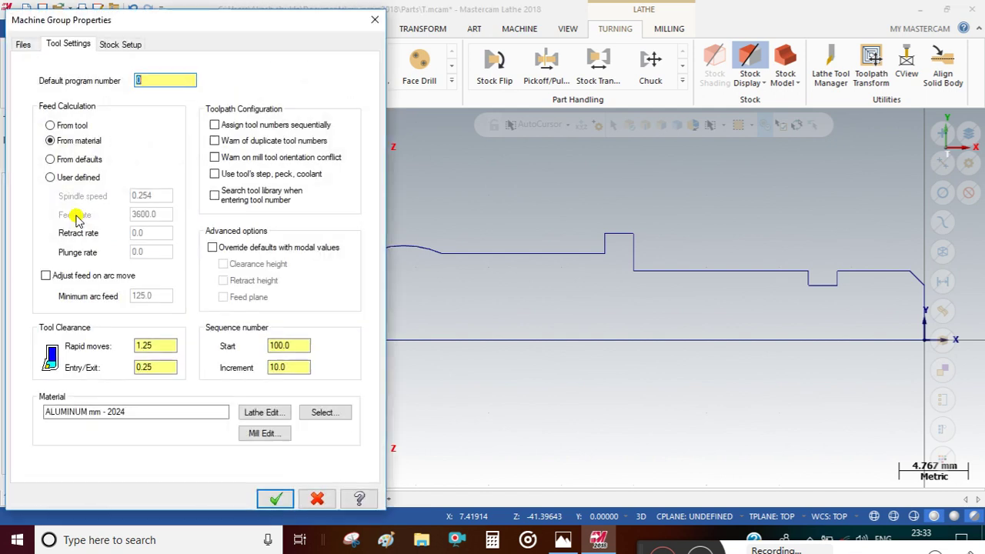
pyautogui.click(51, 125)
pyautogui.doubleClick(137, 80)
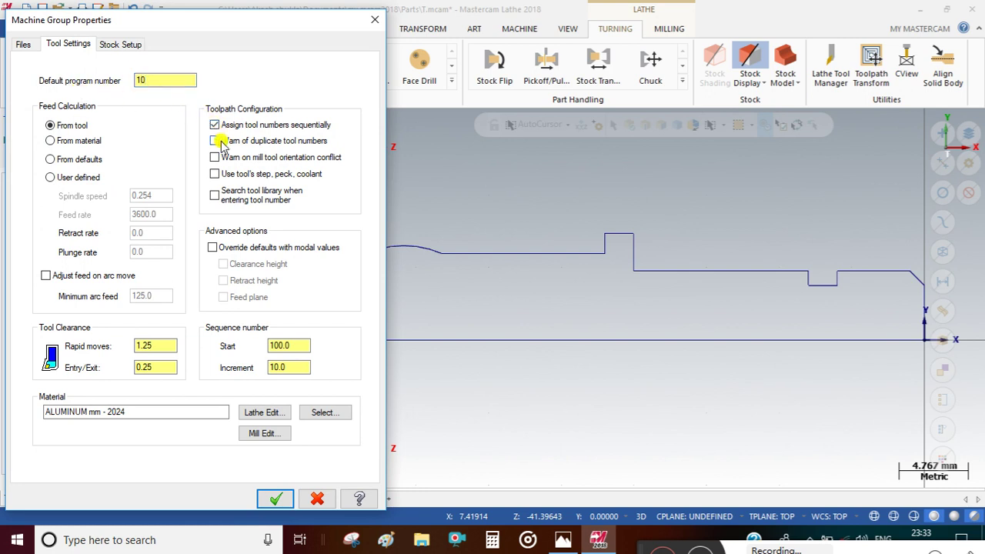
# - Define the left spindle's cylindrical stock from two points, the profile's origin and its upper left corner
pyautogui.click(120, 44)
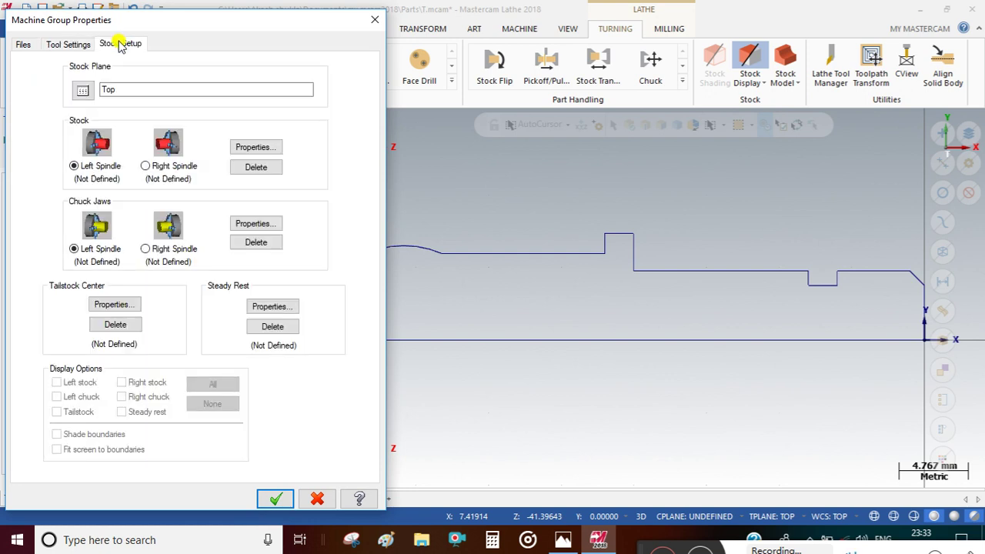
pyautogui.click(254, 149)
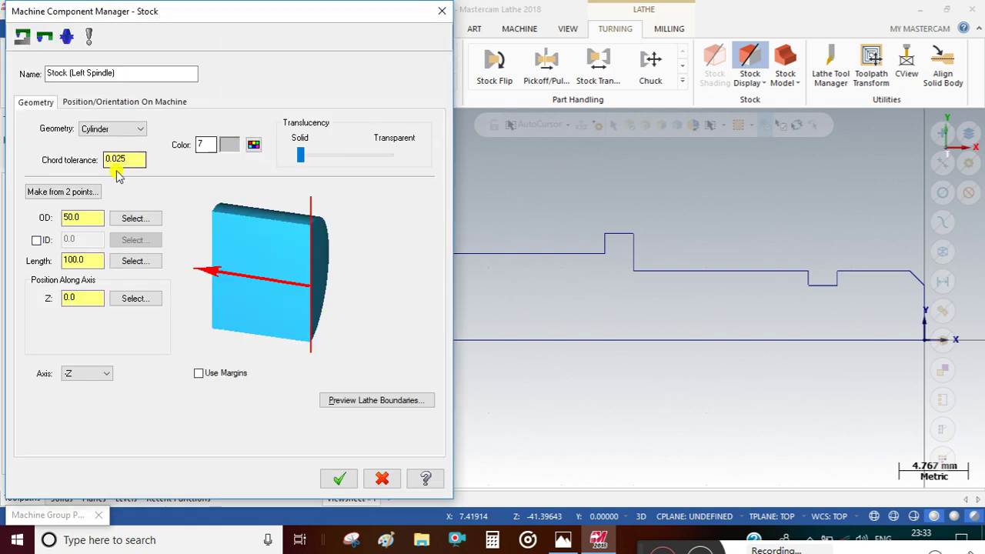
pyautogui.click(58, 197)
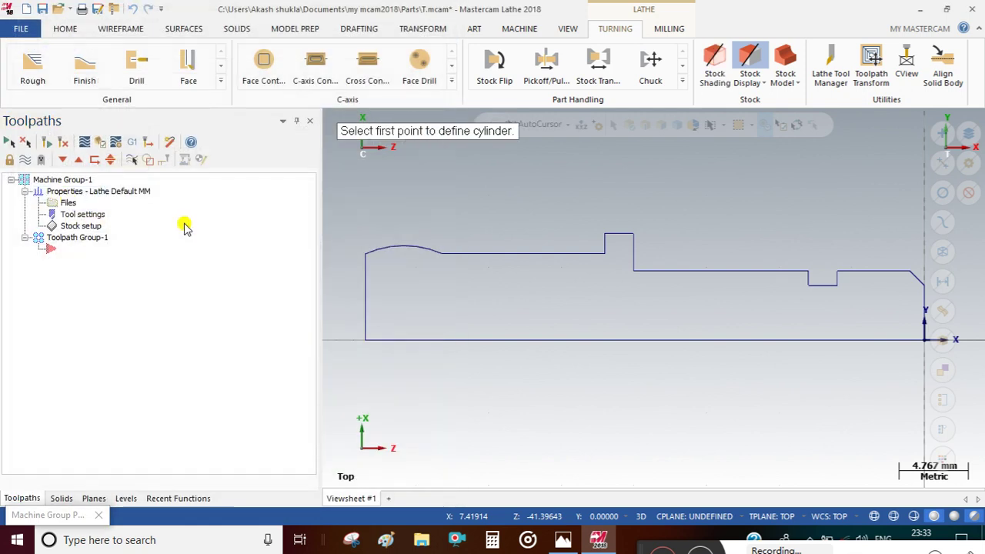
pyautogui.click(925, 343)
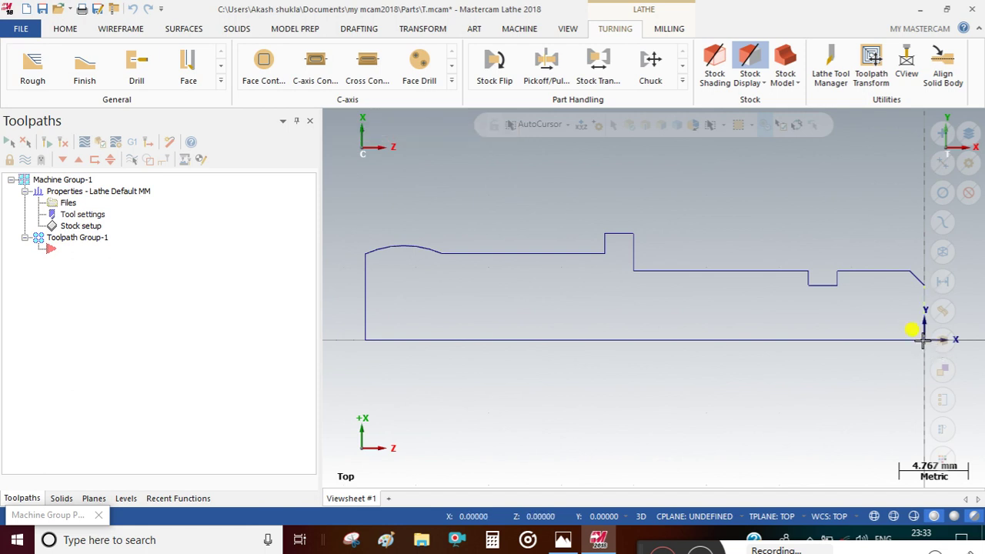
pyautogui.click(368, 258)
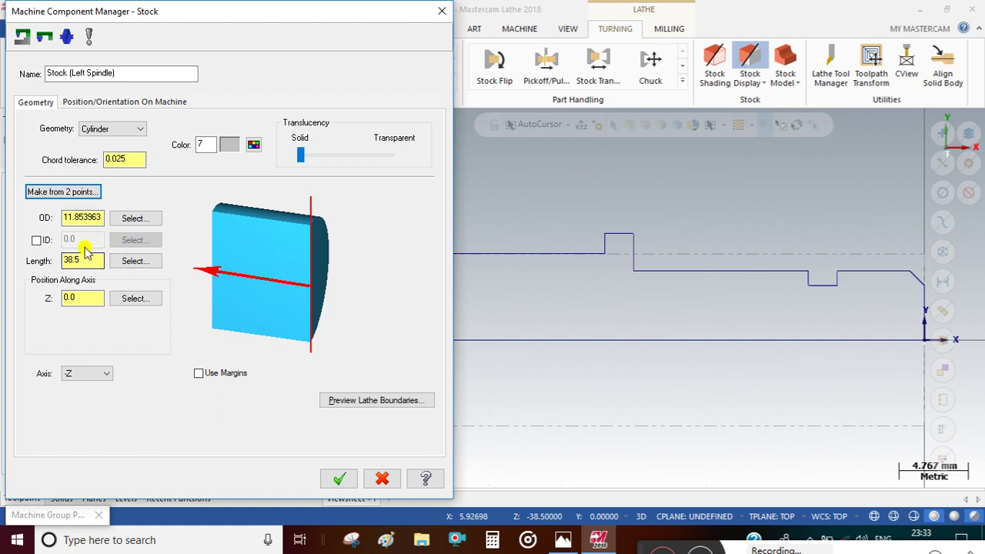
# - Check the largest diameter in the reference drawing and set the stock's outer diameter to 14.7
pyautogui.doubleClick(95, 218)
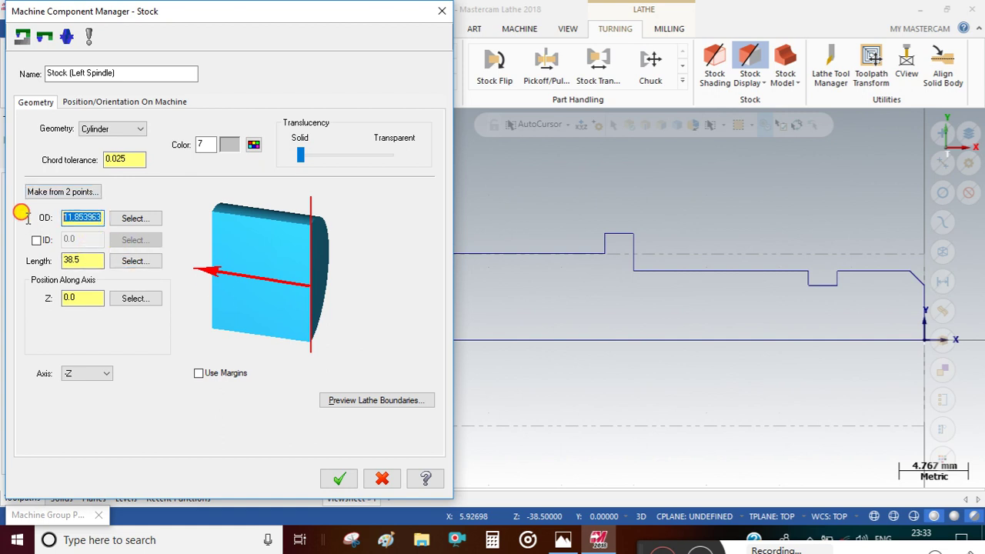
pyautogui.write('14')
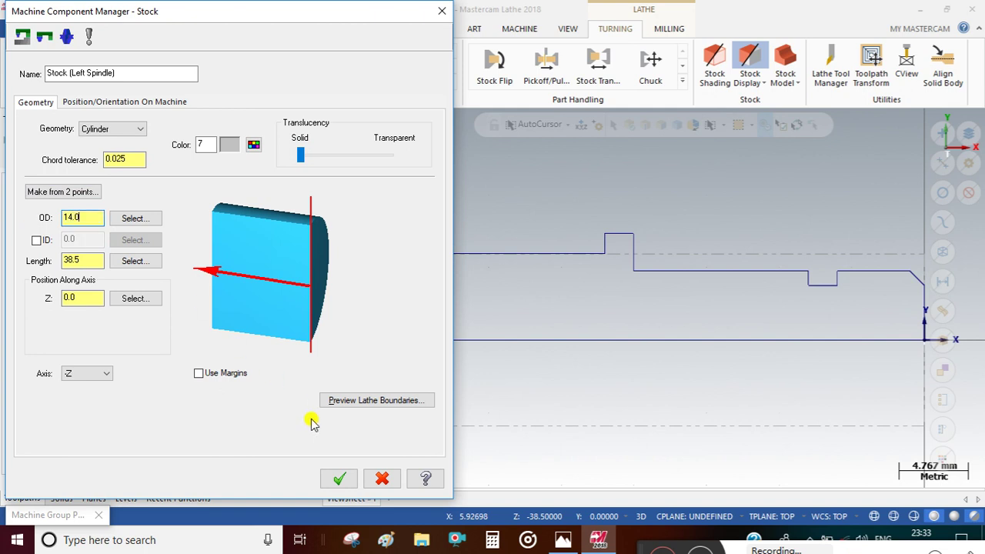
pyautogui.click(562, 539)
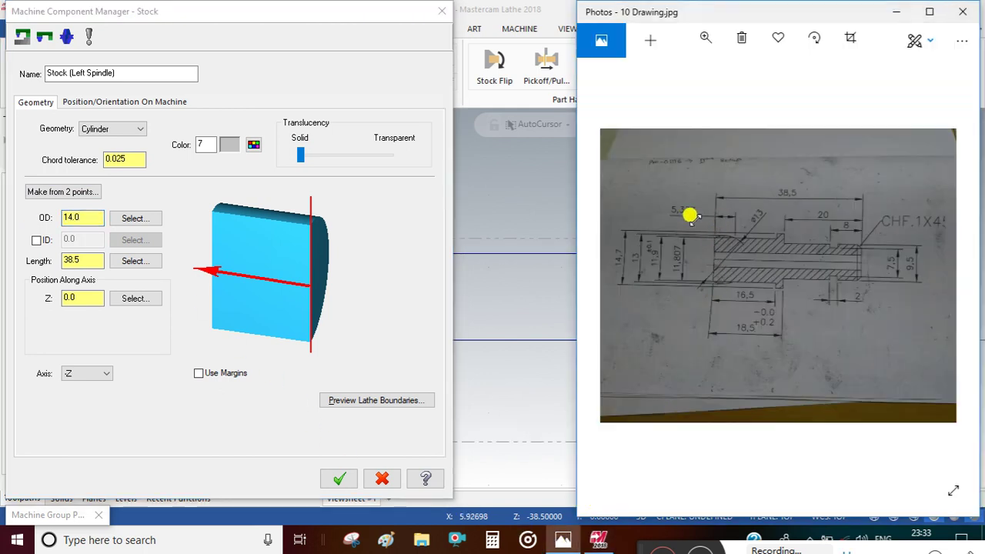
pyautogui.click(16, 233)
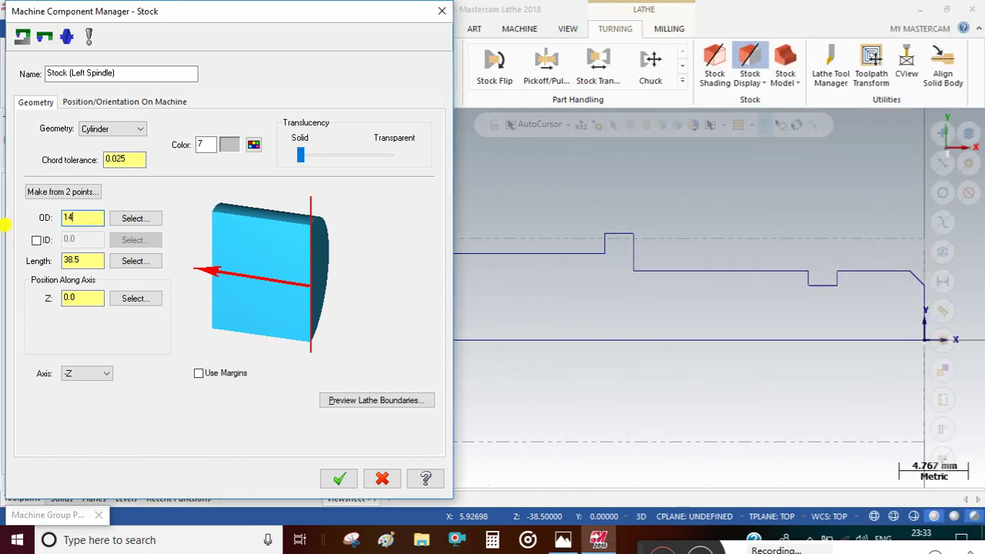
pyautogui.press('Return')
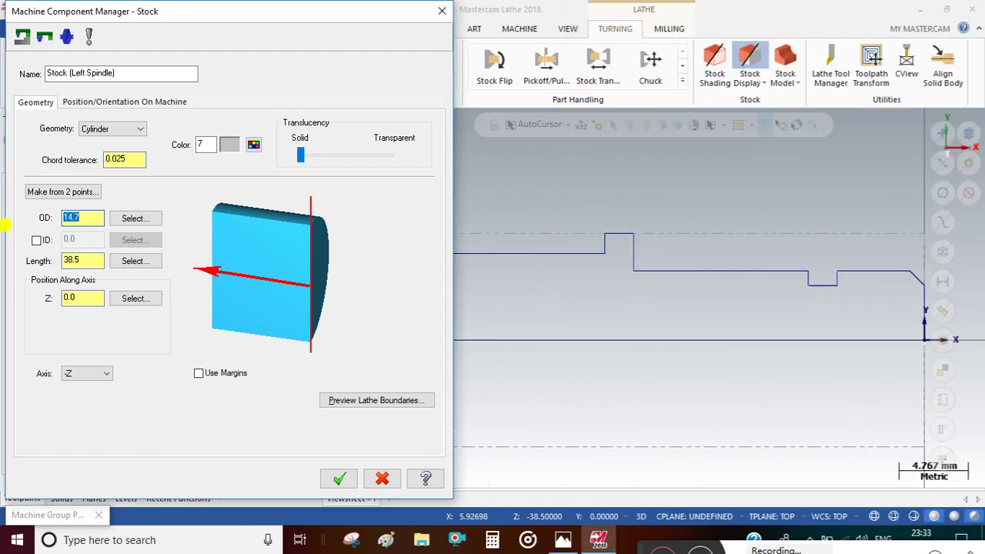
# - Enable stock margins, set the OD, right and left margins to 1.0, and accept the stock definition
pyautogui.click(199, 373)
pyautogui.click(379, 210)
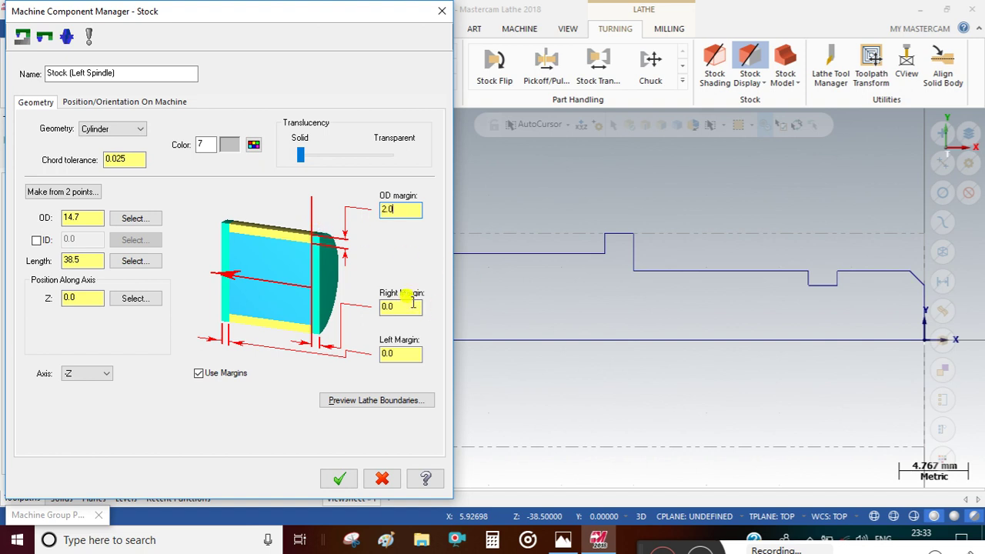
pyautogui.moveTo(403, 210); pyautogui.dragTo(373, 200)
pyautogui.moveTo(403, 307); pyautogui.dragTo(348, 308)
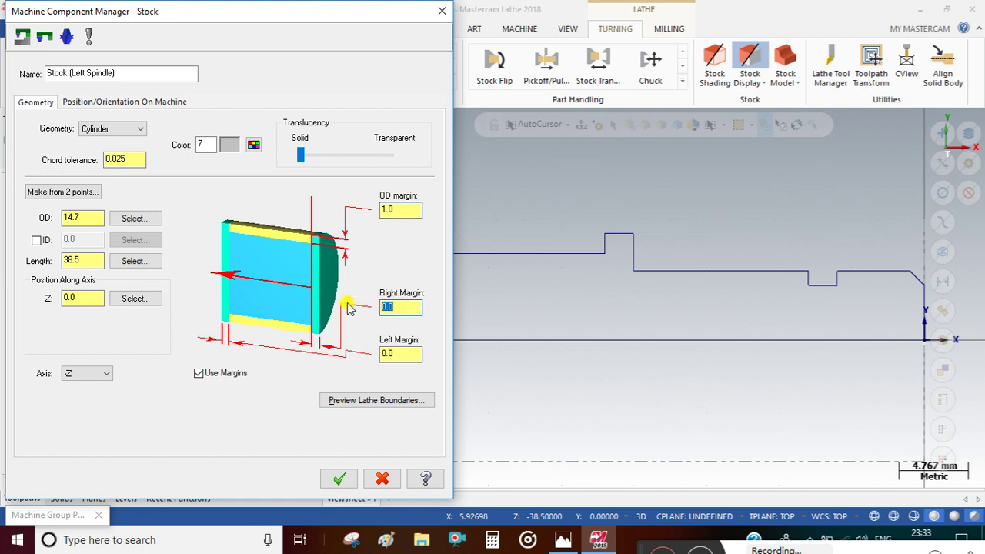
pyautogui.moveTo(401, 351); pyautogui.dragTo(294, 355)
pyautogui.write('1.0')
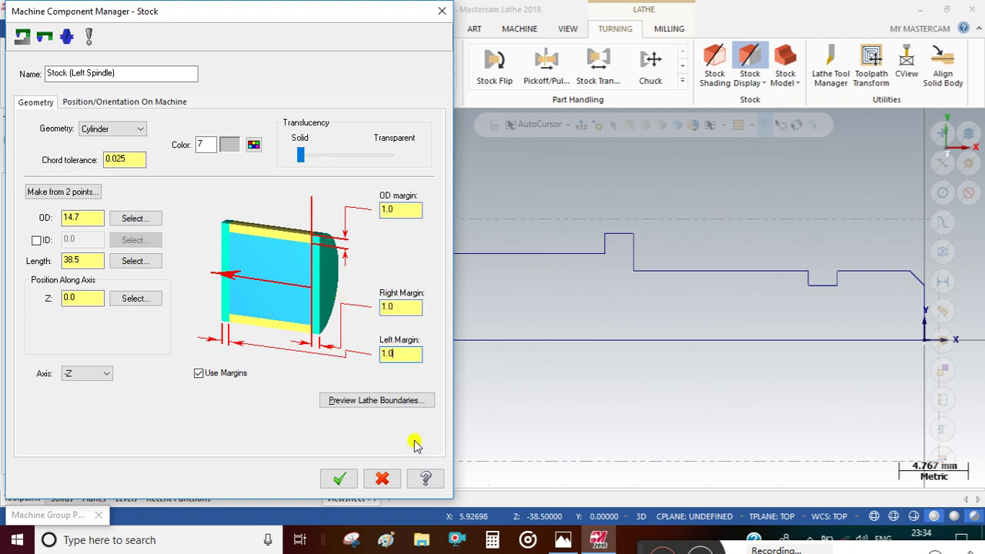
pyautogui.click(345, 477)
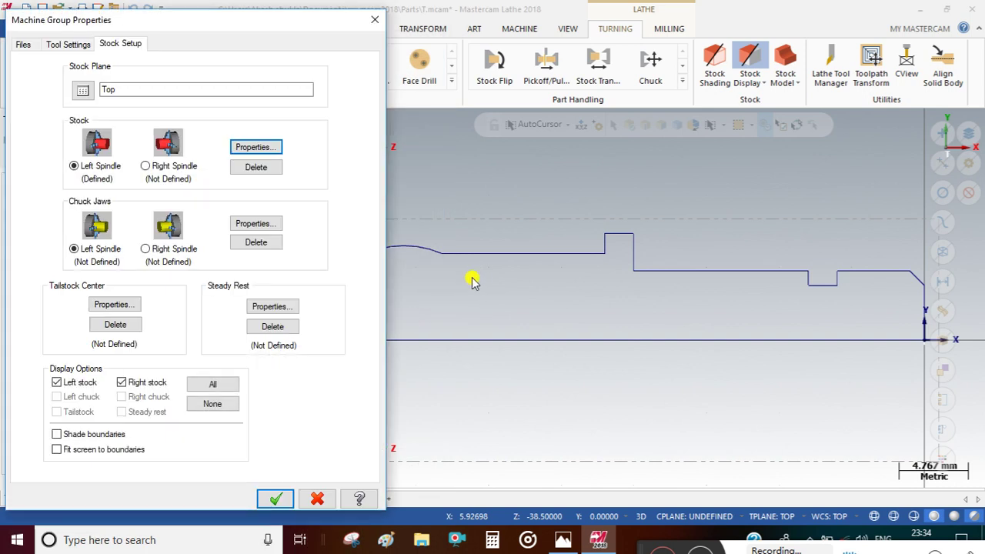
# - Turn off the right stock display, enable Fit screen to boundaries, and accept the machine group properties
pyautogui.click(122, 382)
pyautogui.click(56, 449)
pyautogui.click(274, 499)
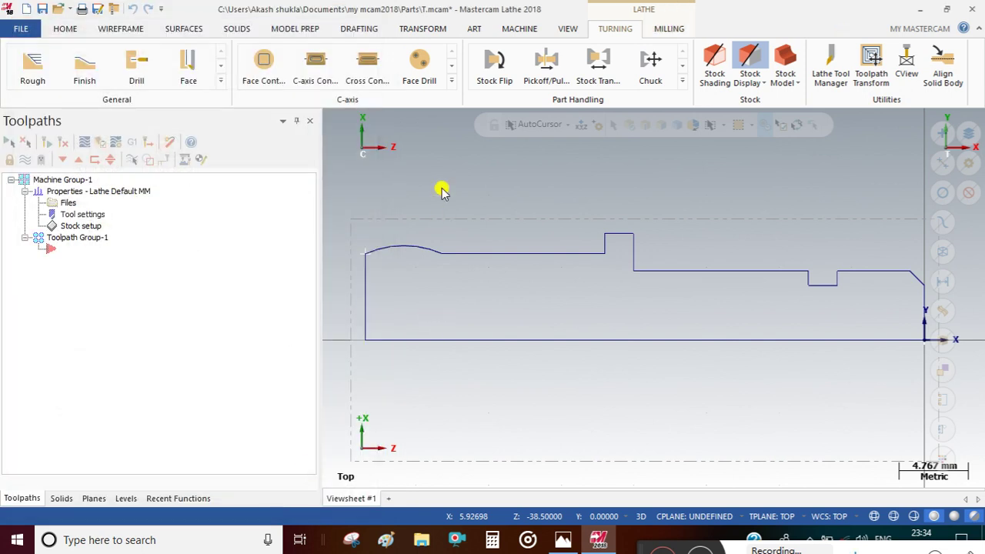
pyautogui.scroll(-2, 439, 185)
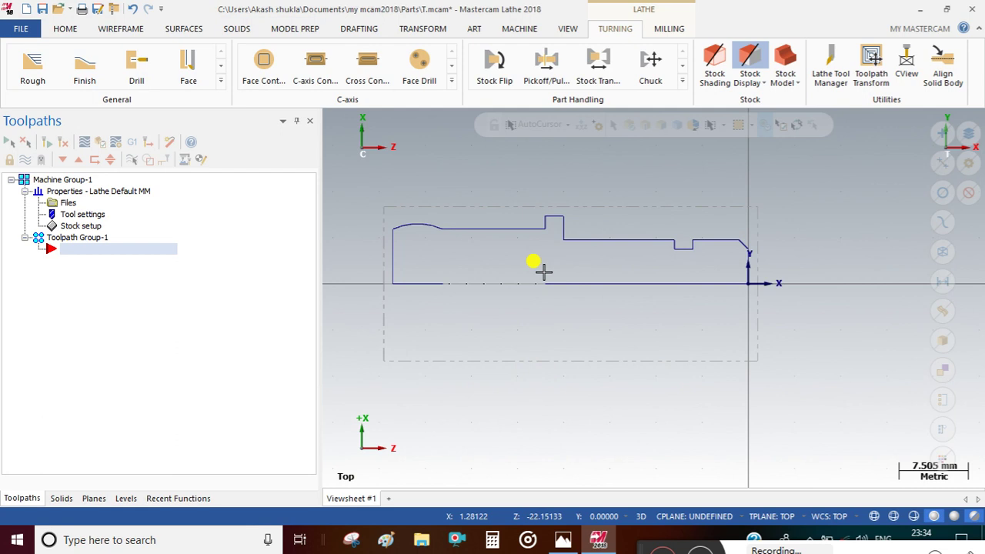
# - Start a Face toolpath with tool T0101 at spindle speed 250 CSS, maximum spindle speed 1500, and comment "1st Facing"
pyautogui.click(192, 74)
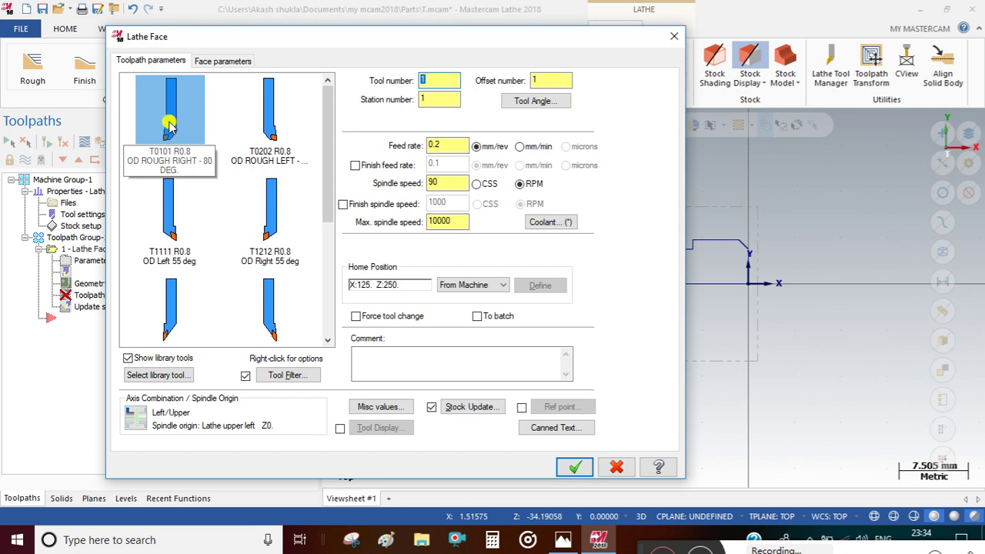
pyautogui.moveTo(170, 125)
pyautogui.doubleClick(432, 183)
pyautogui.write('25')
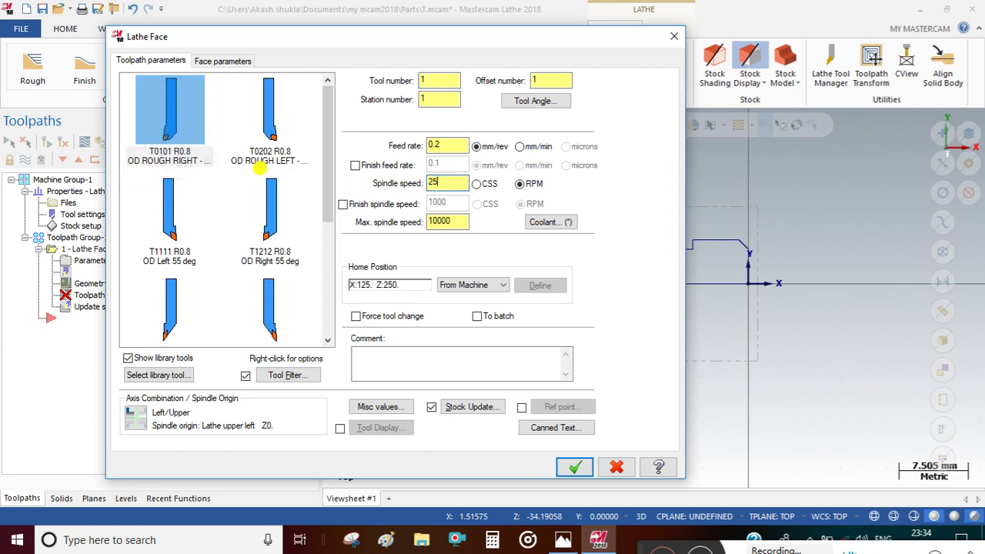
pyautogui.write('0')
pyautogui.click(476, 184)
pyautogui.doubleClick(446, 221)
pyautogui.write('1500')
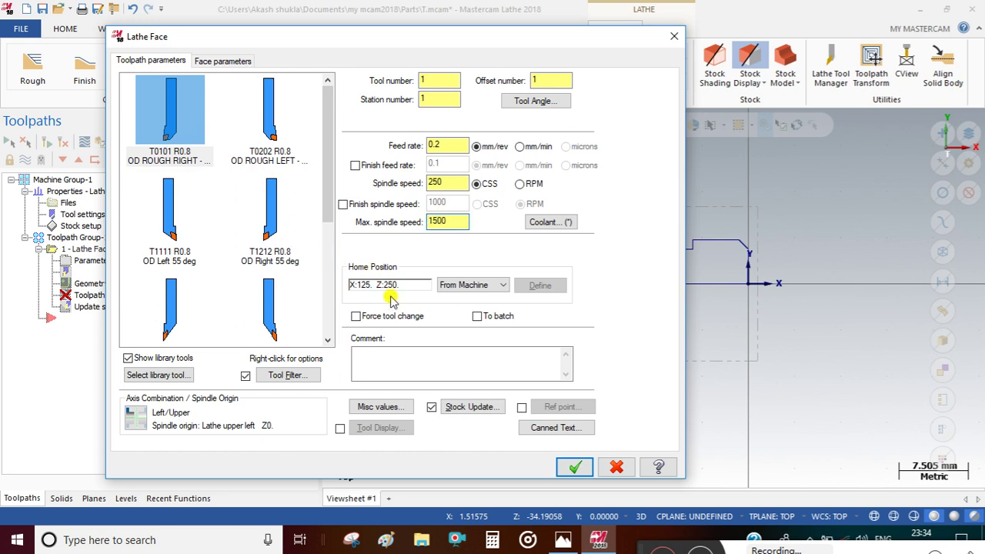
pyautogui.click(396, 351)
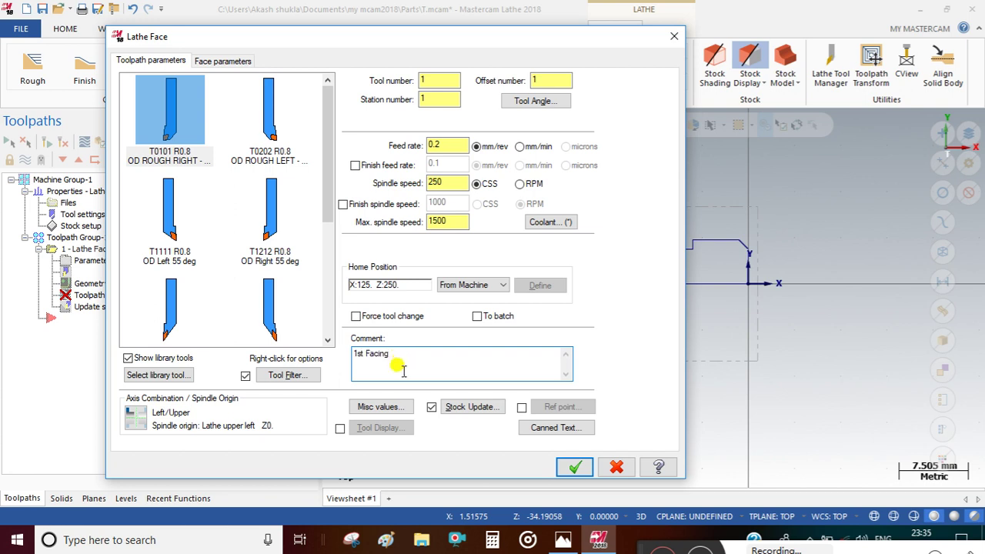
# - Enable reference points, pick an approach point at about X 13.63, Z 5.21 off the stock, and copy it to the retract point
pyautogui.click(521, 406)
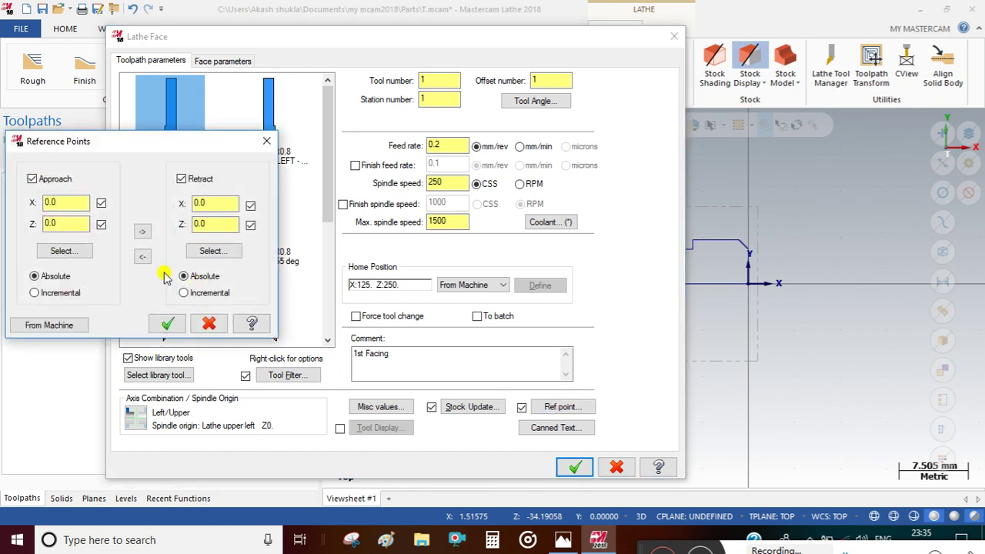
pyautogui.click(50, 250)
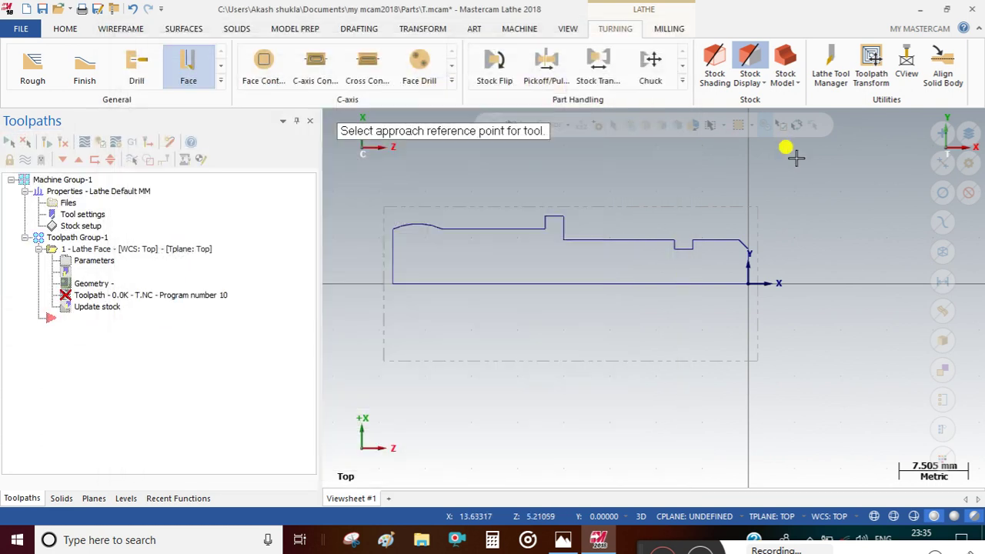
pyautogui.click(798, 175)
pyautogui.click(142, 231)
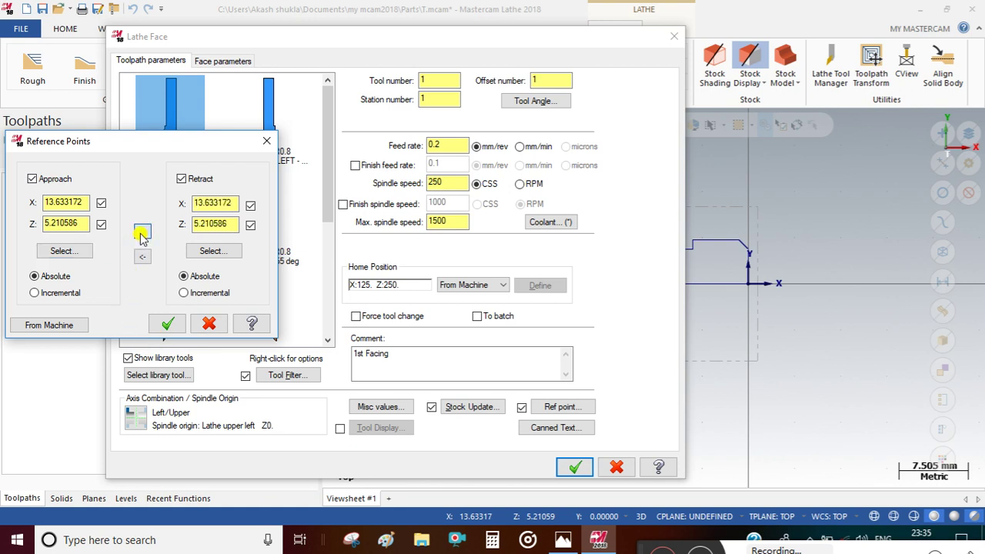
pyautogui.click(157, 323)
# - Set the facing finish stepover to 0.5 with a maximum of 2 finish passes
pyautogui.click(219, 61)
pyautogui.click(387, 246)
pyautogui.doubleClick(483, 247)
pyautogui.write('2')
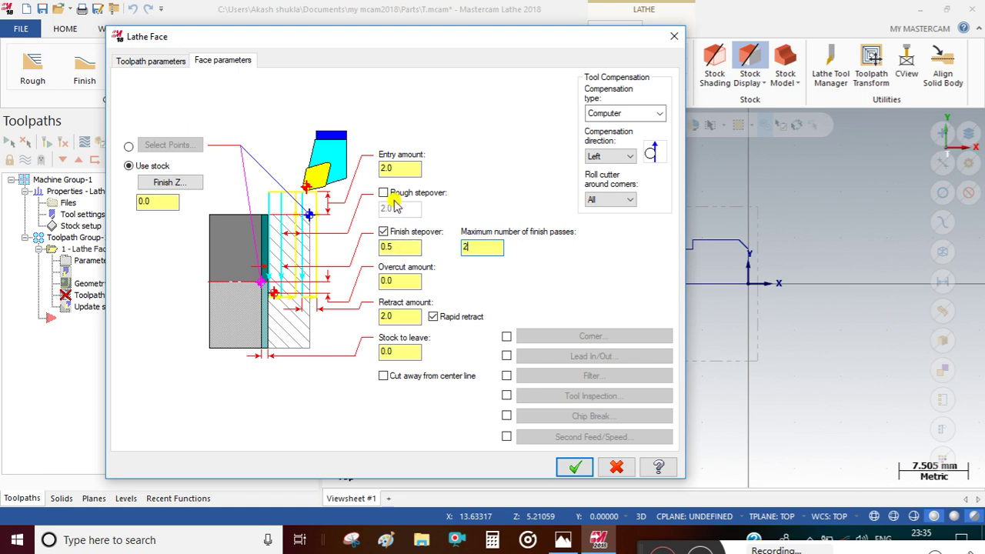
# - Set the facing entry, overcut and retract amounts to 1.0 each and generate the toolpath
pyautogui.click(387, 164)
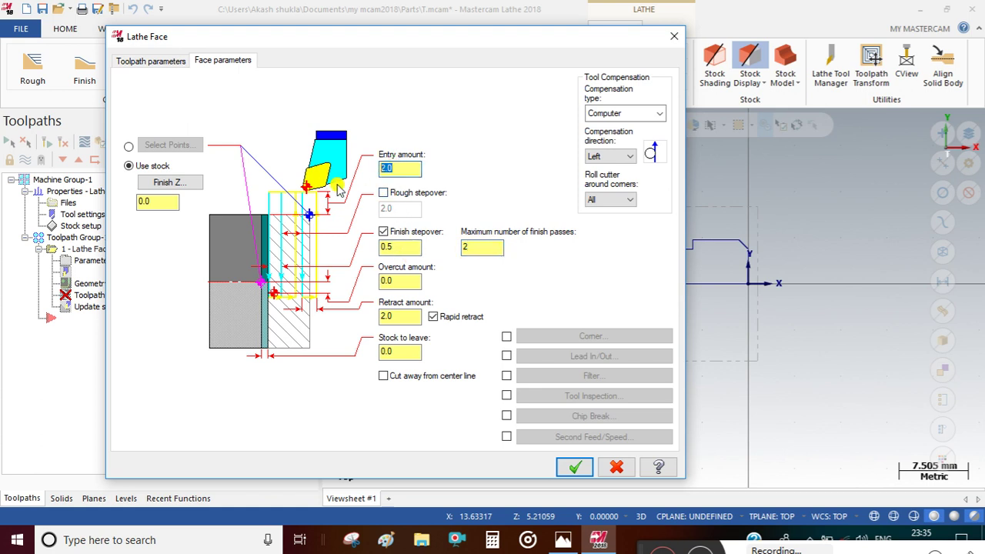
pyautogui.write('1.0')
pyautogui.press('Tab')
pyautogui.press('Tab')
pyautogui.click(383, 281)
pyautogui.moveTo(397, 281); pyautogui.dragTo(346, 289)
pyautogui.write('1.0')
pyautogui.press('Tab')
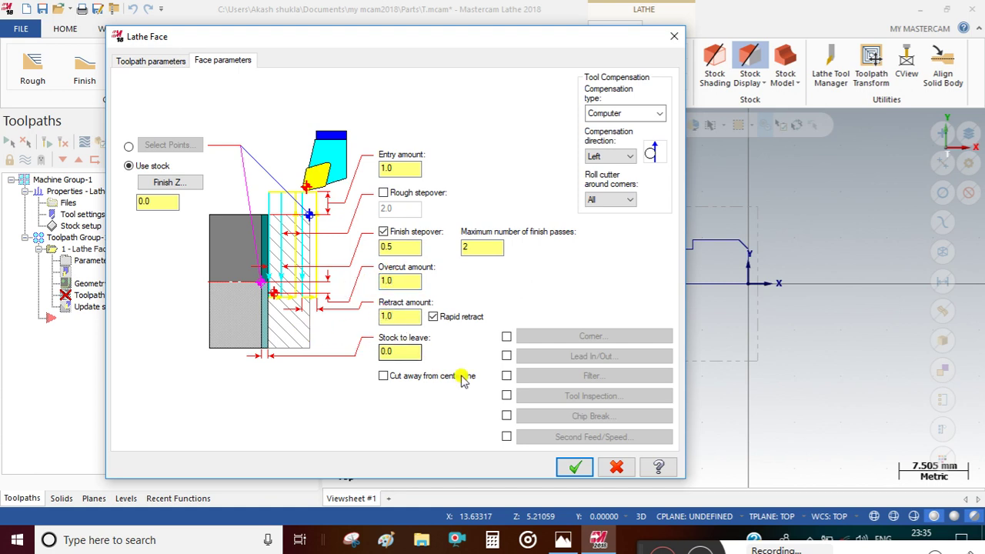
pyautogui.click(576, 467)
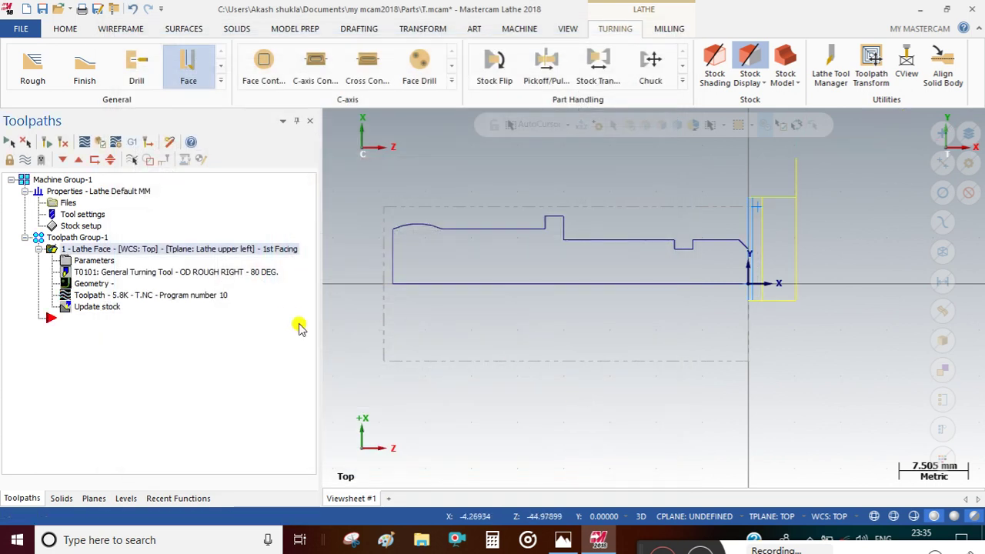
# - Start a Rough toolpath and partially chain the profile from the front chamfer to the top edge of the raised collar
pyautogui.click(34, 67)
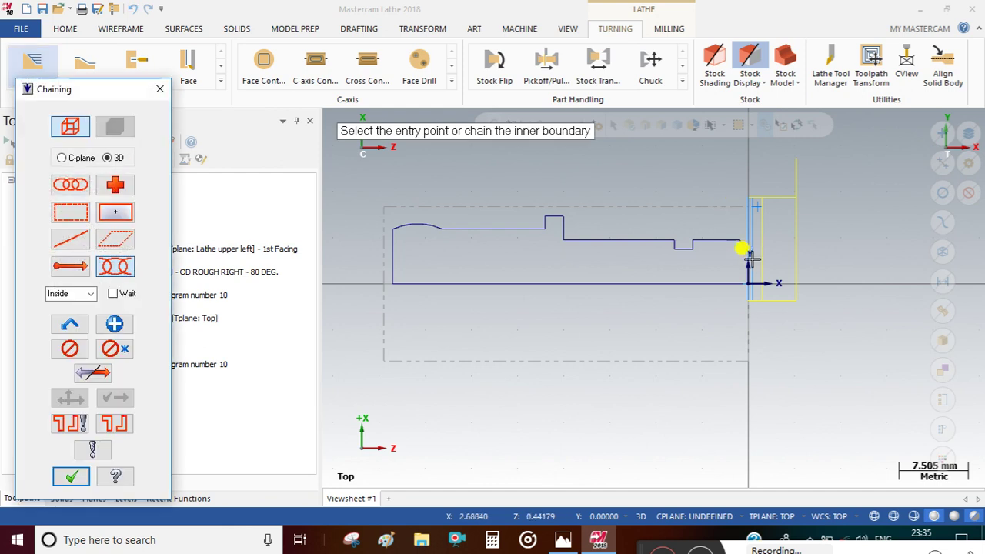
pyautogui.click(741, 244)
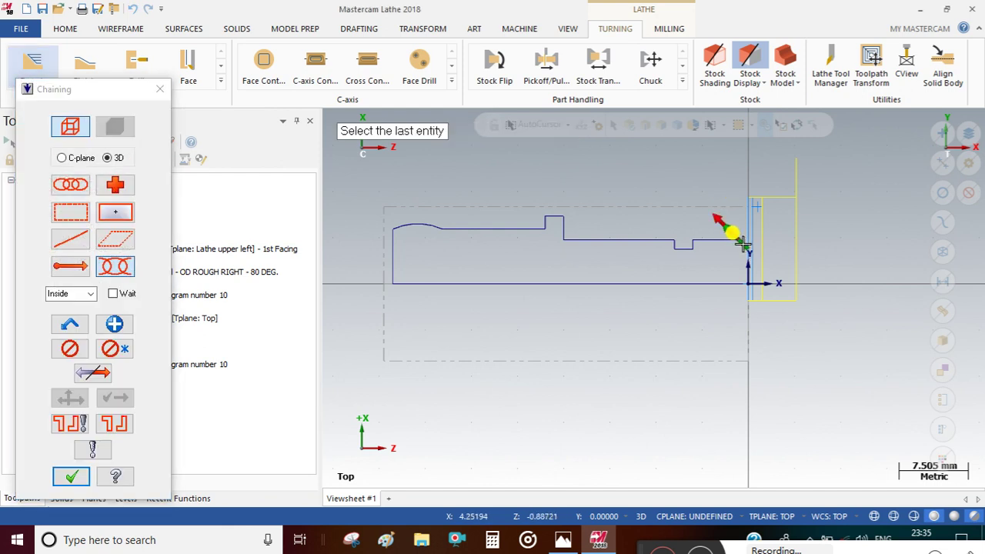
pyautogui.click(550, 216)
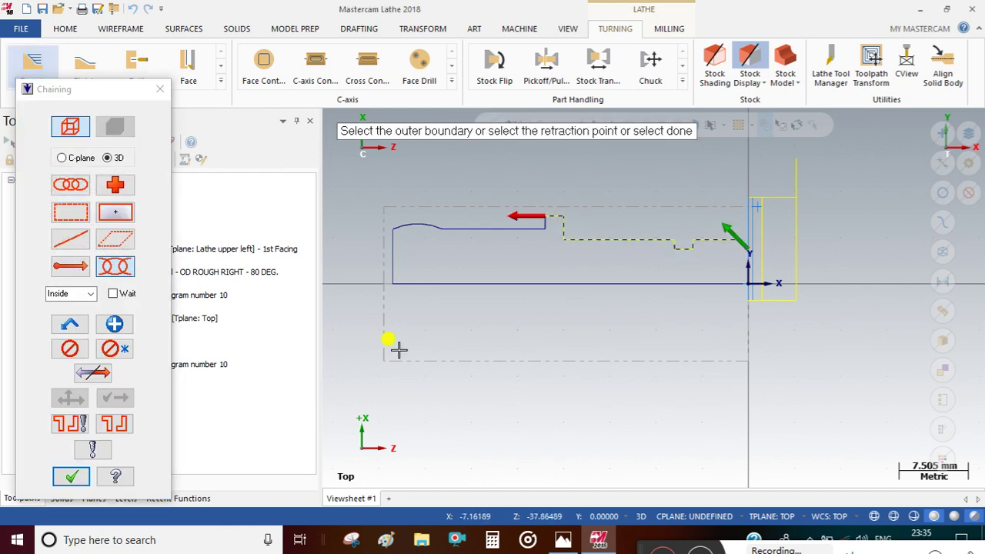
pyautogui.click(65, 478)
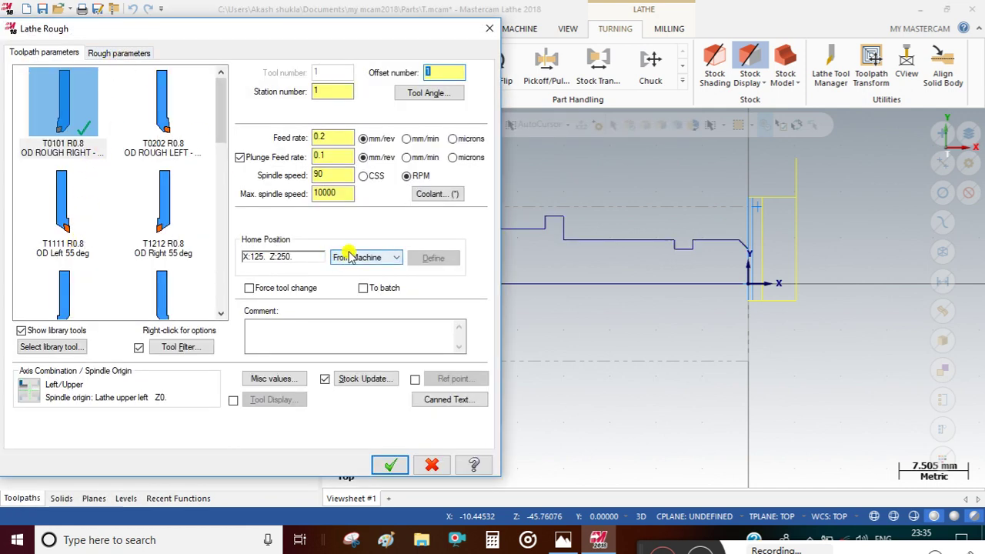
# - Set the roughing spindle speed to 250 CSS with a maximum of 1500, and enter the comment "Rough OD"
pyautogui.doubleClick(325, 175)
pyautogui.write('250')
pyautogui.doubleClick(325, 193)
pyautogui.write('1500')
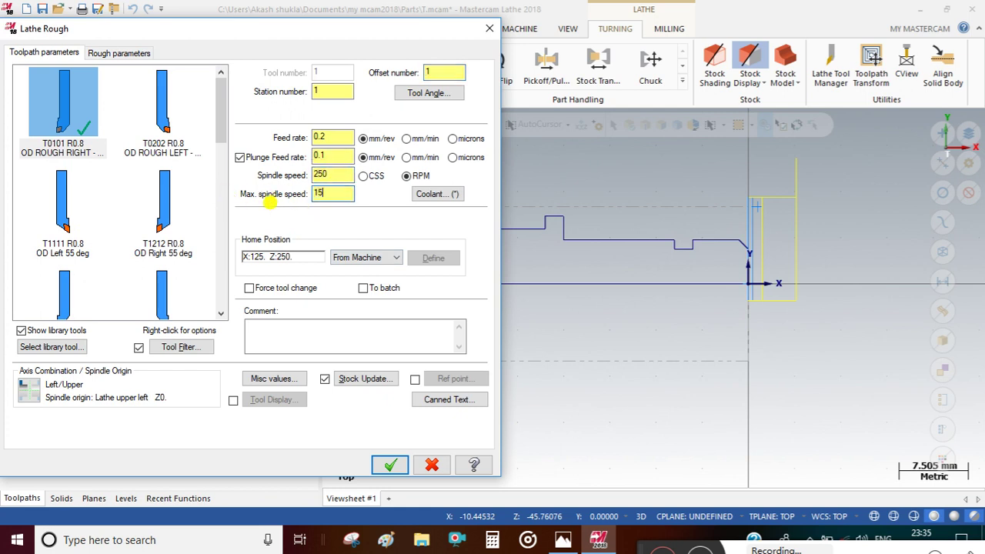
pyautogui.click(372, 178)
pyautogui.click(311, 331)
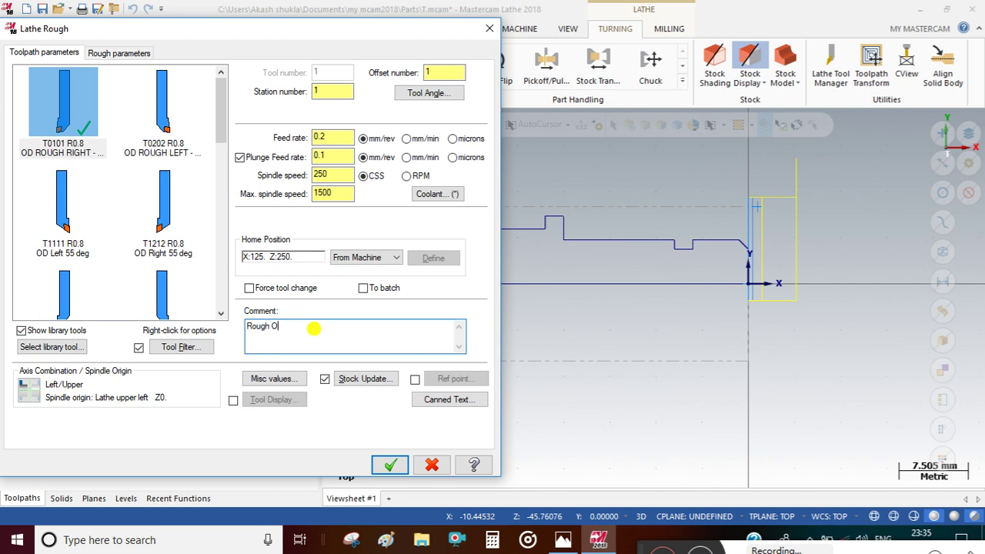
# - Enable the roughing reference points, pick an approach point at about X 13.24, Z 8.65, and copy it to the retract point
pyautogui.click(415, 379)
pyautogui.click(447, 379)
pyautogui.click(62, 252)
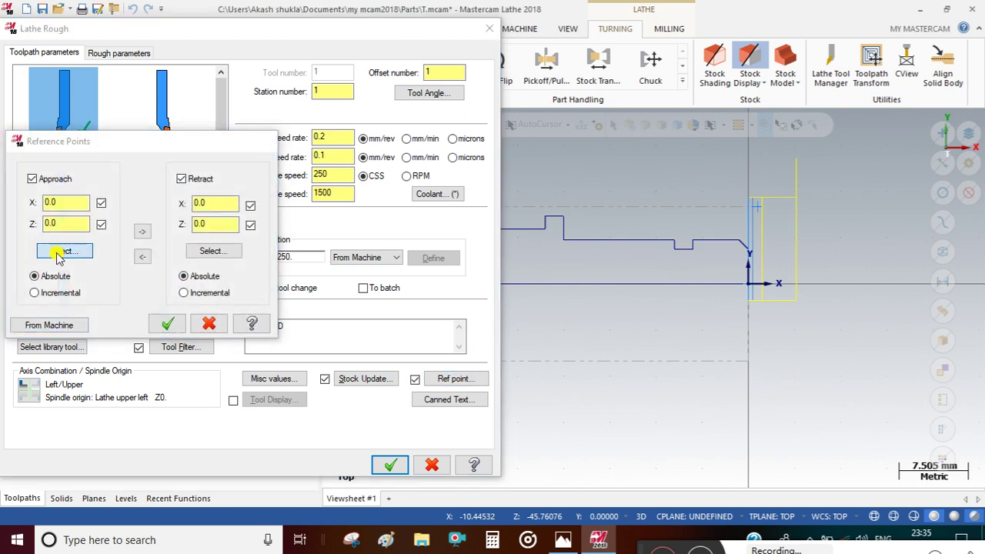
pyautogui.click(822, 159)
pyautogui.click(142, 231)
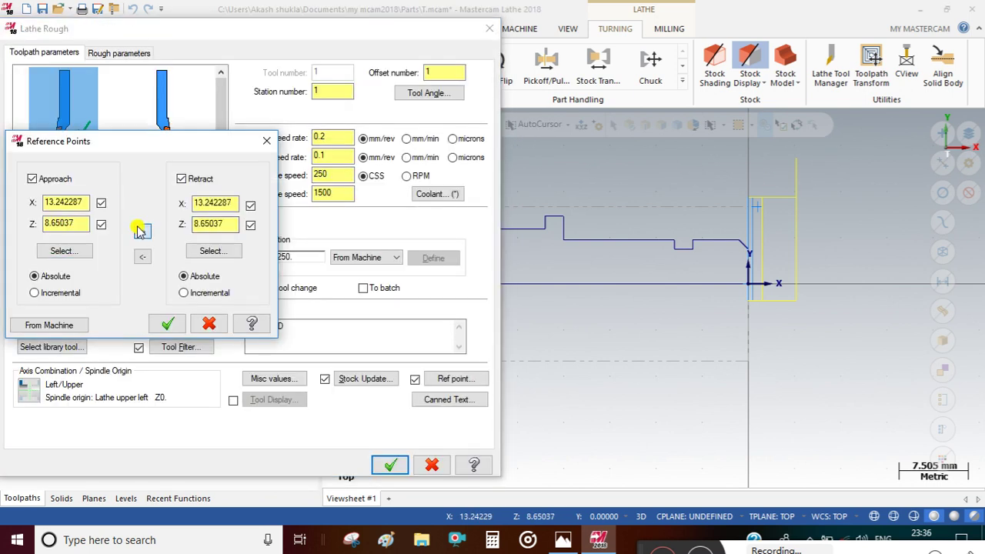
pyautogui.click(167, 322)
# - Set the roughing depth of cut to 0.5 and the entry amount to 1.0
pyautogui.click(115, 53)
pyautogui.doubleClick(277, 222)
pyautogui.doubleClick(358, 151)
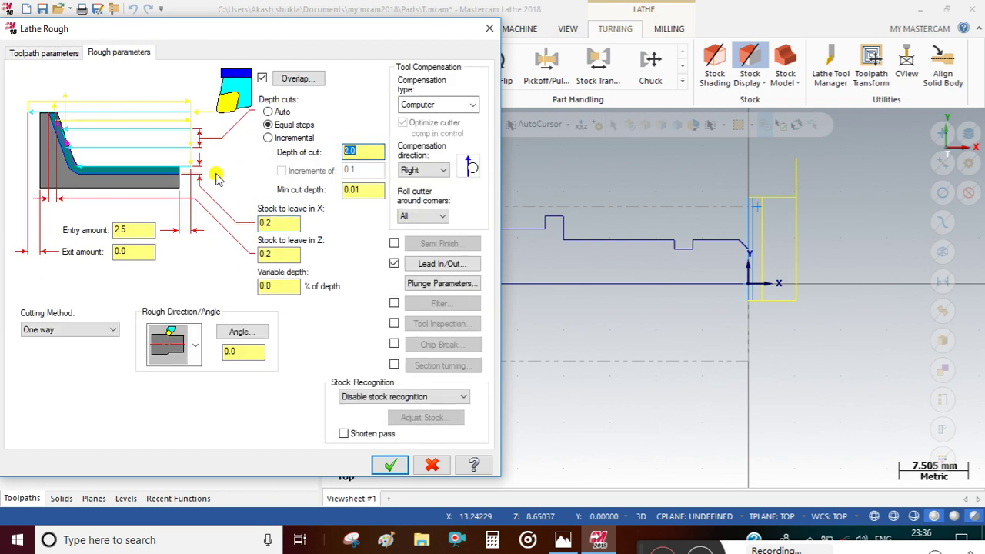
pyautogui.doubleClick(123, 230)
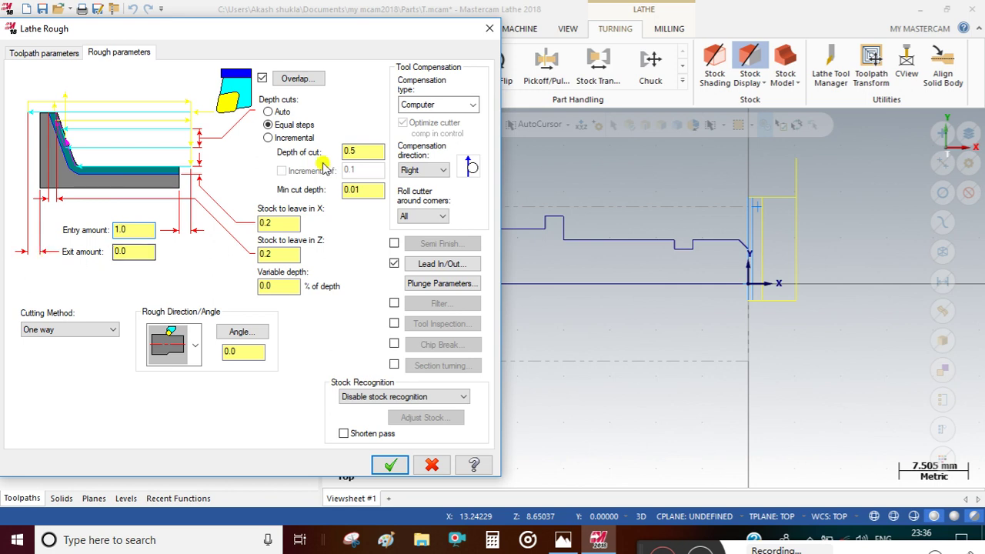
# - Set the roughing stock recognition to Use stock for outer boundary
pyautogui.click(389, 396)
pyautogui.click(364, 426)
pyautogui.click(366, 397)
pyautogui.click(364, 417)
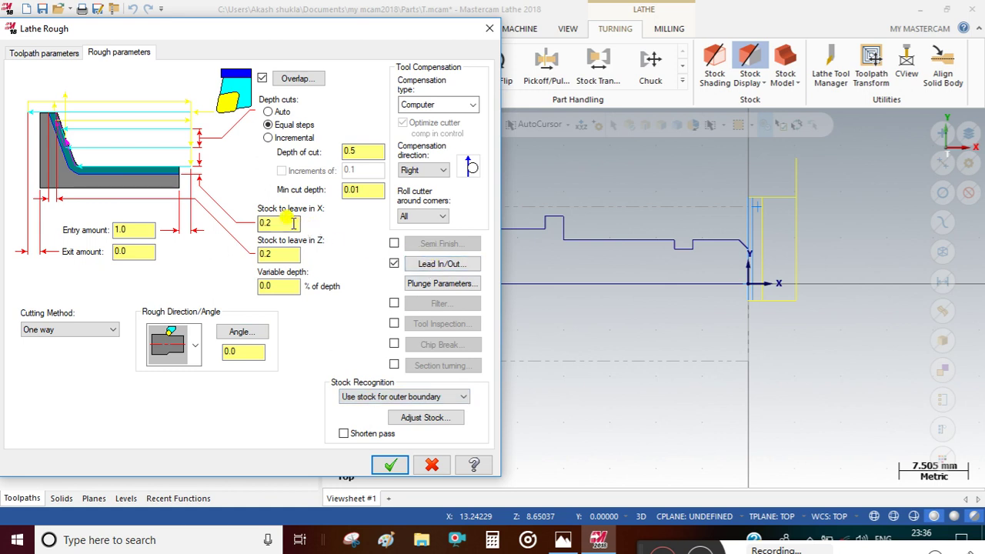
# - Extend the end of the roughing contour by 2.0 in the lead-out settings and generate the toolpath
pyautogui.click(434, 264)
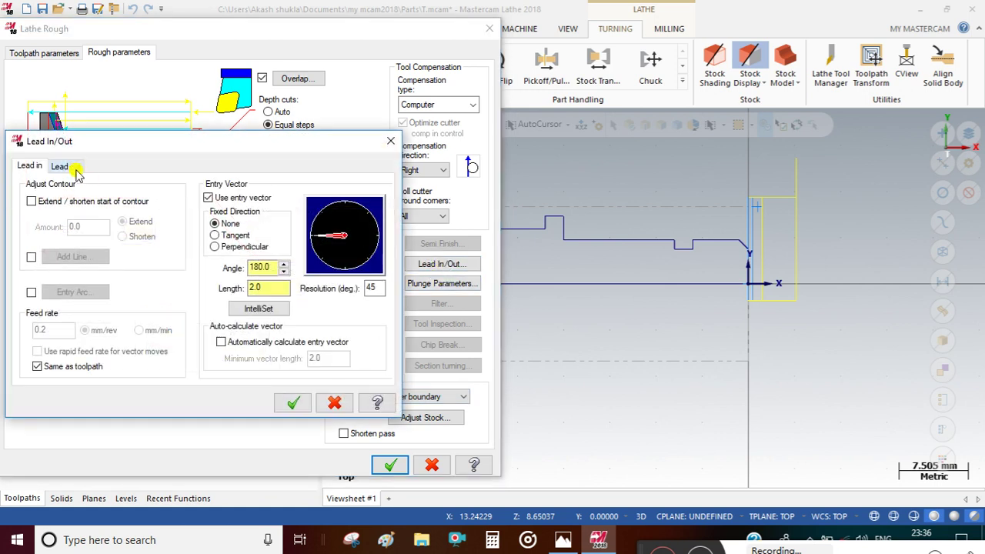
pyautogui.click(67, 166)
pyautogui.click(54, 200)
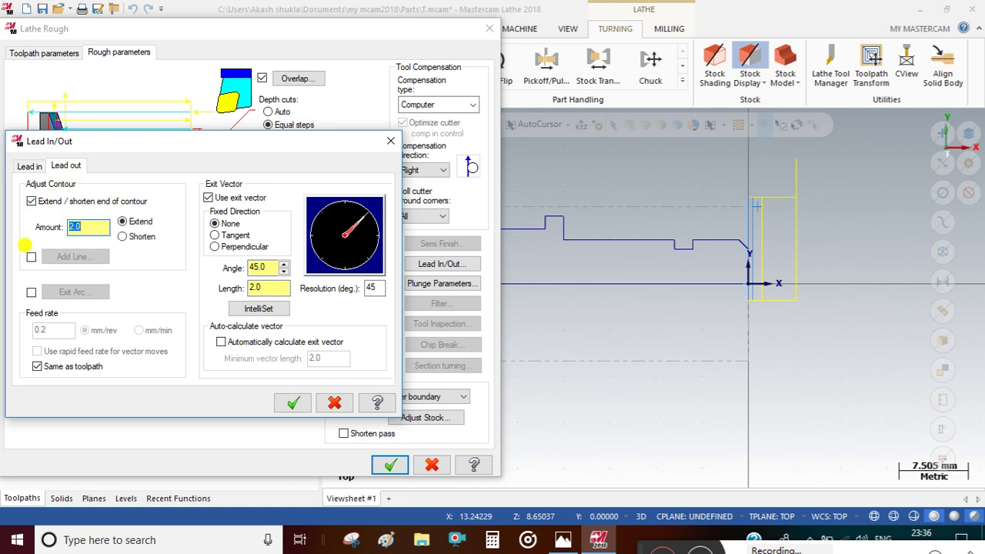
pyautogui.click(293, 402)
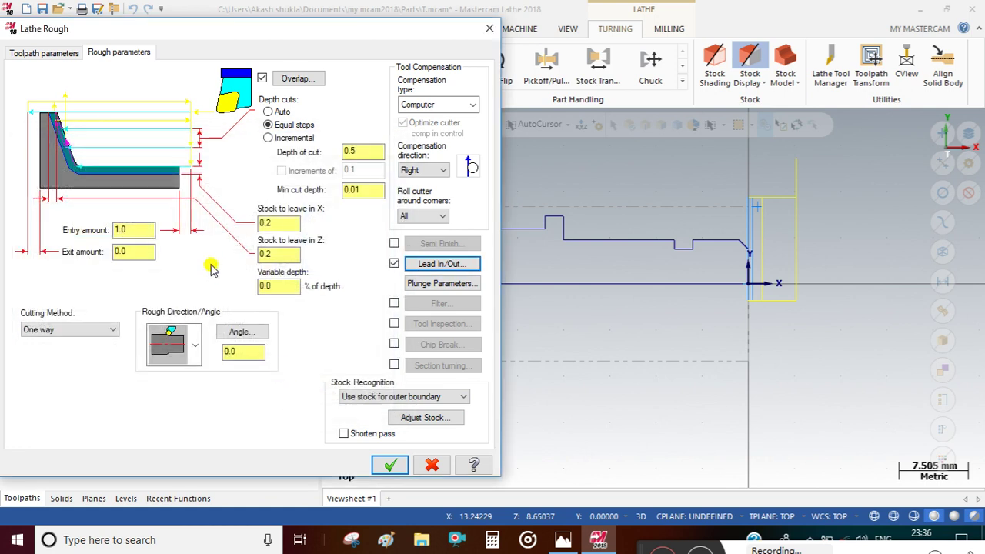
pyautogui.click(388, 464)
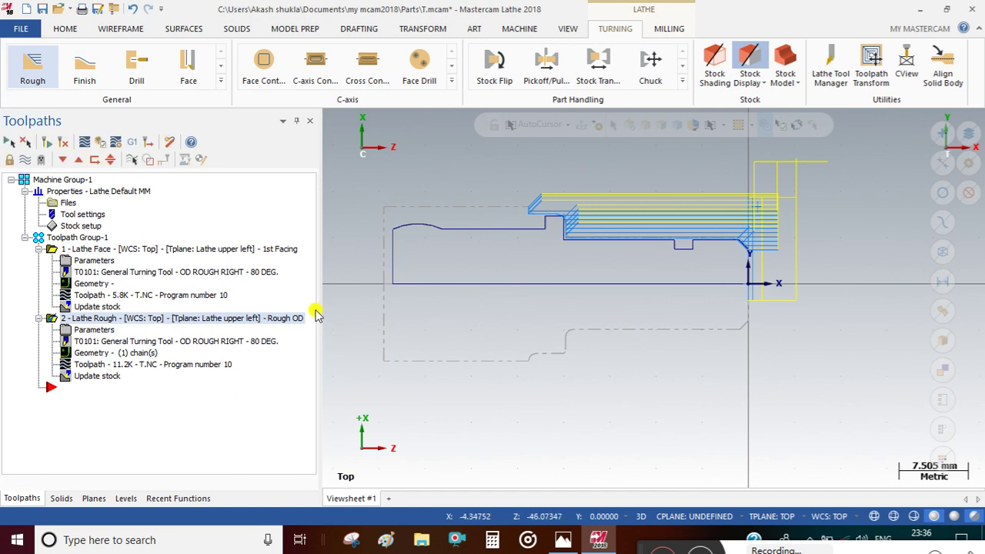
# - Start a Finish toolpath that reuses the last chained profile
pyautogui.click(83, 66)
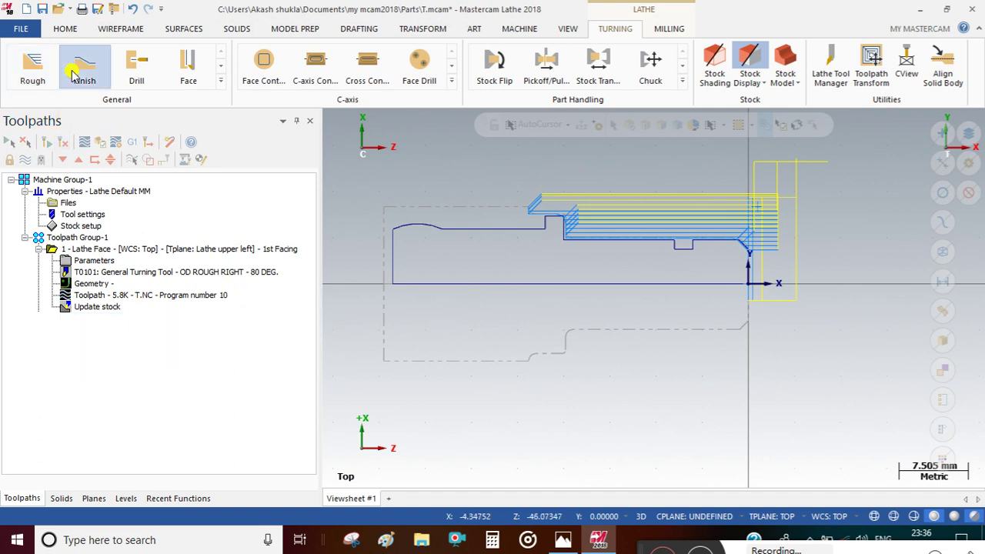
pyautogui.click(70, 323)
pyautogui.click(71, 475)
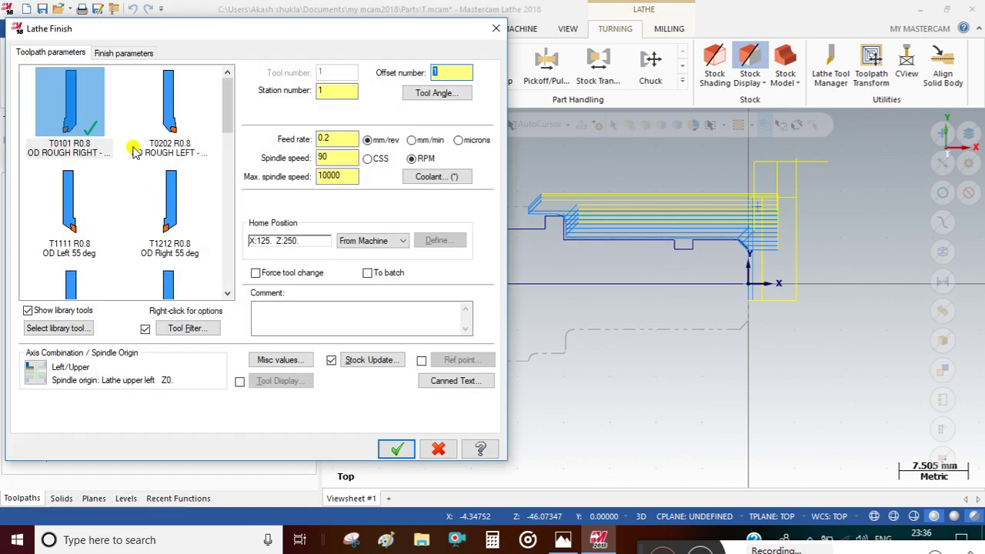
# - Create a new general turning tool with a DNMG 15 06 04 insert for the finishing operation
pyautogui.rightClick(109, 194)
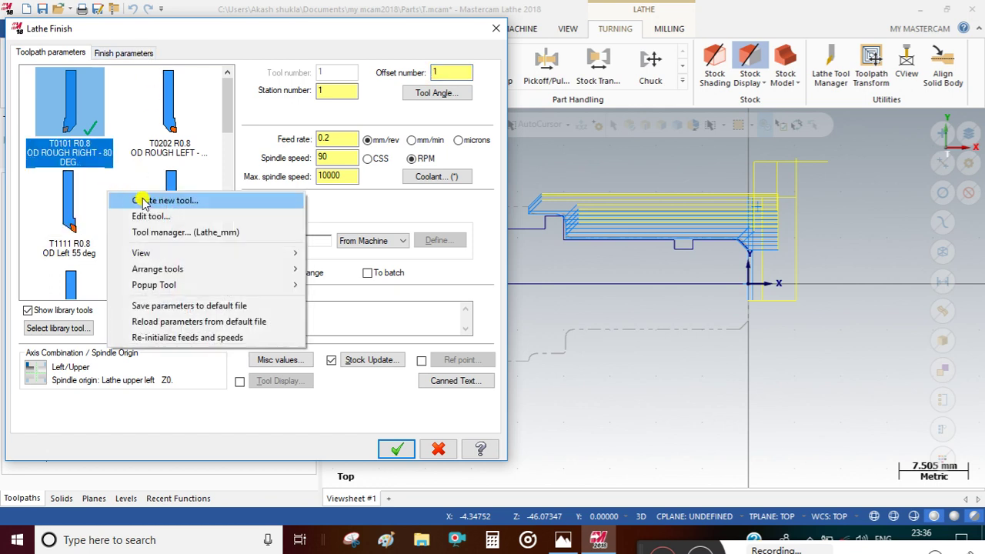
pyautogui.click(144, 201)
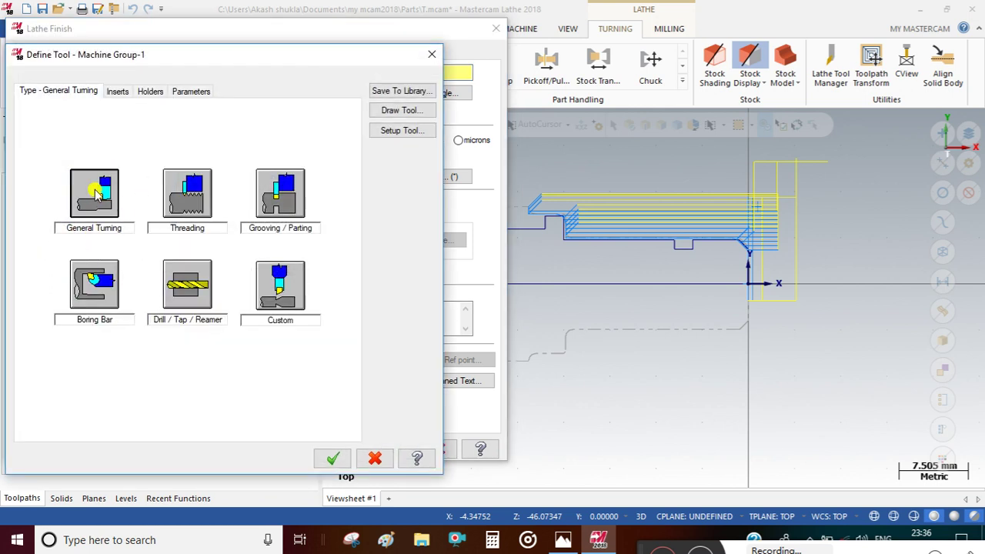
pyautogui.click(96, 192)
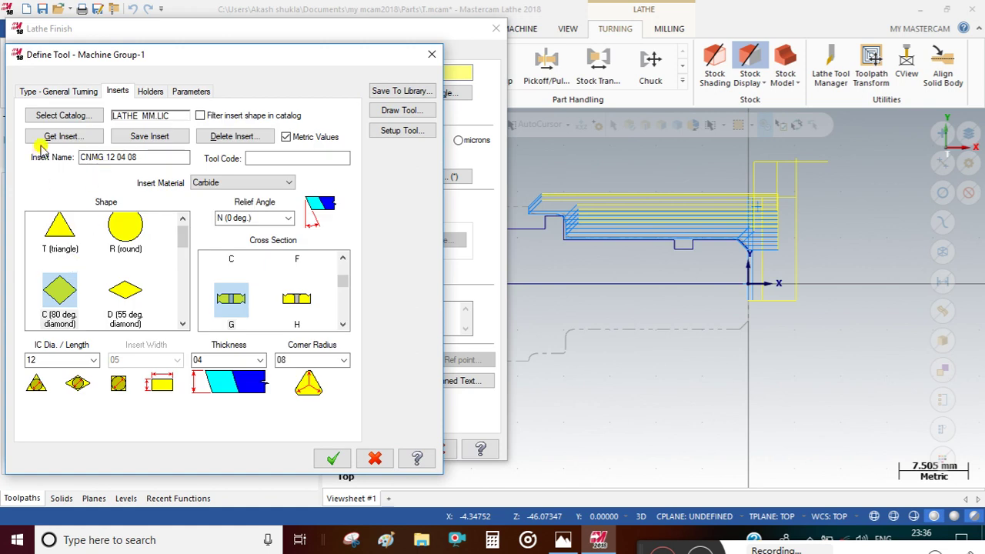
pyautogui.click(46, 137)
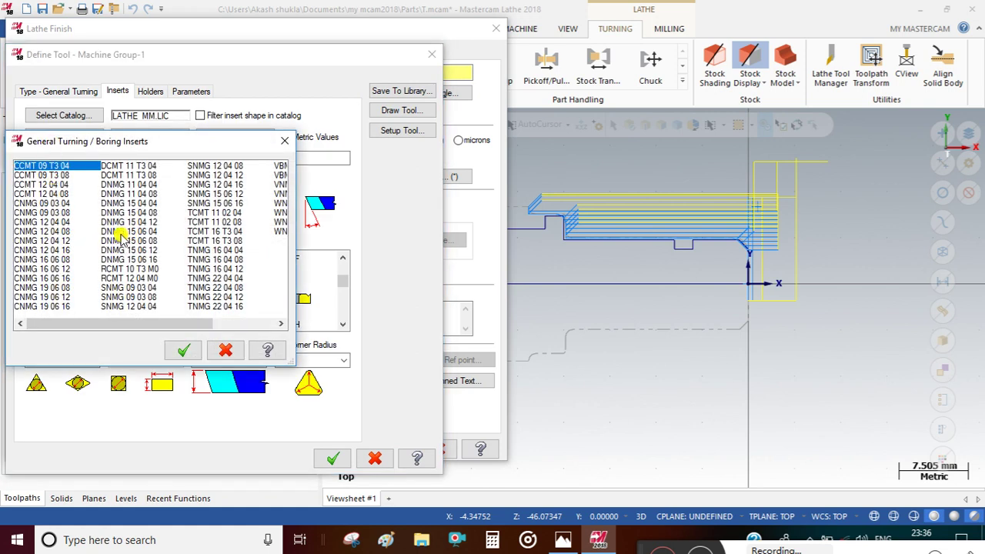
pyautogui.click(123, 231)
pyautogui.click(183, 350)
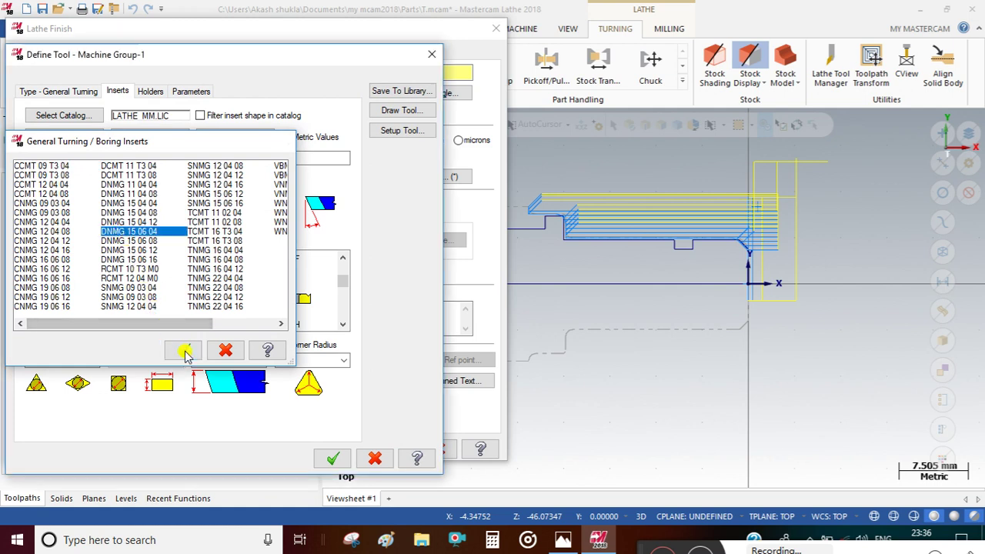
pyautogui.click(330, 460)
# - Select the new T0202 R0.4 tool with spindle speed 250 CSS, maximum spindle speed 1500, and comment "1st Setup Finish Ing"
pyautogui.click(63, 204)
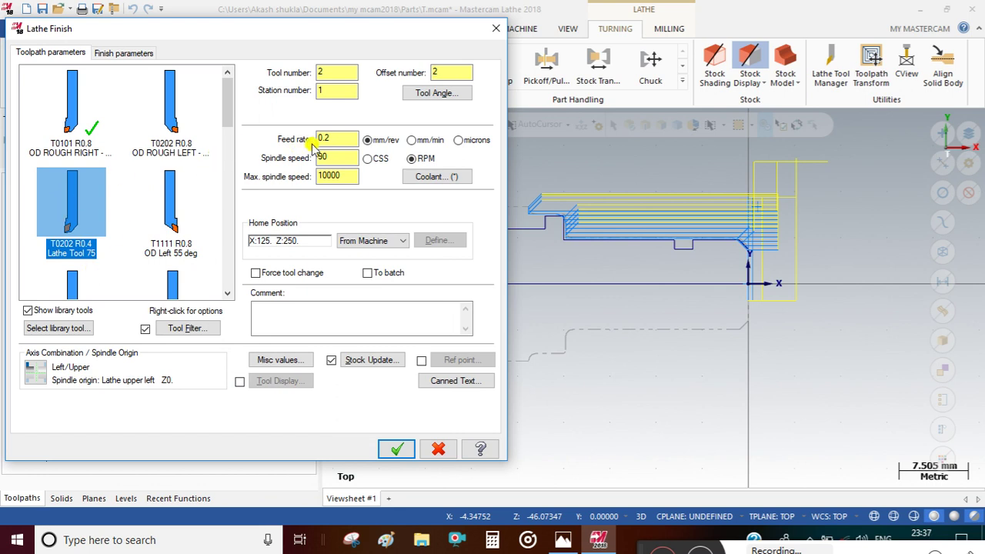
pyautogui.moveTo(332, 158); pyautogui.dragTo(238, 166)
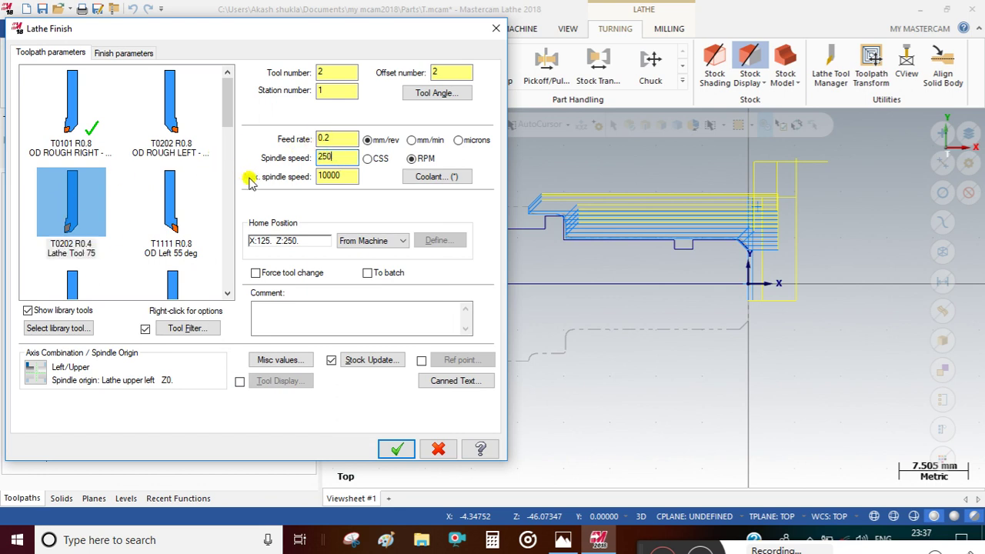
pyautogui.moveTo(352, 176); pyautogui.dragTo(257, 173)
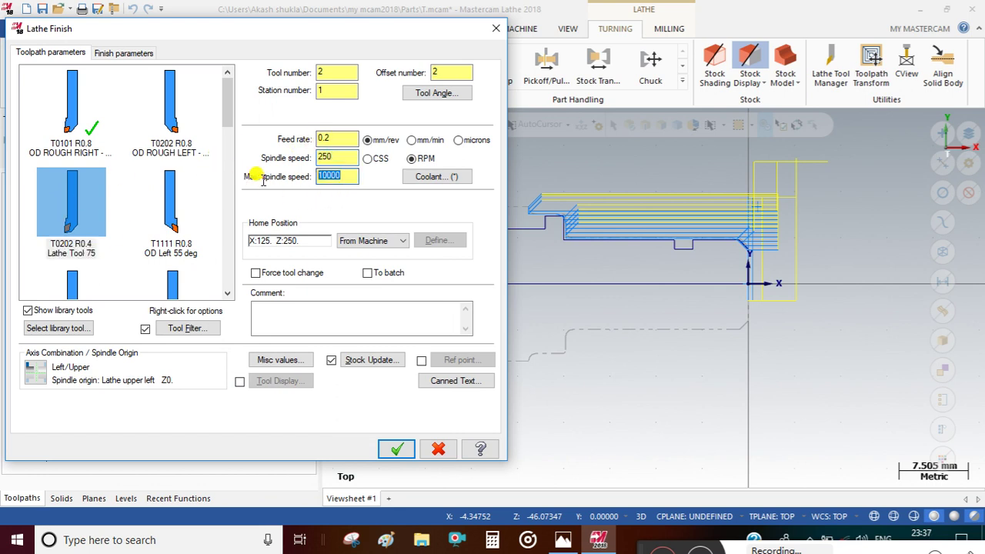
pyautogui.click(367, 158)
pyautogui.moveTo(350, 176); pyautogui.dragTo(260, 193)
pyautogui.write('1500')
pyautogui.click(305, 322)
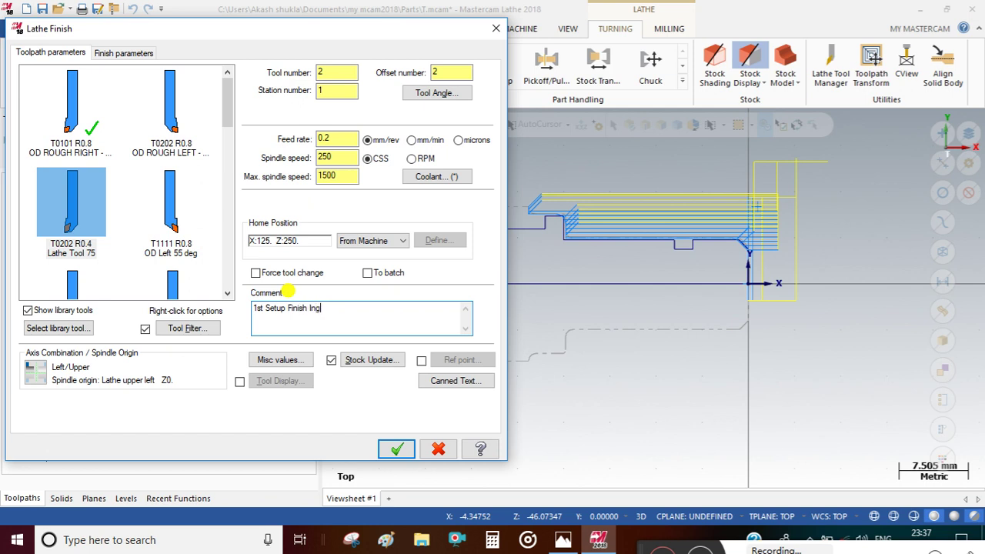
# - Enable finishing reference points, pick an approach point at about X 15.43, Z 11.00, copy it to the retract point, and generate the toolpath
pyautogui.click(421, 360)
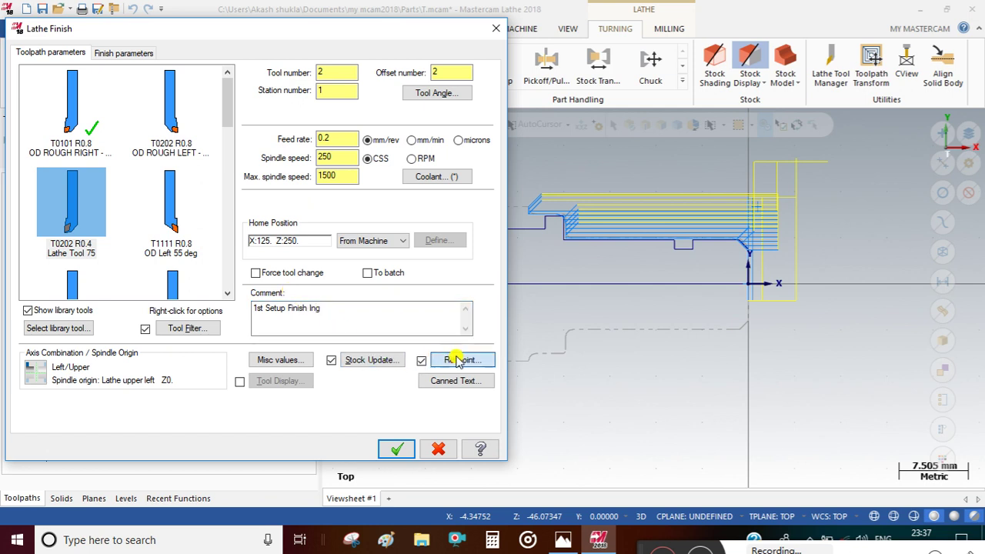
pyautogui.click(457, 359)
pyautogui.click(87, 252)
pyautogui.click(839, 133)
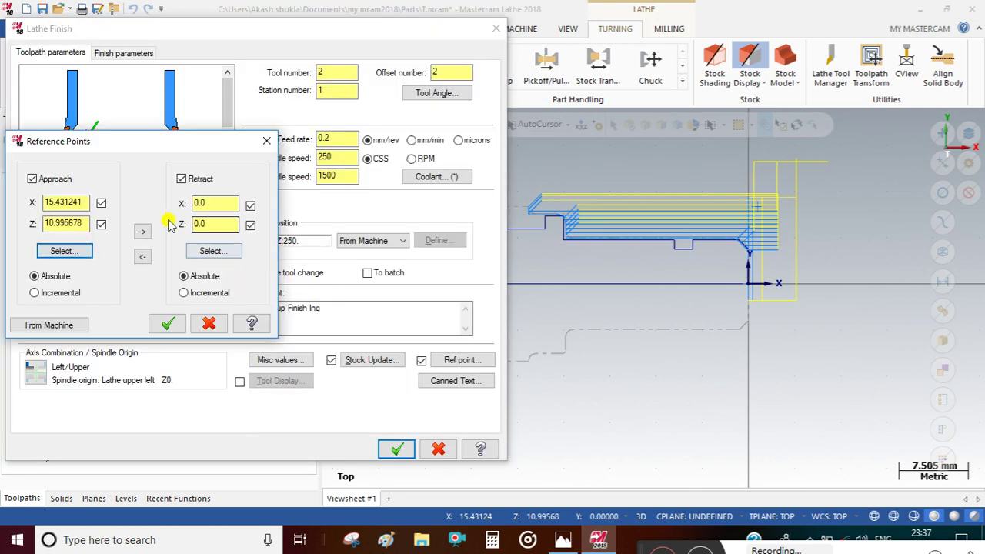
pyautogui.click(141, 231)
pyautogui.click(166, 324)
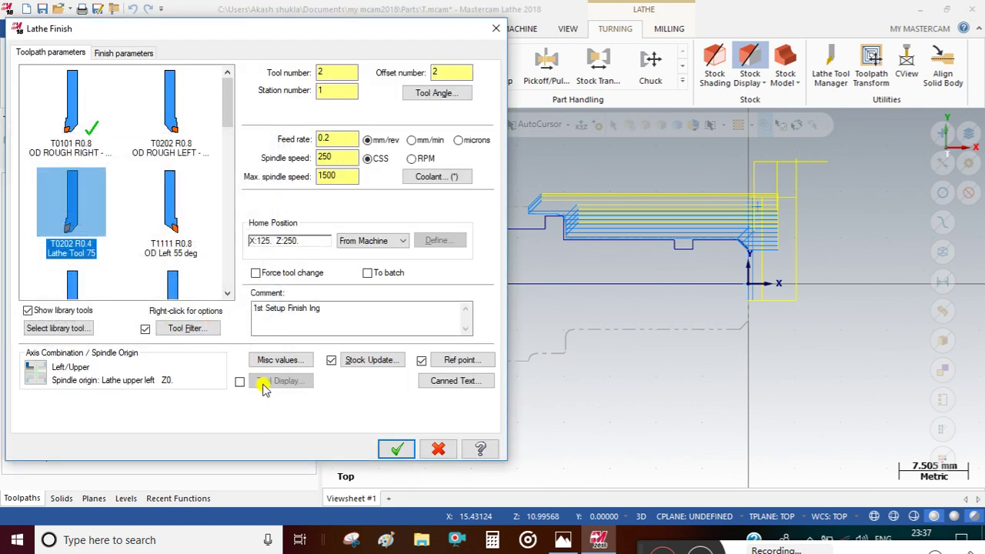
pyautogui.click(395, 448)
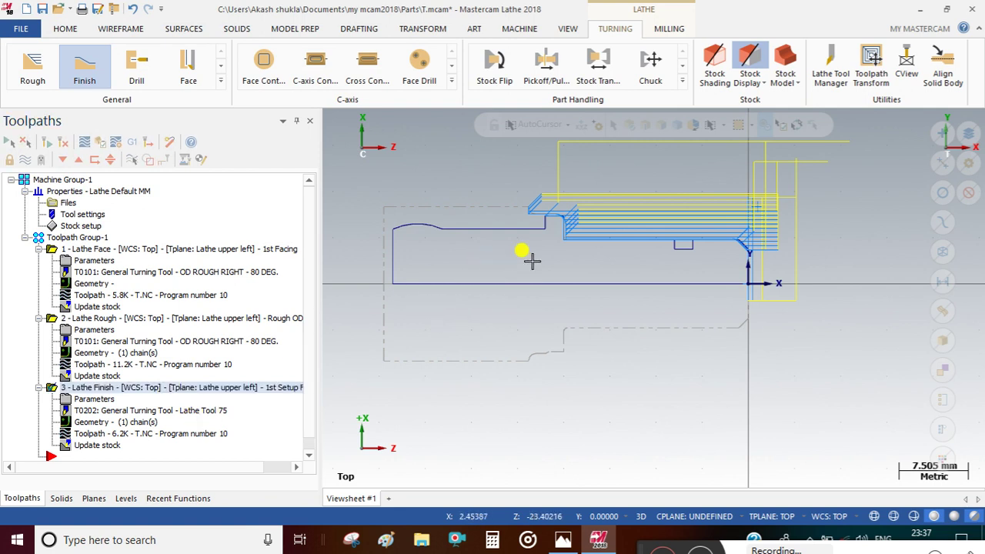
# - Reopen the Lathe Finish parameters and extend the end of the contour by 2.0 in the lead-out settings
pyautogui.click(87, 399)
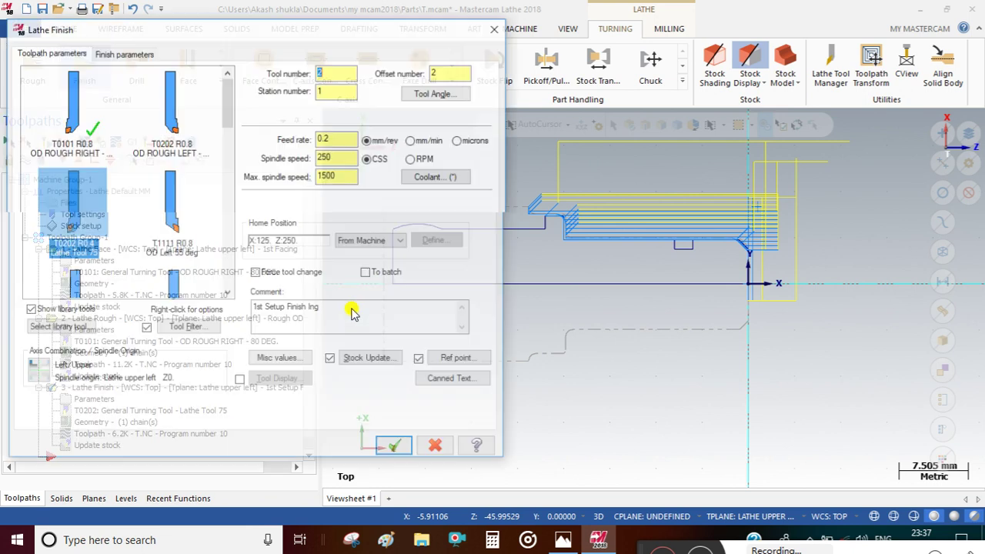
pyautogui.click(129, 53)
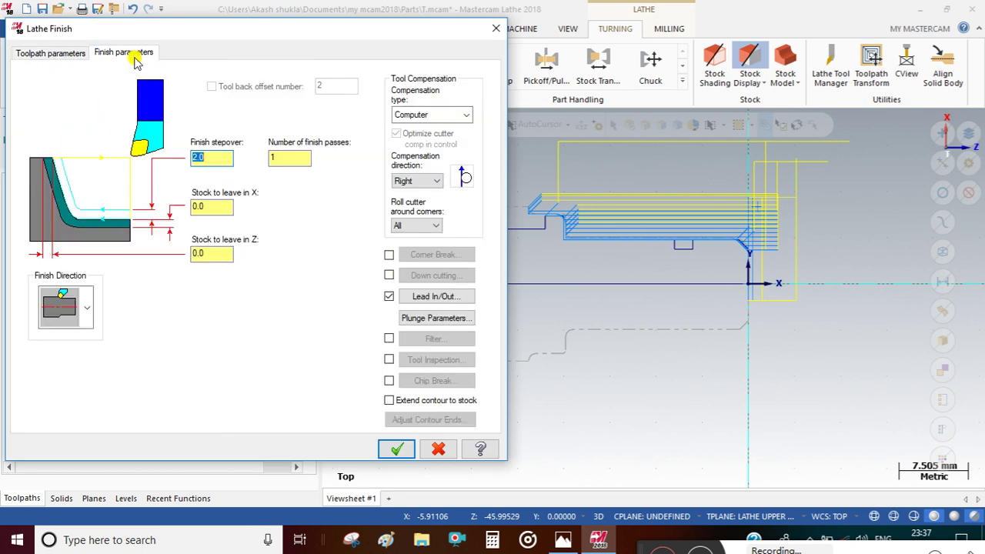
pyautogui.click(437, 296)
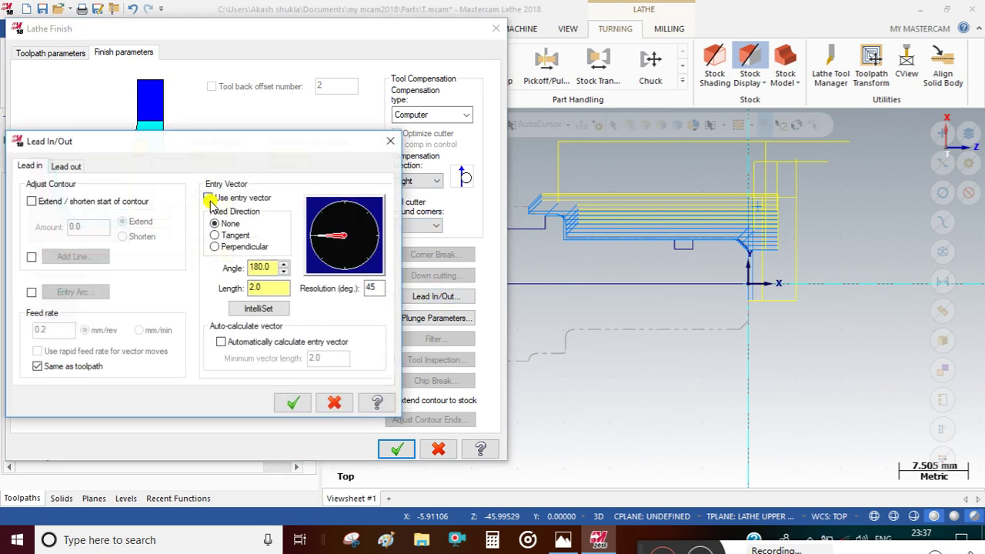
pyautogui.click(65, 165)
pyautogui.click(30, 201)
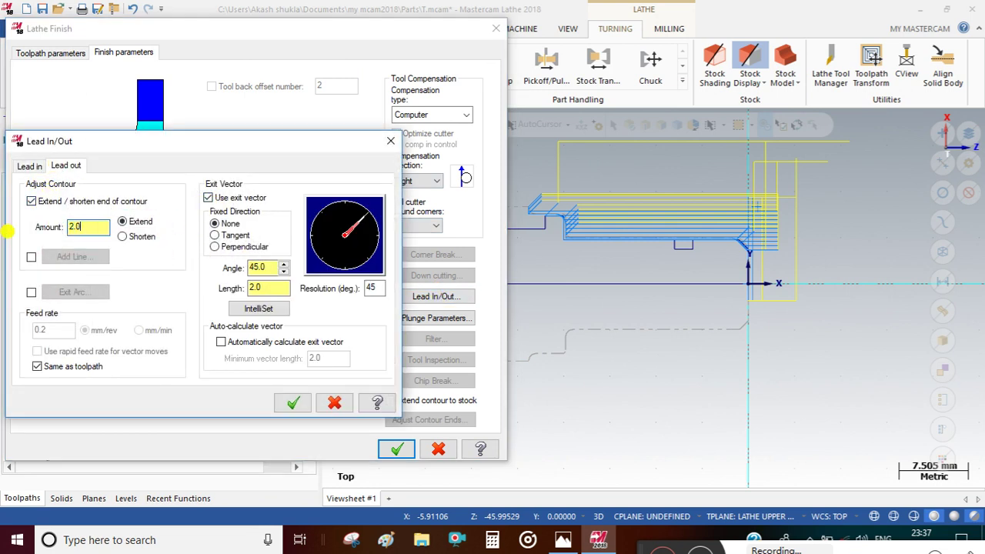
pyautogui.click(293, 402)
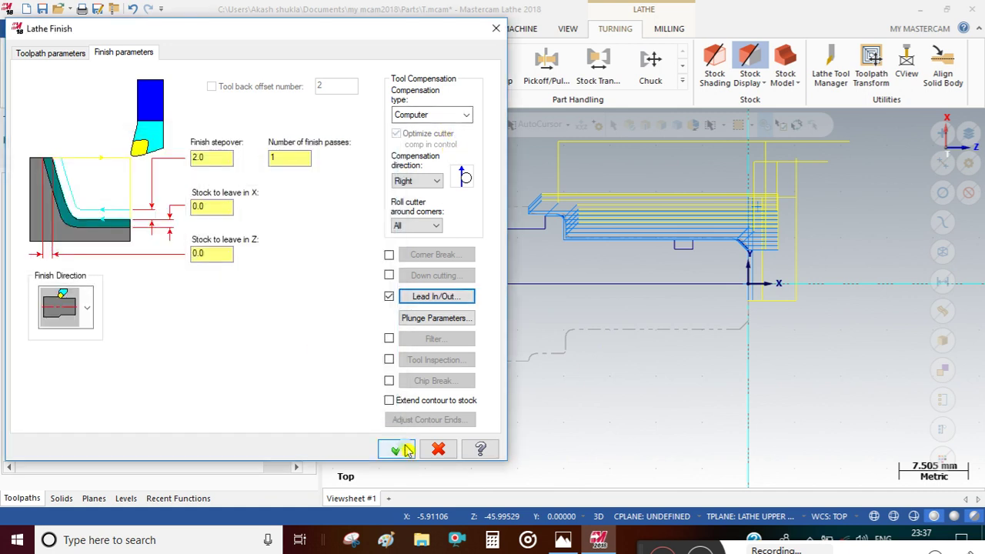
# - Accept the finish parameters, regenerate the finishing toolpath, and display only the selected finish operation's toolpath
pyautogui.click(396, 448)
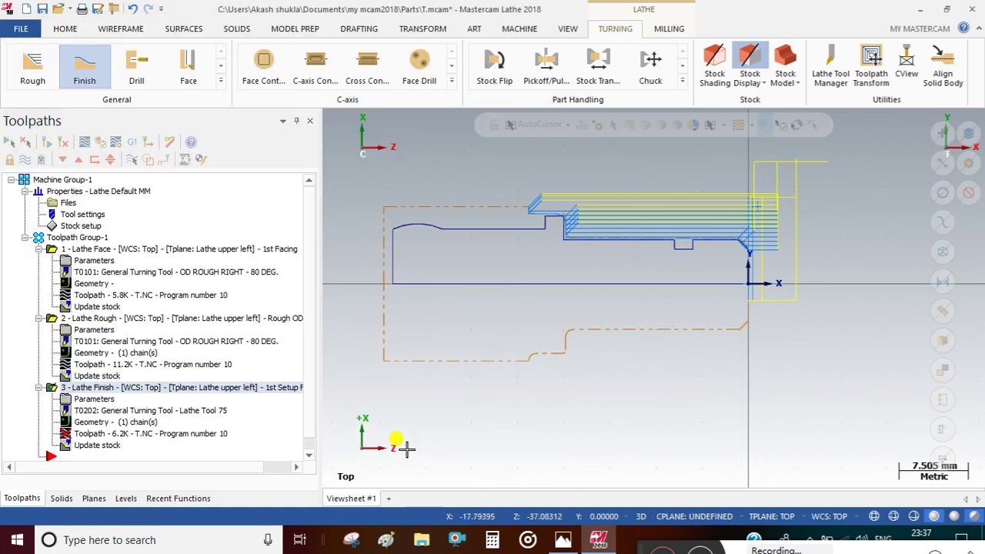
pyautogui.click(137, 159)
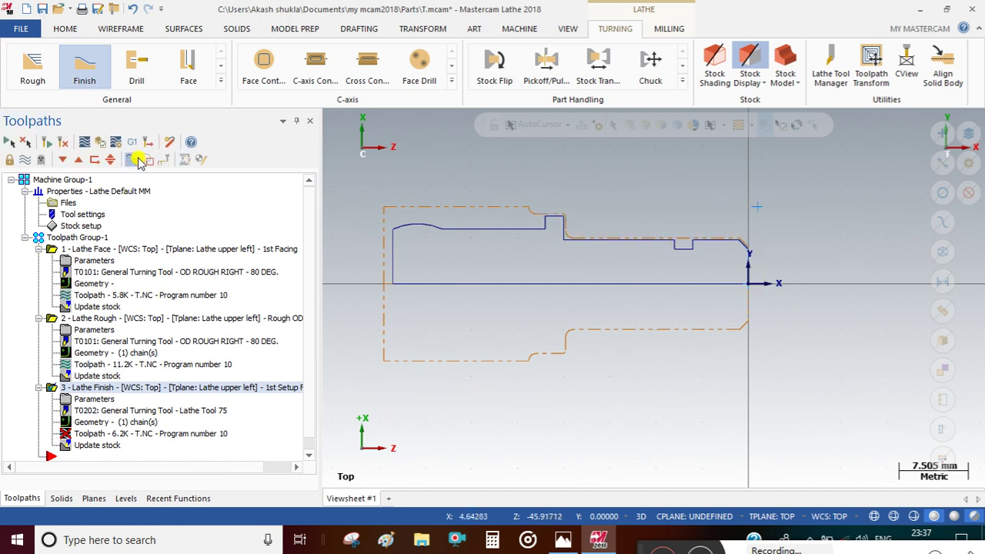
pyautogui.click(47, 142)
pyautogui.click(129, 159)
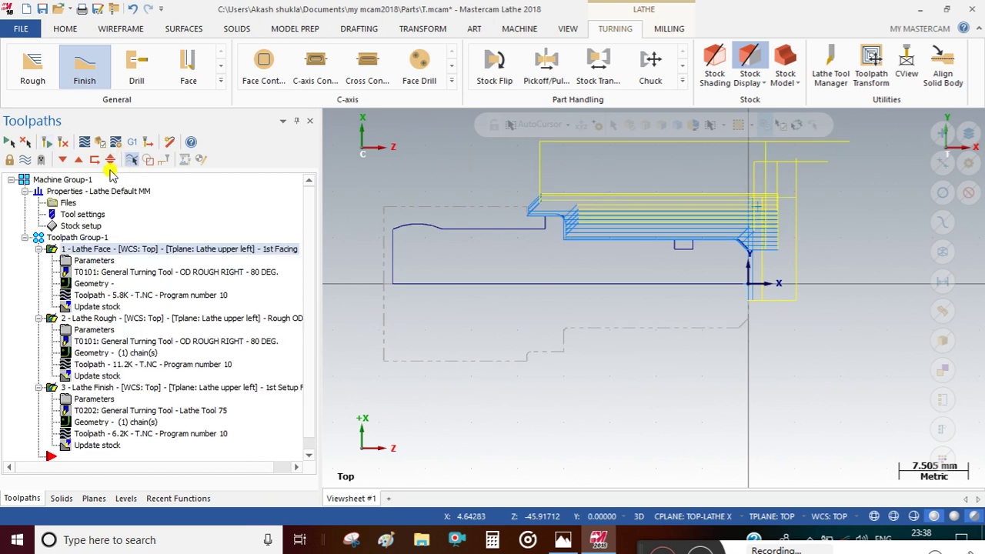
pyautogui.click(80, 317)
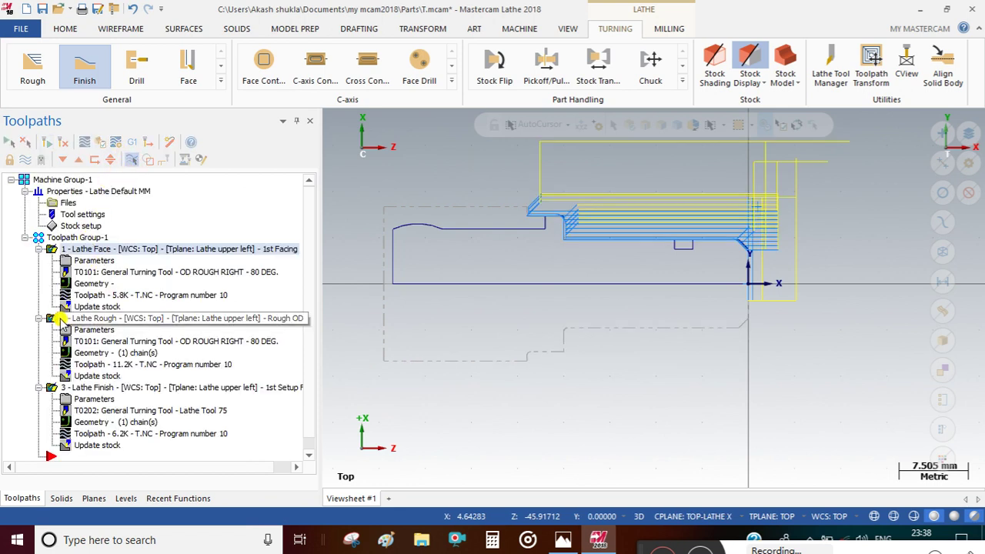
pyautogui.click(44, 389)
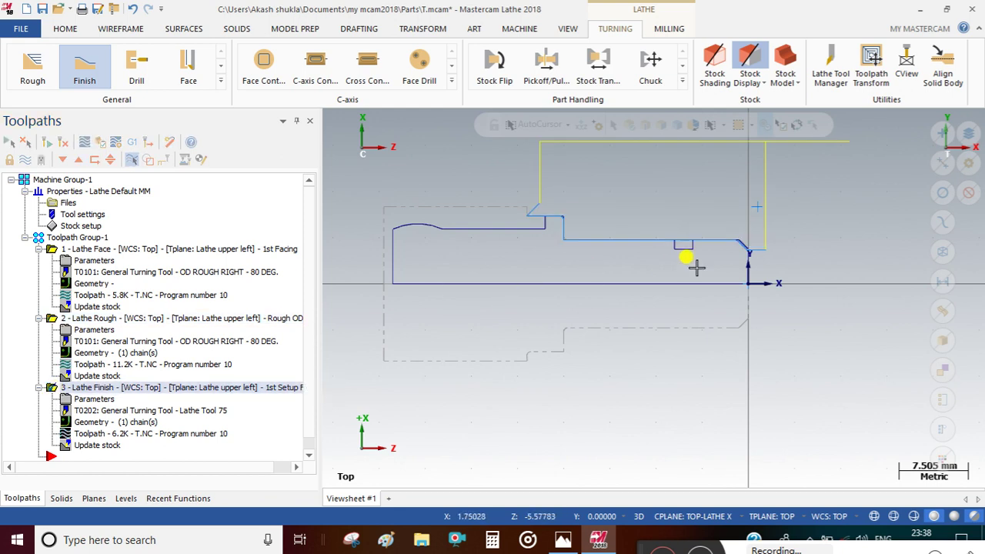
pyautogui.scroll(2, 695, 262)
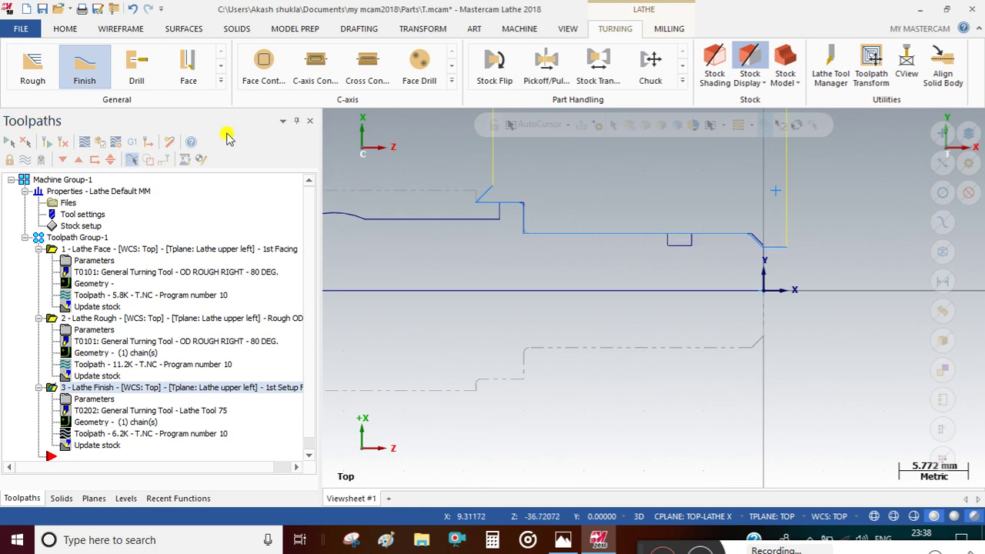
# - Start a lathe groove toolpath with the groove defined by 3 Lines
pyautogui.click(221, 80)
pyautogui.click(96, 139)
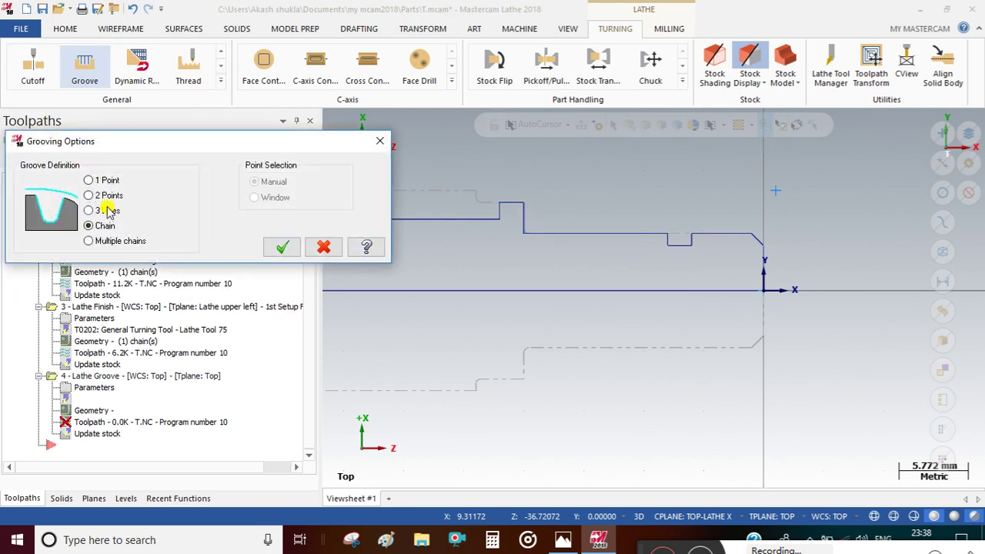
pyautogui.click(89, 210)
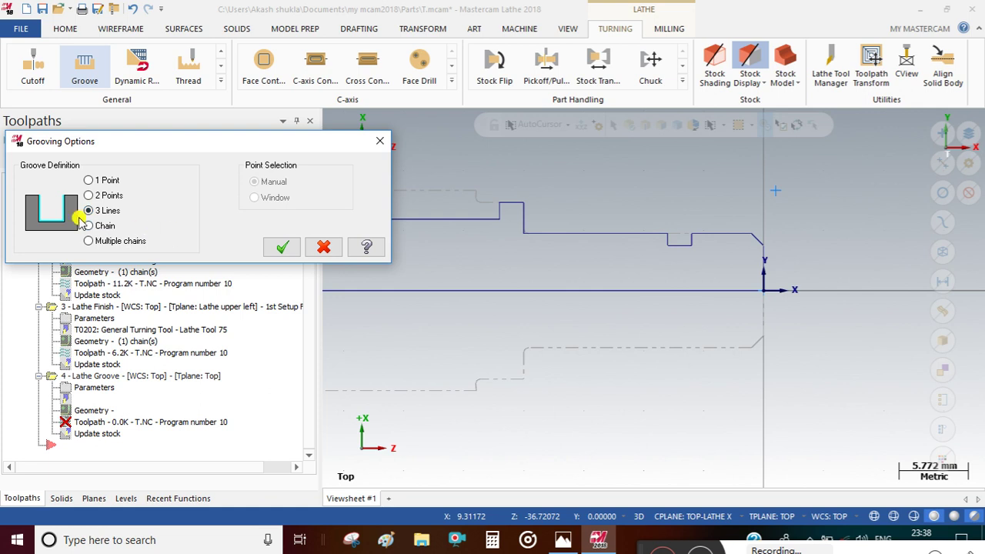
pyautogui.click(280, 246)
# - Try to chain the groove's walls and floor, starting down its right wall
pyautogui.scroll(1, 695, 240)
pyautogui.click(676, 248)
pyautogui.click(679, 248)
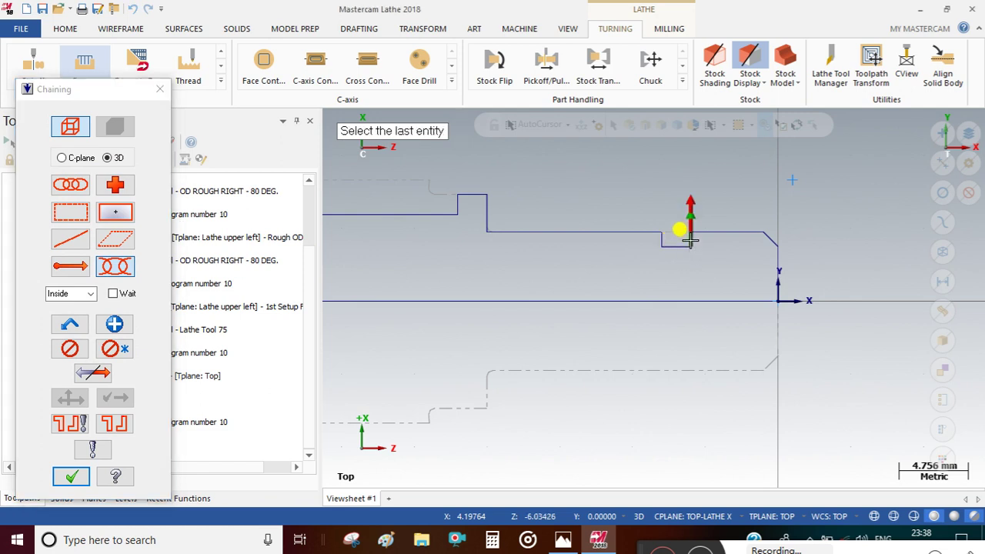
pyautogui.click(104, 372)
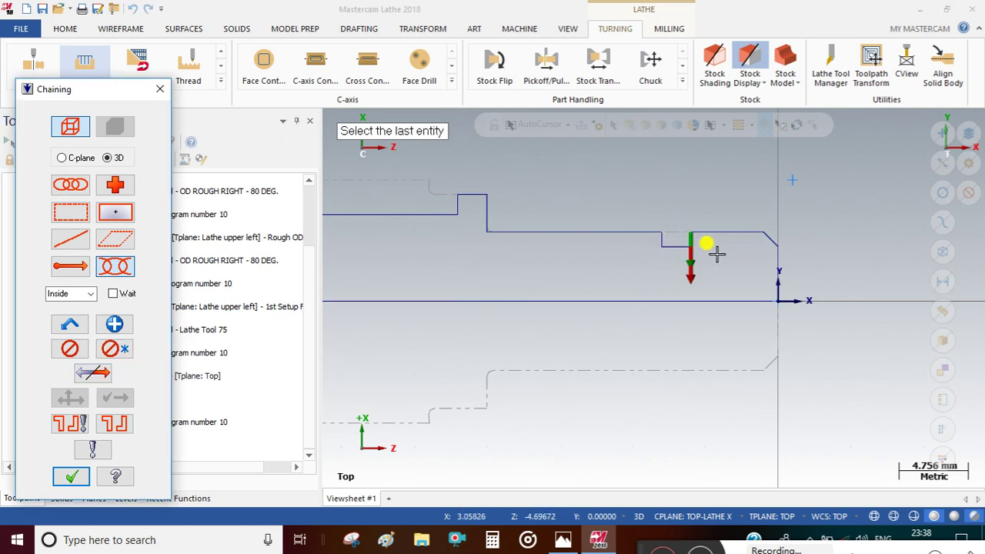
pyautogui.click(655, 227)
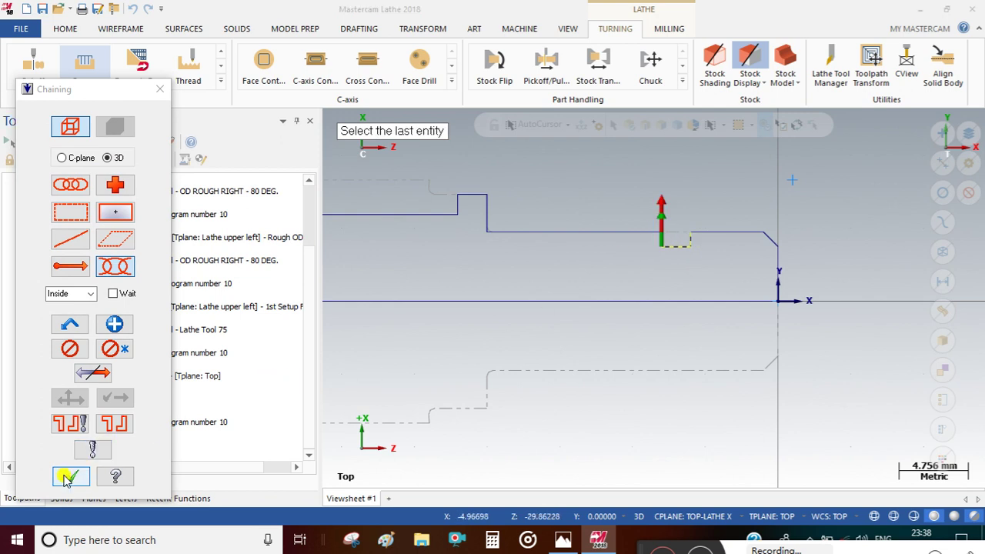
pyautogui.click(71, 476)
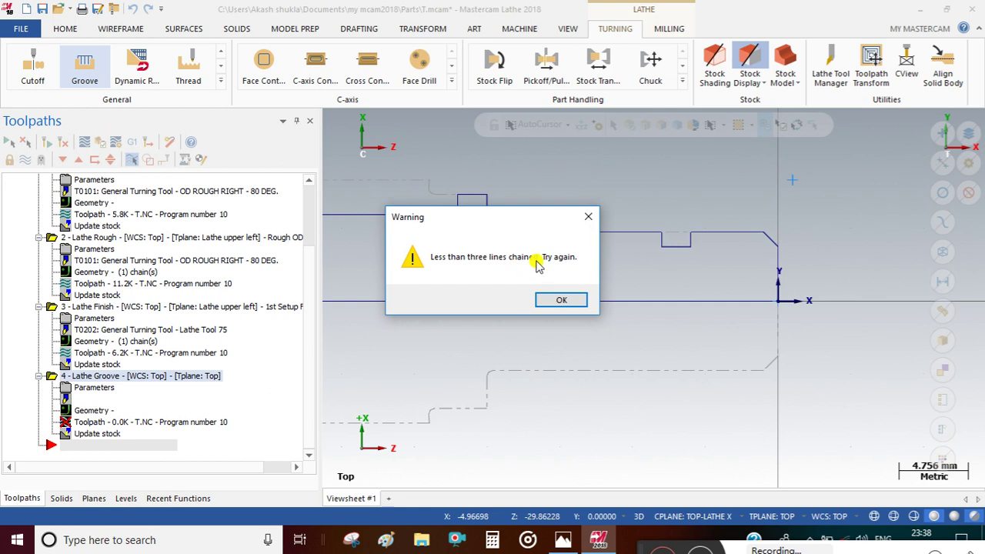
pyautogui.click(567, 299)
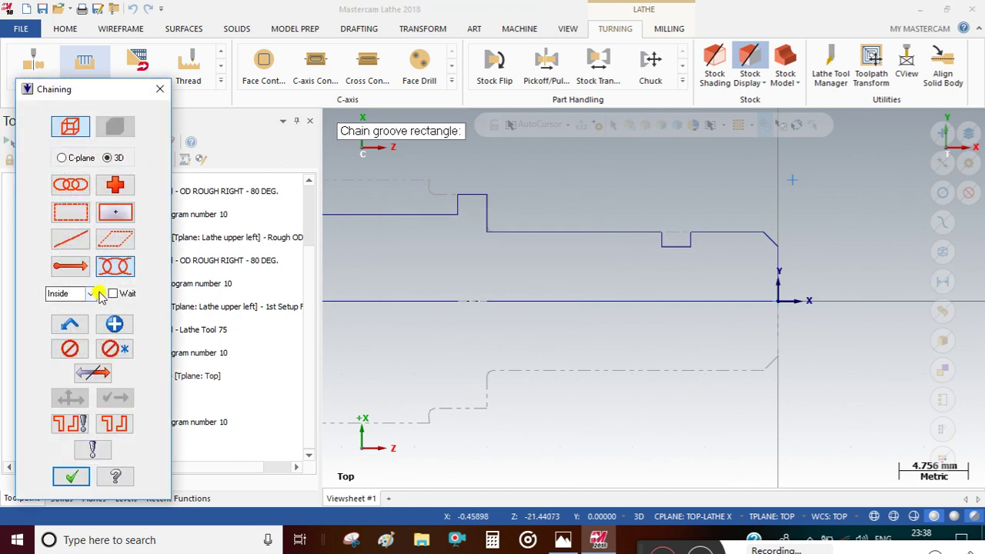
# - Chain the groove's three lines from the right wall to the left wall with Wait enabled
pyautogui.scroll(3, 688, 231)
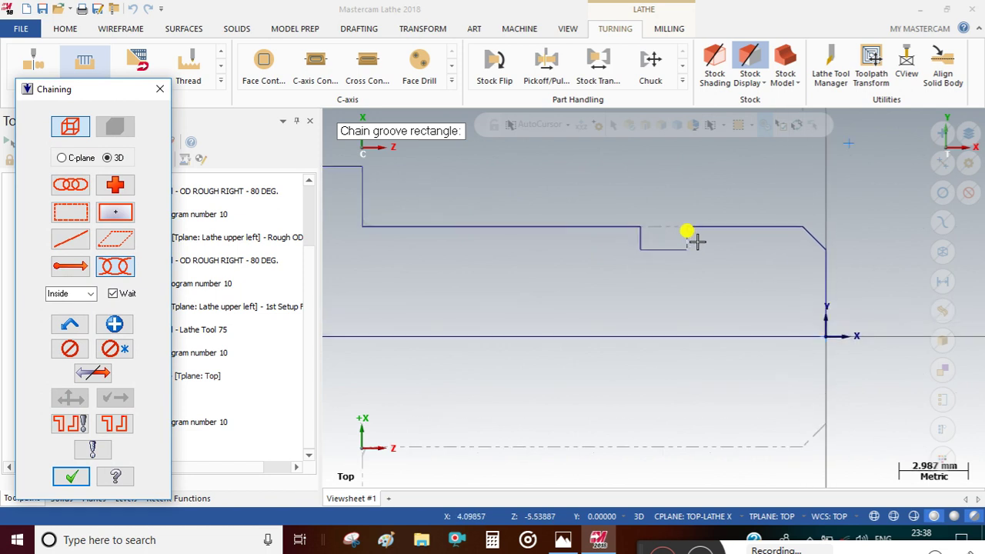
pyautogui.click(693, 236)
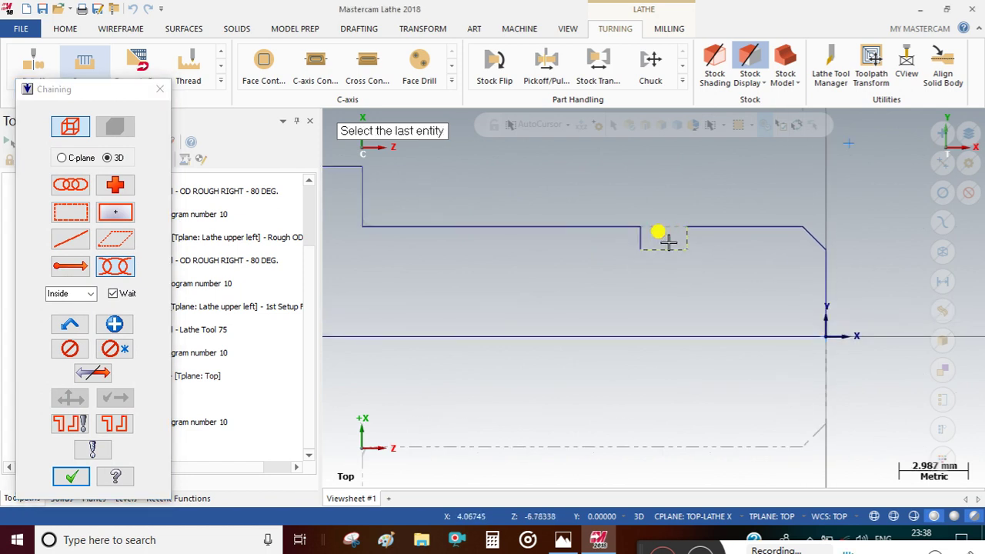
pyautogui.click(639, 237)
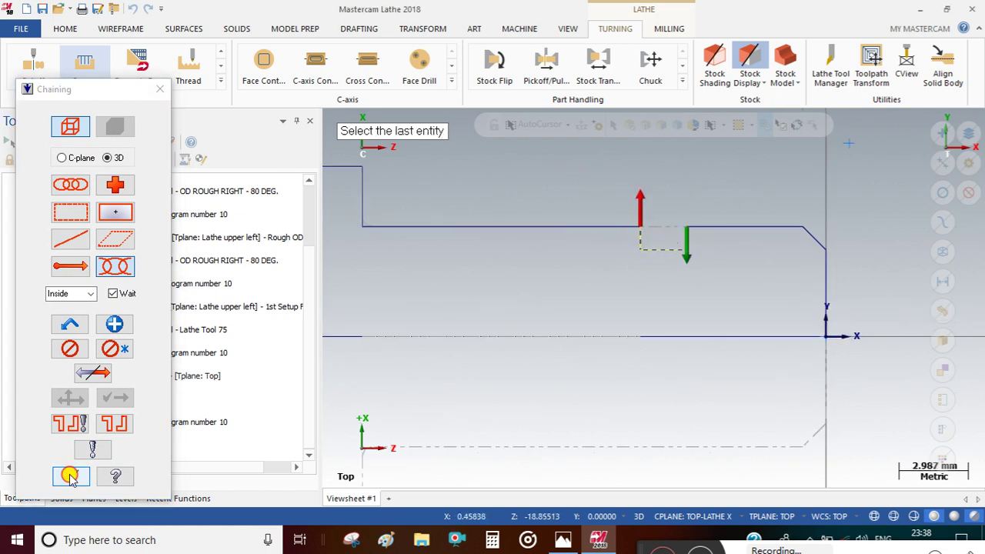
pyautogui.click(71, 476)
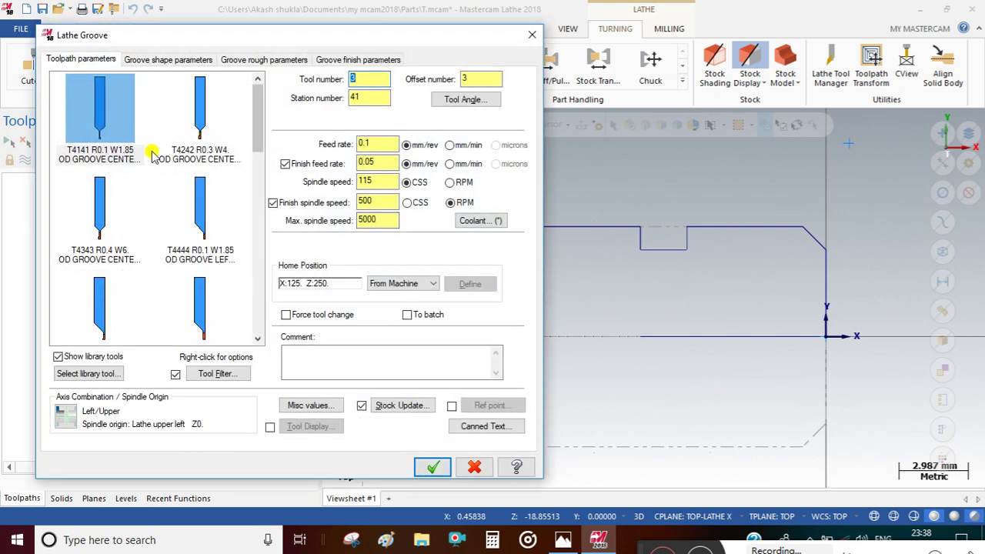
# - Edit the T4242 R0.3 W4 center groove tool's insert, setting widths A and D to 2.0 and corner radius C to 0.2
pyautogui.click(214, 125)
pyautogui.rightClick(192, 117)
pyautogui.click(227, 138)
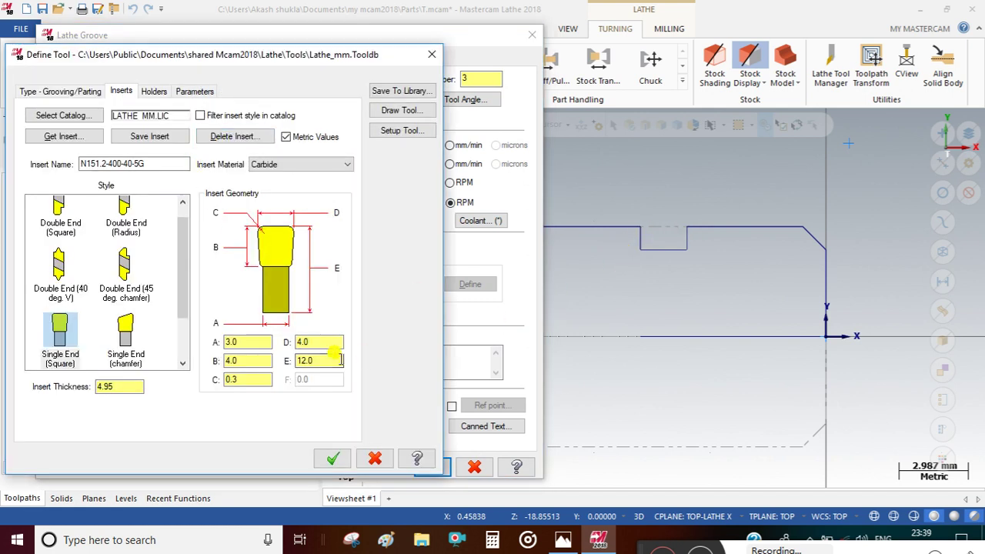
pyautogui.click(325, 342)
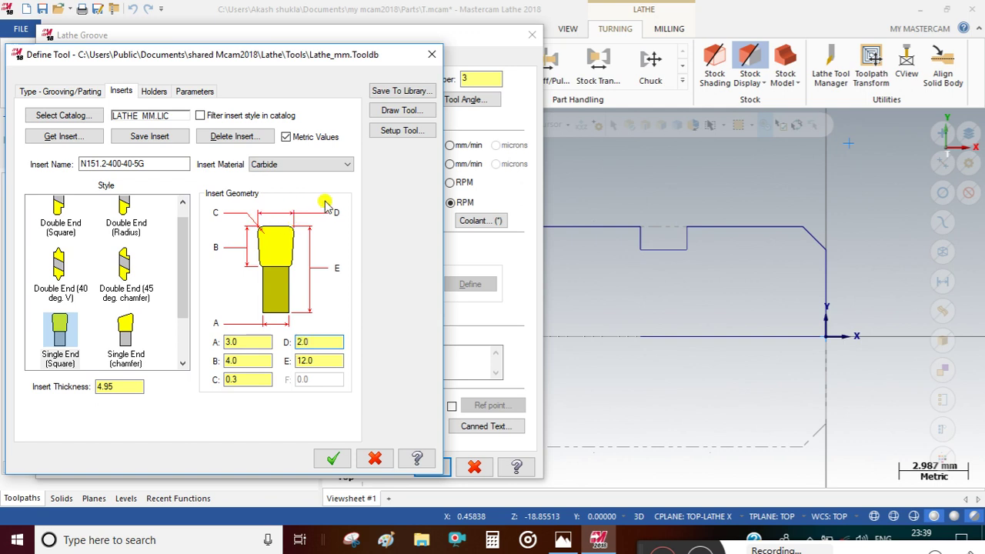
pyautogui.click(154, 91)
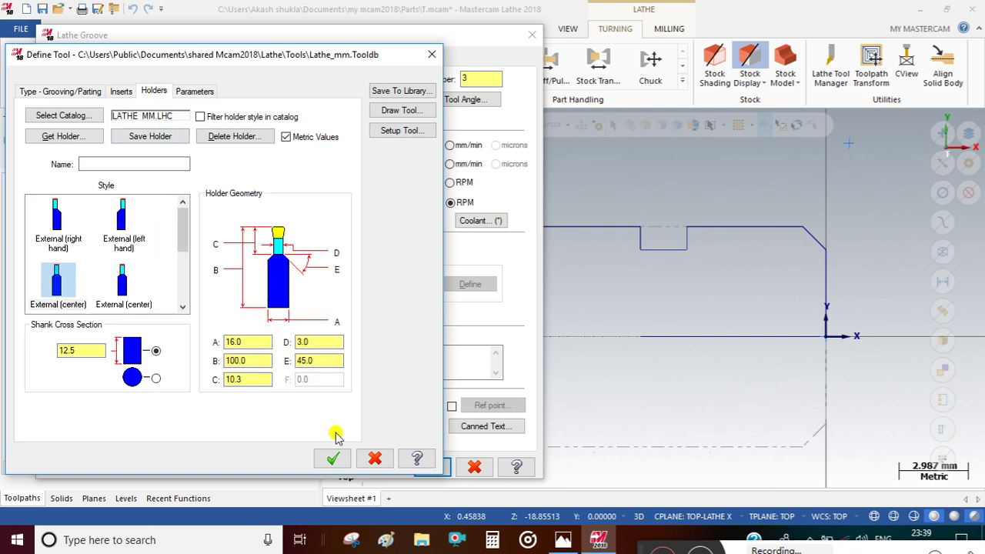
pyautogui.click(121, 91)
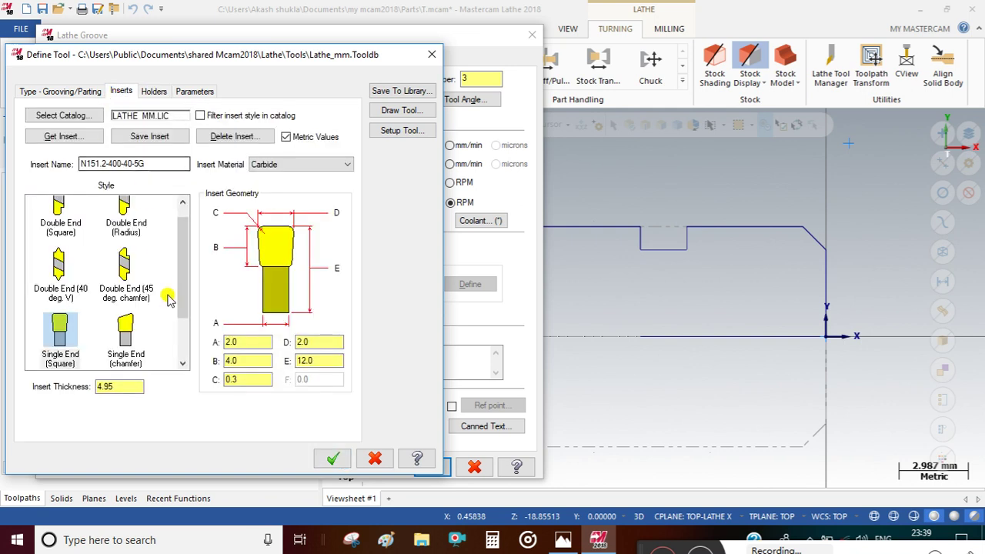
pyautogui.click(245, 379)
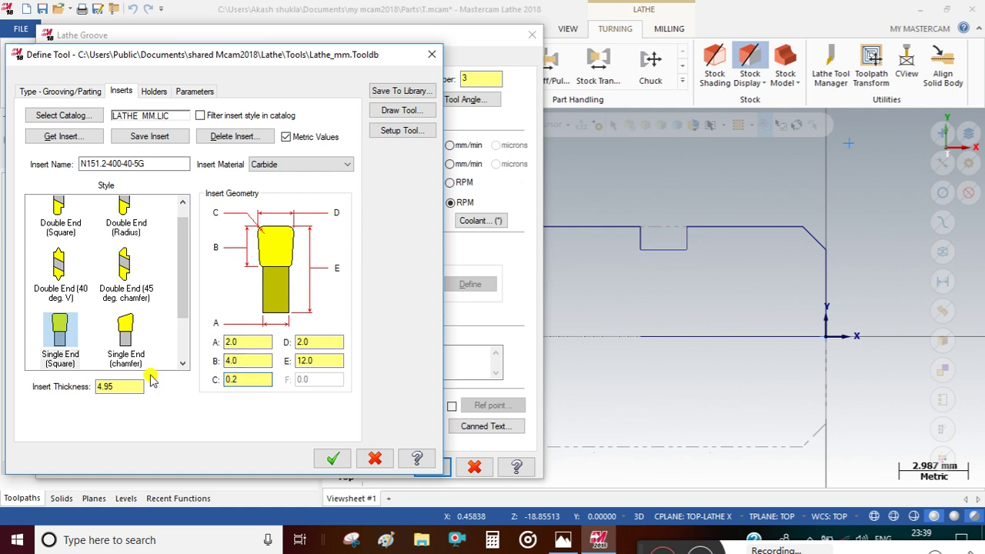
pyautogui.click(336, 459)
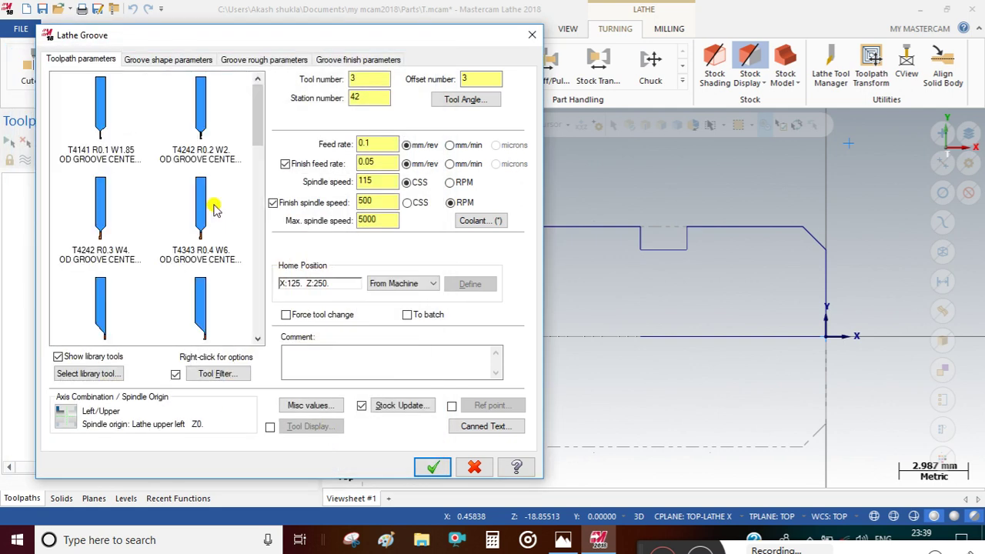
# - Select the T4242 R0.2 W2 groove tool with finish spindle speed in CSS, maximum spindle speed 600, and comment "groove"
pyautogui.click(197, 123)
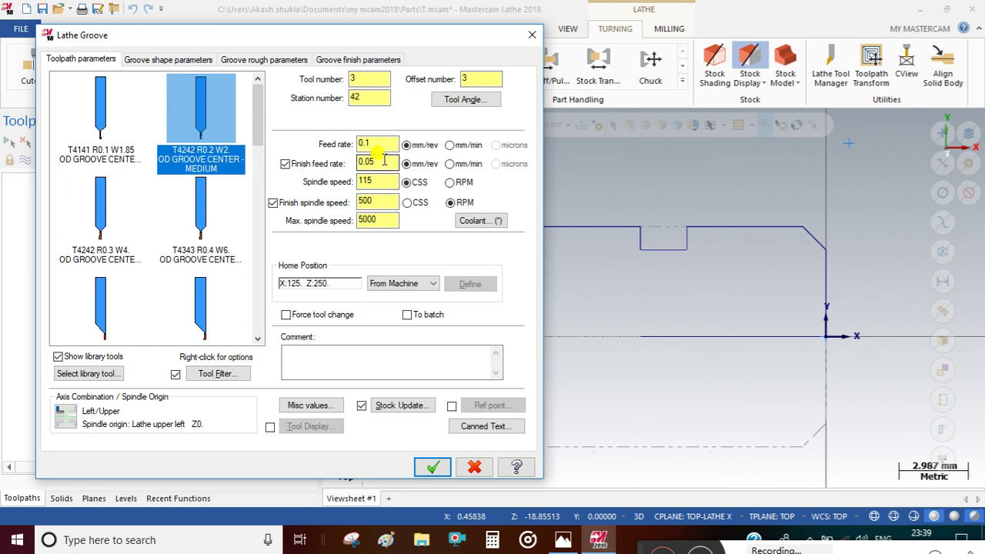
pyautogui.click(407, 202)
pyautogui.click(373, 220)
pyautogui.moveTo(380, 223); pyautogui.dragTo(317, 234)
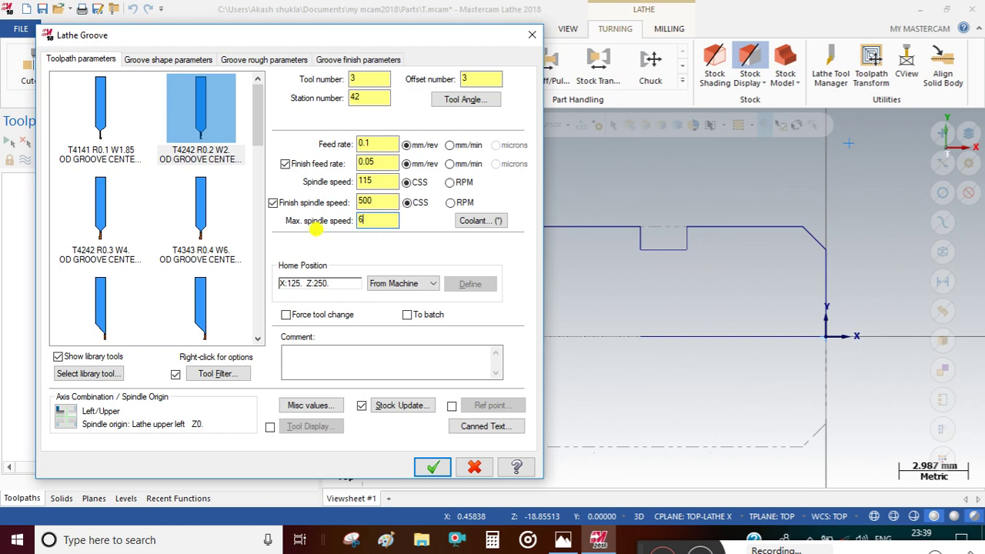
pyautogui.click(392, 355)
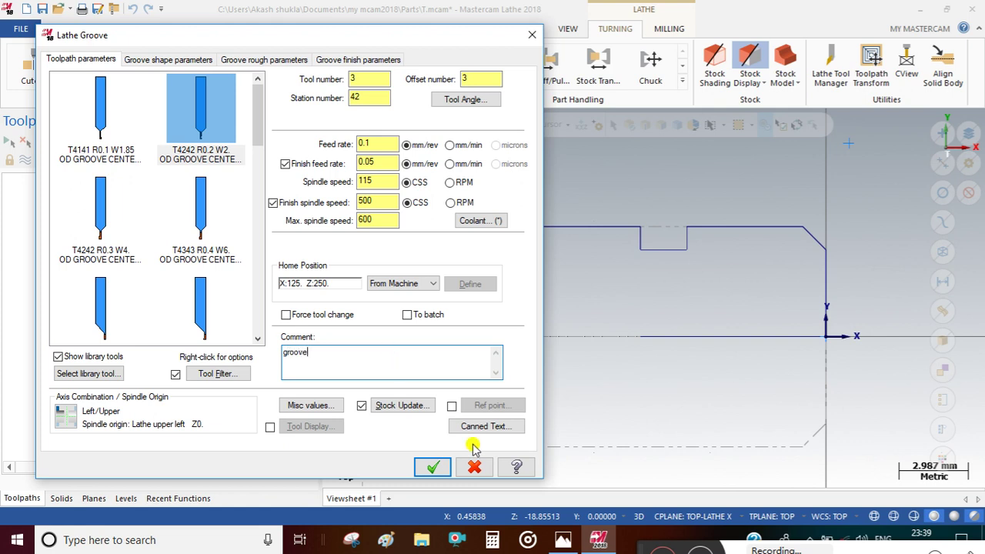
# - Enable grooving reference points, pick an approach point at about X 10.42, Z 0.15, and copy it to the retract point
pyautogui.click(451, 406)
pyautogui.click(477, 406)
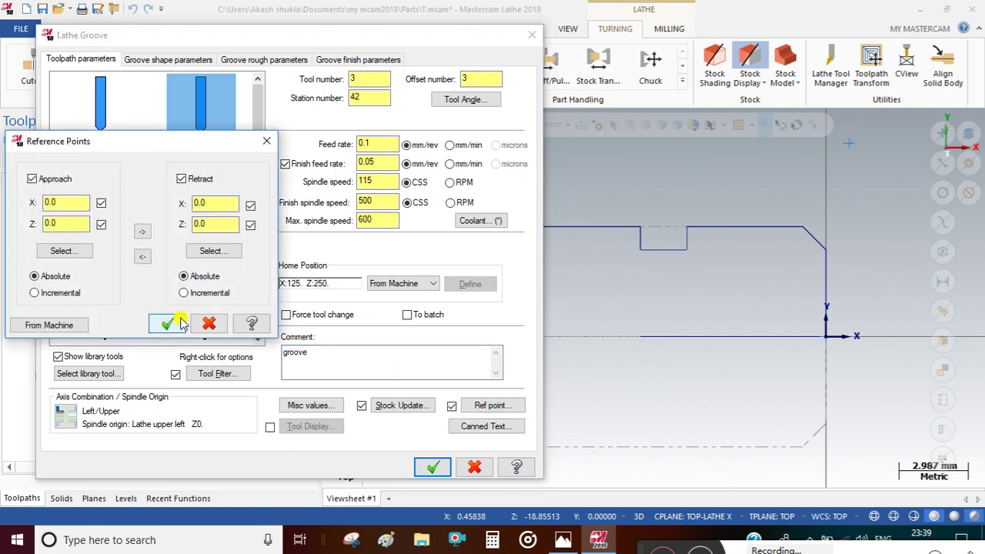
pyautogui.click(74, 255)
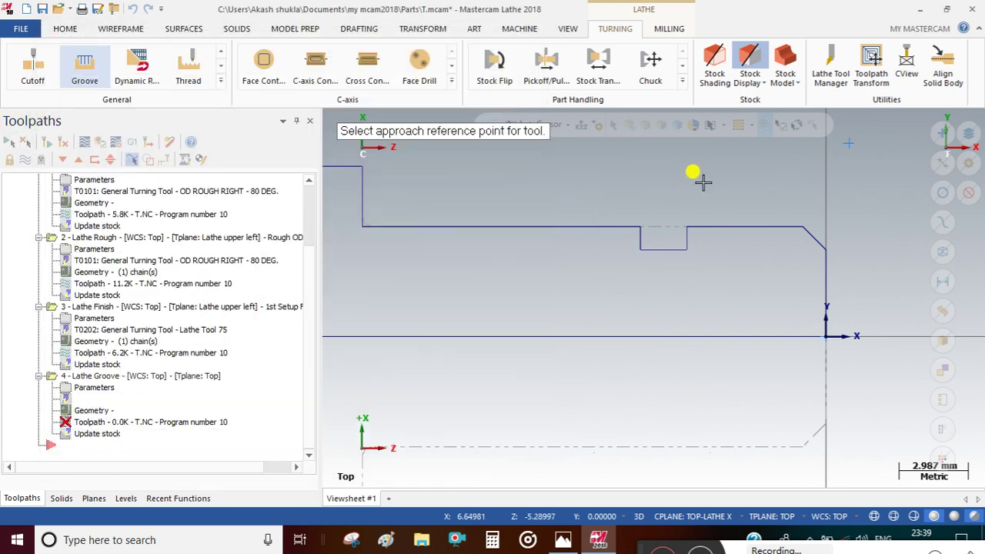
pyautogui.scroll(-2, 747, 209)
pyautogui.click(739, 150)
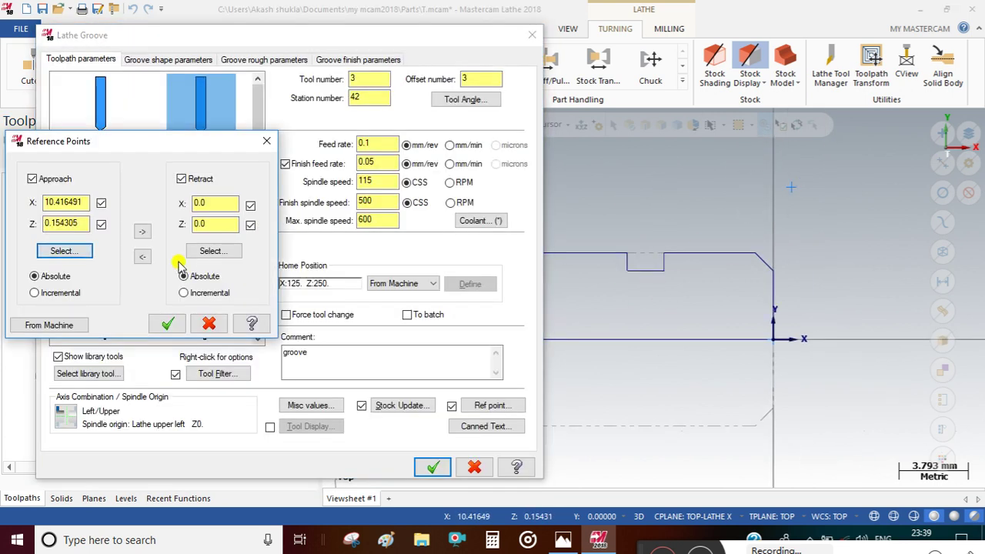
pyautogui.click(141, 233)
pyautogui.click(167, 323)
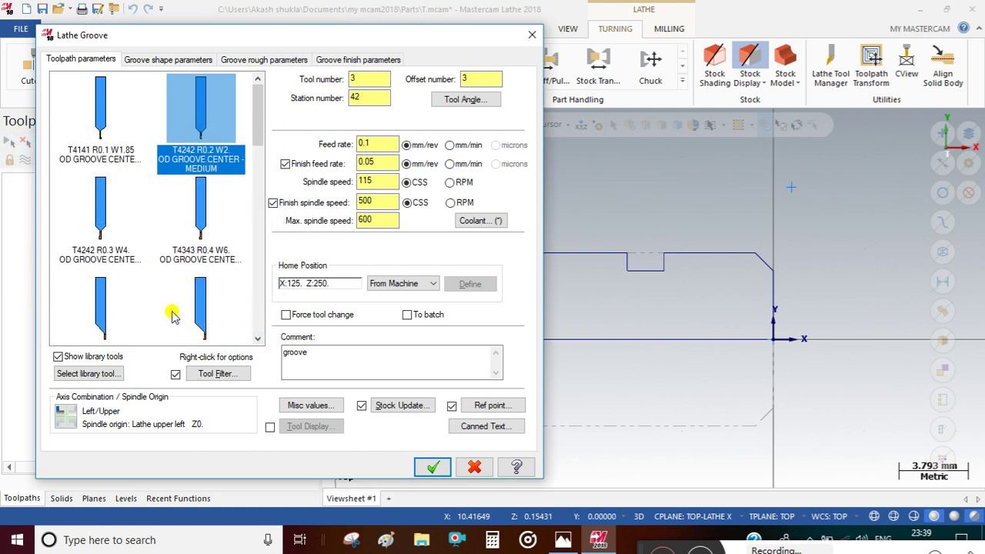
# - Enable the use of stock for the outer boundary in the groove shape parameters
pyautogui.click(200, 62)
pyautogui.click(177, 83)
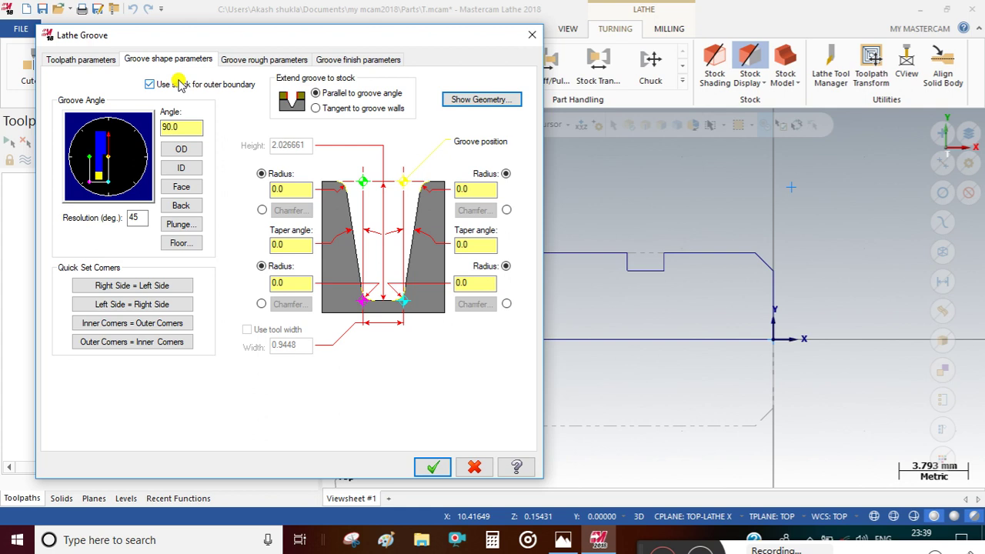
pyautogui.click(282, 189)
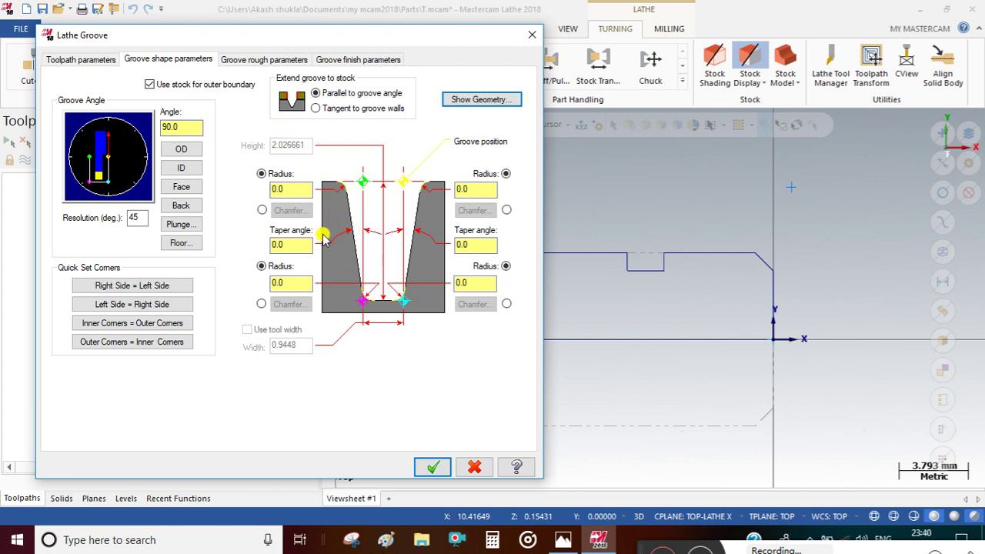
# - Set the groove roughing backoff to 0.0 percent and the groove walls to Smooth
pyautogui.click(271, 61)
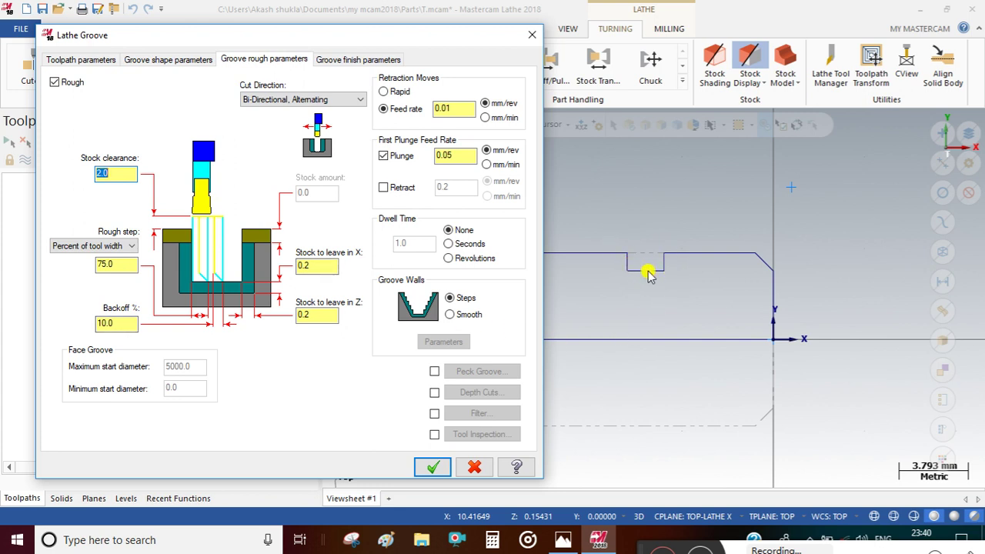
pyautogui.moveTo(132, 323); pyautogui.dragTo(10, 323)
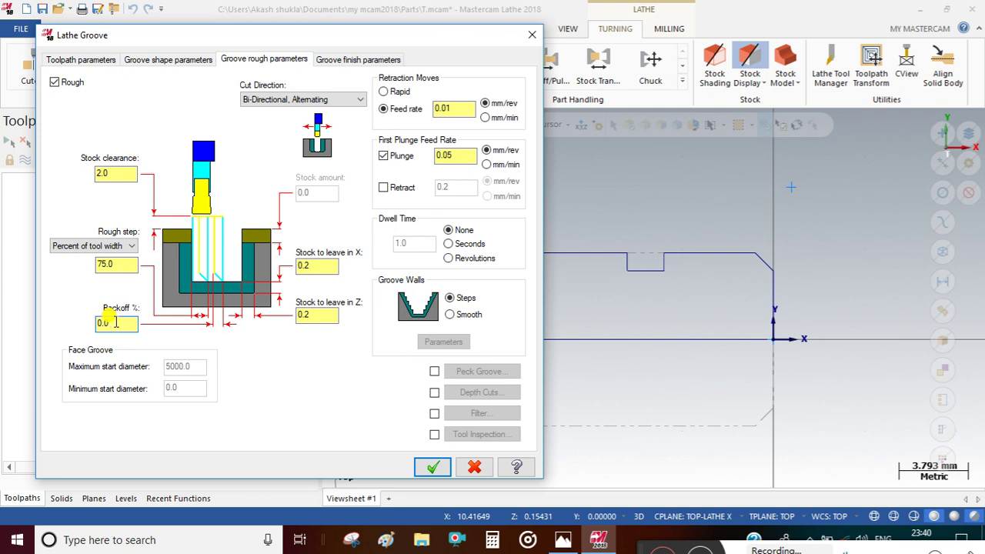
pyautogui.click(451, 314)
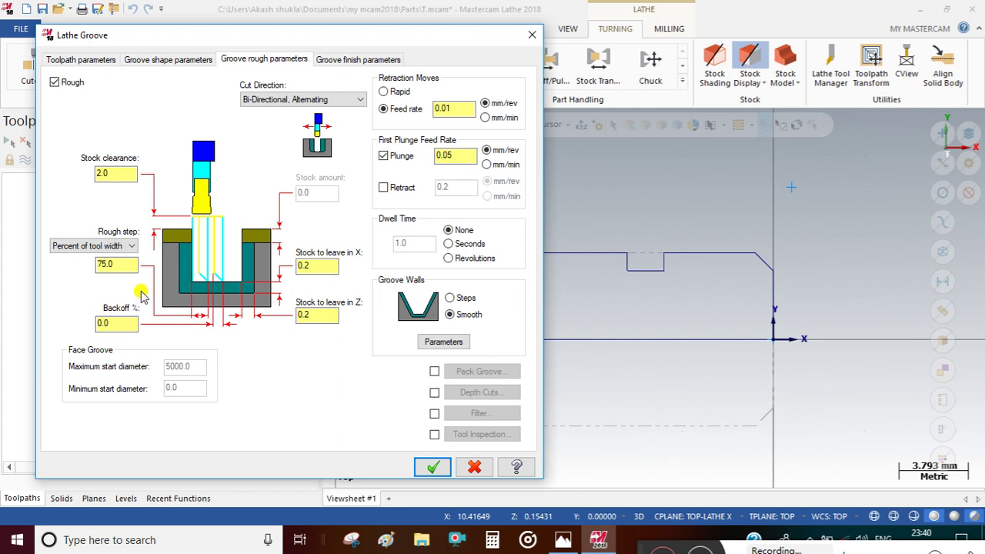
# - Set the groove roughing stock to leave in X and Z to 0.0 and generate the toolpath without a finish pass
pyautogui.doubleClick(317, 265)
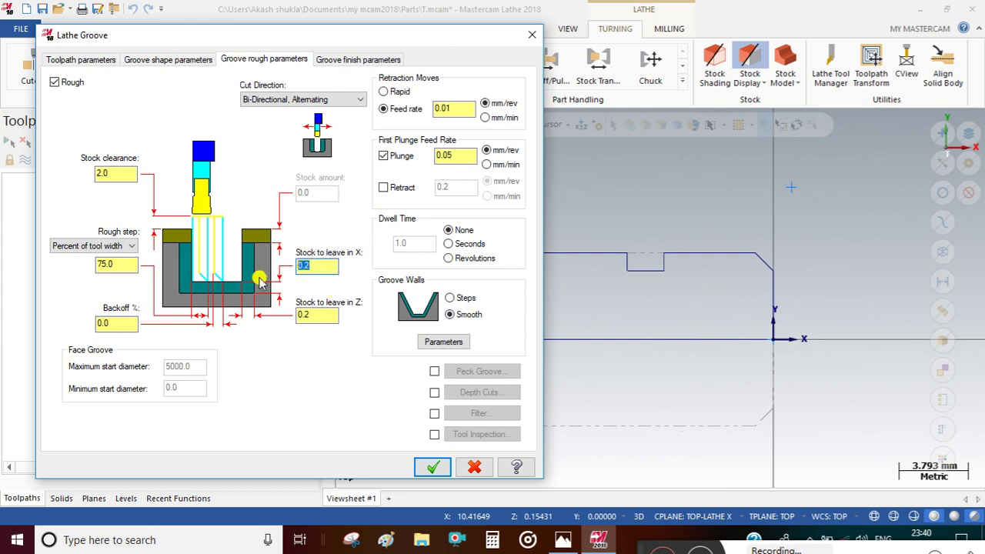
pyautogui.doubleClick(317, 314)
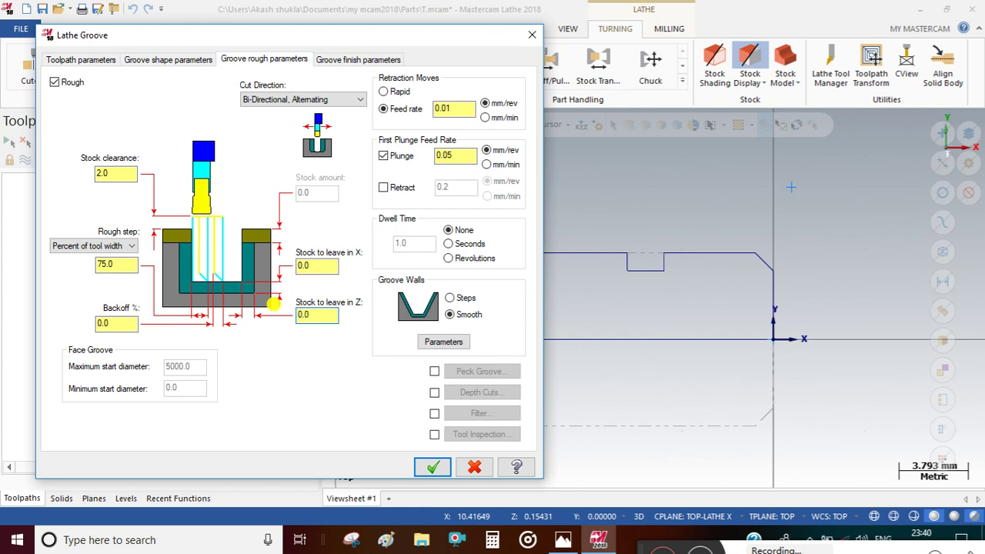
pyautogui.click(345, 63)
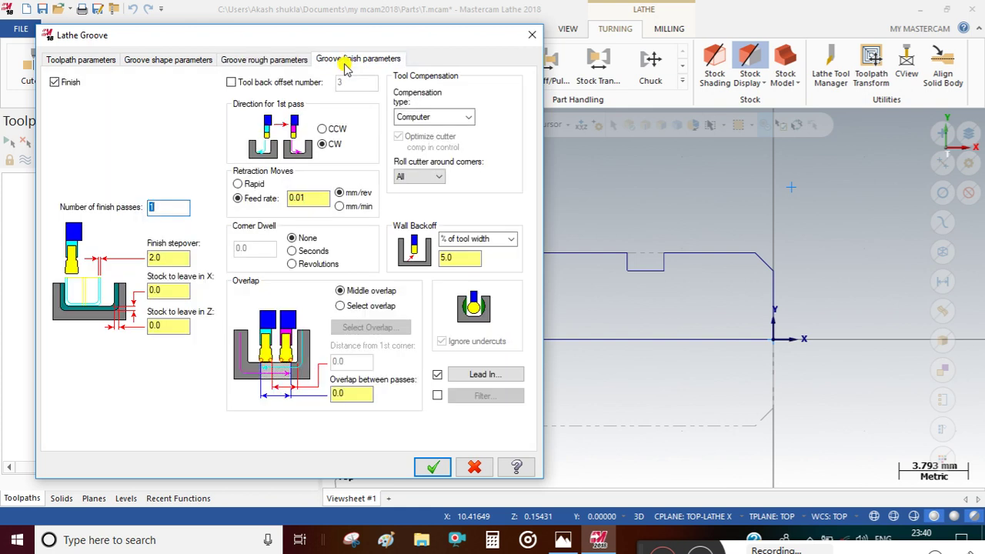
pyautogui.click(54, 83)
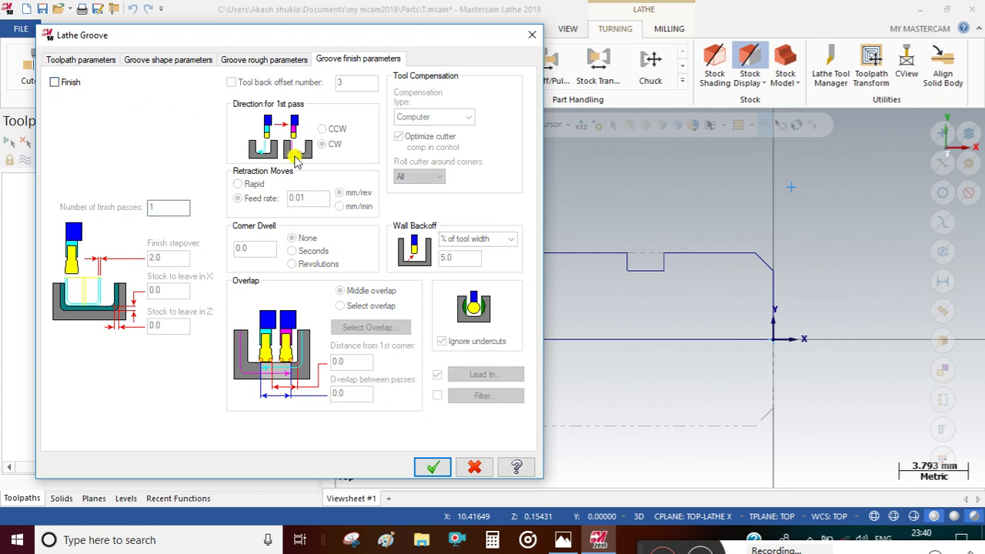
pyautogui.click(270, 62)
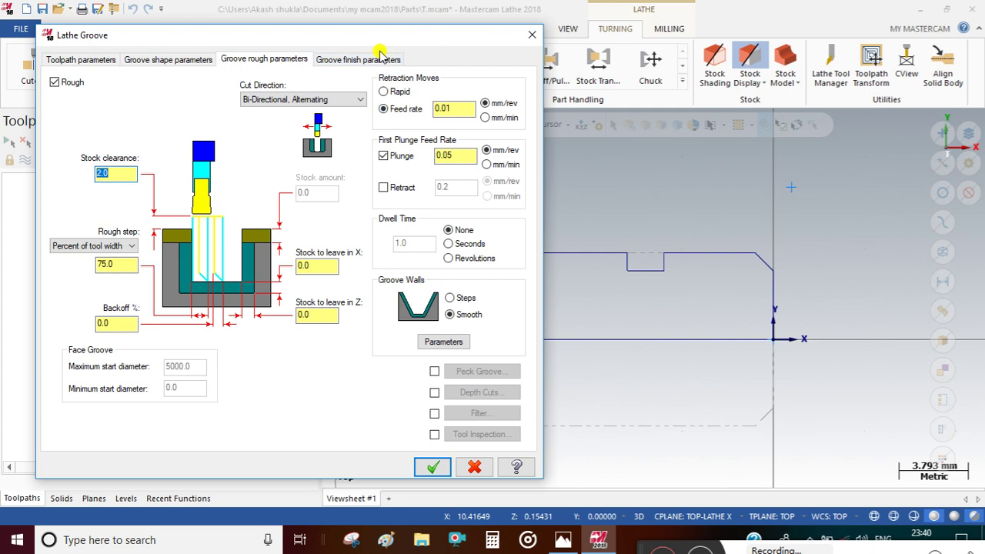
pyautogui.click(432, 467)
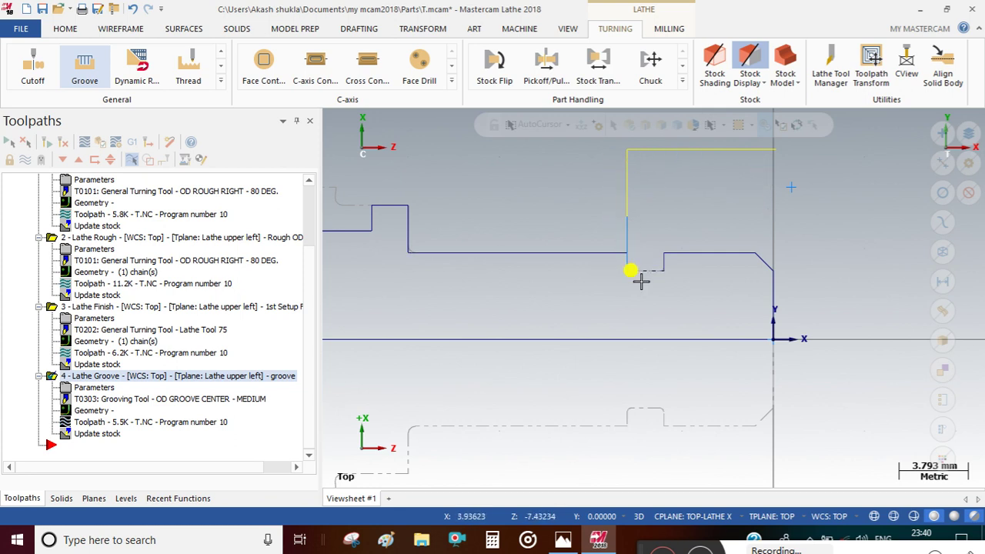
# - Start a Lathe Stock Flip operation and choose all entities of the part profile as the geometry to transfer
pyautogui.scroll(-1, 640, 283)
pyautogui.scroll(-1, 644, 287)
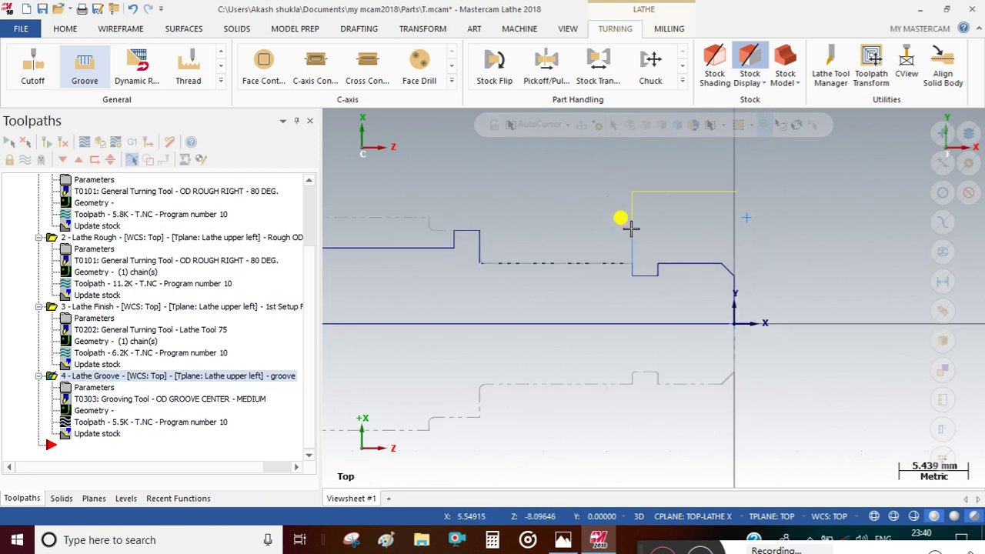
pyautogui.scroll(-2, 751, 276)
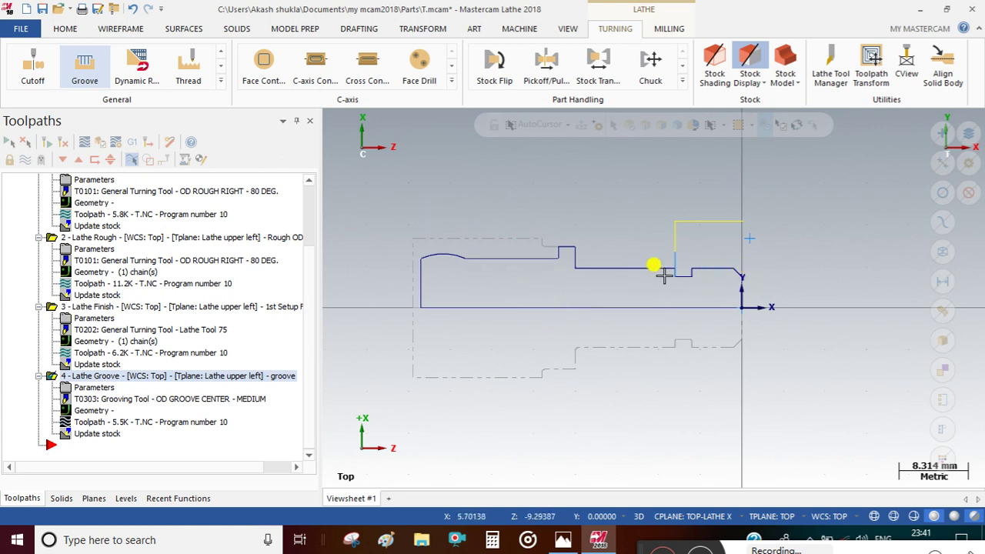
pyautogui.click(495, 68)
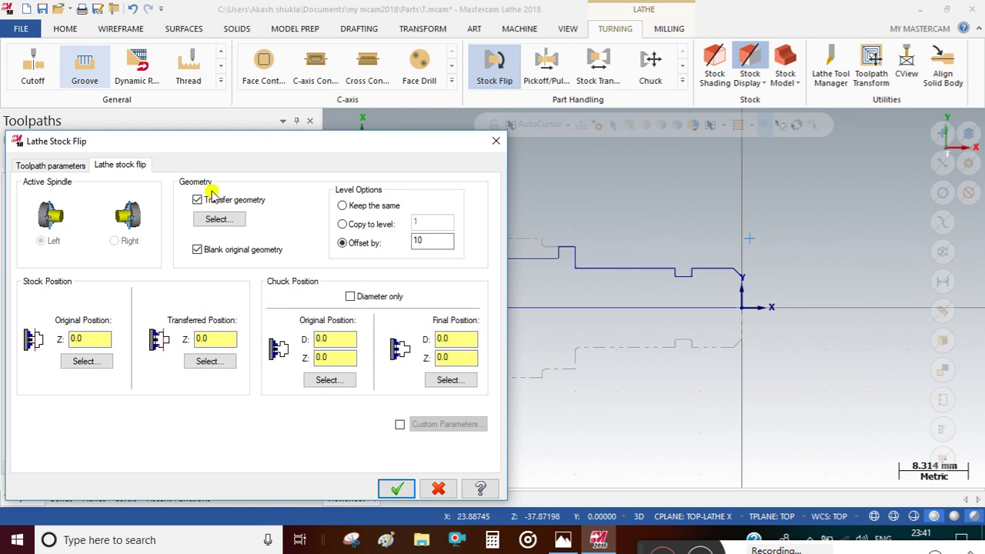
pyautogui.click(215, 220)
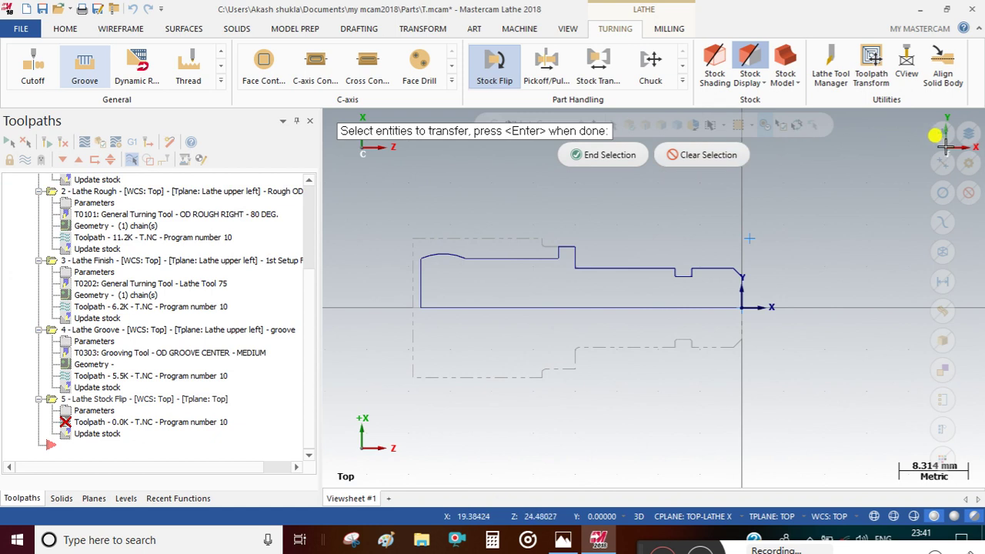
pyautogui.click(968, 159)
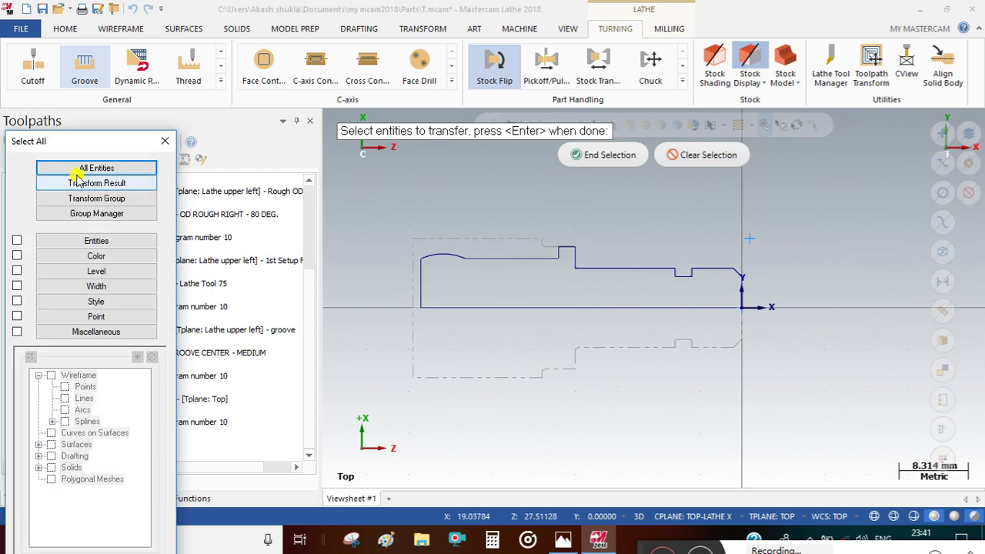
pyautogui.click(87, 167)
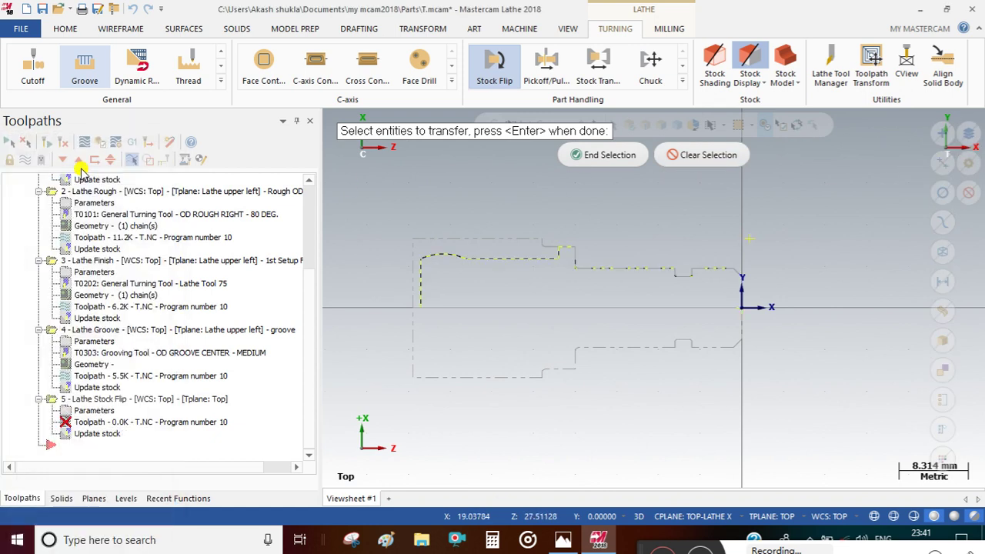
pyautogui.click(583, 154)
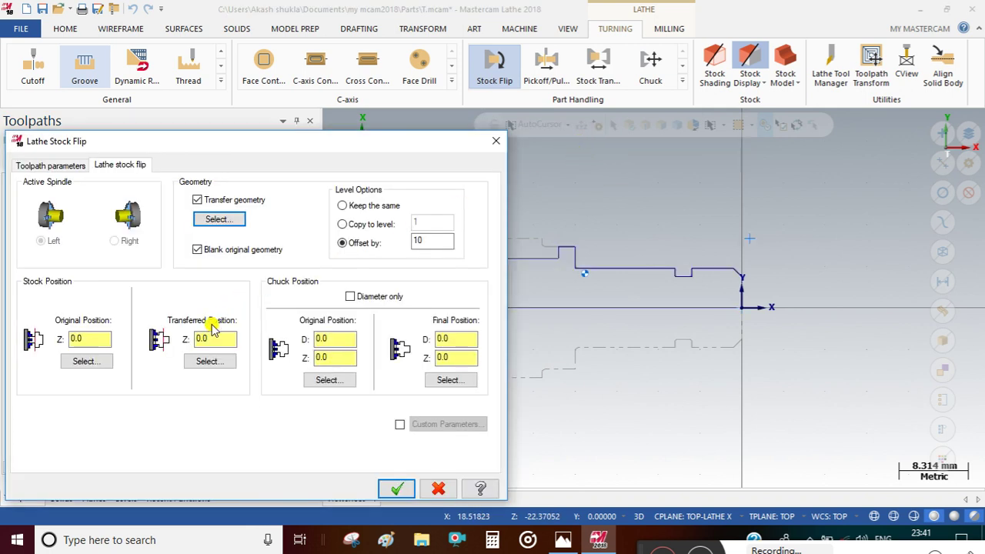
# - Pick the profile's far end on the centerline, at Z -38.5, as the transferred stock position and generate the stock flip
pyautogui.click(208, 361)
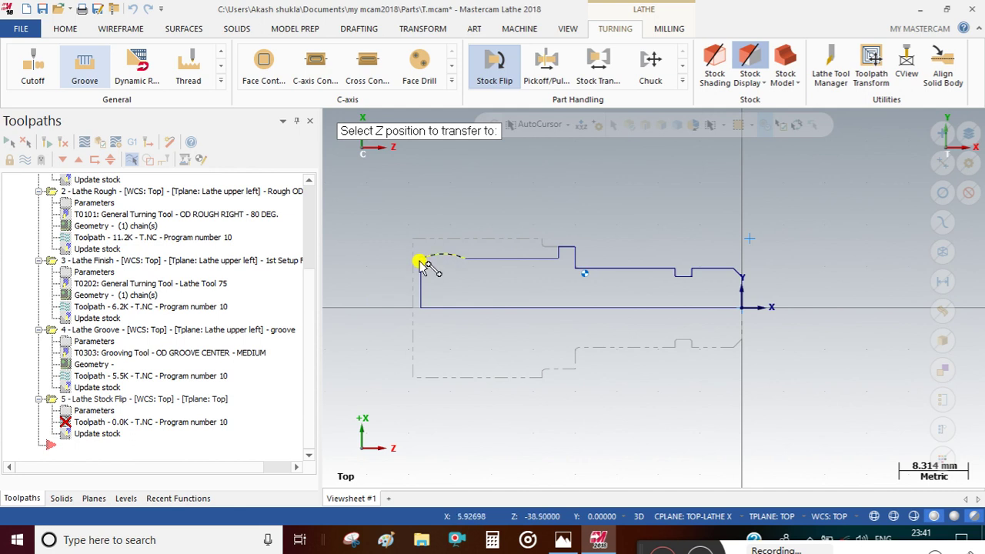
pyautogui.click(420, 307)
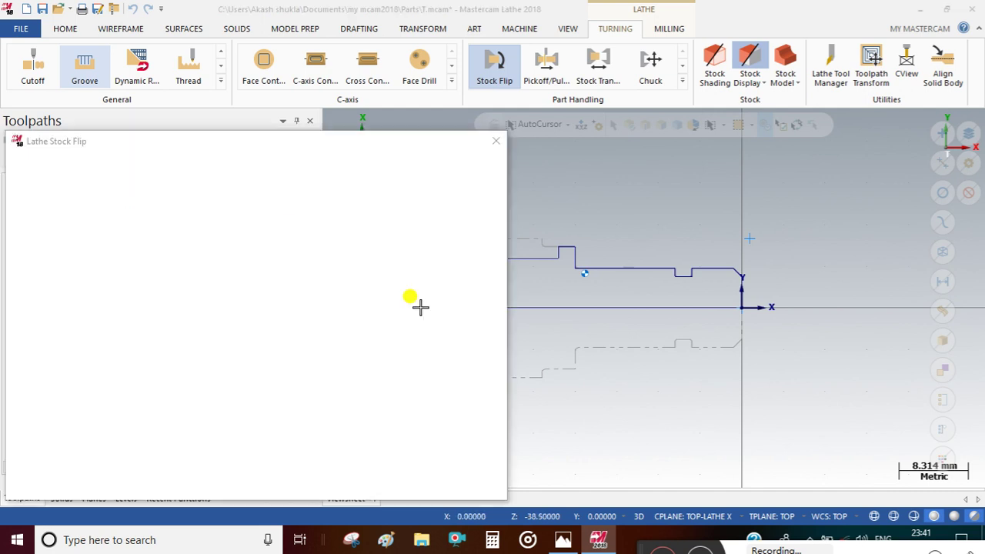
pyautogui.click(397, 490)
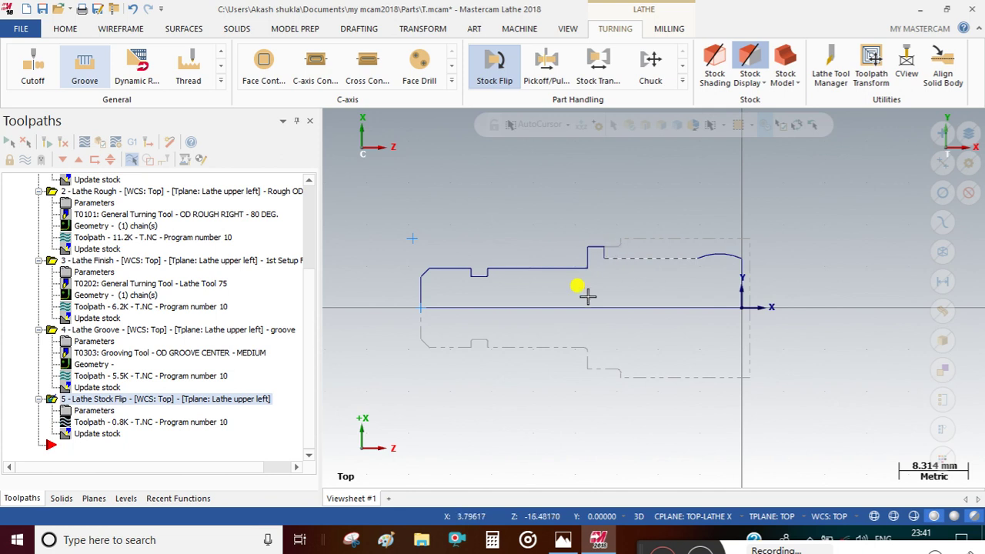
# - Copy the 1st Facing operation and paste it after the Lathe Stock Flip operation
pyautogui.scroll(2, 127, 283)
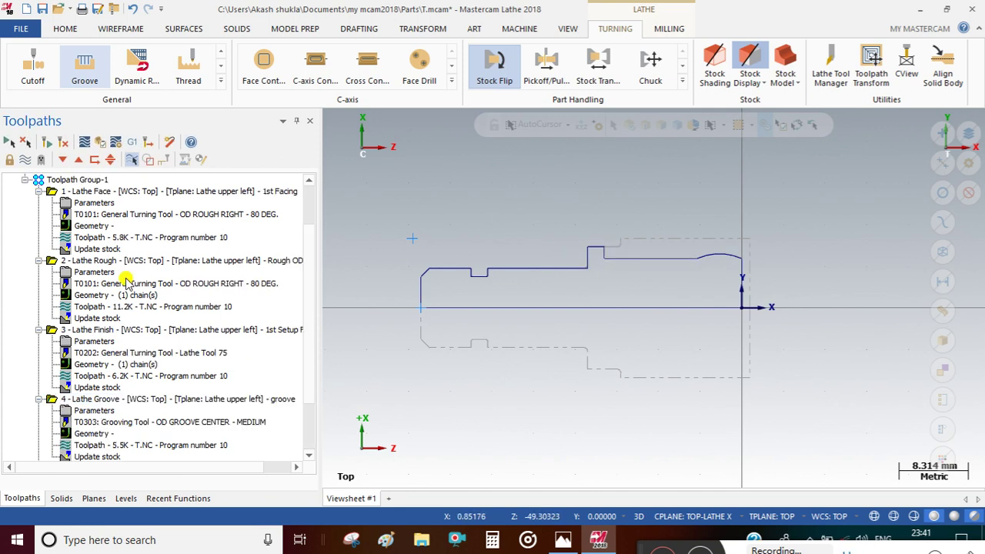
pyautogui.click(53, 194)
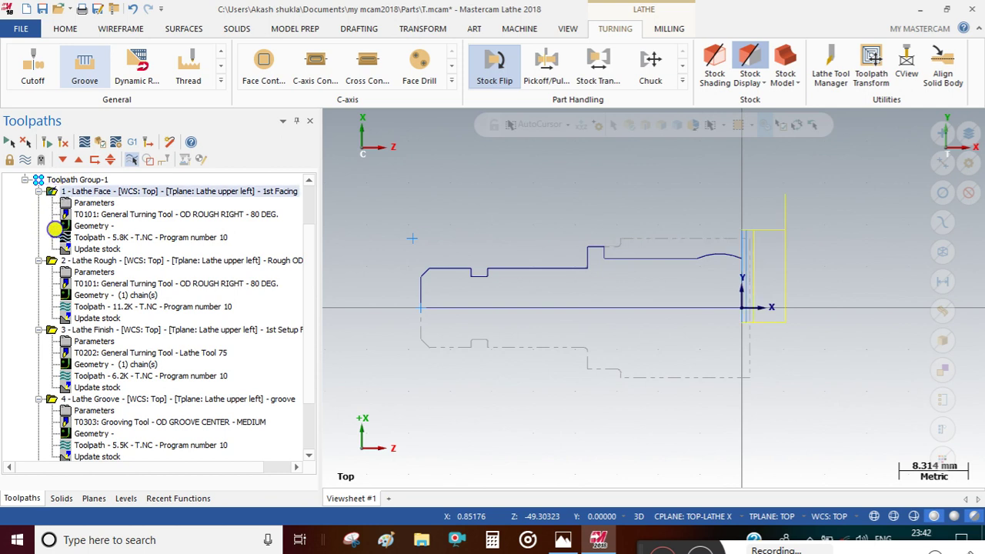
pyautogui.rightClick(52, 195)
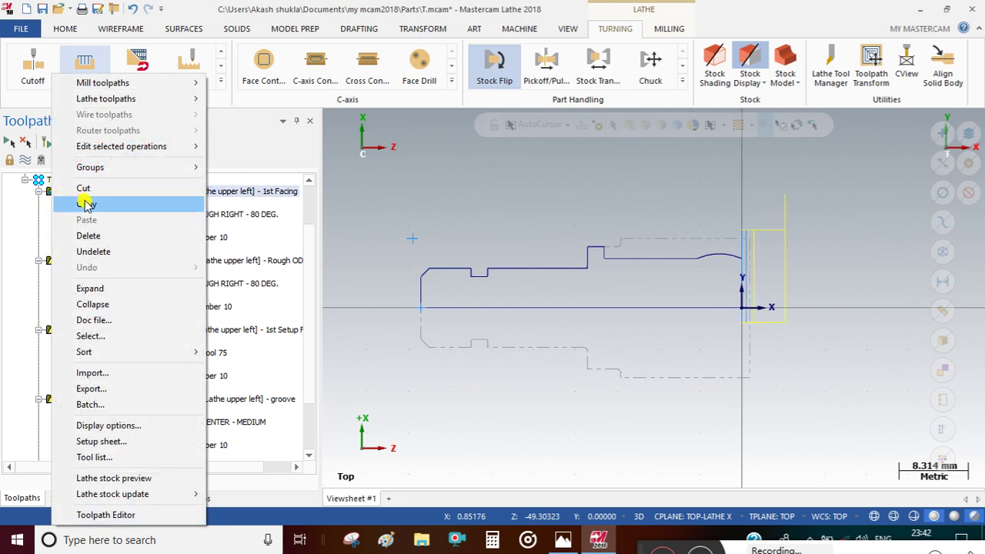
pyautogui.click(86, 204)
pyautogui.scroll(-2, 80, 296)
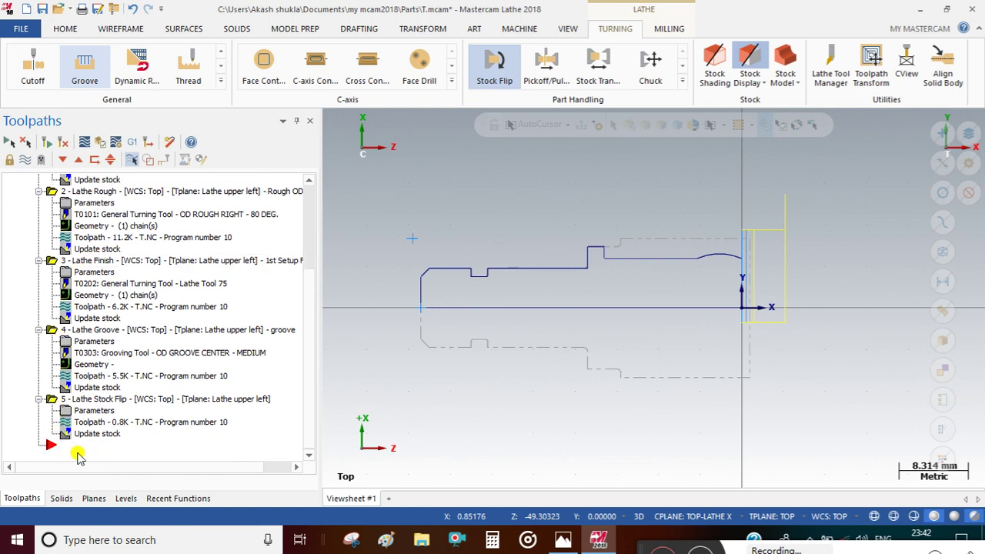
pyautogui.rightClick(80, 447)
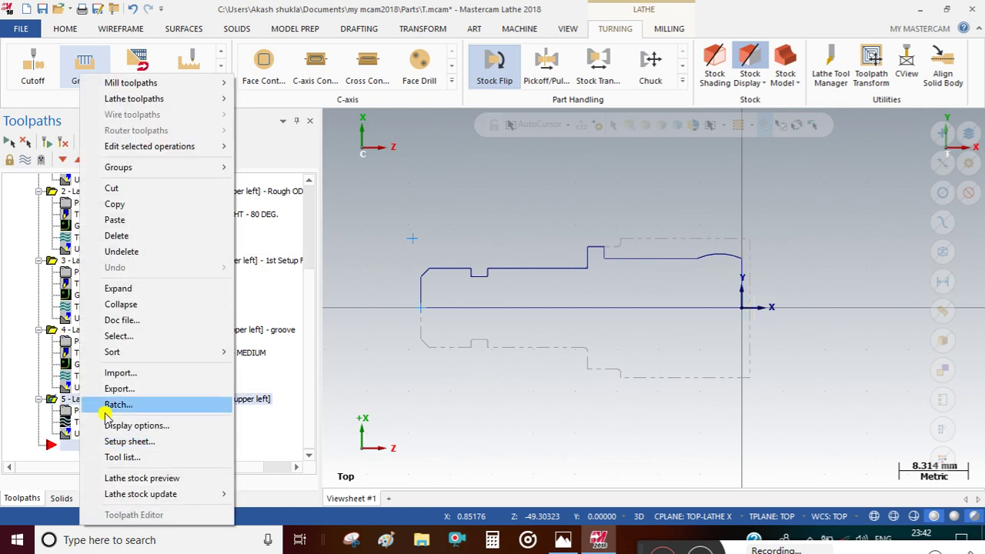
pyautogui.click(121, 220)
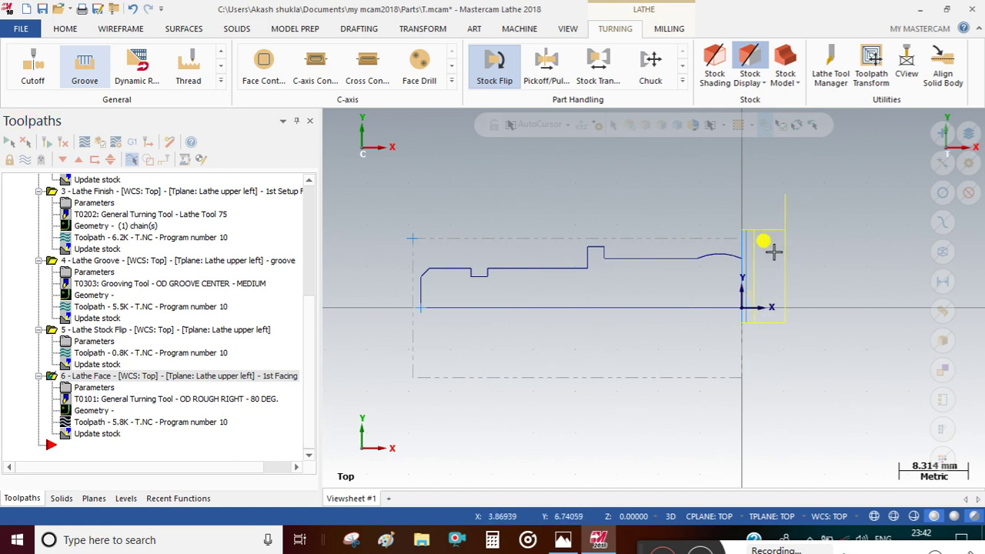
# - Regenerate all the operations and display only the copied facing toolpath that follows the stock flip
pyautogui.click(9, 141)
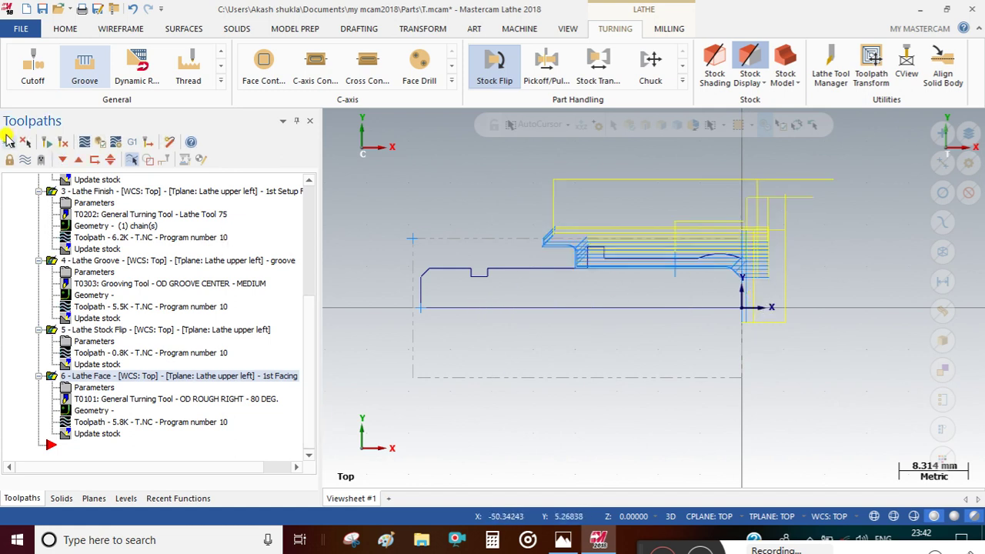
pyautogui.click(45, 143)
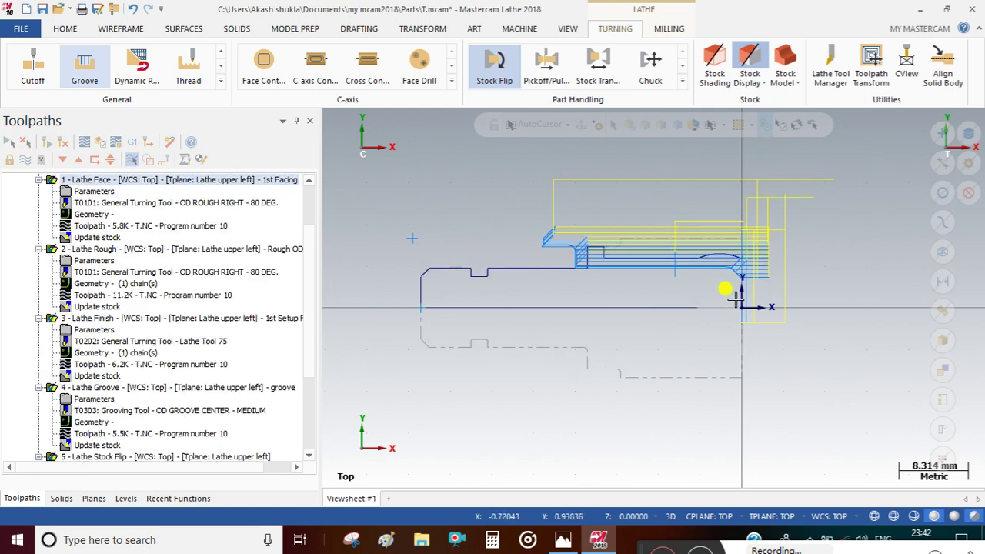
pyautogui.scroll(-4, 65, 417)
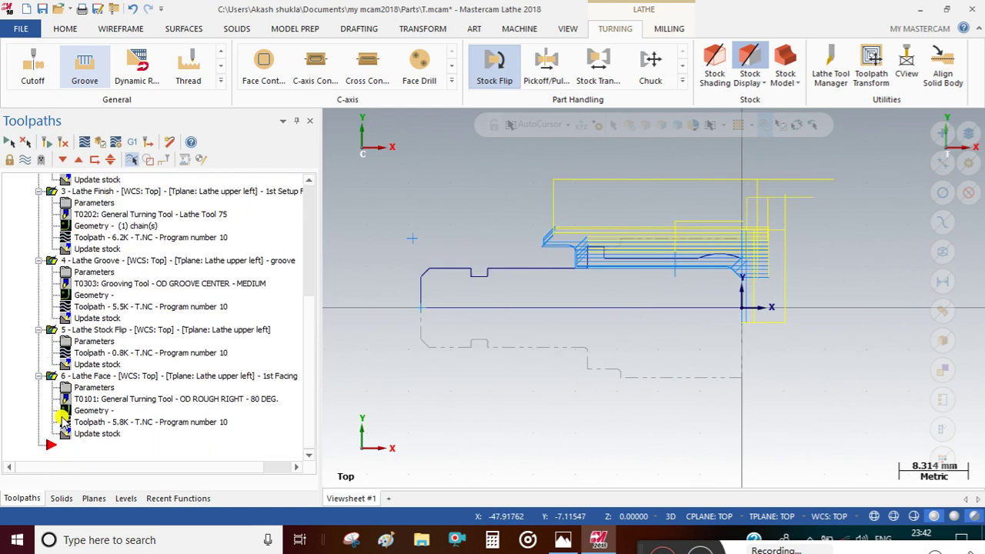
pyautogui.click(51, 377)
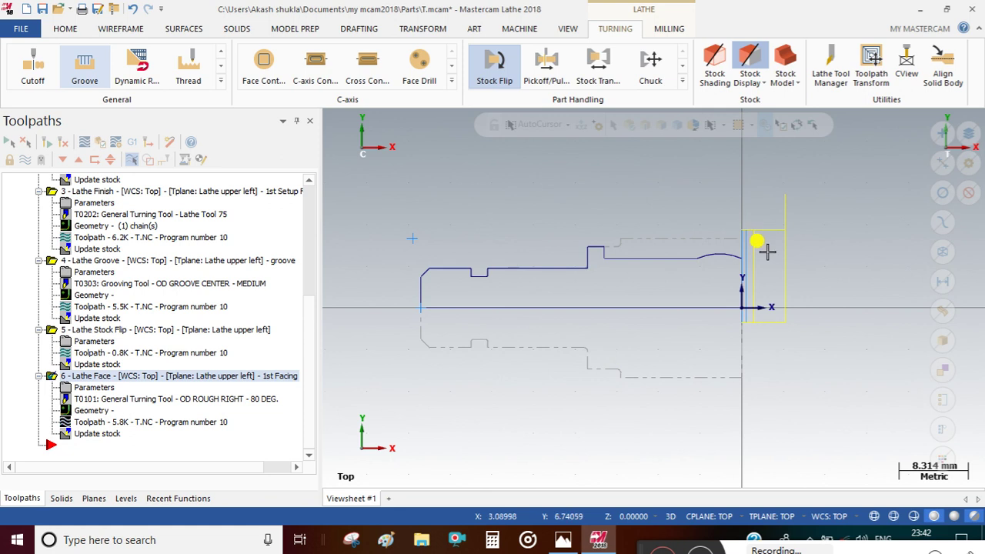
# - Copy the first-setup Lathe Rough and Lathe Finish operations and paste them after the copied facing operation
pyautogui.scroll(4, 29, 310)
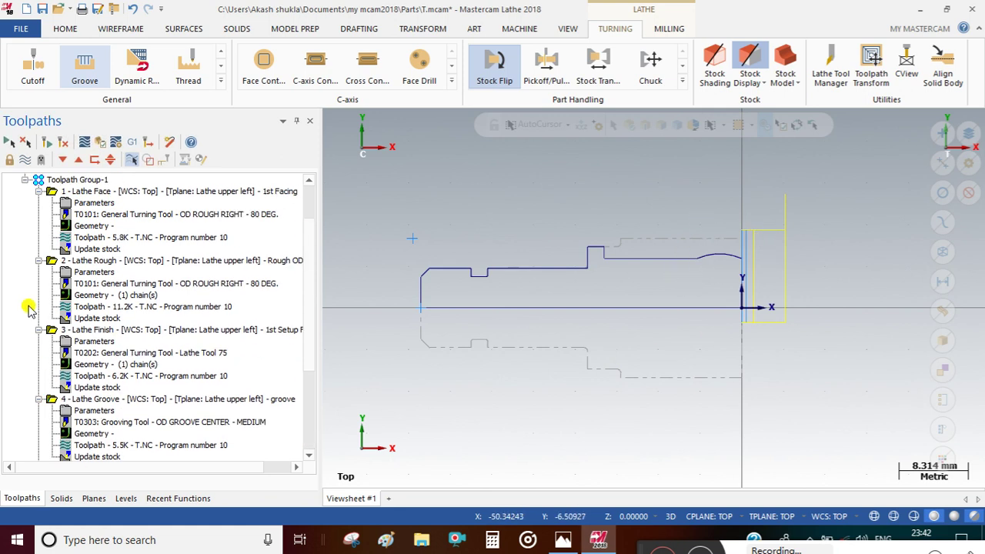
pyautogui.click(49, 262)
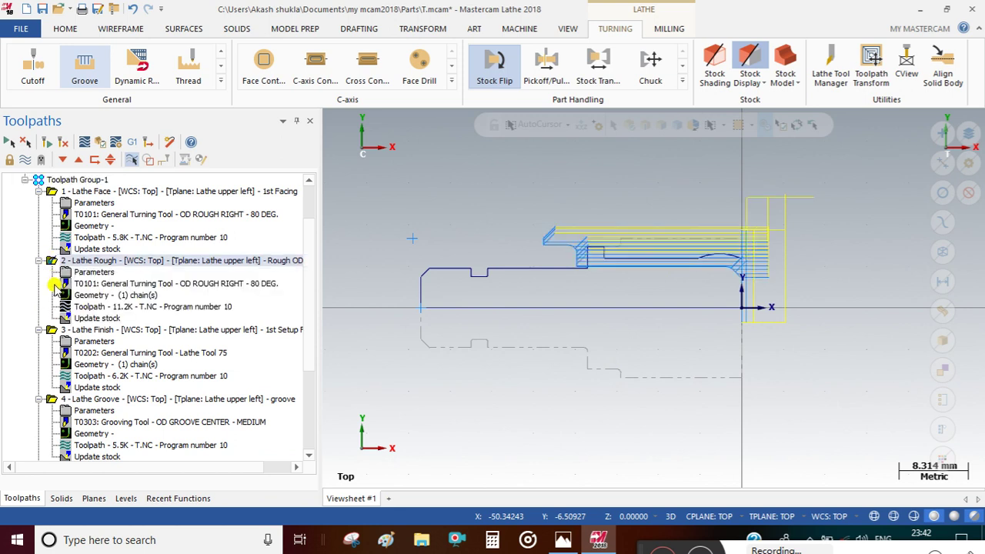
pyautogui.click(55, 329)
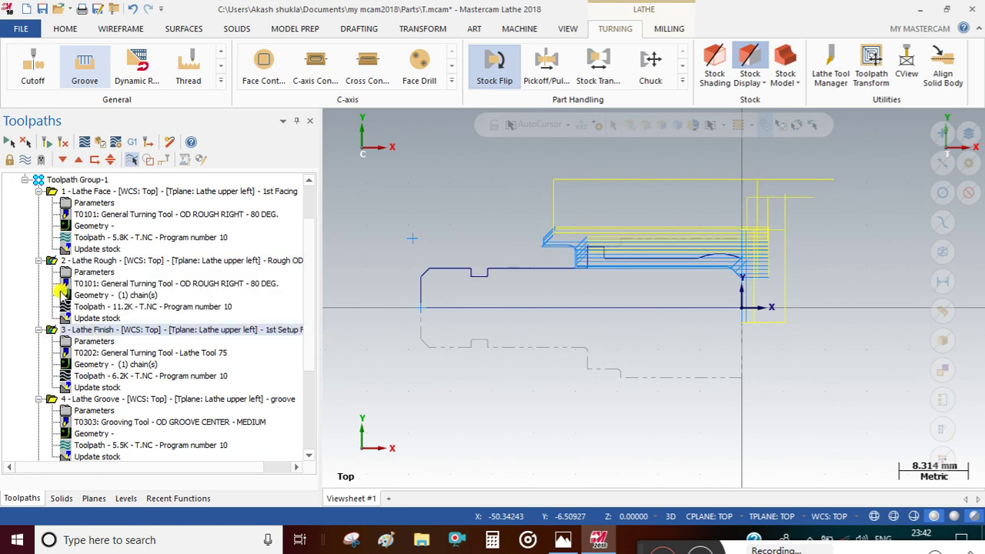
pyautogui.rightClick(51, 260)
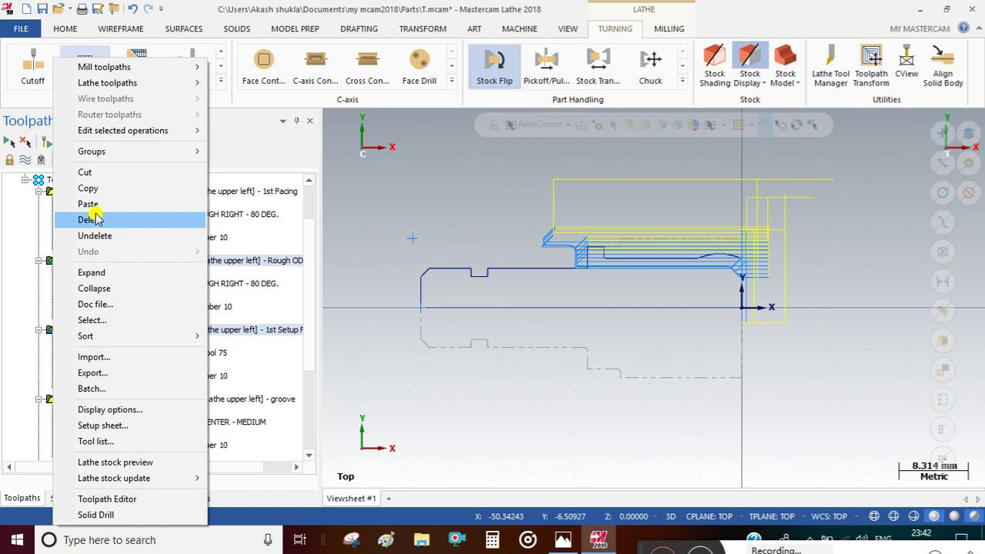
pyautogui.click(88, 190)
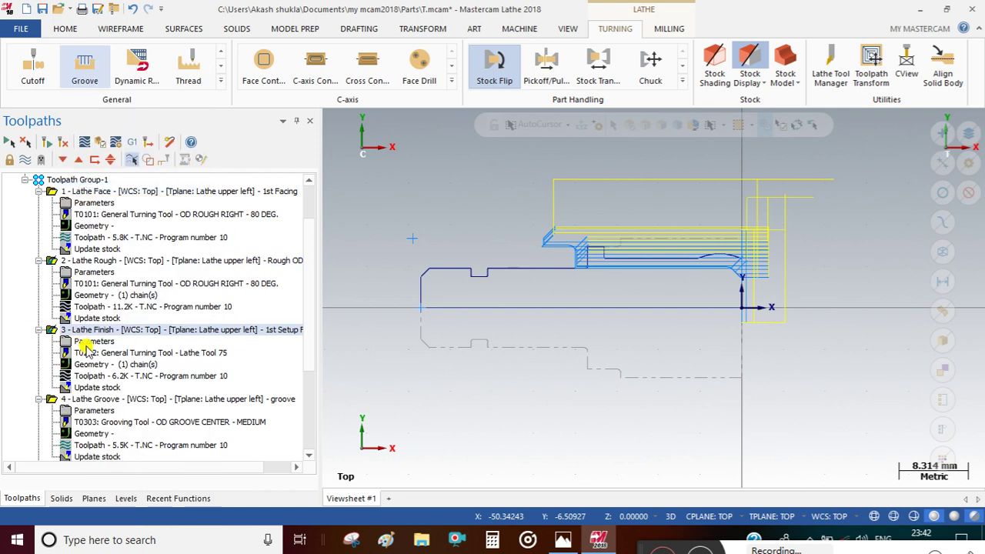
pyautogui.scroll(2, 310, 285)
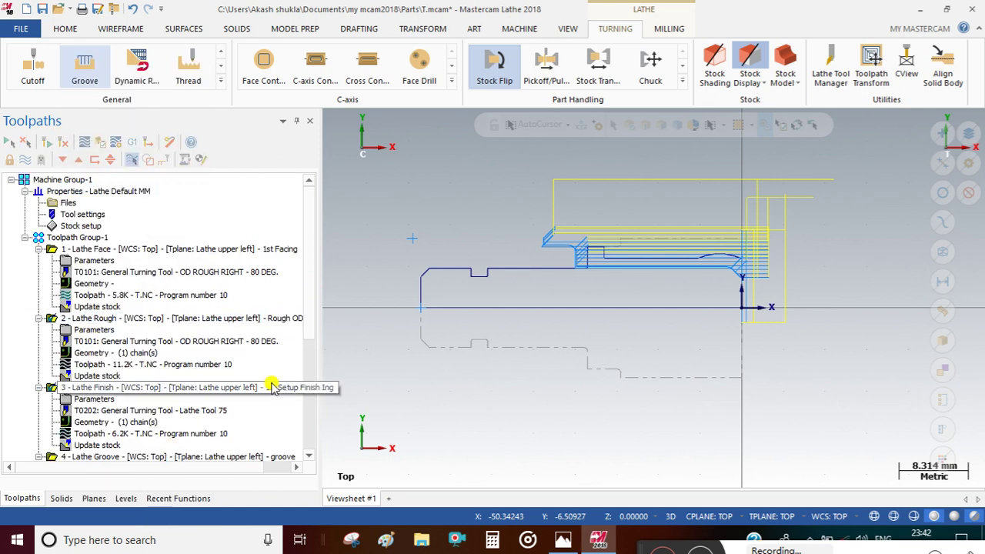
pyautogui.moveTo(310, 314); pyautogui.dragTo(307, 428)
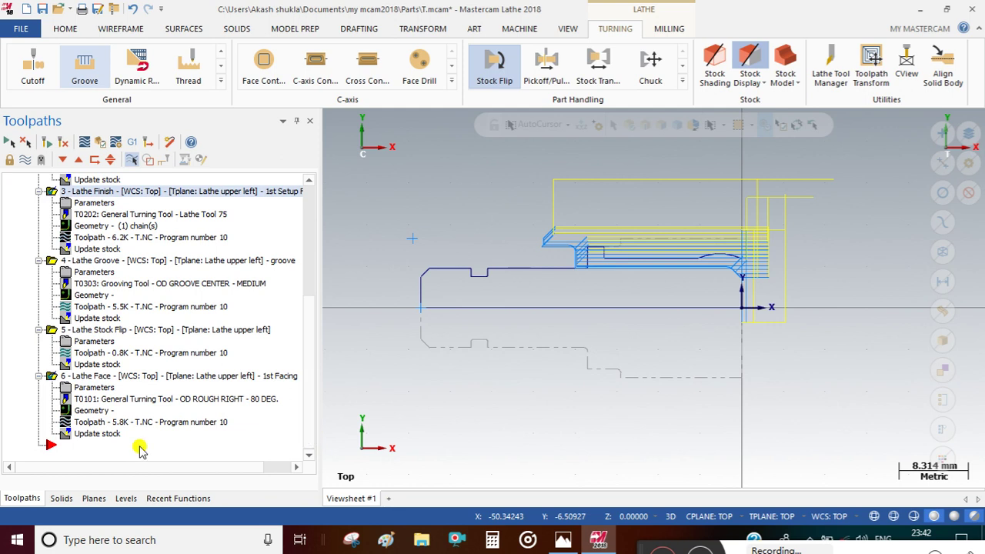
pyautogui.click(81, 443)
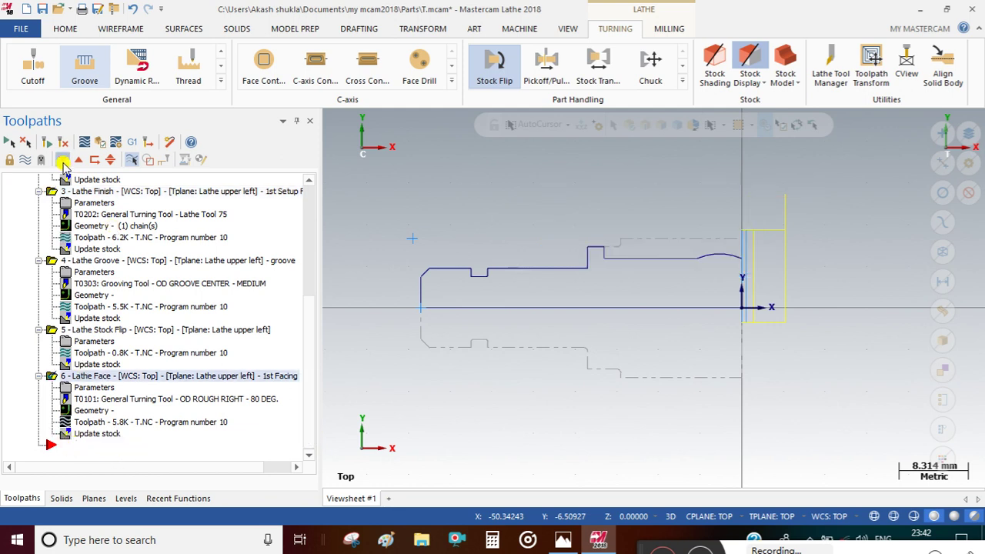
pyautogui.rightClick(82, 456)
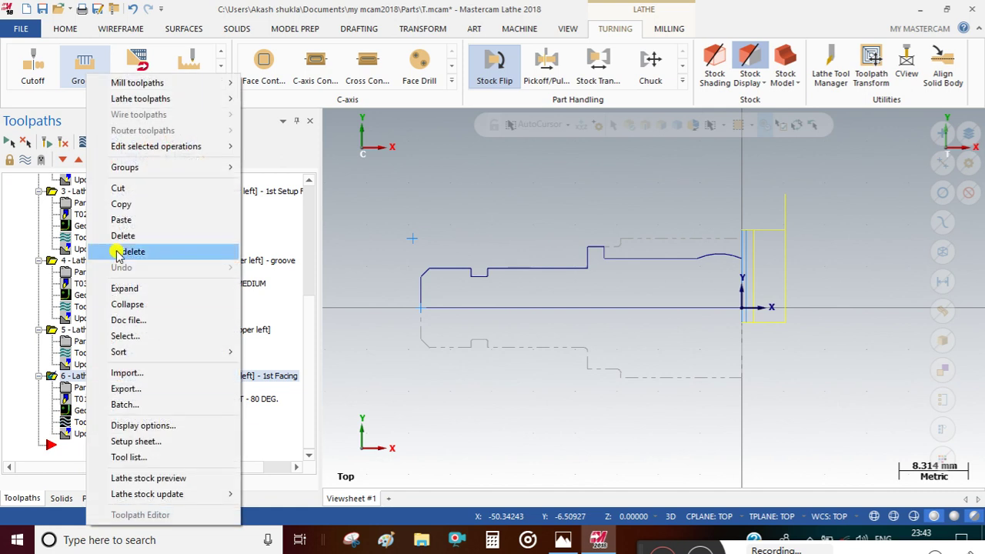
pyautogui.click(122, 221)
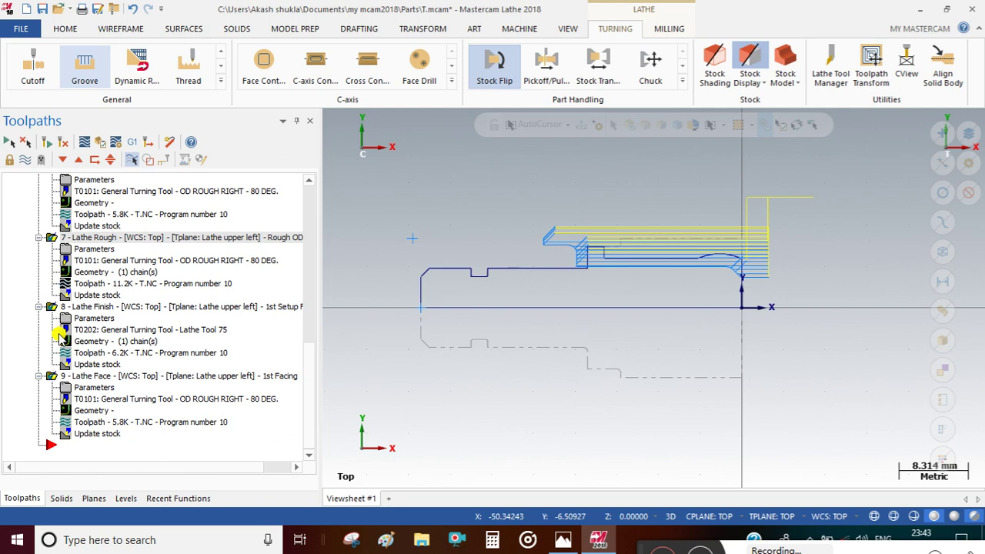
# - Check the operation list and delete the surplus 1st Facing operation pasted at its end
pyautogui.click(55, 378)
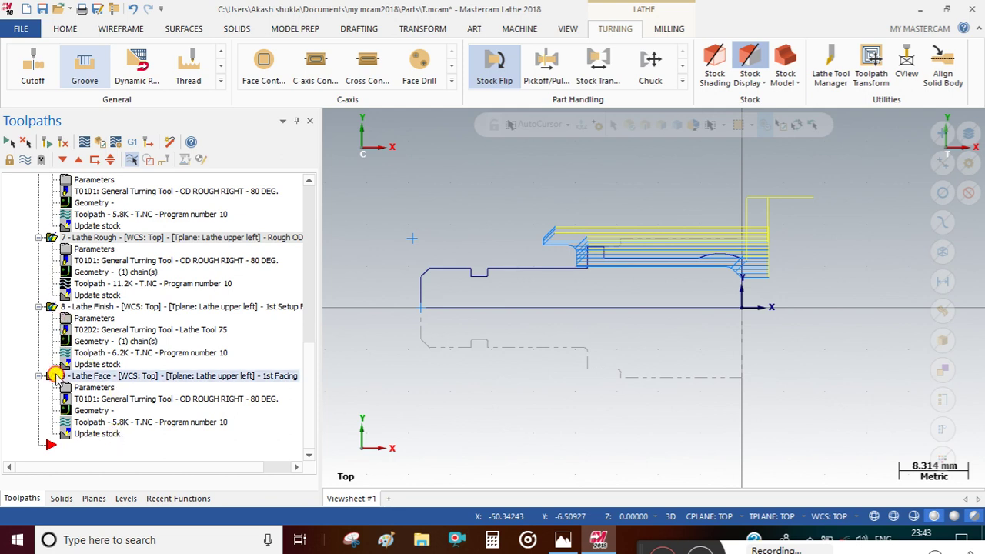
pyautogui.scroll(4, 54, 308)
pyautogui.scroll(7, 56, 308)
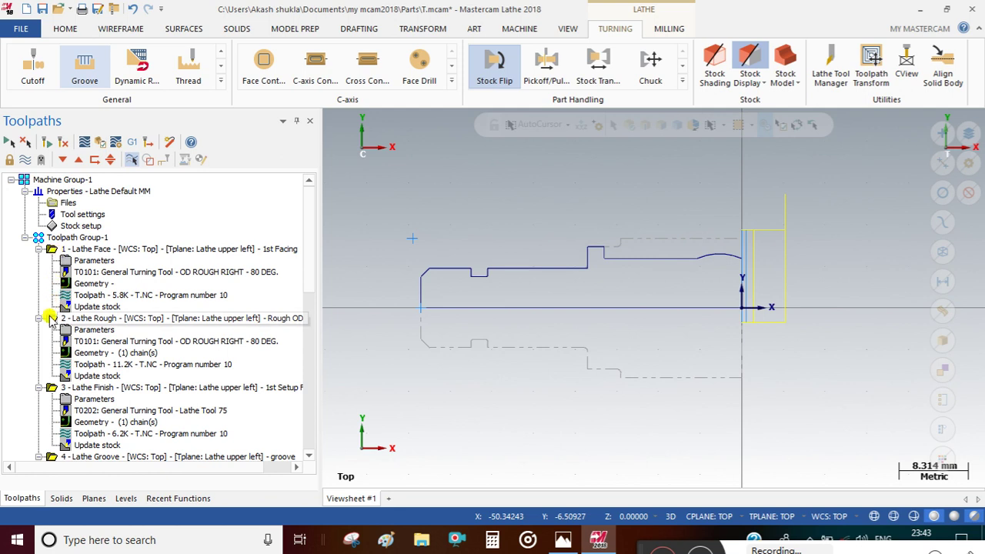
pyautogui.scroll(-1, 50, 322)
pyautogui.scroll(-1, 51, 346)
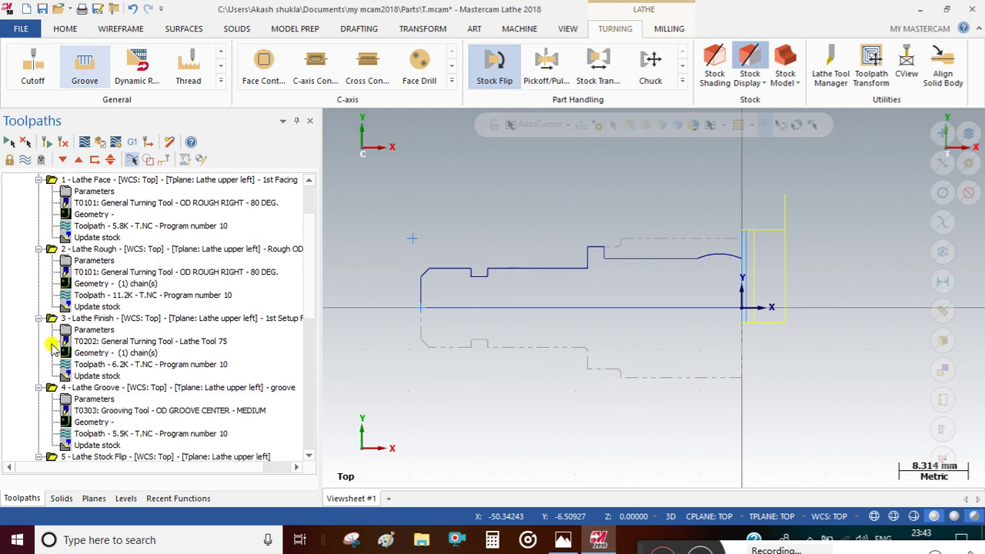
pyautogui.scroll(-1, 53, 385)
pyautogui.scroll(-1, 51, 426)
pyautogui.scroll(-1, 52, 407)
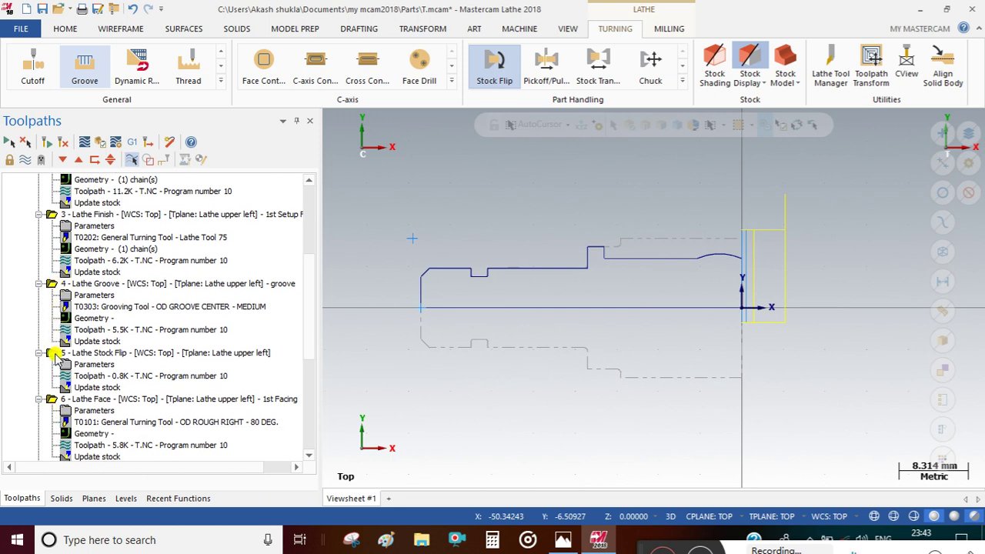
pyautogui.scroll(-1, 48, 400)
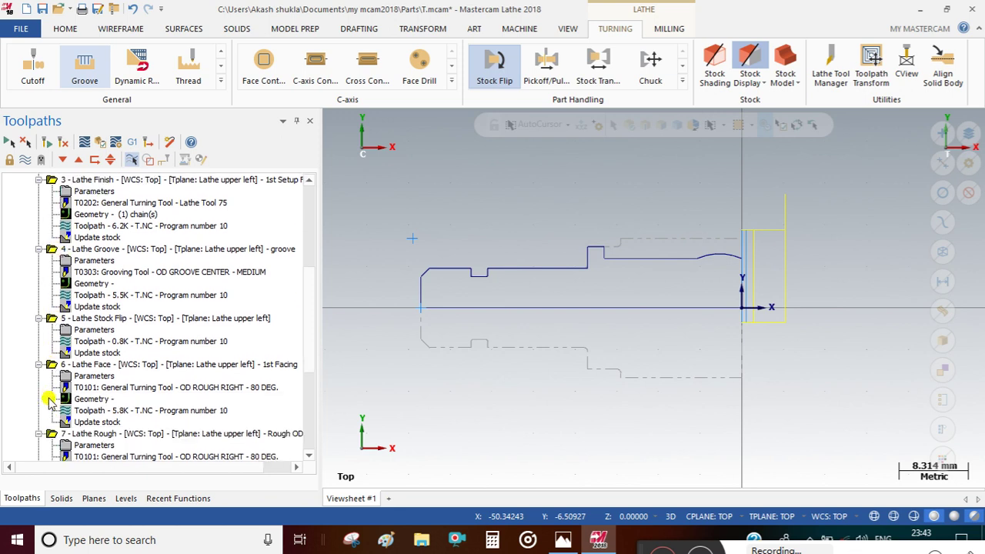
pyautogui.scroll(-1, 48, 400)
pyautogui.scroll(-1, 48, 402)
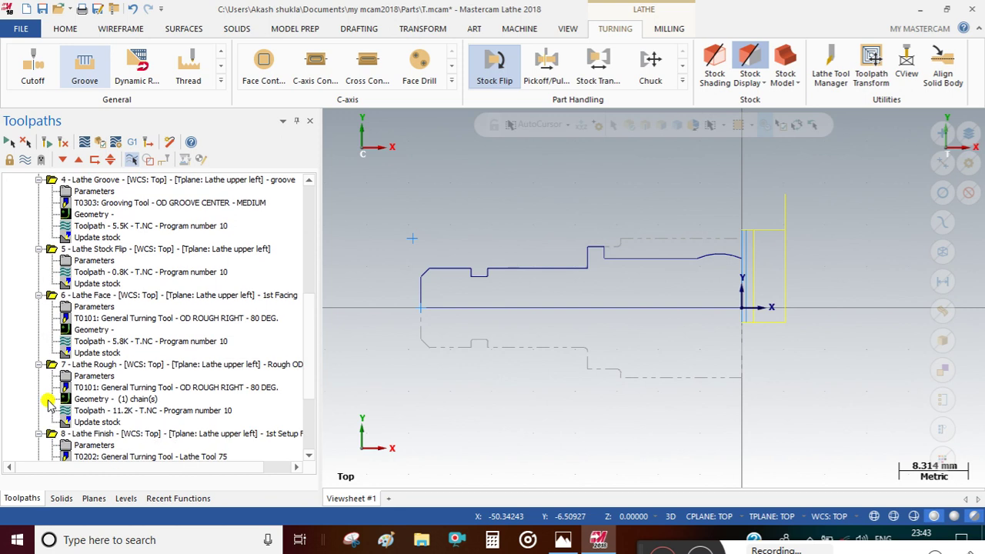
pyautogui.scroll(-1, 48, 431)
pyautogui.scroll(-1, 46, 404)
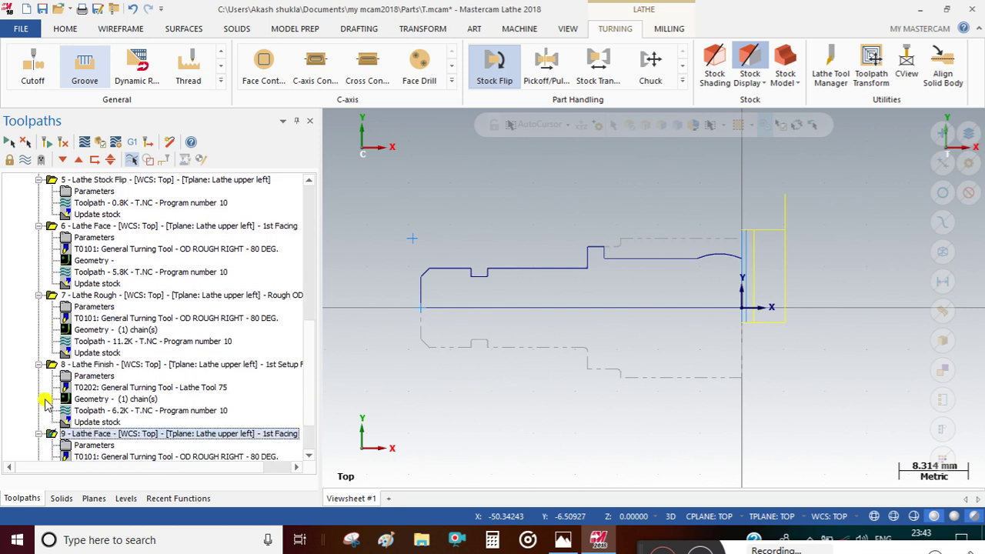
pyautogui.rightClick(49, 435)
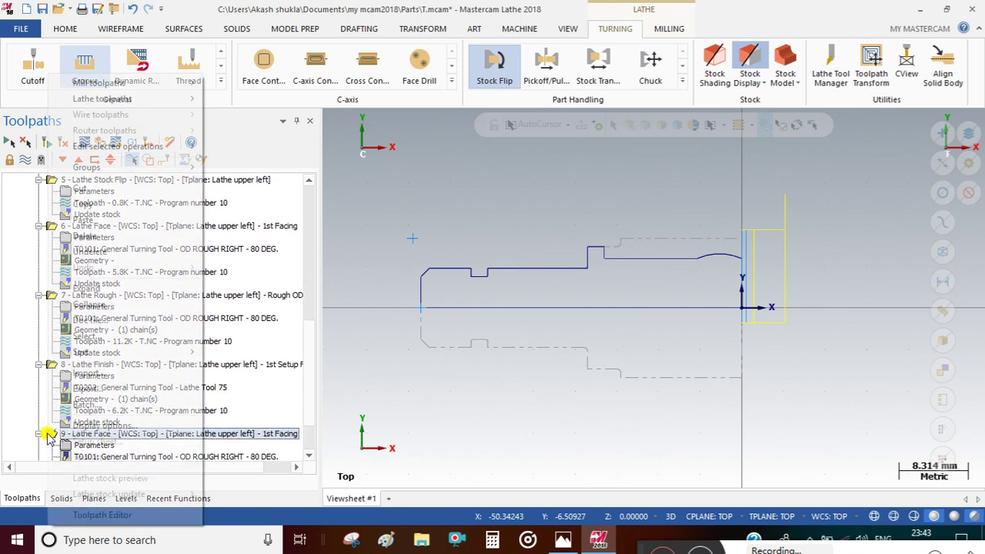
pyautogui.click(96, 234)
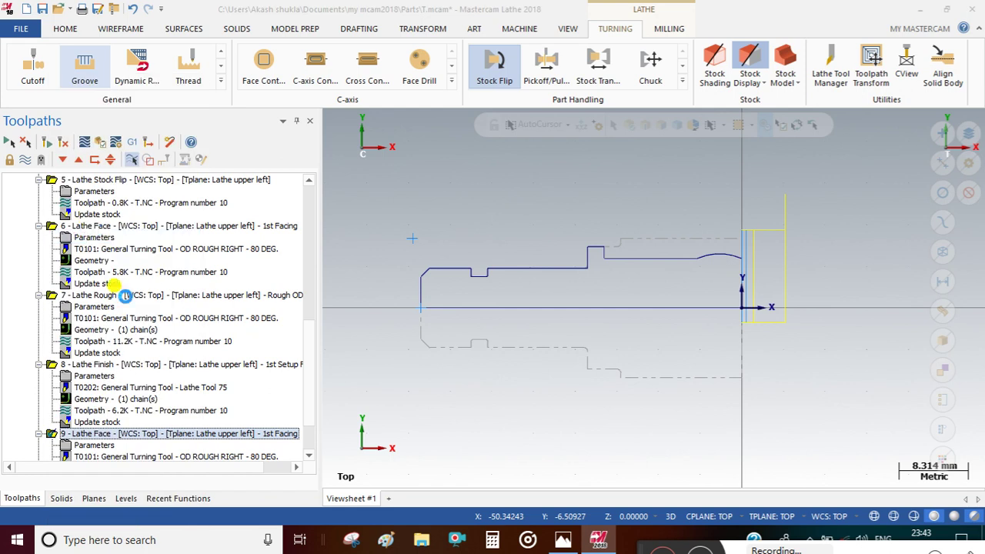
pyautogui.click(531, 320)
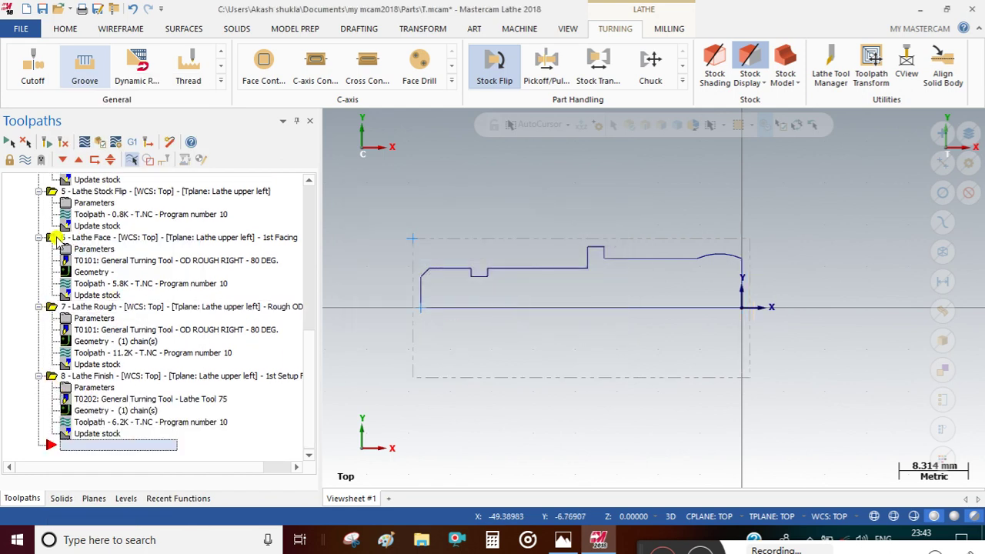
# - Regenerate the copied facing operation and review each operation's toolpath in order, from the first facing to the copied one
pyautogui.click(52, 238)
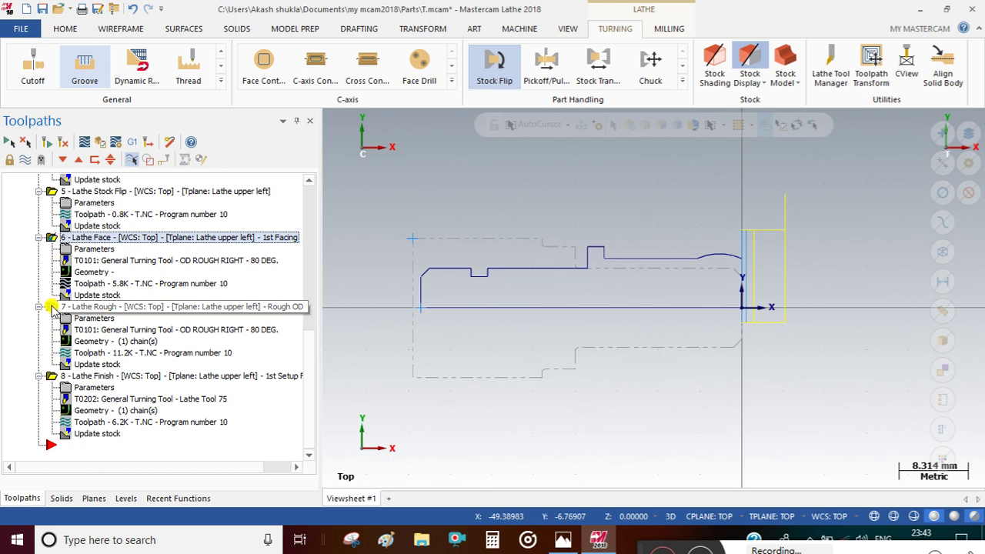
pyautogui.click(47, 142)
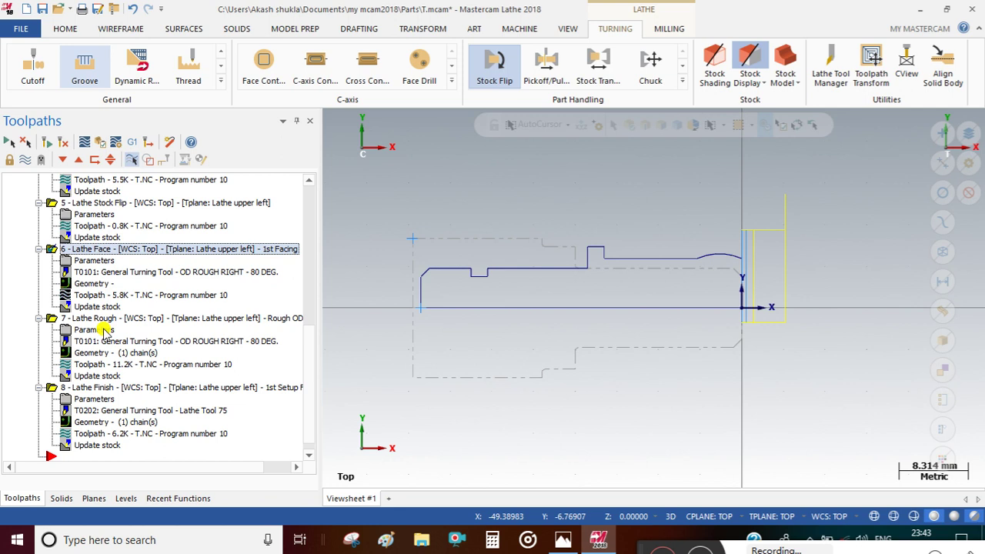
pyautogui.scroll(9, 108, 286)
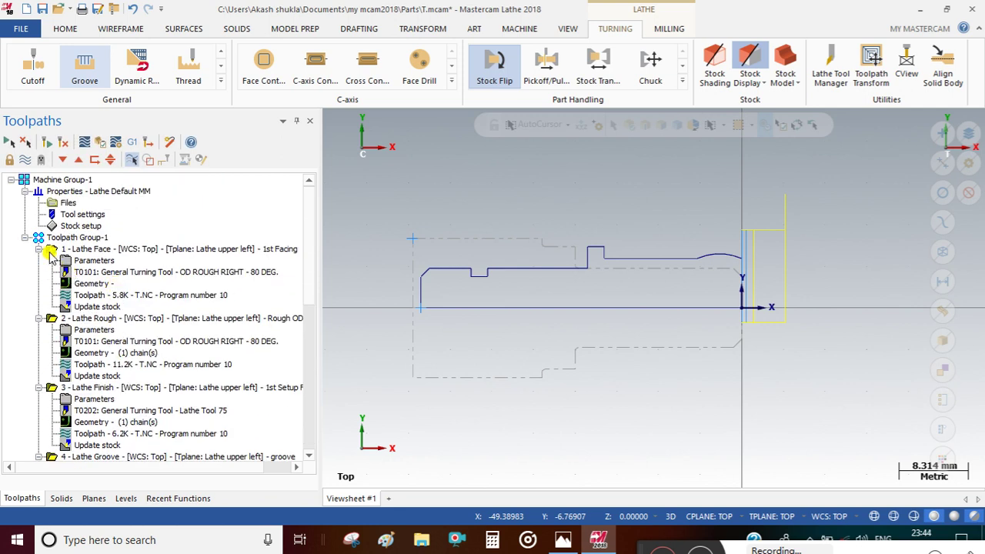
pyautogui.click(50, 253)
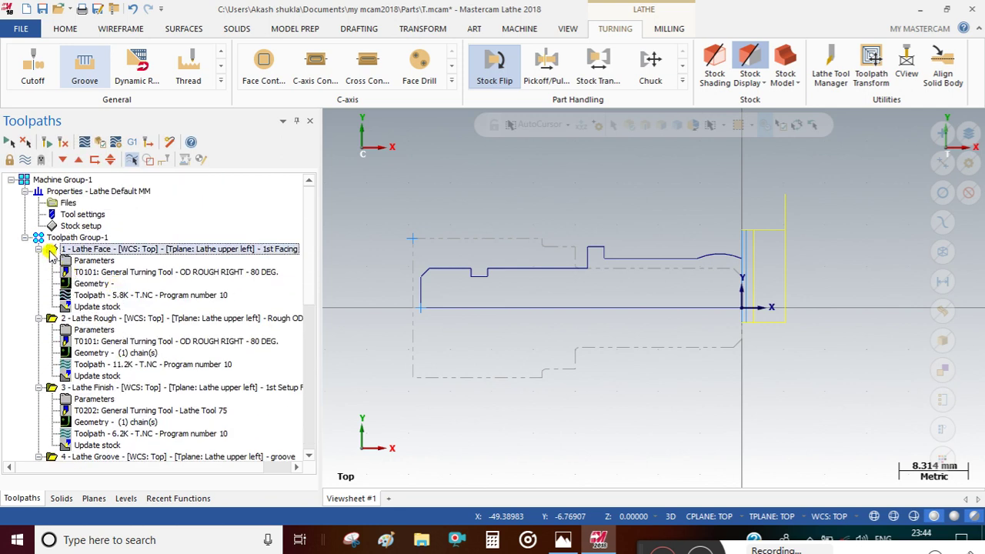
pyautogui.click(47, 320)
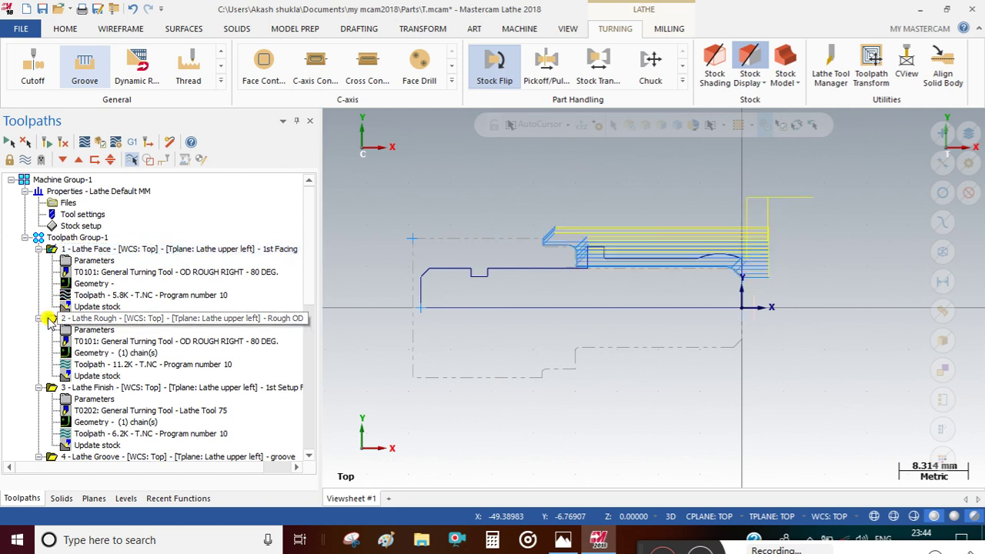
pyautogui.click(51, 387)
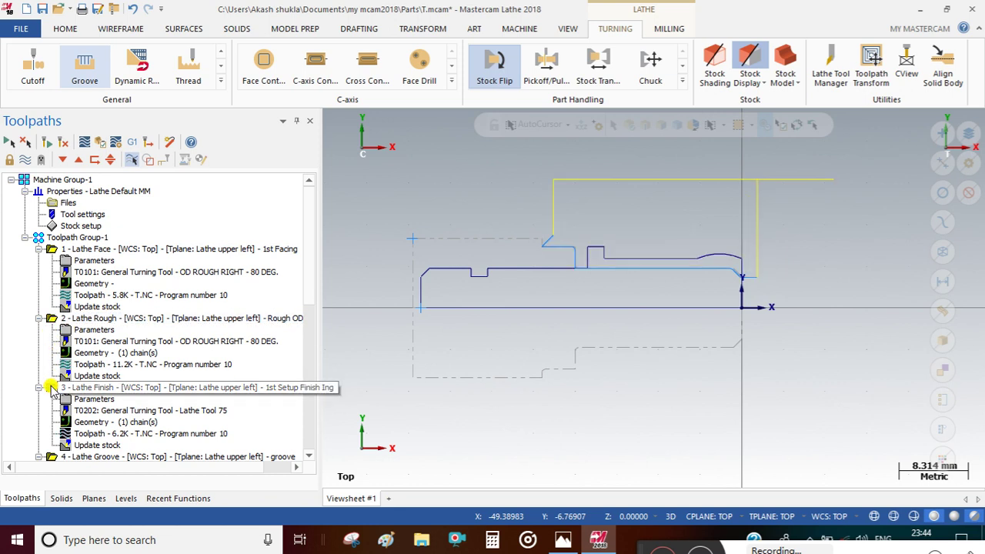
pyautogui.scroll(-1, 55, 394)
pyautogui.click(51, 422)
pyautogui.scroll(-1, 51, 421)
pyautogui.click(50, 421)
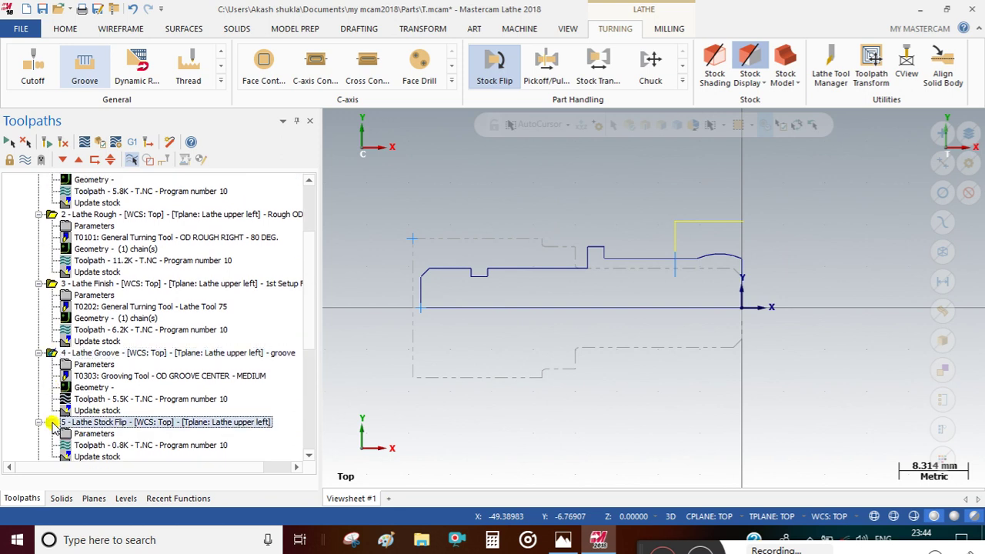
pyautogui.scroll(-1, 54, 419)
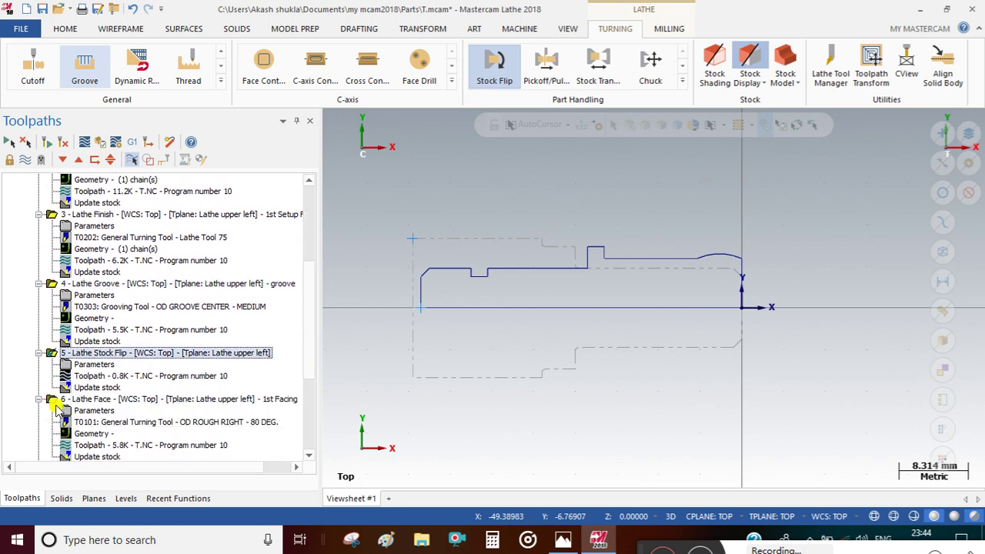
pyautogui.click(51, 399)
pyautogui.scroll(-2, 50, 398)
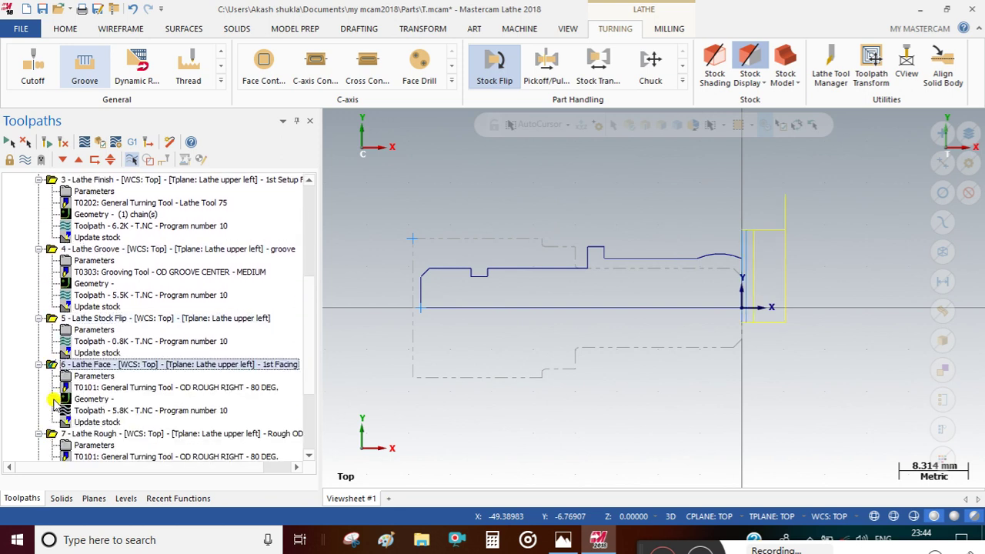
# - Rechain the copied Lathe Rough operation's geometry along the upper profile from the curved front end to the top of the raised collar
pyautogui.click(50, 398)
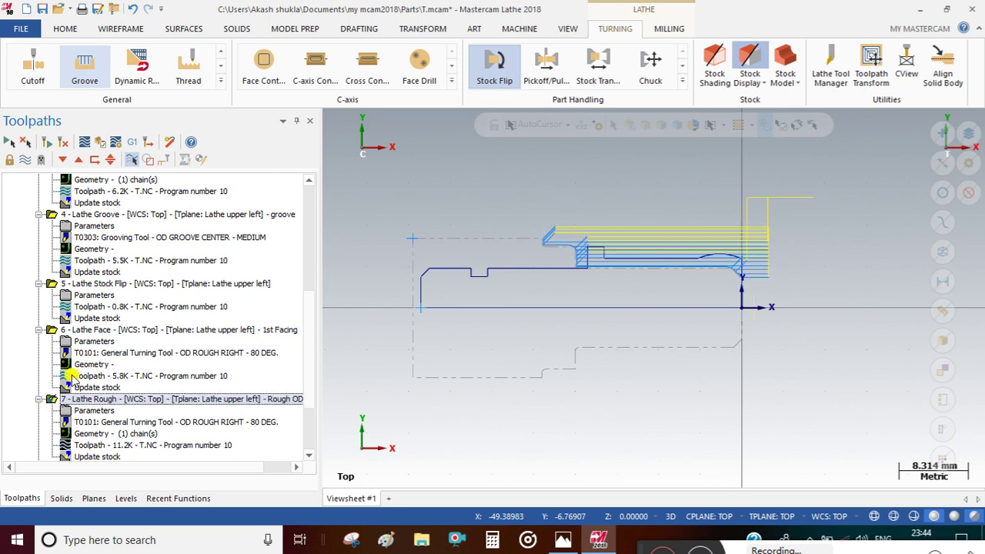
pyautogui.press('Delete')
pyautogui.hotkey('ctrl', 'z')
pyautogui.click(76, 435)
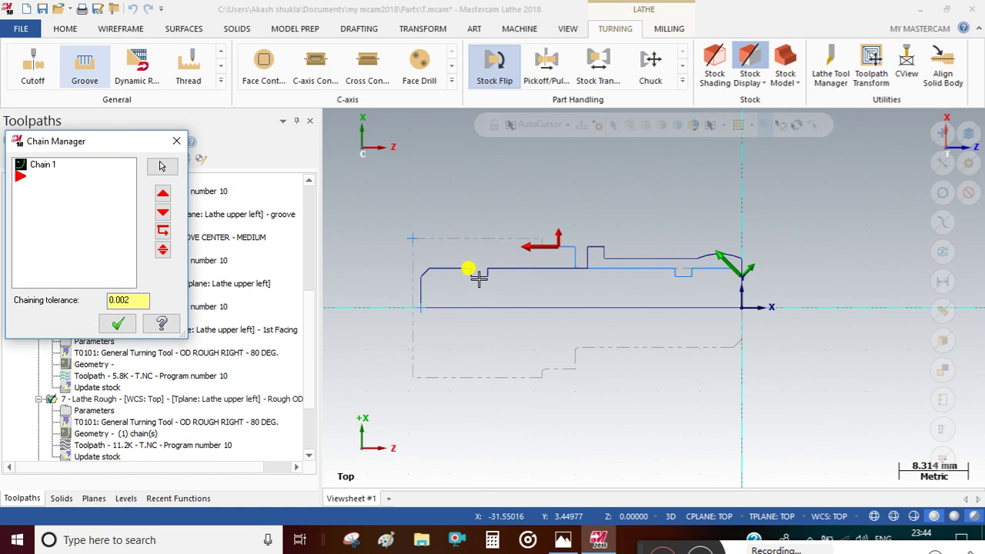
pyautogui.rightClick(40, 163)
pyautogui.click(84, 207)
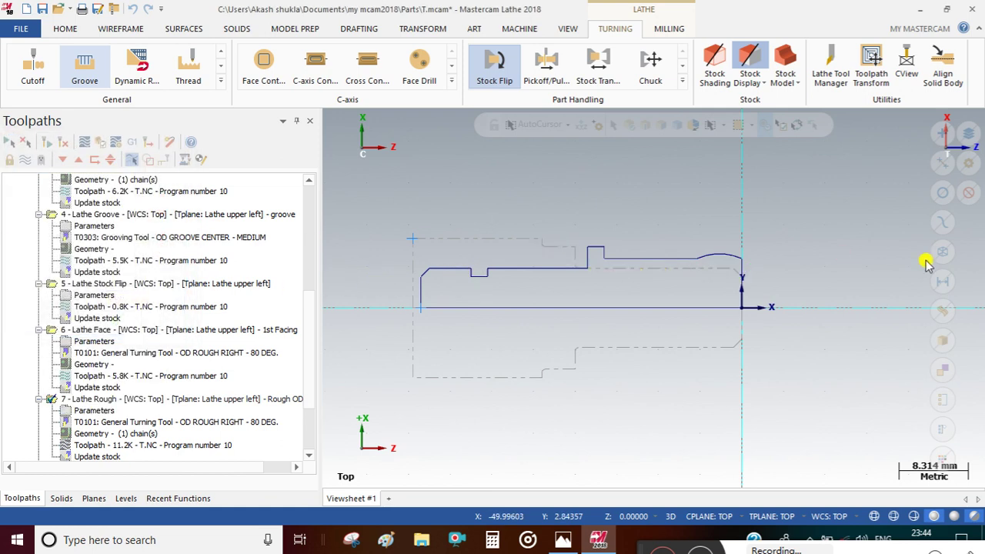
pyautogui.scroll(2, 725, 257)
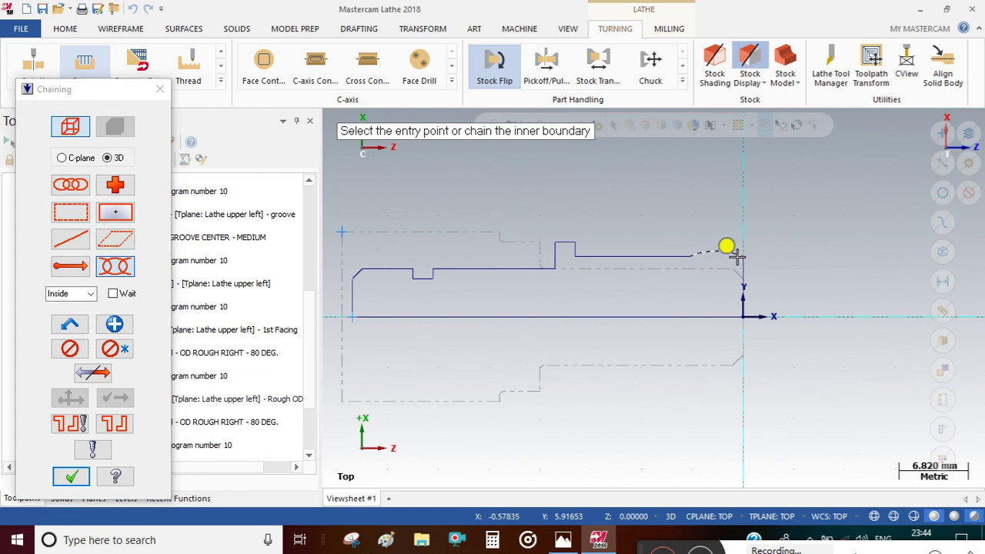
pyautogui.click(723, 251)
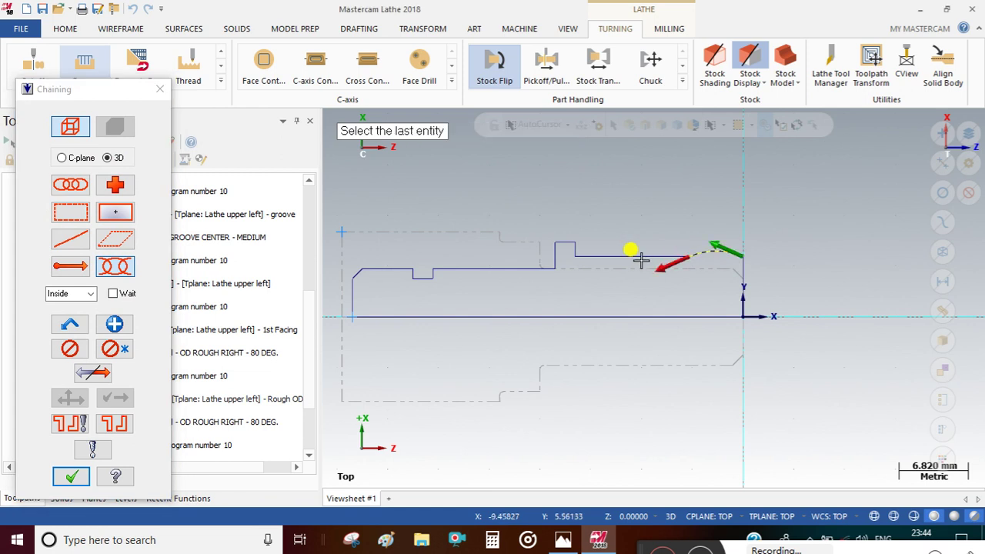
pyautogui.click(570, 245)
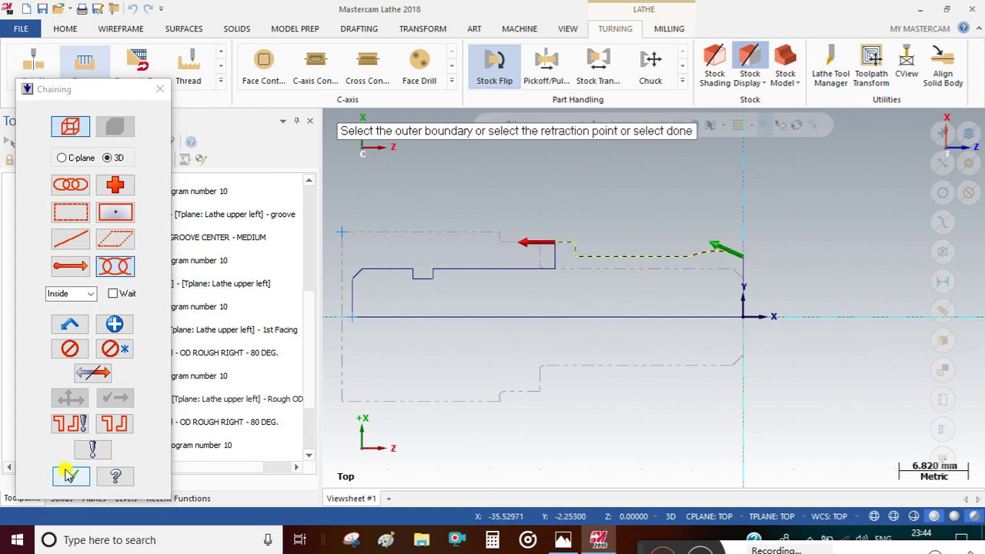
pyautogui.click(70, 475)
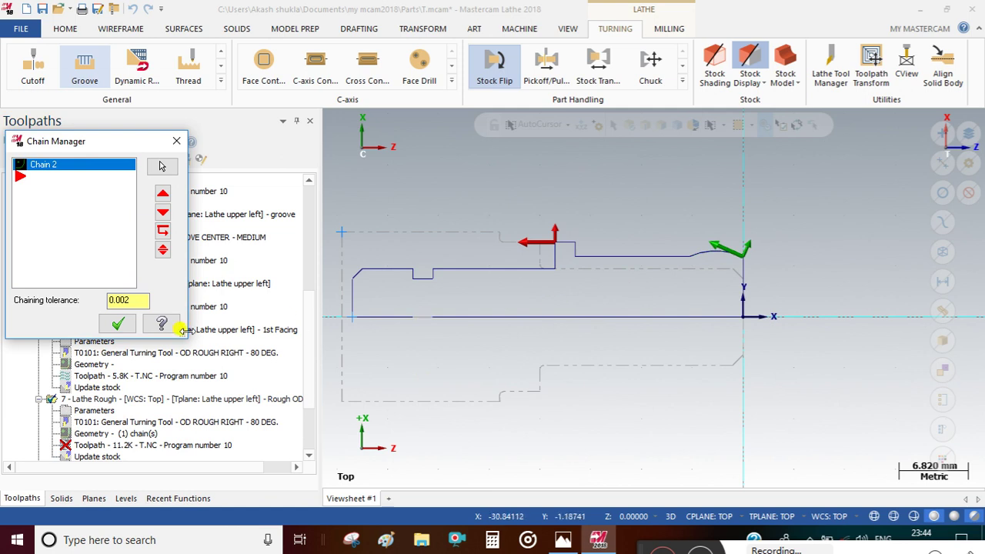
pyautogui.click(123, 324)
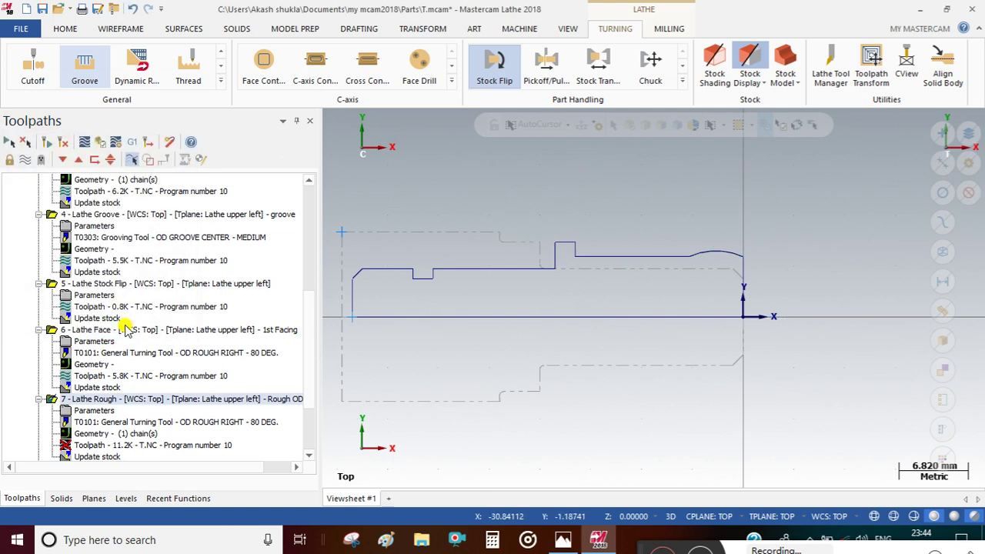
# - Rechain the copied Lathe Finish operation's geometry by reusing the last chain picked for the copied roughing operation
pyautogui.scroll(-1, 83, 414)
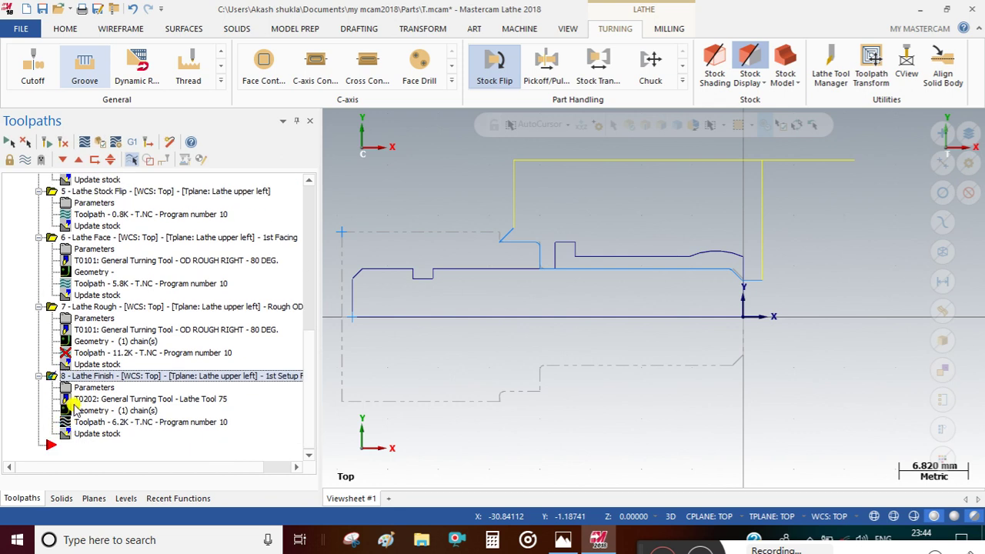
pyautogui.doubleClick(75, 402)
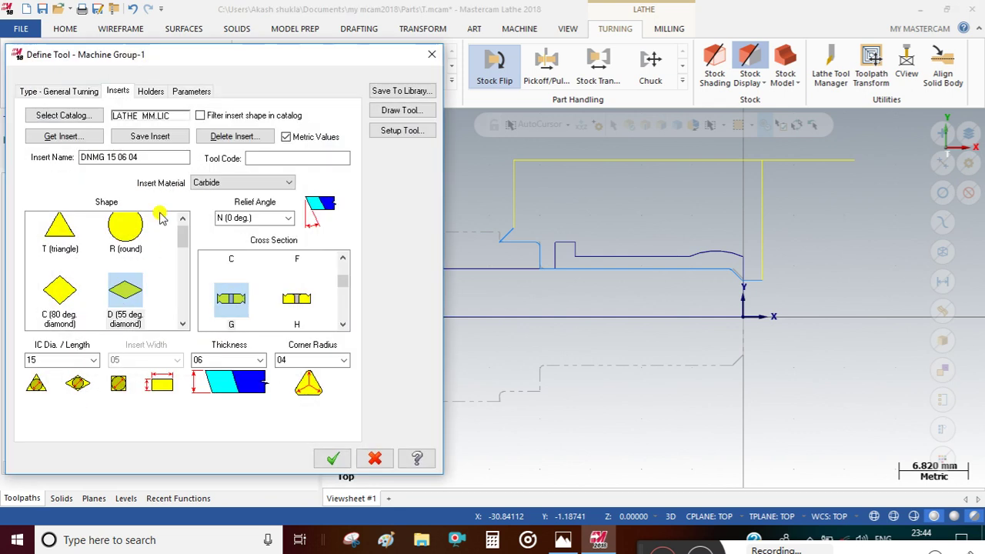
pyautogui.click(432, 53)
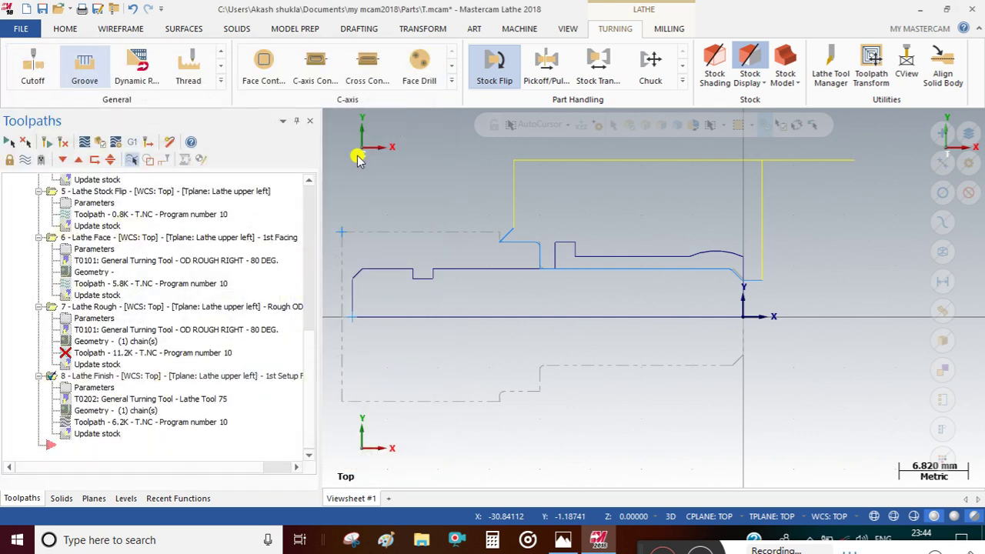
pyautogui.click(91, 412)
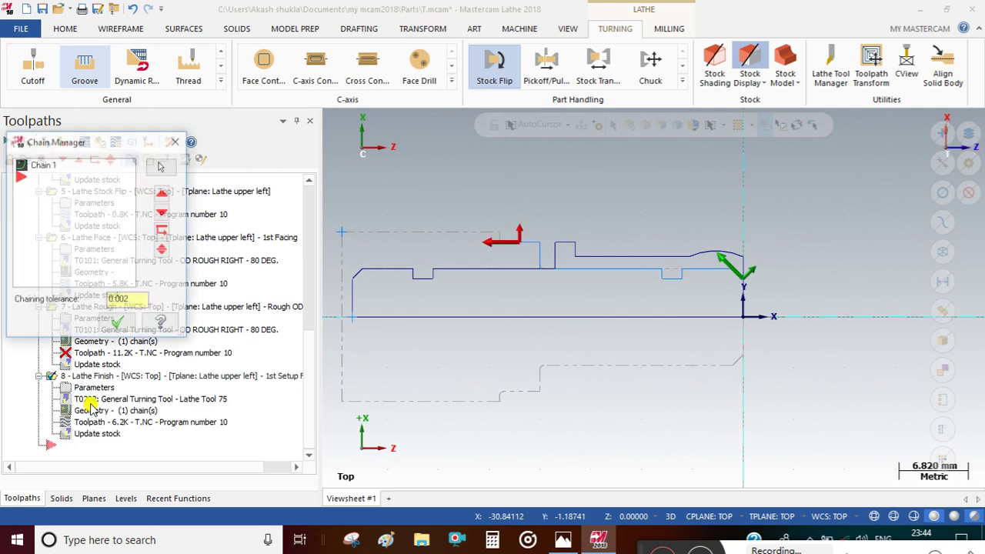
pyautogui.click(67, 165)
pyautogui.rightClick(69, 165)
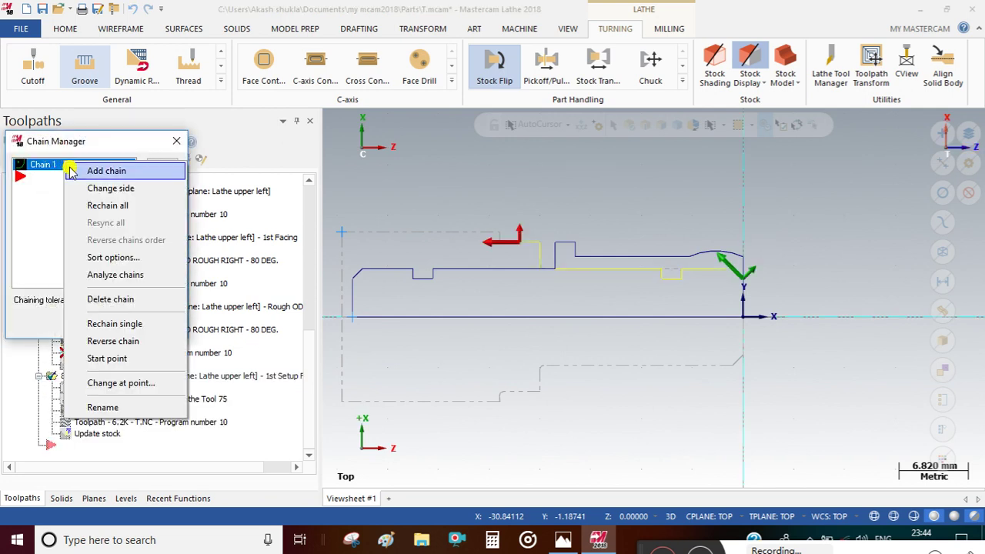
pyautogui.click(106, 206)
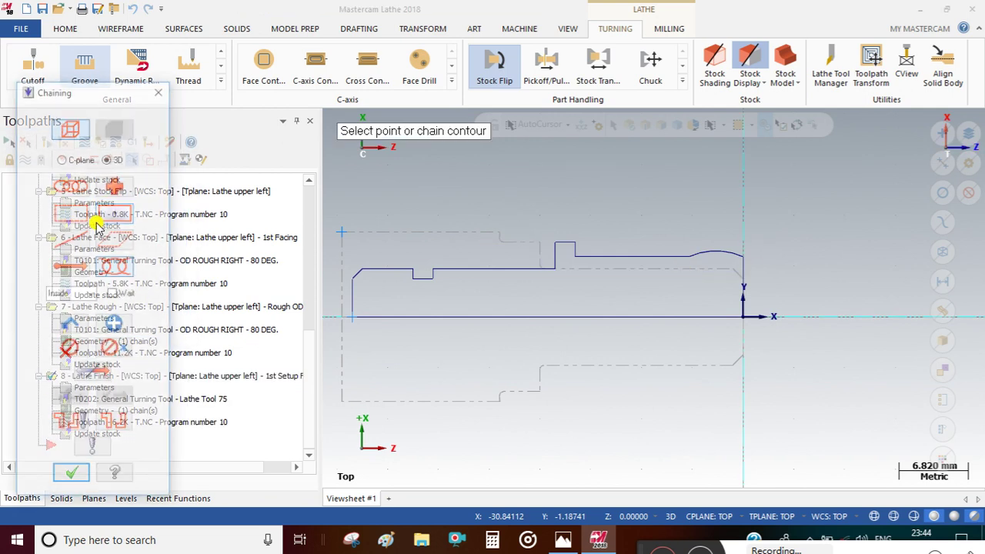
pyautogui.click(69, 324)
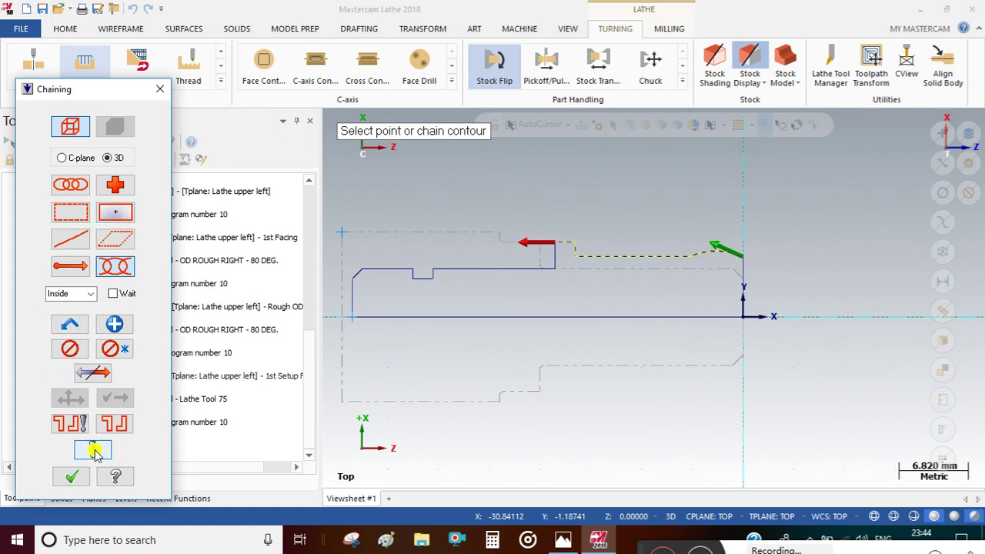
pyautogui.click(71, 477)
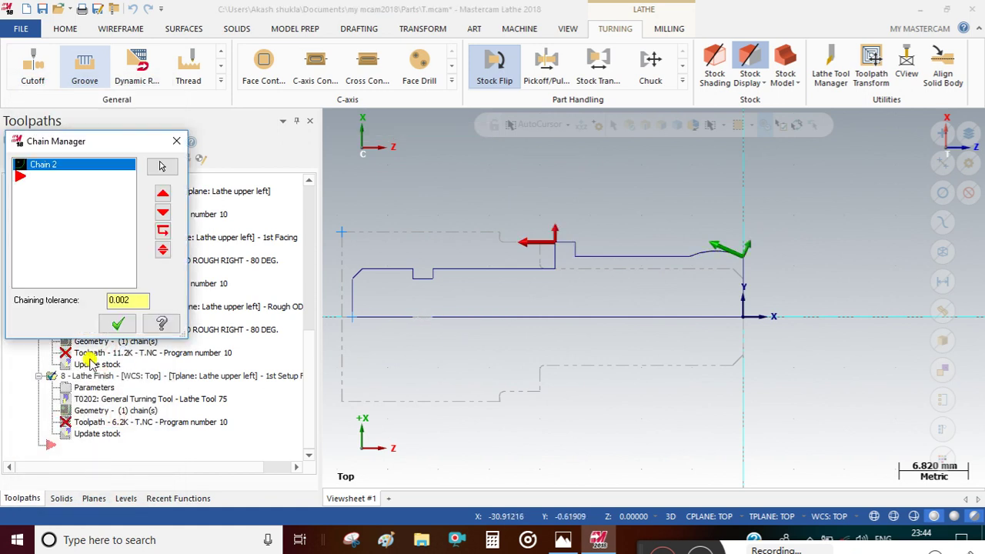
pyautogui.click(117, 325)
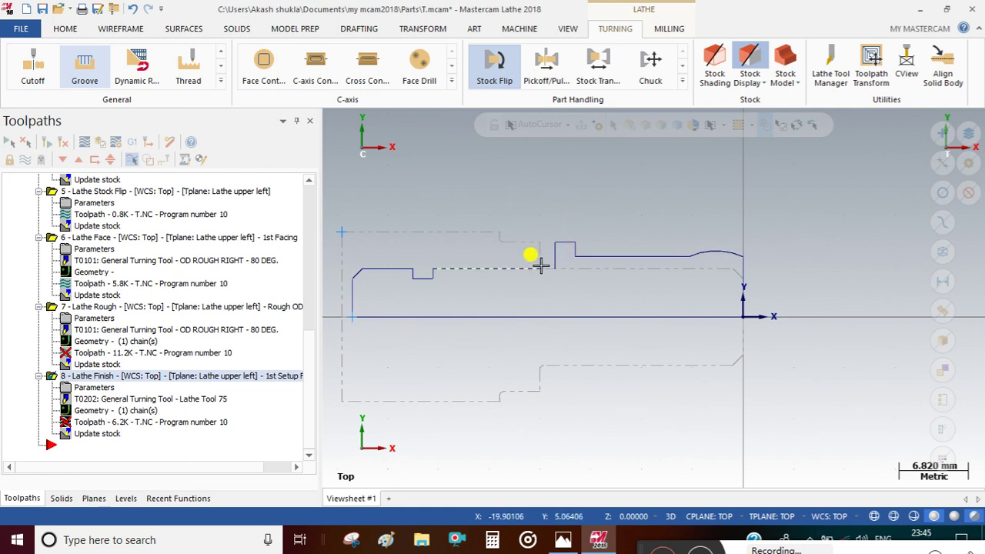
# - Select all the operations and regenerate their toolpaths
pyautogui.click(9, 143)
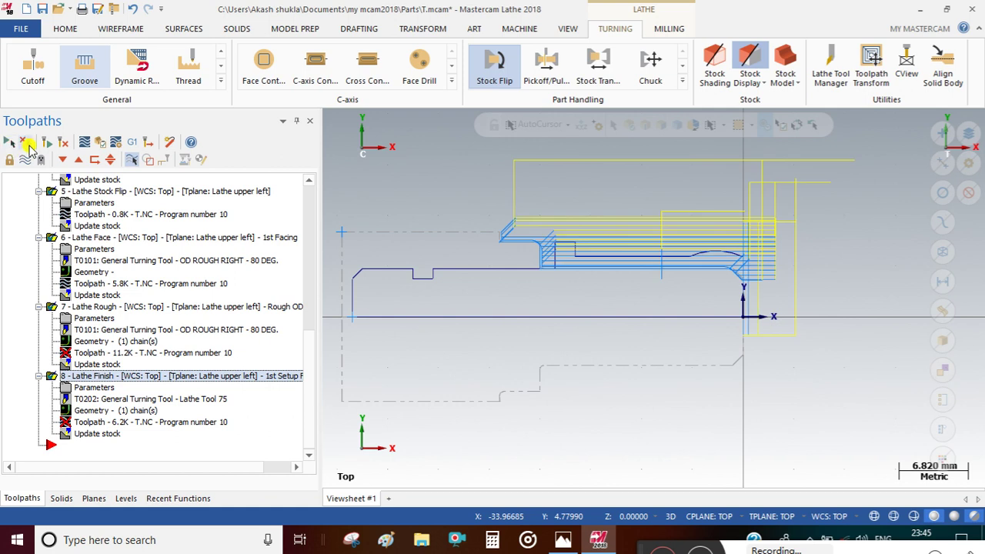
pyautogui.click(44, 143)
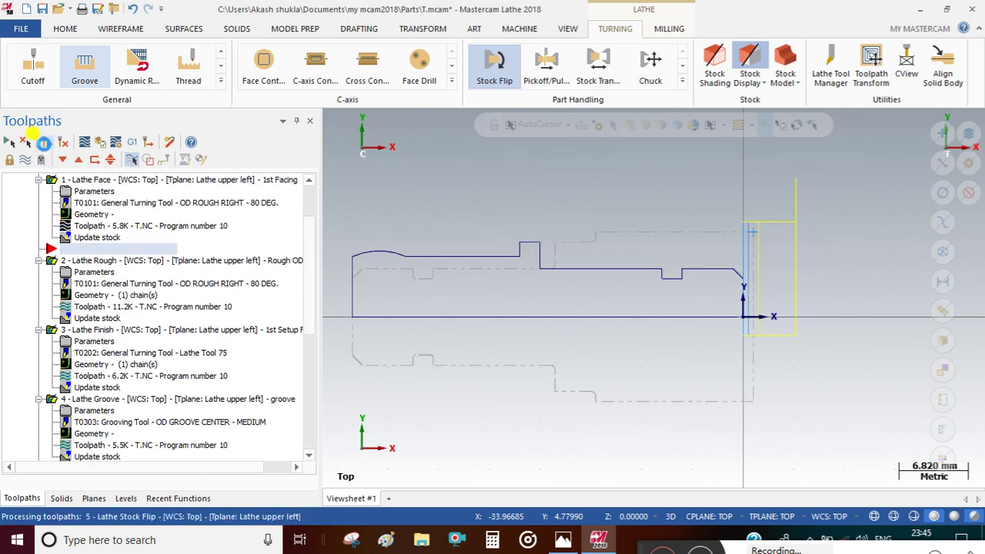
pyautogui.click(38, 138)
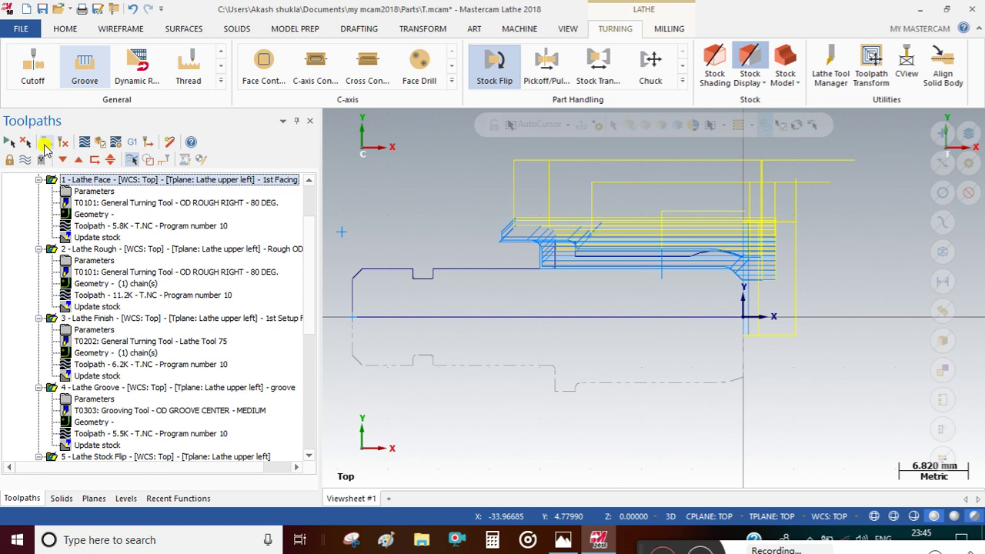
# - Play the backplot of all the operations from the first facing through the copied finishing pass
pyautogui.click(83, 142)
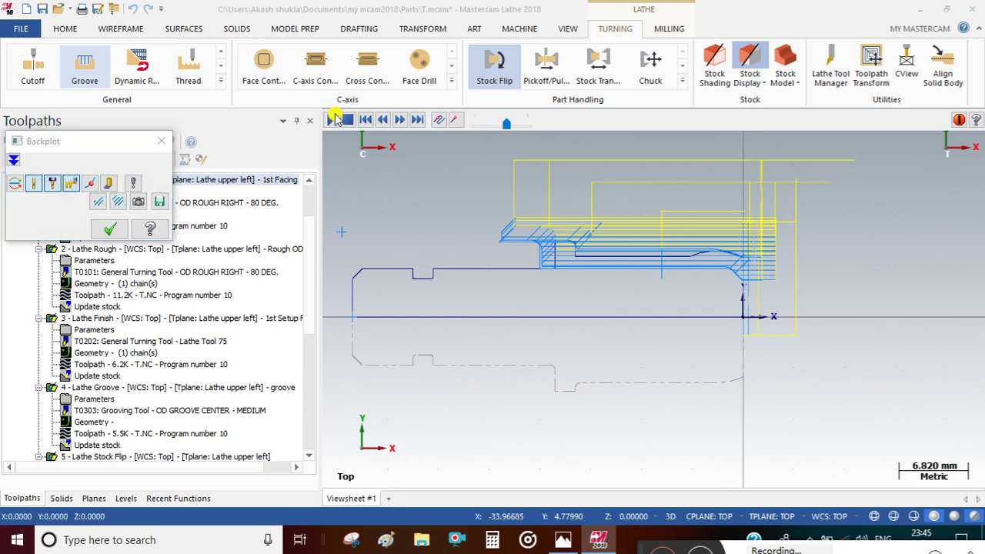
pyautogui.click(330, 120)
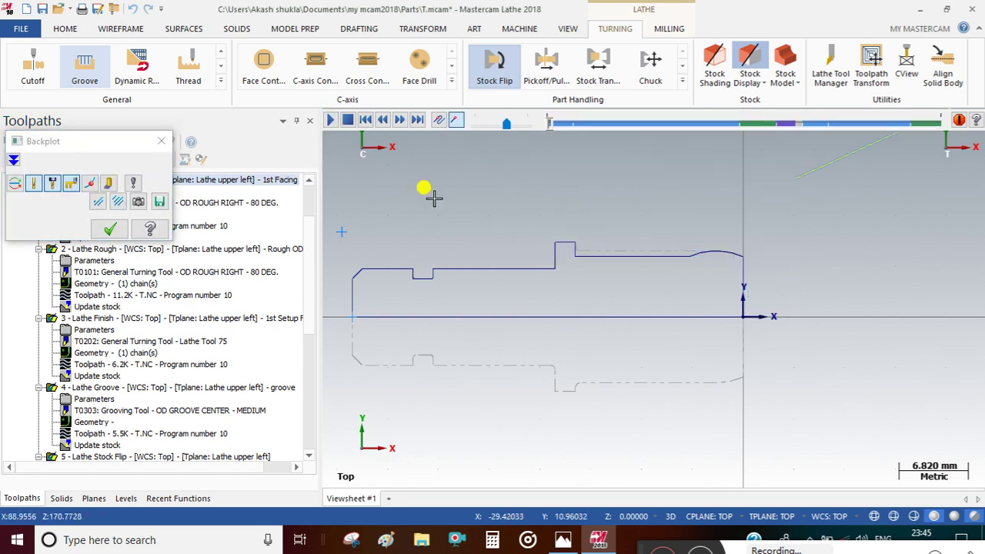
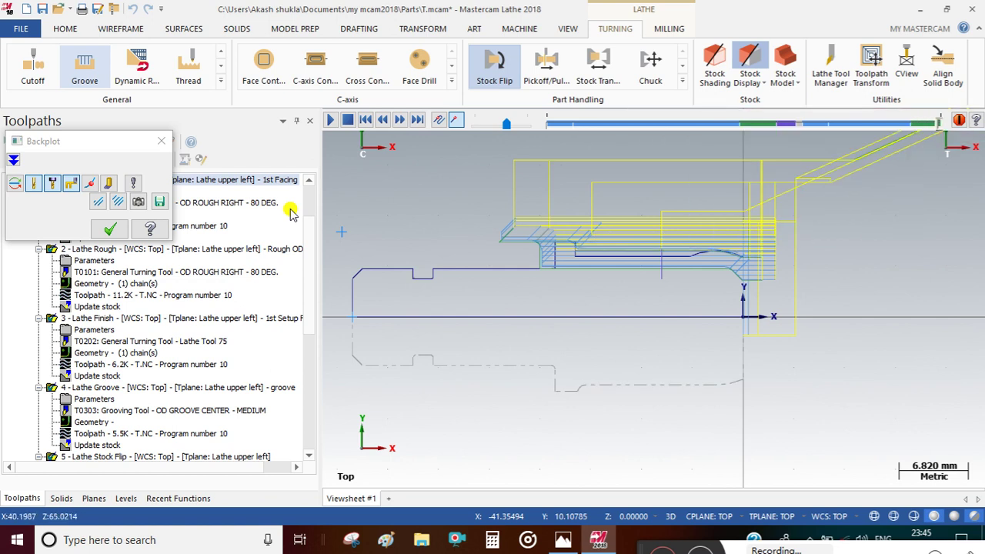
pyautogui.click(124, 226)
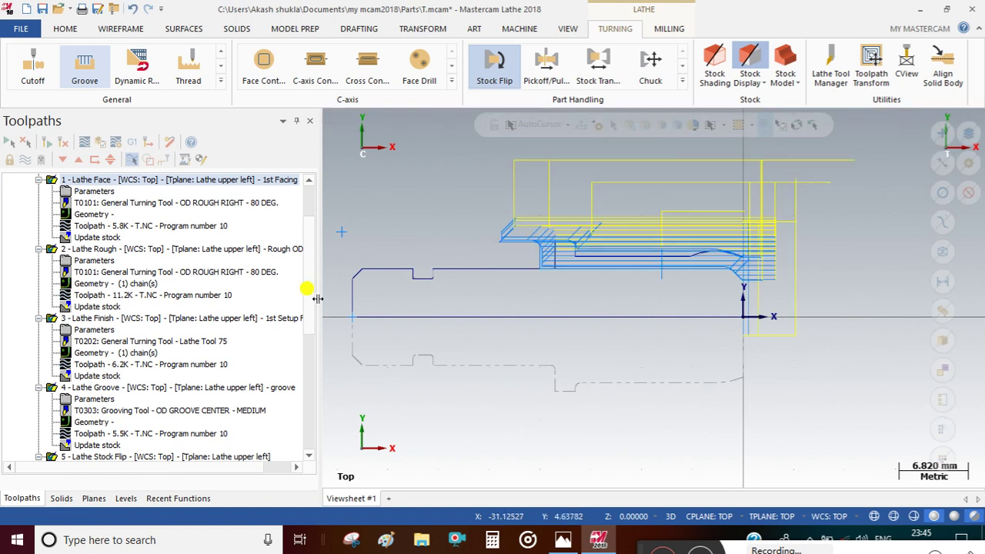
# - Set the copied Lathe Rough operation's plunge cutting to allow plunging in relief, and regenerate its toolpath
pyautogui.hotkey('ctrl', 'v')
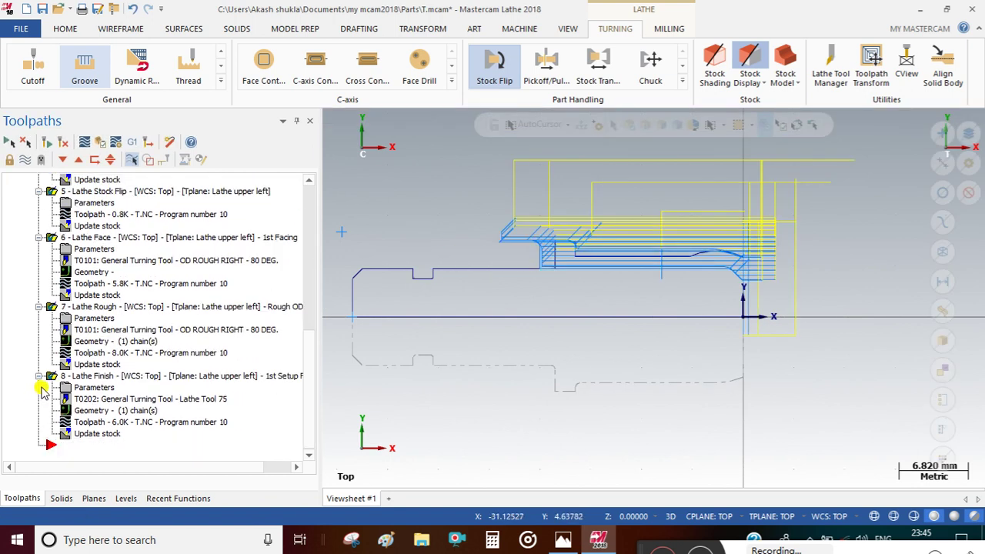
pyautogui.click(47, 306)
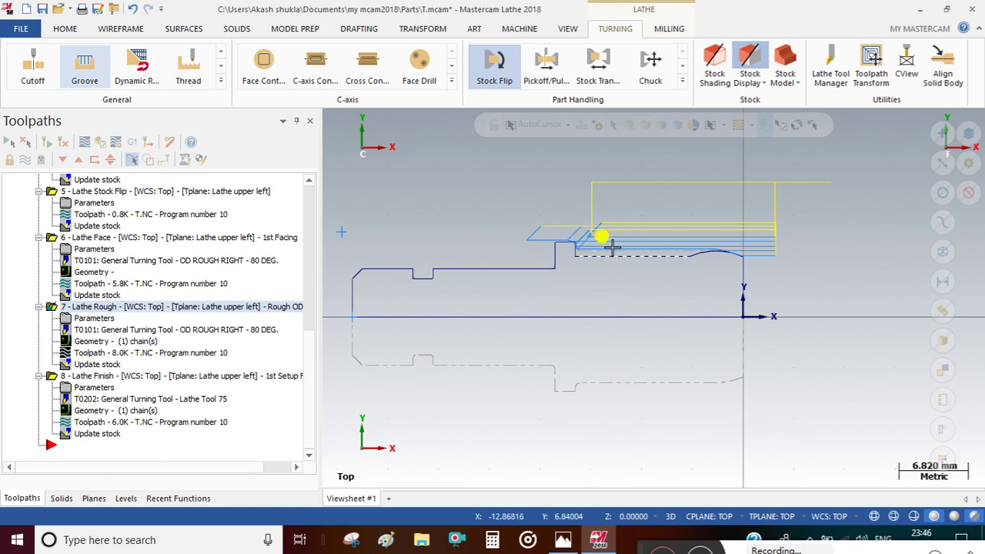
pyautogui.click(77, 321)
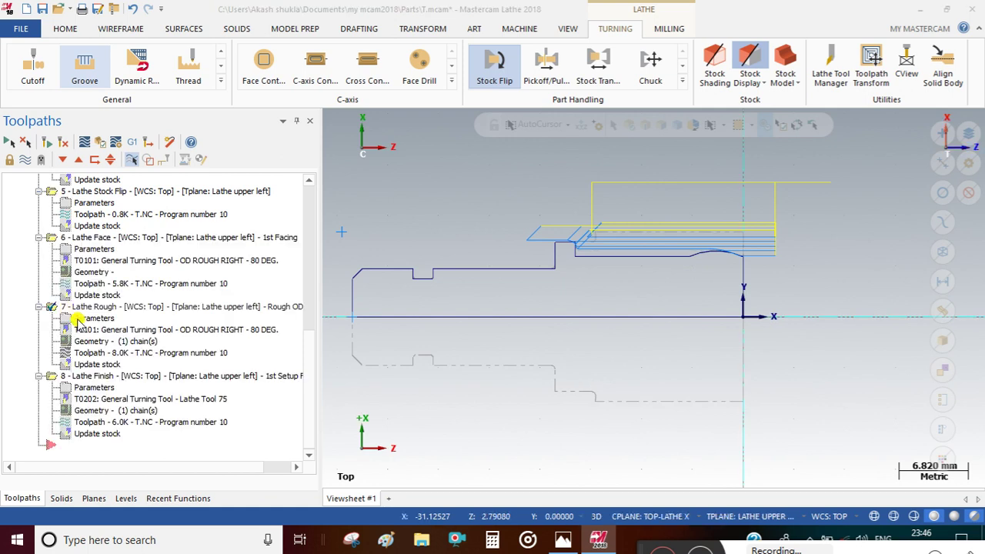
pyautogui.click(442, 283)
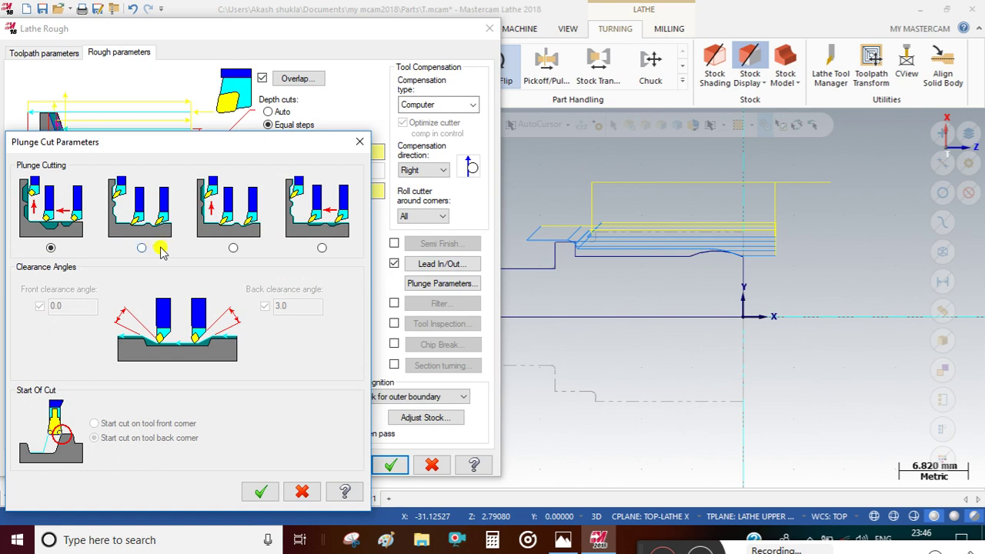
pyautogui.click(232, 248)
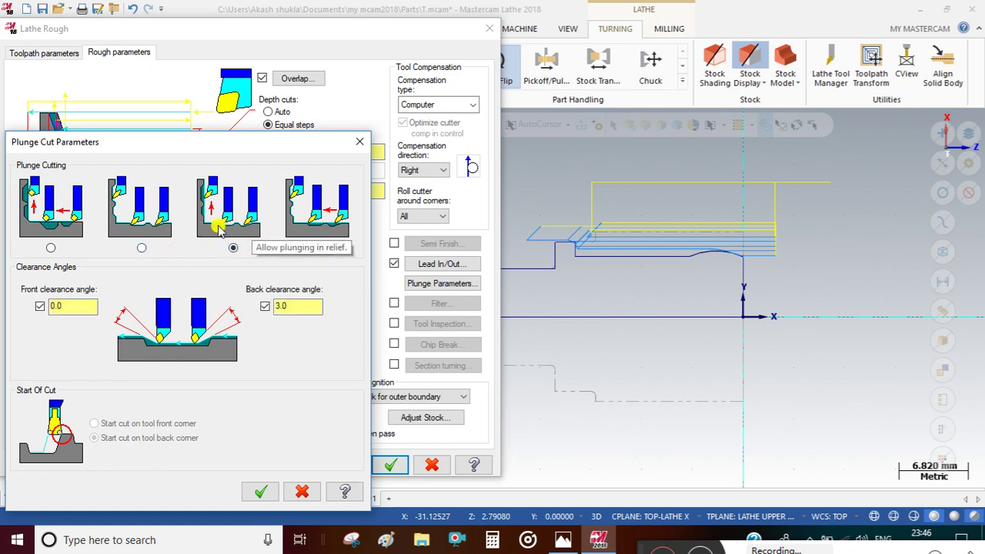
pyautogui.click(260, 491)
pyautogui.click(390, 464)
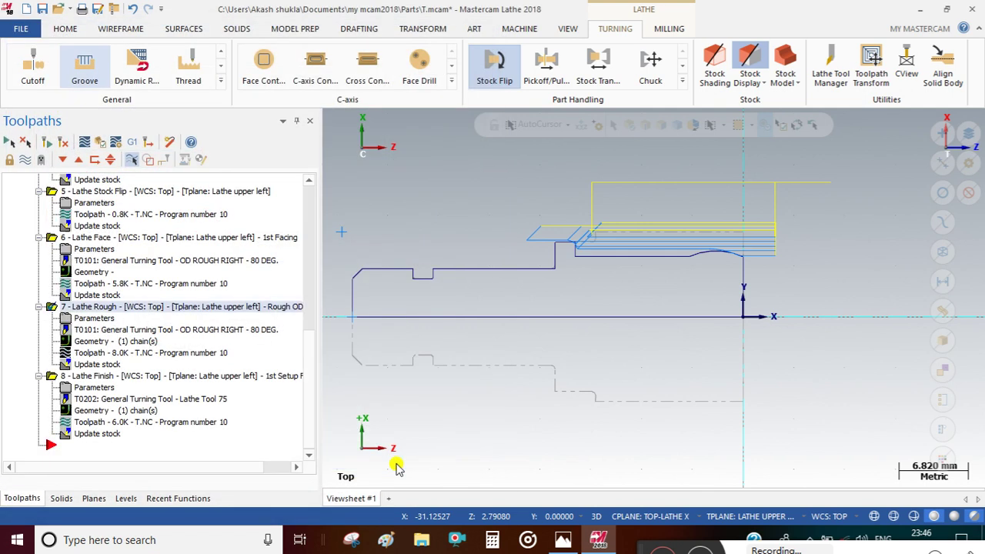
pyautogui.click(51, 146)
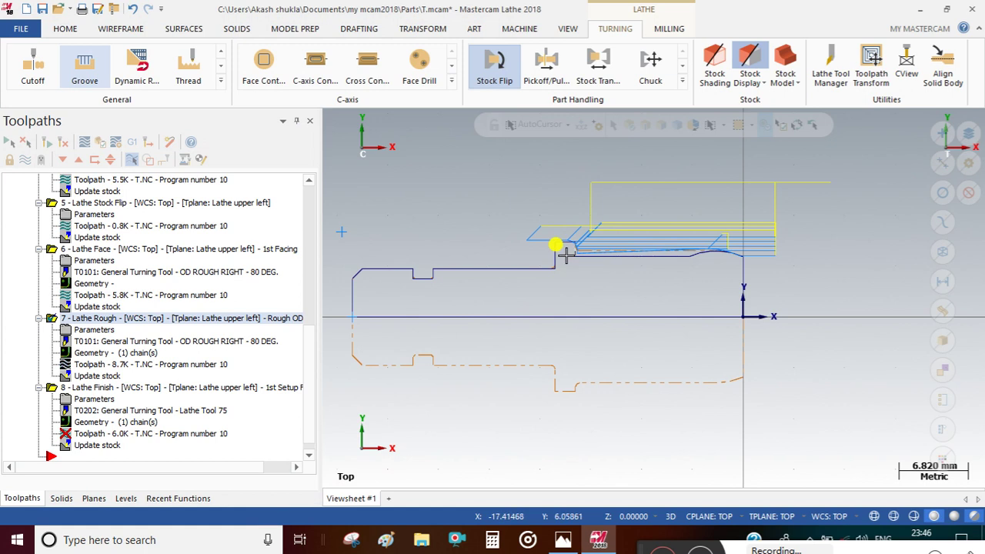
# - Change the copied Lathe Rough operation's tool to the T2121 R0.8 OD FINISH RIGHT - 35 DEG. library tool
pyautogui.click(67, 328)
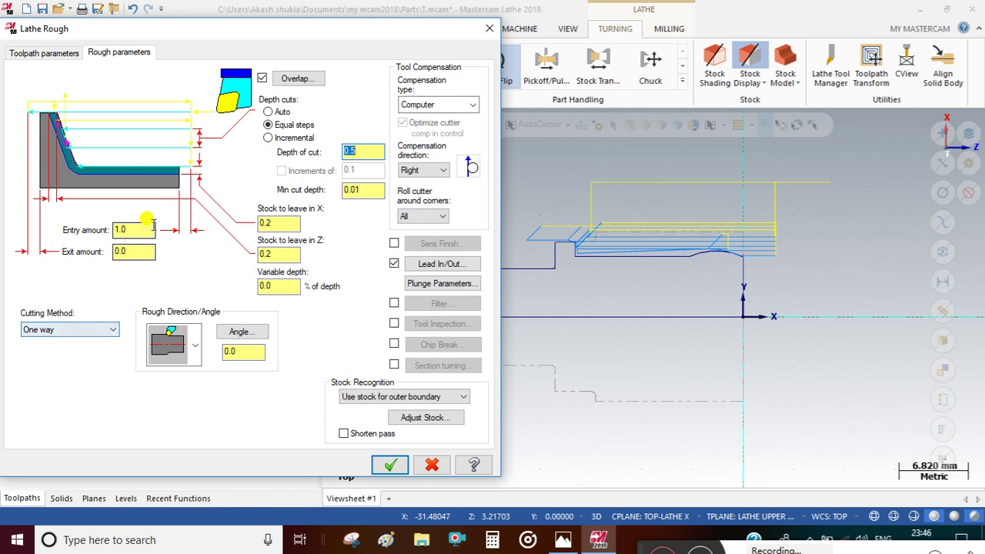
pyautogui.click(46, 52)
pyautogui.scroll(-3, 123, 233)
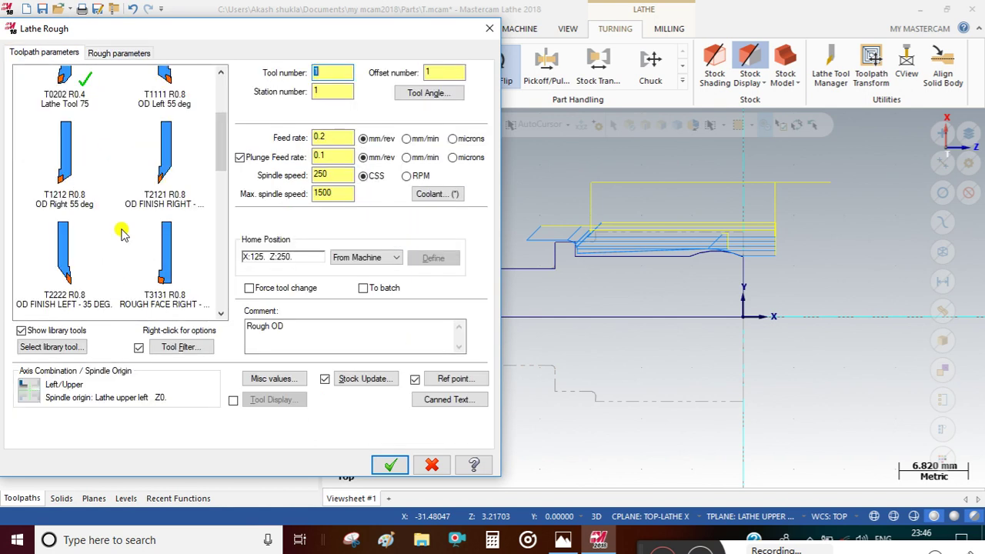
pyautogui.click(165, 162)
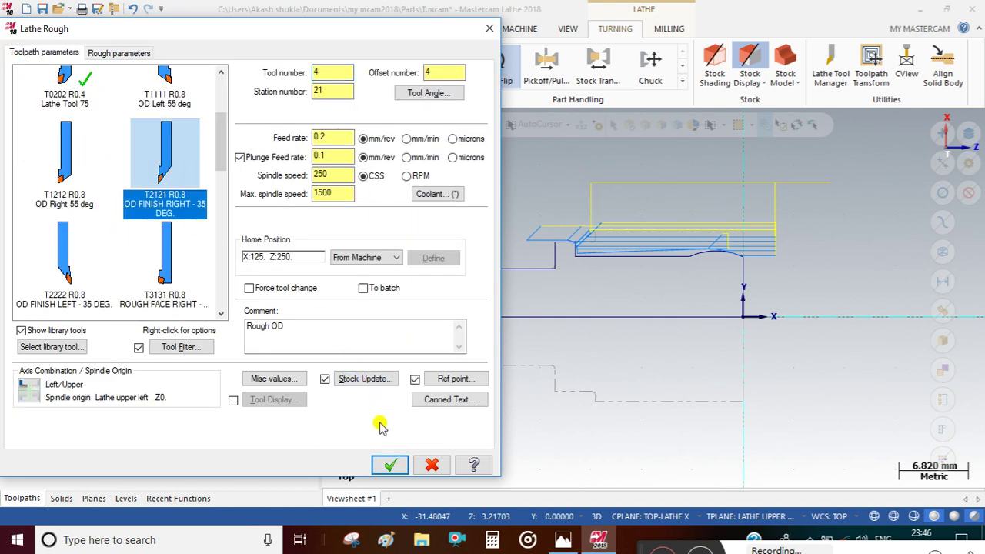
pyautogui.click(386, 465)
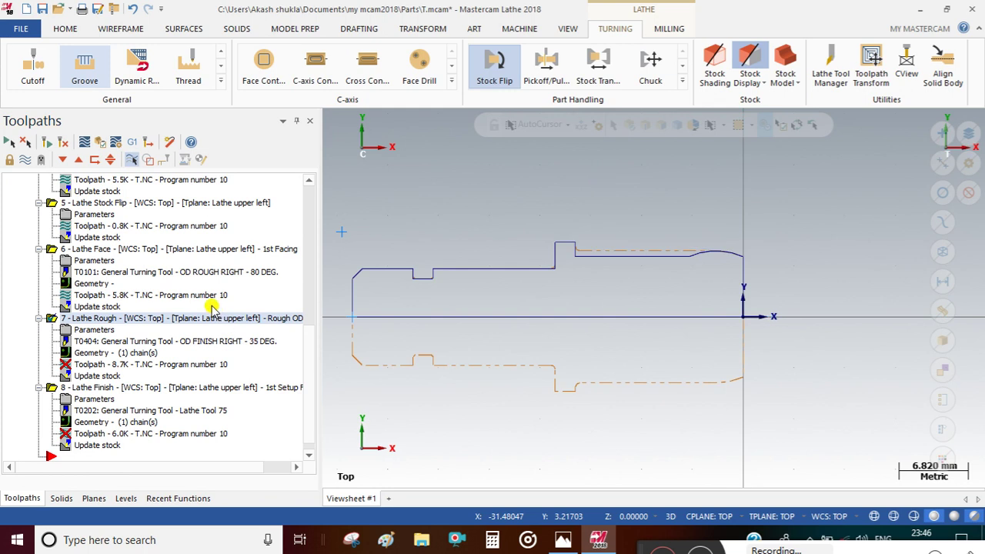
# - Regenerate the copied Lathe Rough operation's toolpath with its 35-degree tool
pyautogui.click(54, 146)
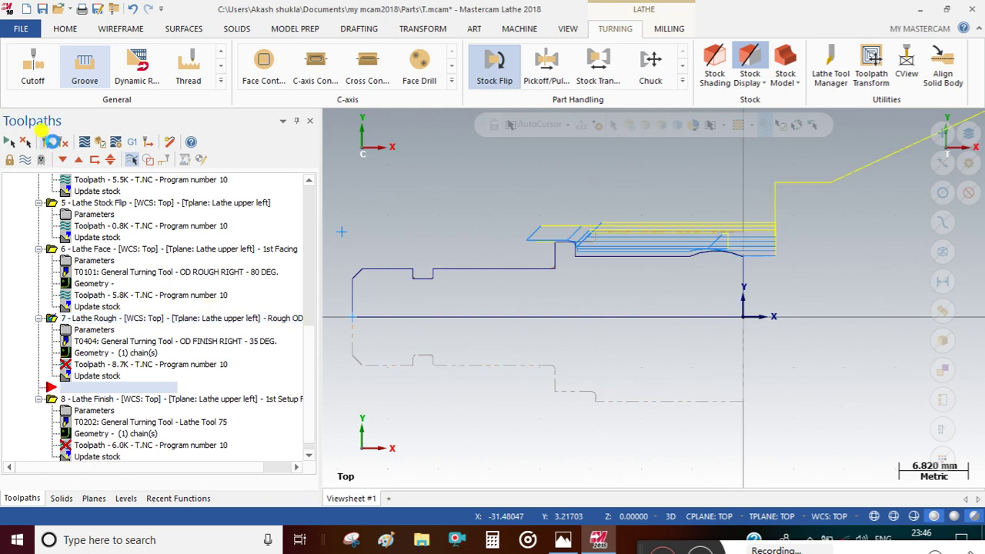
pyautogui.click(88, 248)
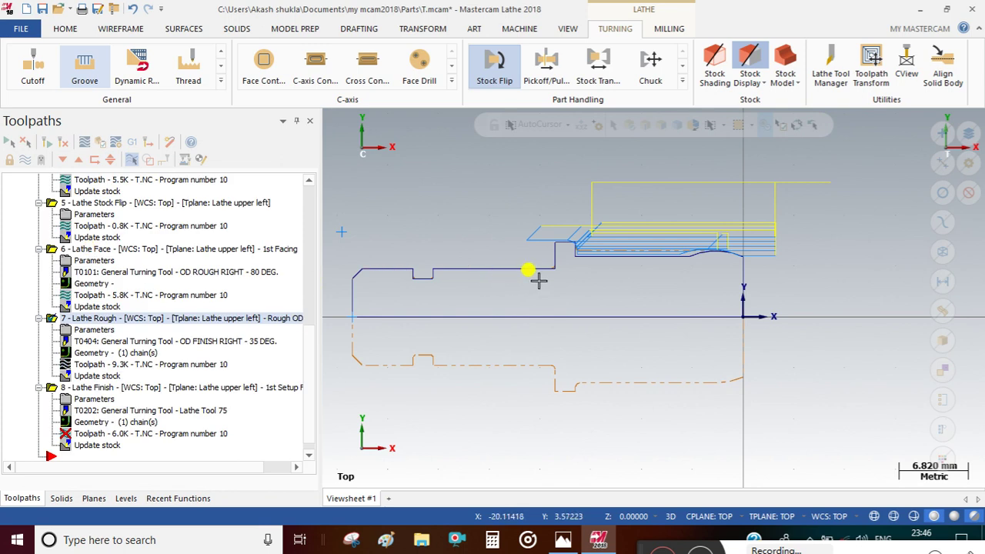
pyautogui.scroll(-1, 105, 346)
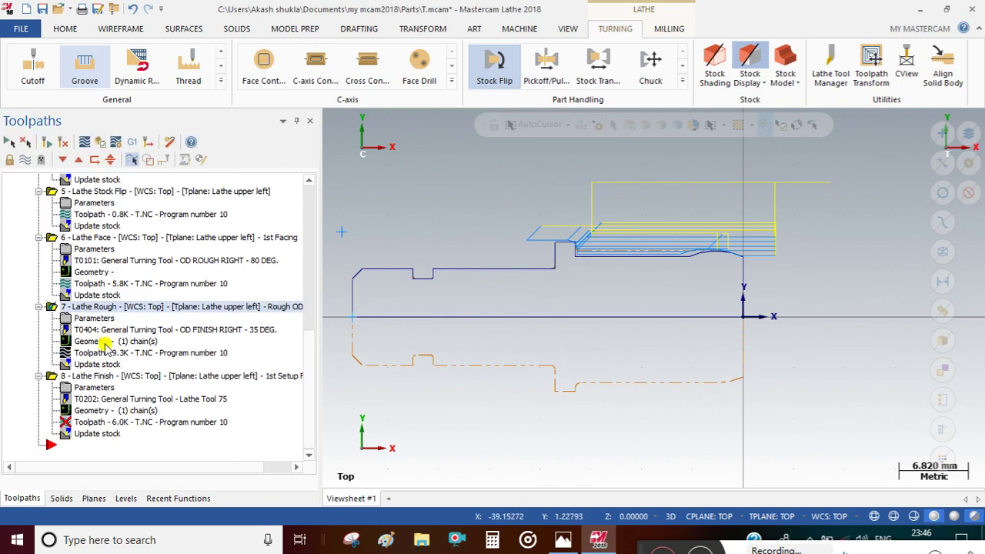
# - Open the copied Lathe Finish operation's toolpath parameters and start defining a new general turning tool
pyautogui.click(52, 376)
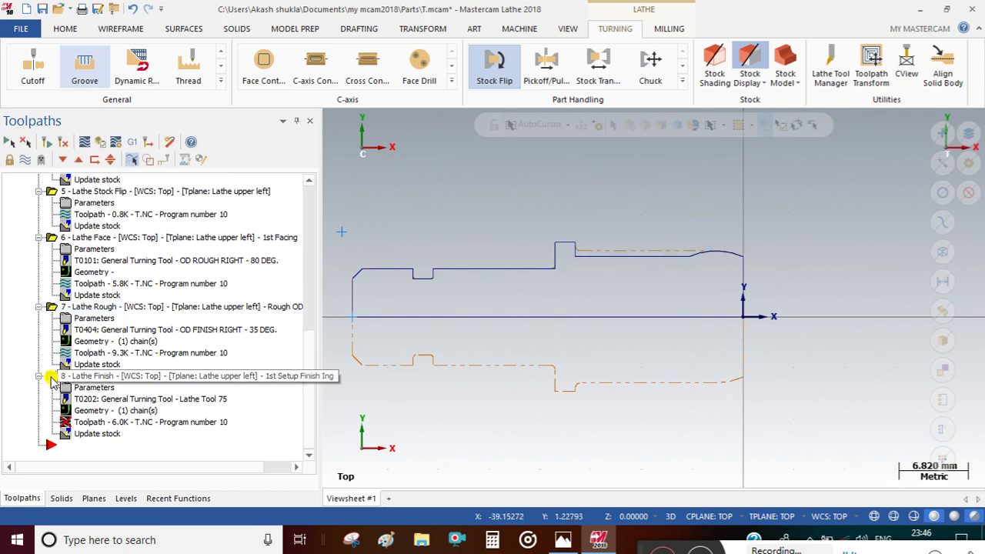
pyautogui.click(68, 388)
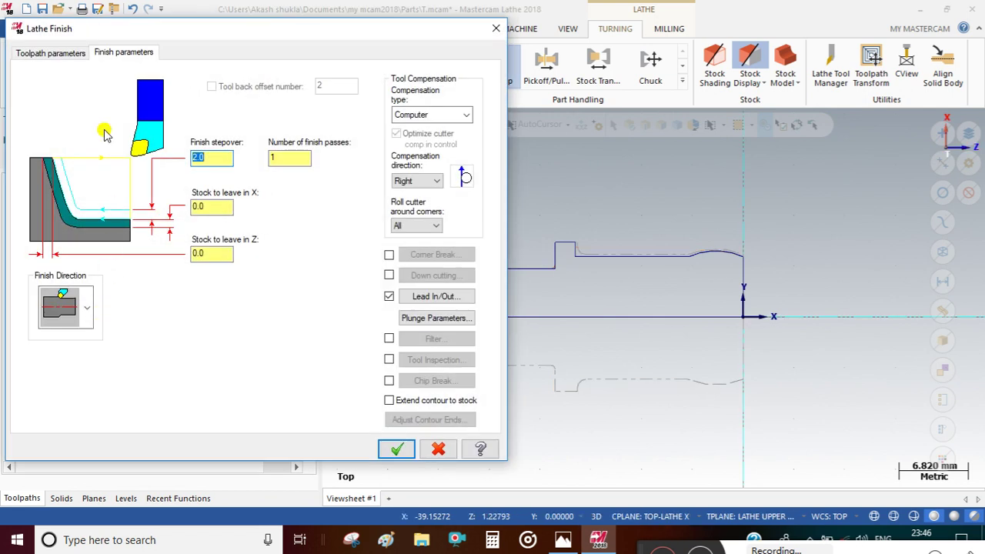
pyautogui.click(64, 53)
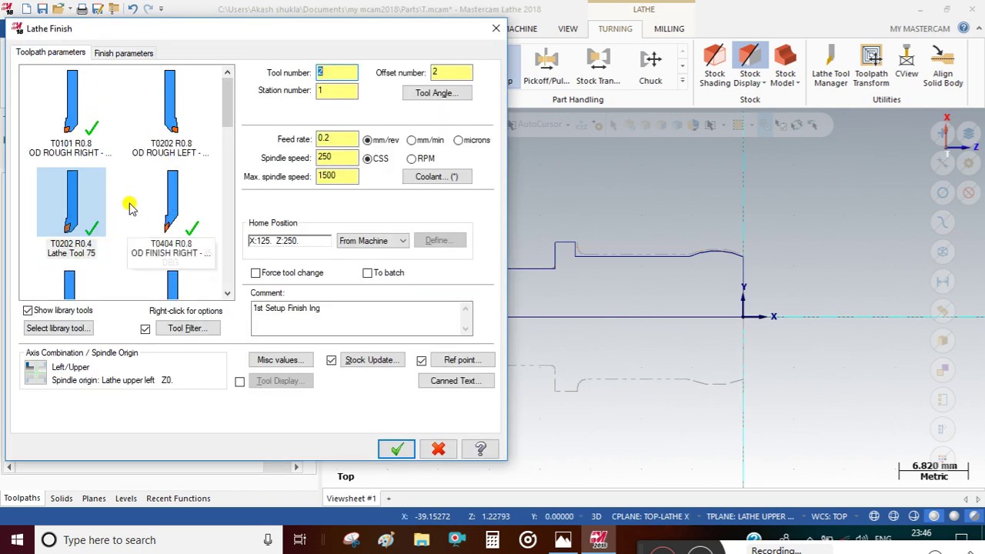
pyautogui.scroll(-3, 129, 208)
pyautogui.scroll(-3, 83, 244)
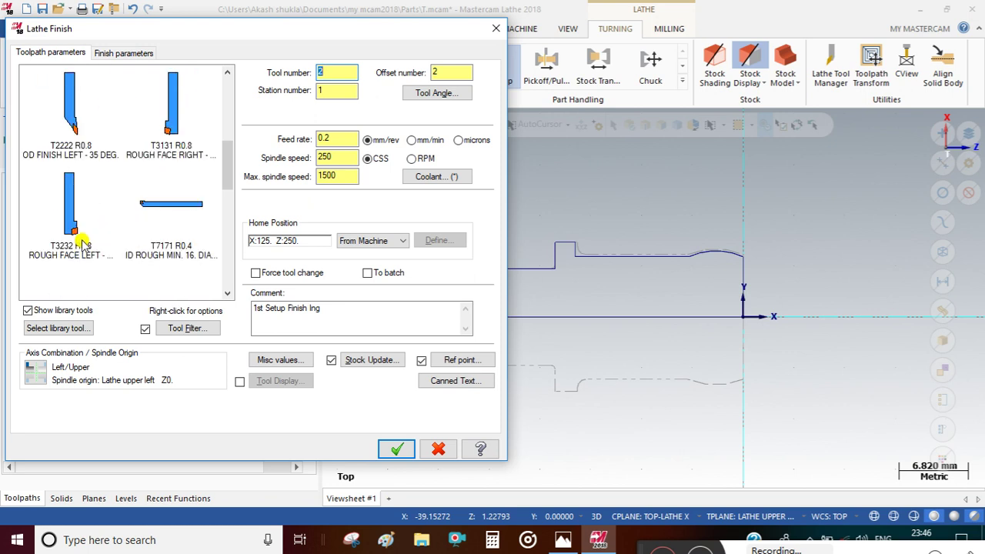
pyautogui.rightClick(107, 182)
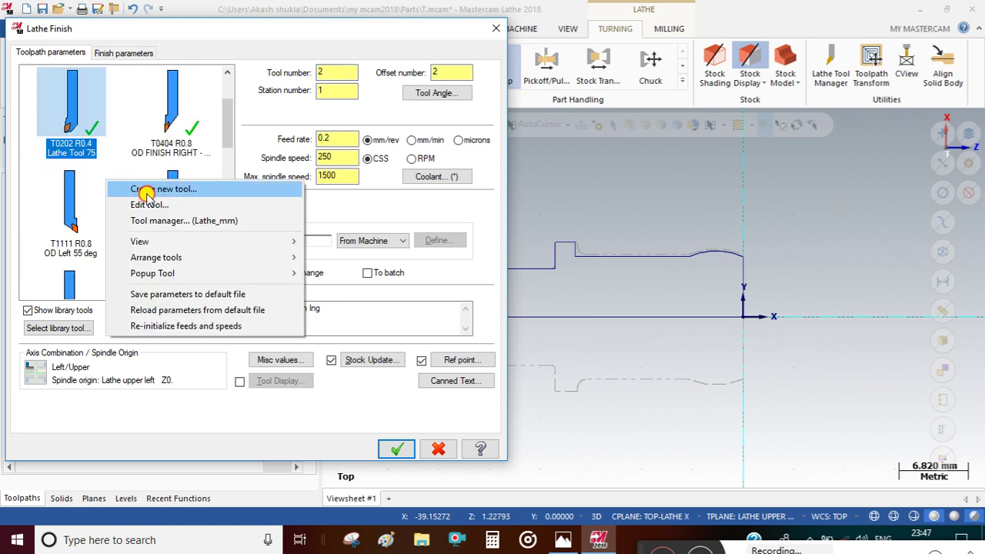
pyautogui.click(146, 190)
pyautogui.click(119, 200)
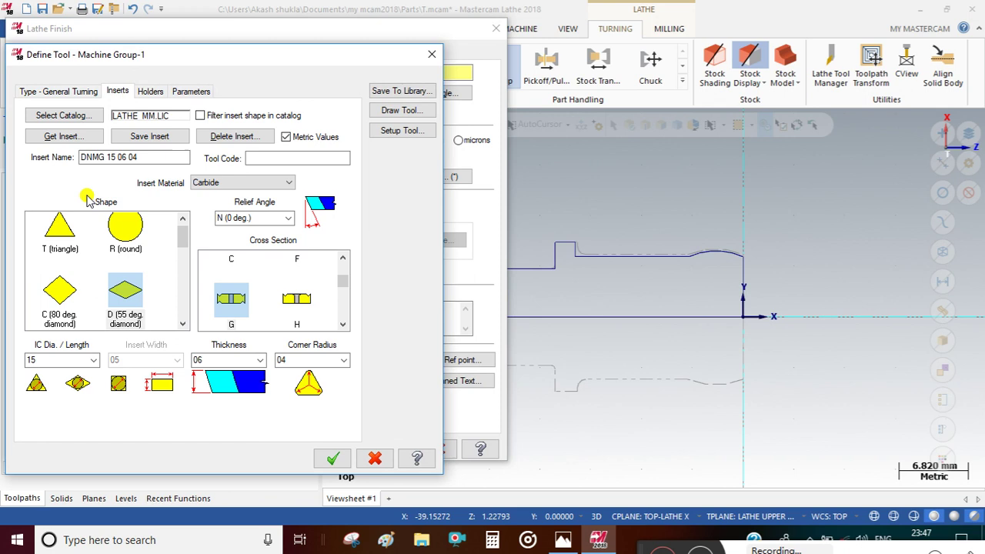
# - Load the VNMG 16 04 08 catalog insert for the new tool and set its corner radius to 04
pyautogui.click(51, 137)
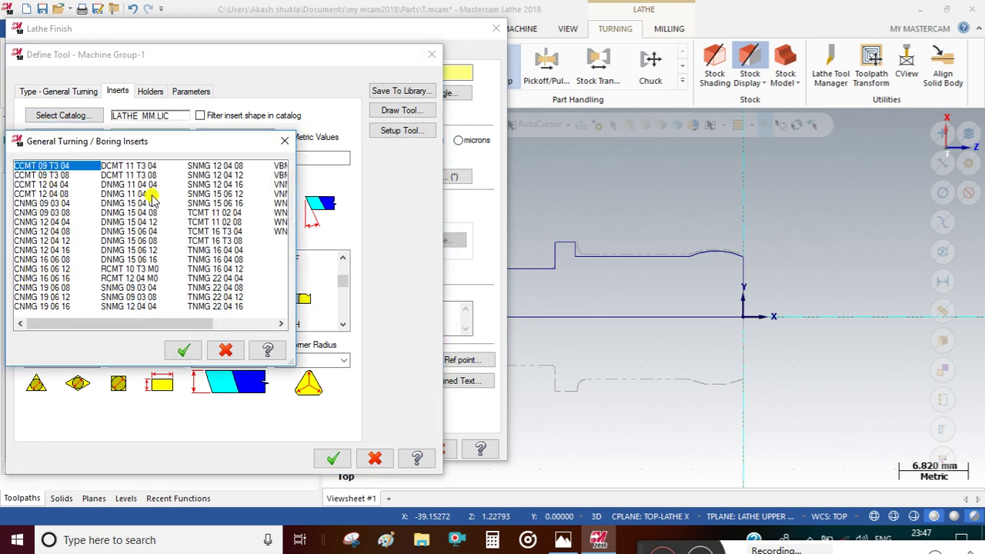
pyautogui.scroll(-1, 60, 285)
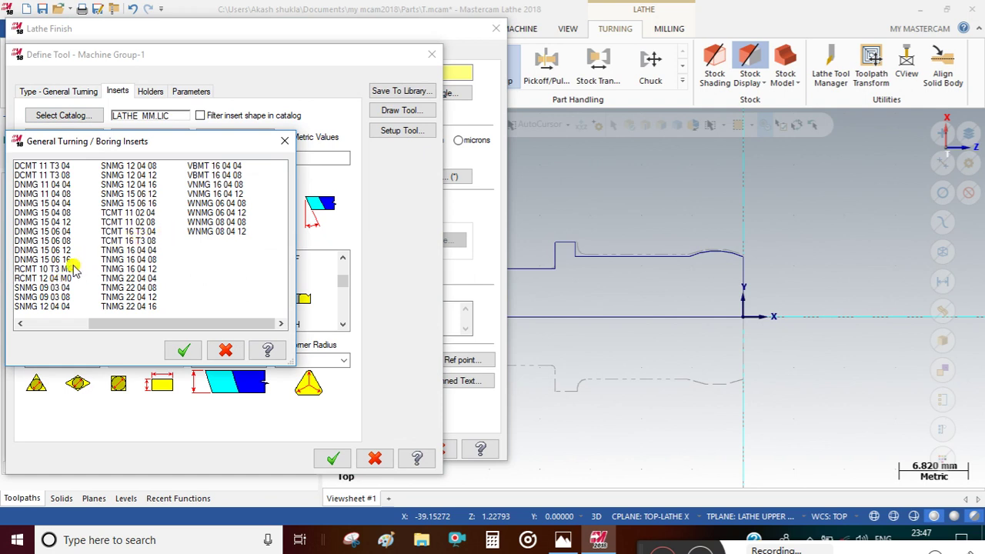
pyautogui.scroll(1, 74, 267)
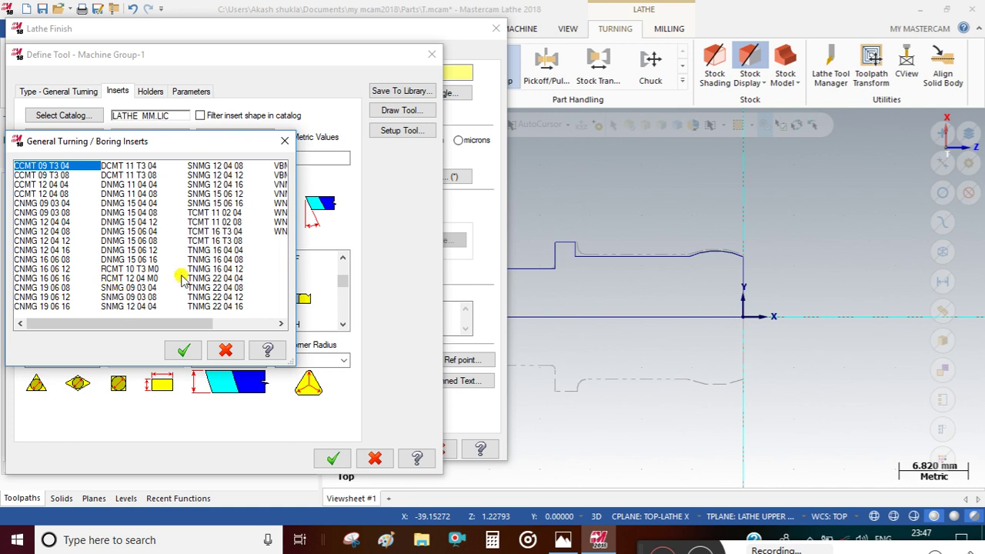
pyautogui.scroll(-1, 216, 277)
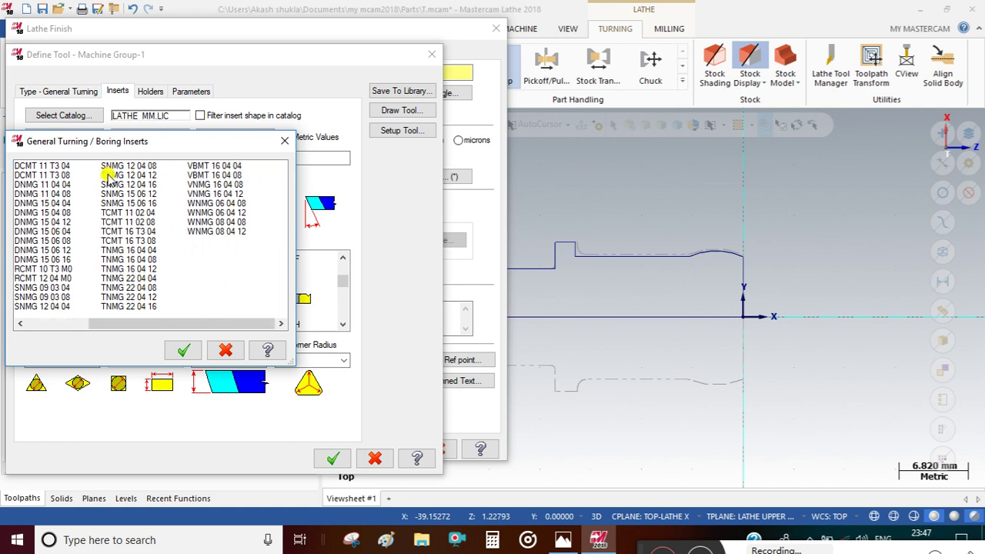
pyautogui.click(199, 186)
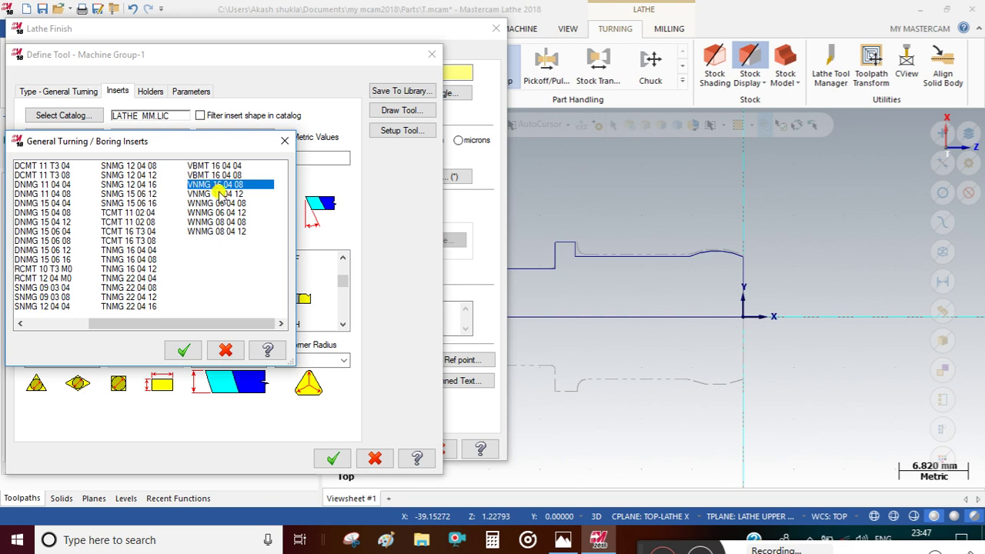
pyautogui.click(183, 350)
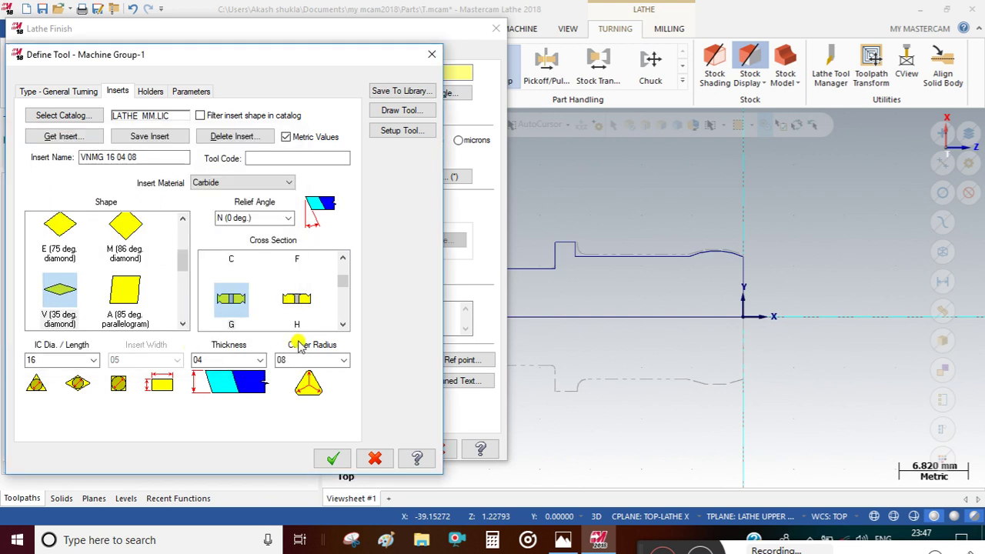
pyautogui.click(341, 360)
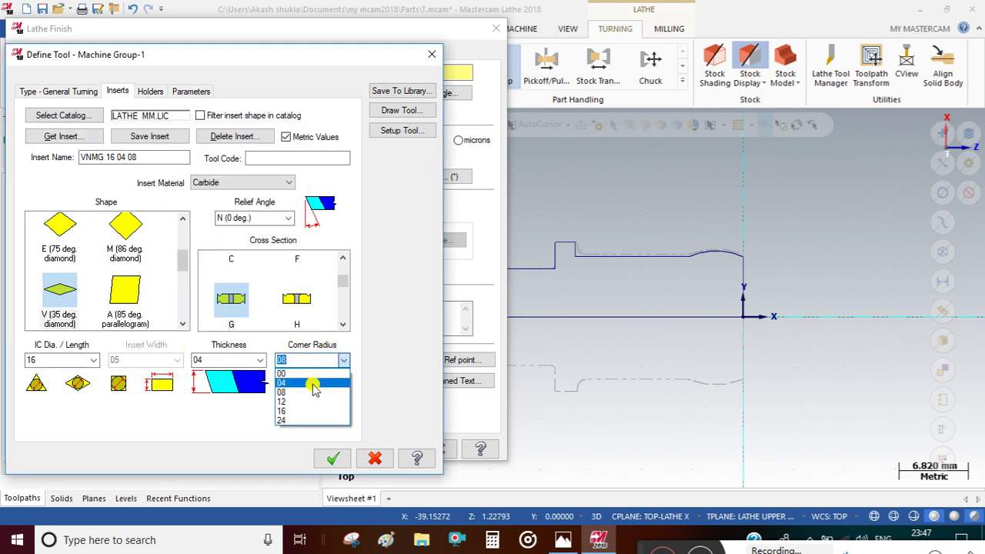
pyautogui.click(311, 383)
# - Give the new tool the J (-3 deg. side clr.) holder style and regenerate the copied Lathe Finish toolpath with it
pyautogui.click(150, 91)
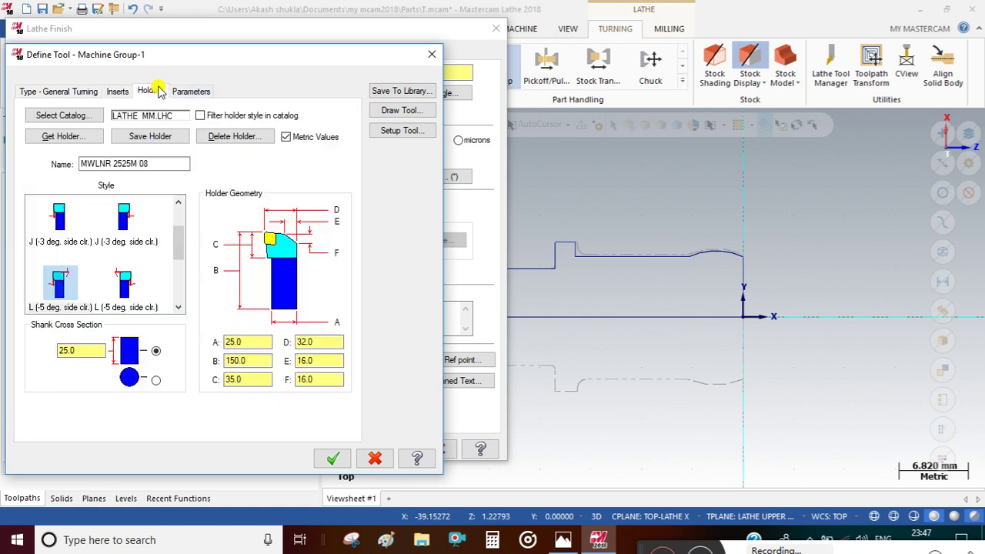
pyautogui.click(61, 231)
pyautogui.click(61, 271)
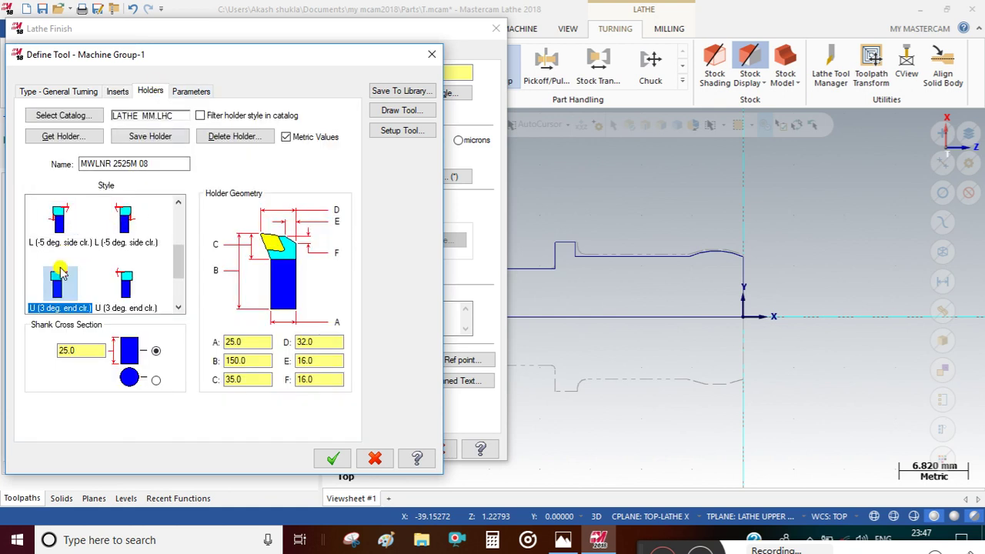
pyautogui.scroll(1, 60, 230)
pyautogui.click(60, 219)
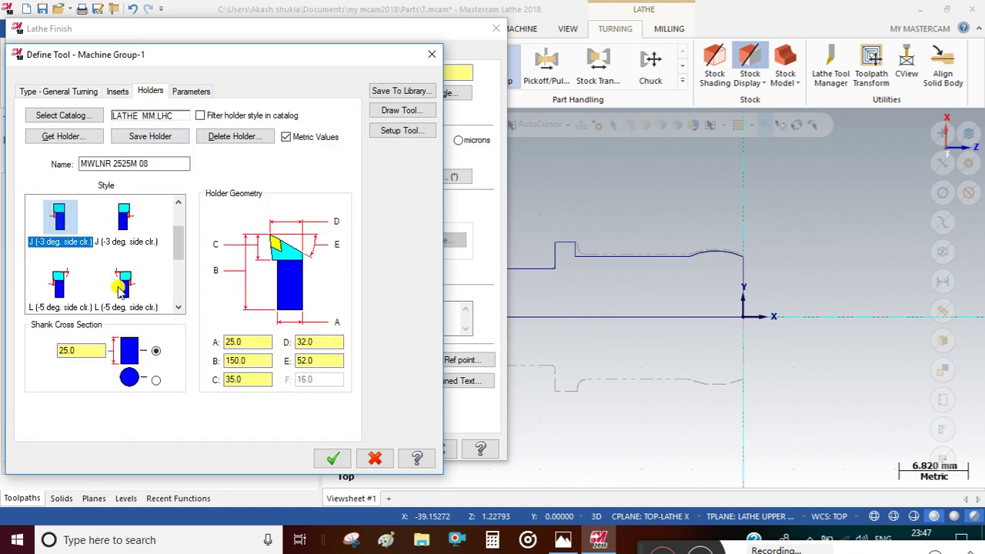
pyautogui.click(332, 458)
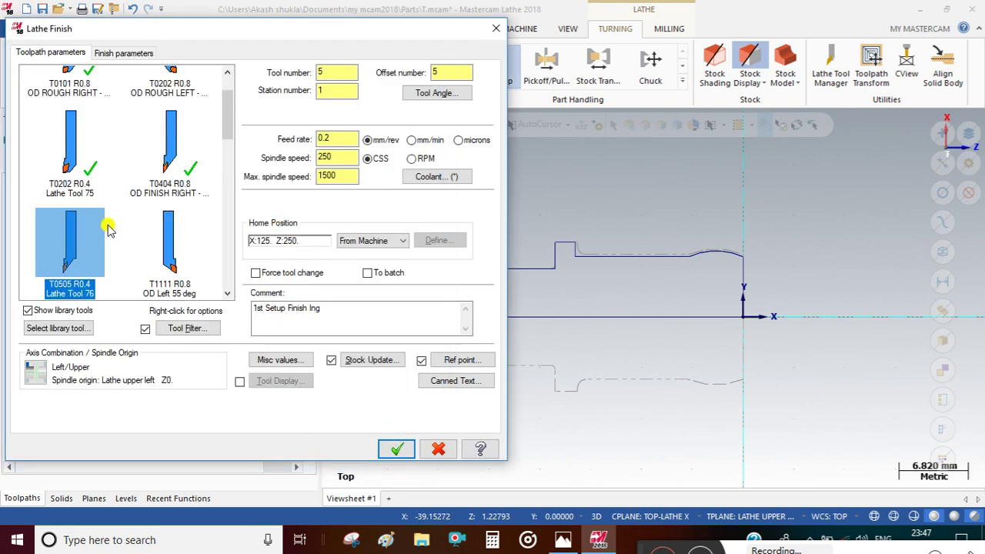
pyautogui.click(388, 448)
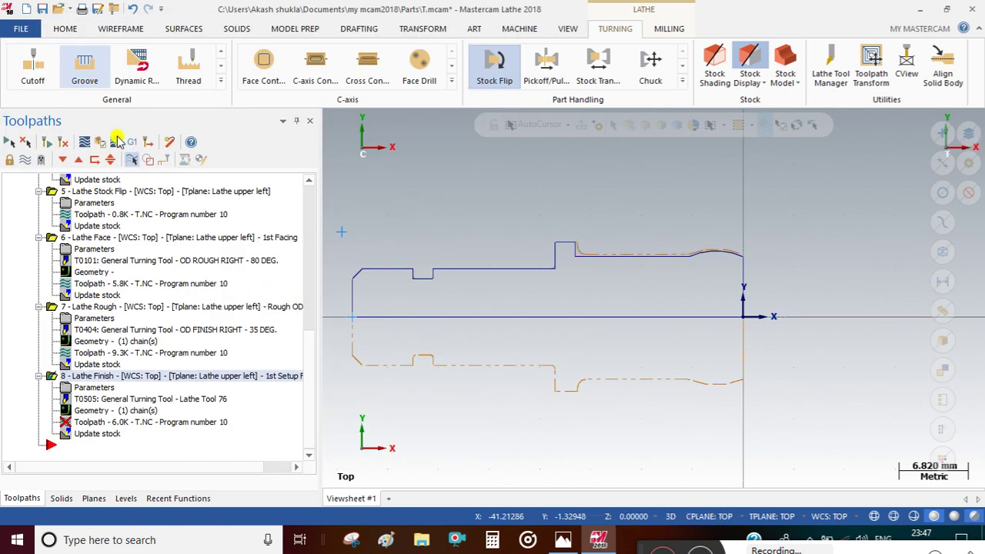
pyautogui.click(60, 145)
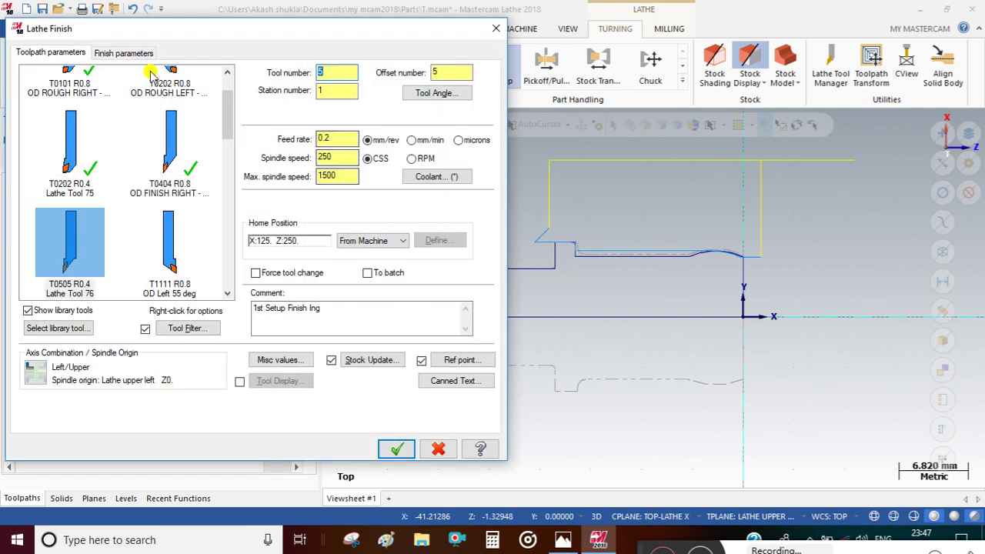
# - Set the copied Lathe Finish operation's plunge cutting to the third option and regenerate its toolpath
pyautogui.click(120, 52)
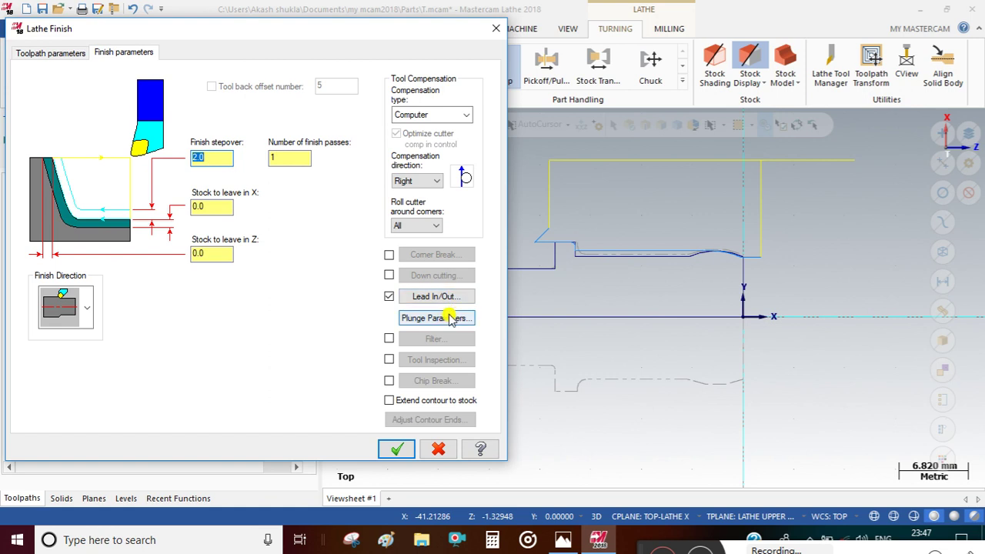
pyautogui.click(456, 317)
pyautogui.click(235, 248)
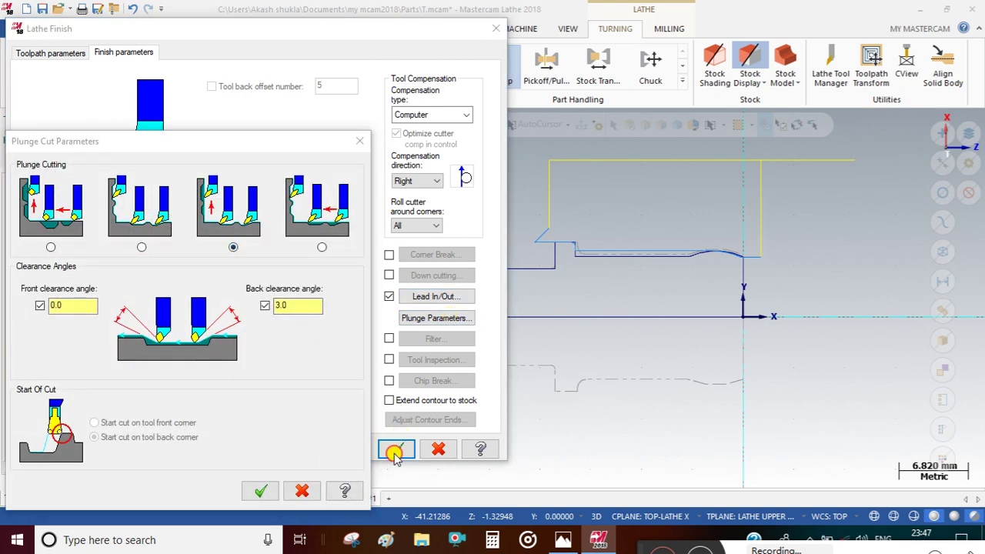
pyautogui.click(260, 490)
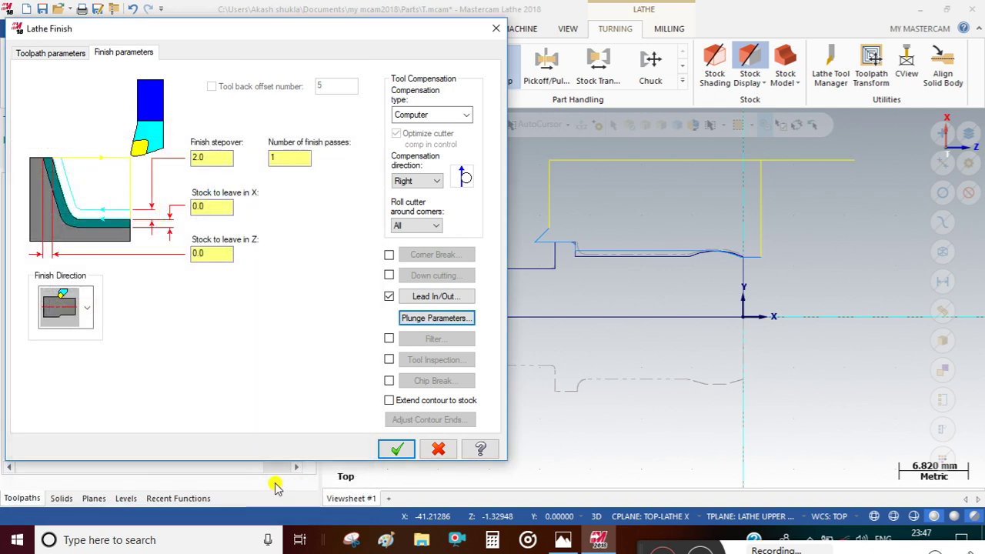
pyautogui.click(394, 447)
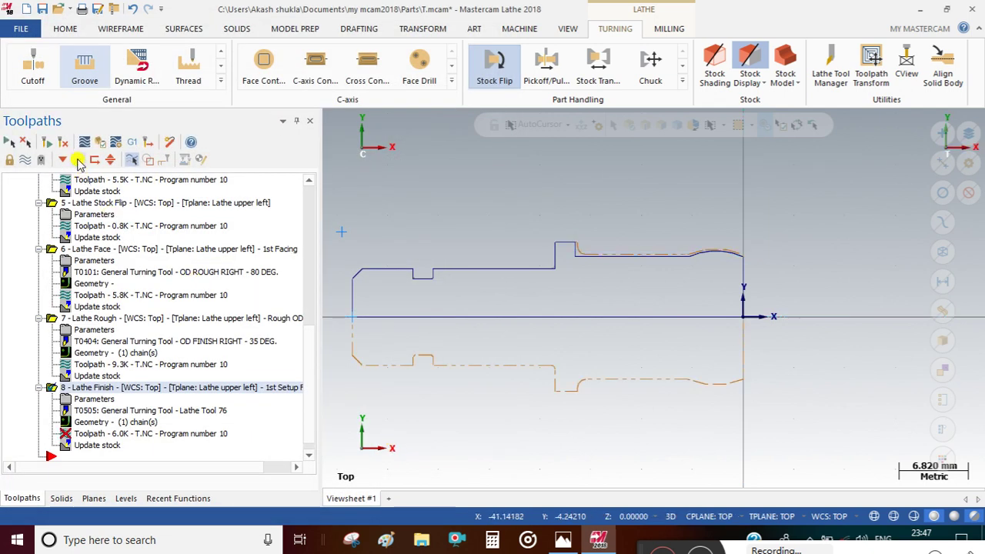
pyautogui.click(55, 146)
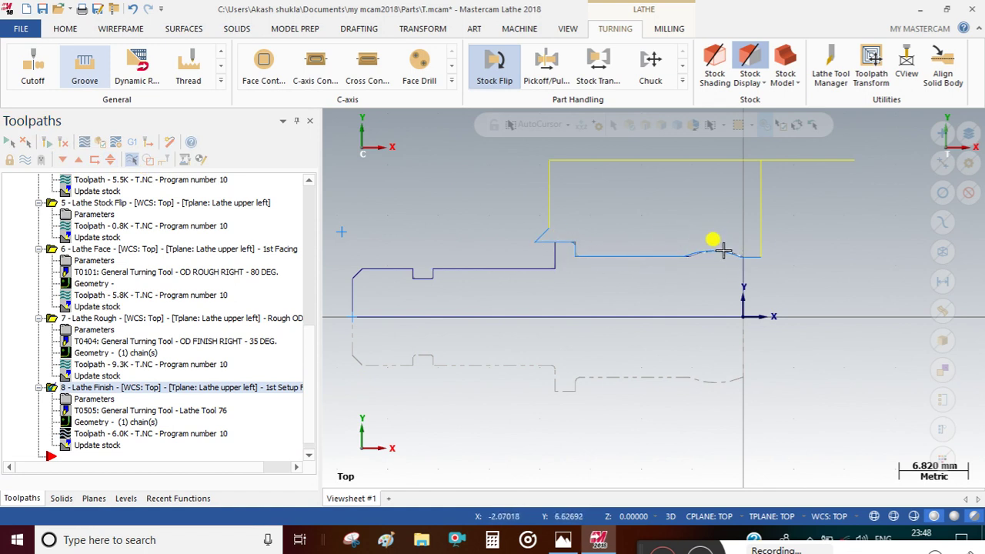
# - Select all the operations and open them for verification in a maximized Mastercam Simulator
pyautogui.click(8, 146)
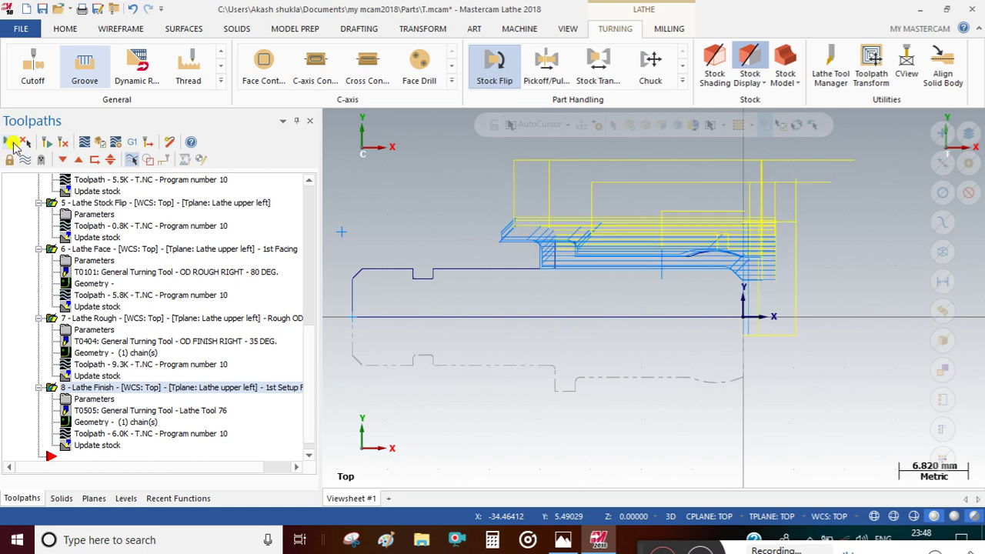
pyautogui.click(100, 144)
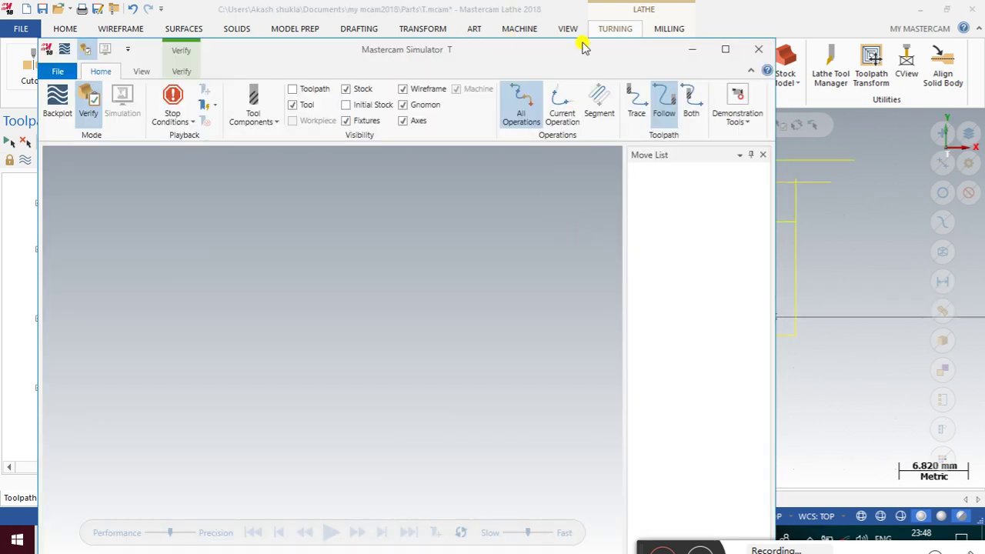
pyautogui.click(726, 51)
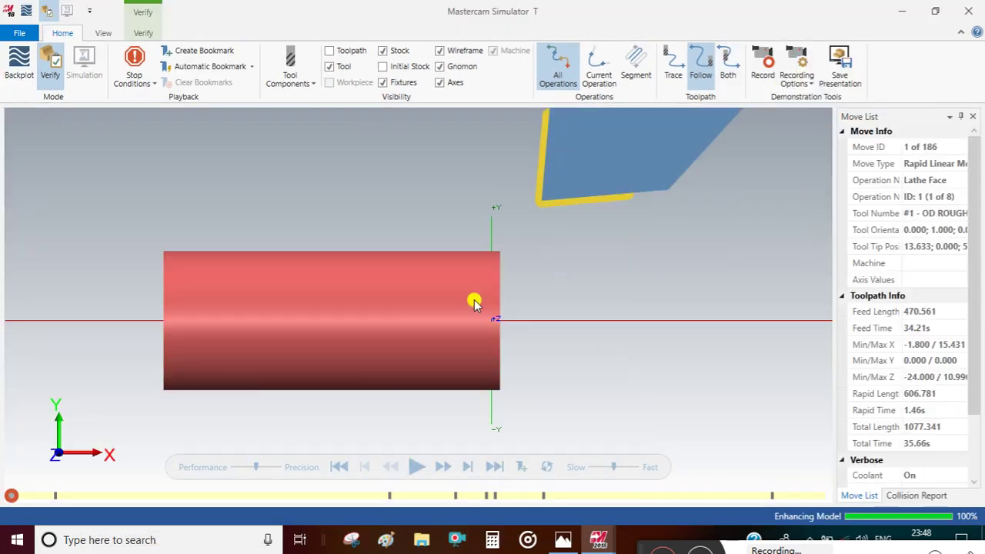
# - Turn on Color Loop and play the verification of all the operations at a slower speed
pyautogui.moveTo(563, 304); pyautogui.dragTo(506, 291, button='middle')
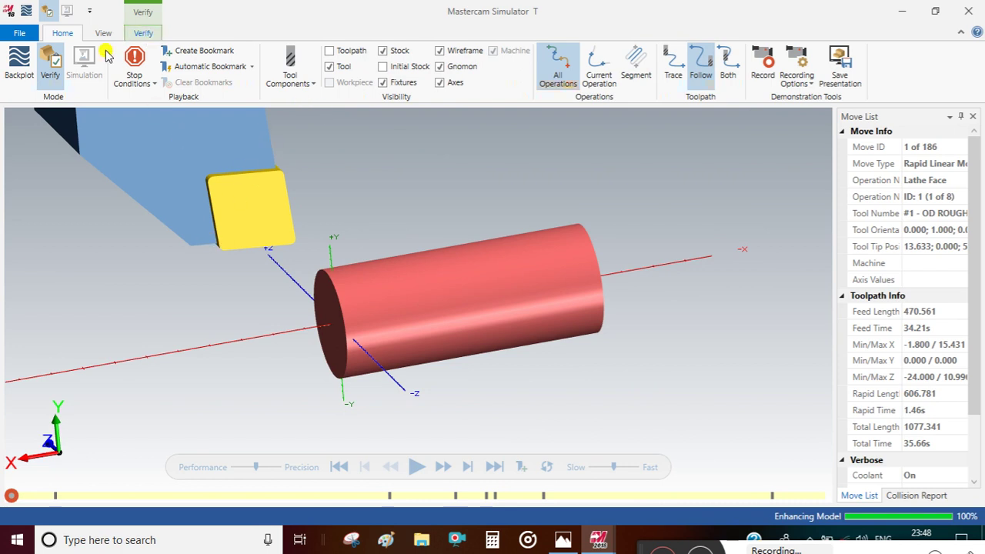
pyautogui.scroll(-2, 106, 54)
pyautogui.scroll(-1, 73, 219)
pyautogui.scroll(-1, 73, 220)
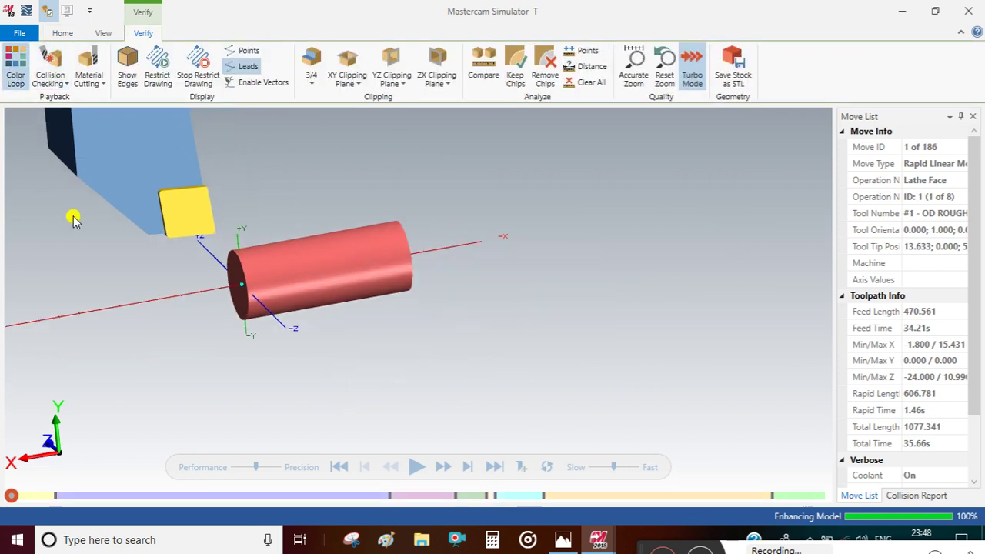
pyautogui.moveTo(187, 248); pyautogui.dragTo(196, 250, button='middle')
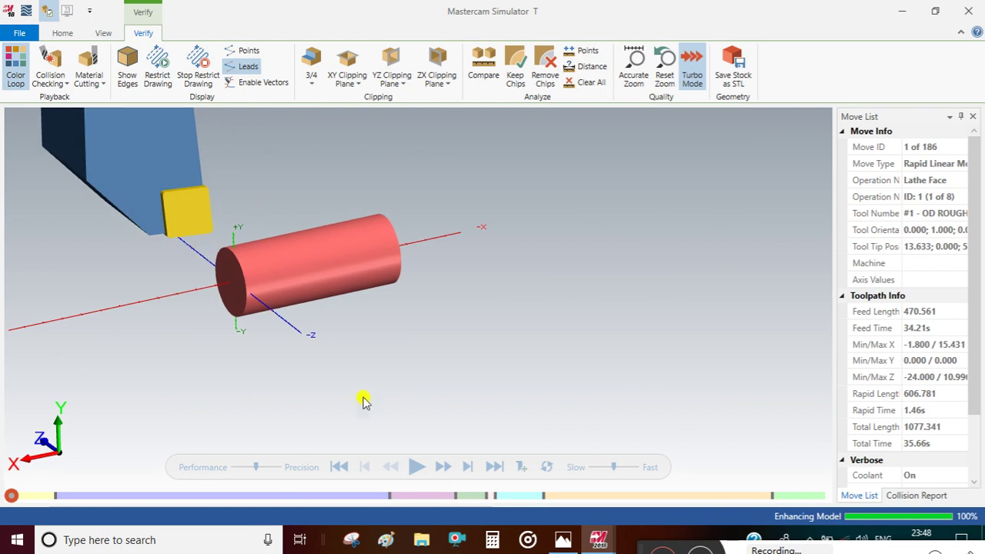
pyautogui.click(414, 466)
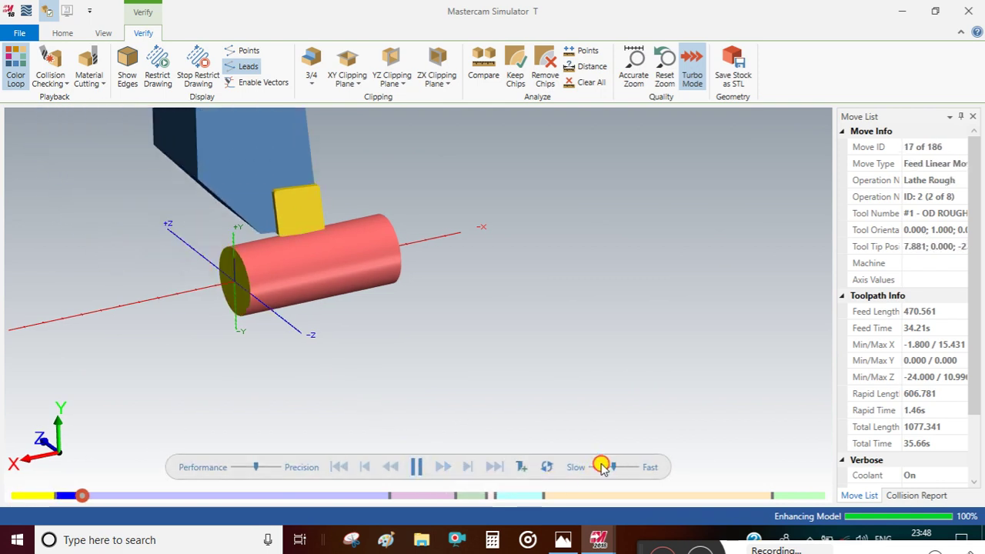
pyautogui.moveTo(616, 467); pyautogui.dragTo(600, 467)
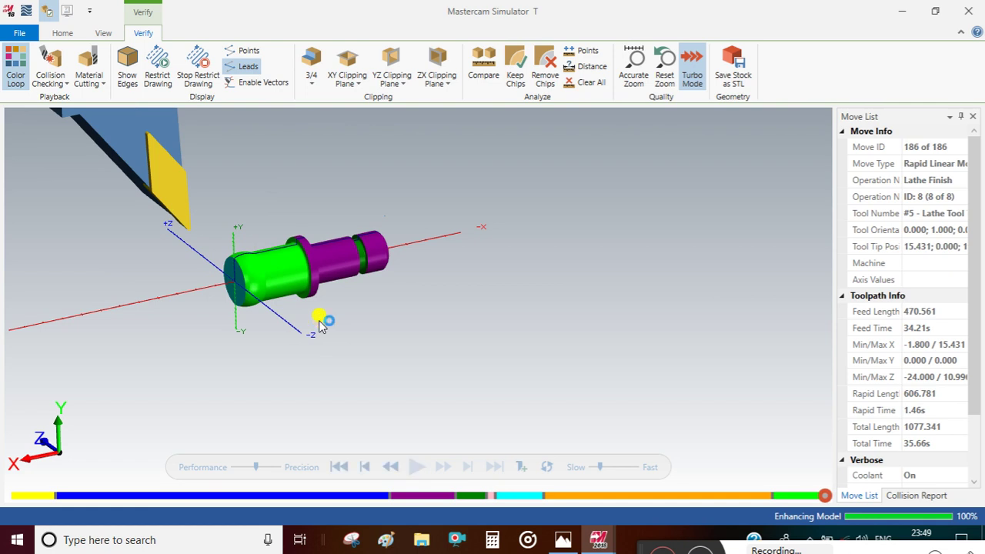
# - Examine the verified turned part from both ends and minimize the simulator
pyautogui.moveTo(378, 290); pyautogui.dragTo(434, 307, button='middle')
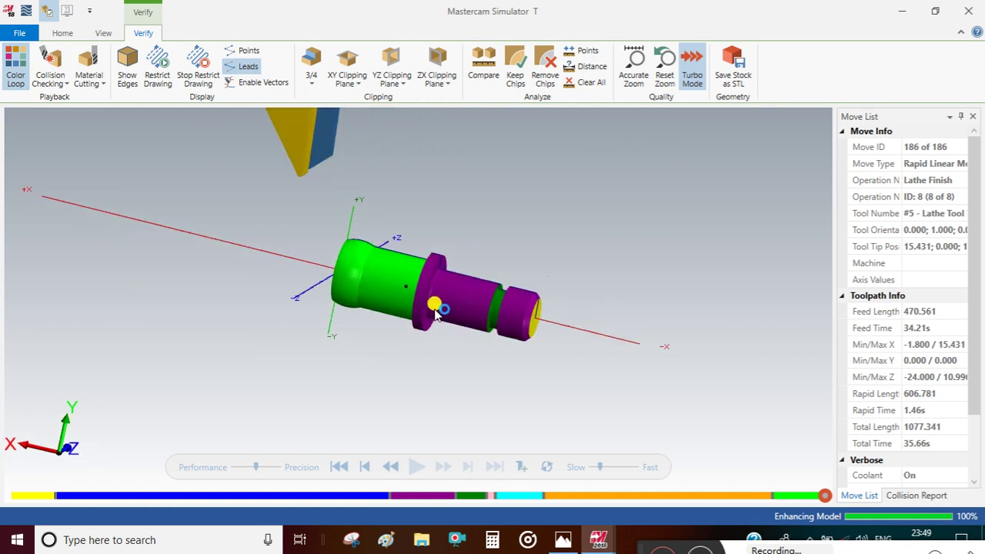
pyautogui.moveTo(513, 326)
pyautogui.mouseDown(button='middle')
pyautogui.moveTo(486, 340)
pyautogui.moveTo(514, 337)
pyautogui.moveTo(497, 315)
pyautogui.mouseUp(button='middle')
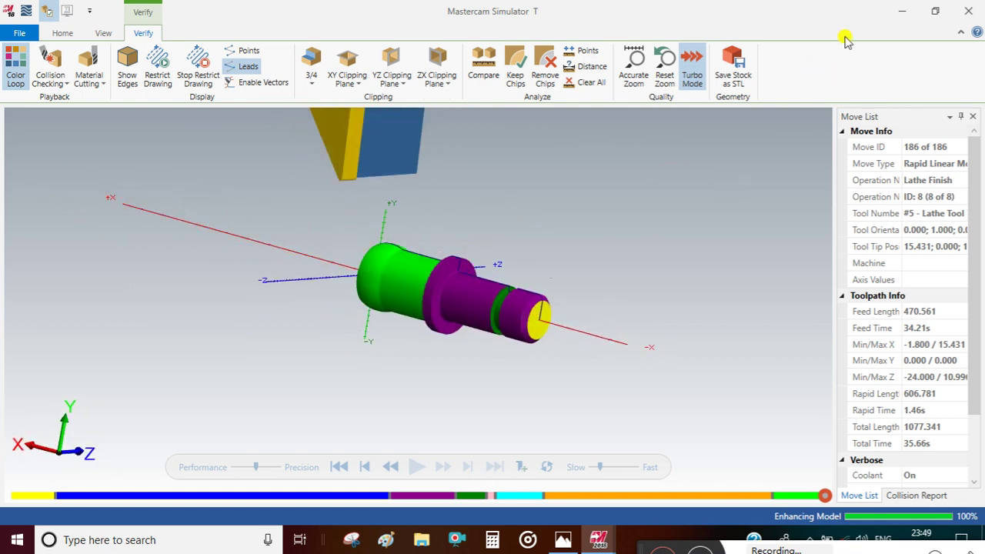
pyautogui.click(903, 11)
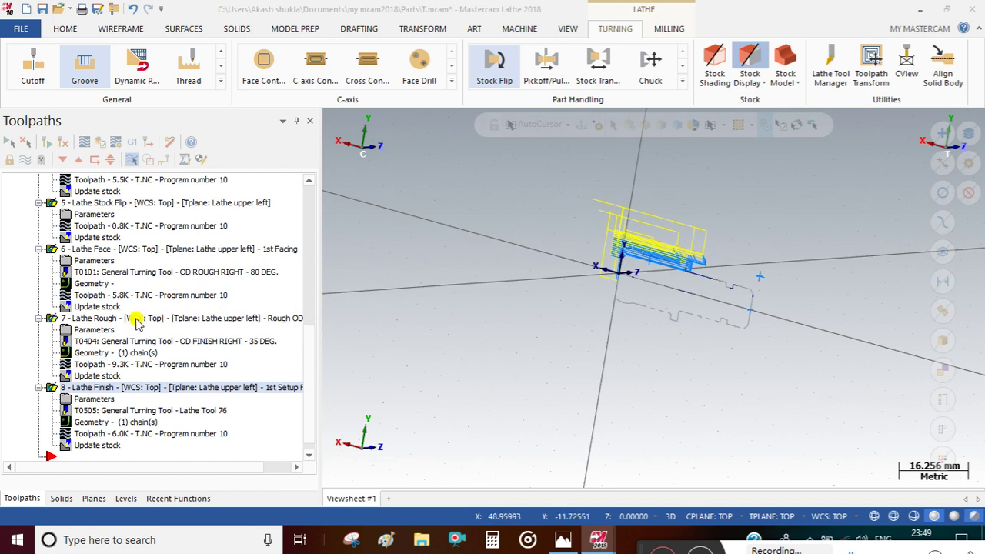
# - Select only the four first-setup operations: Lathe Face, Lathe Rough, Lathe Finish and Lathe Groove
pyautogui.scroll(10, 132, 312)
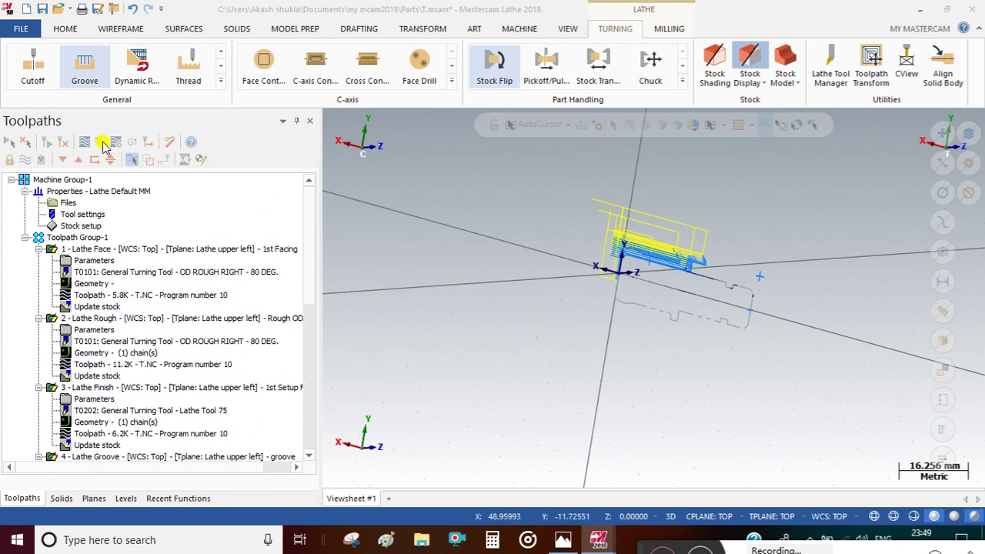
pyautogui.scroll(-5, 63, 259)
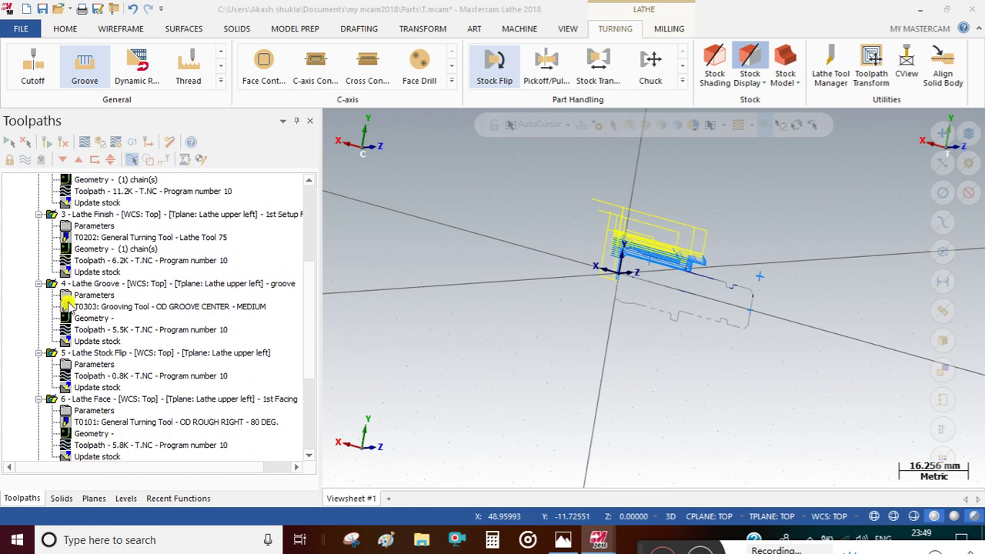
pyautogui.scroll(-2, 68, 307)
pyautogui.scroll(6, 73, 307)
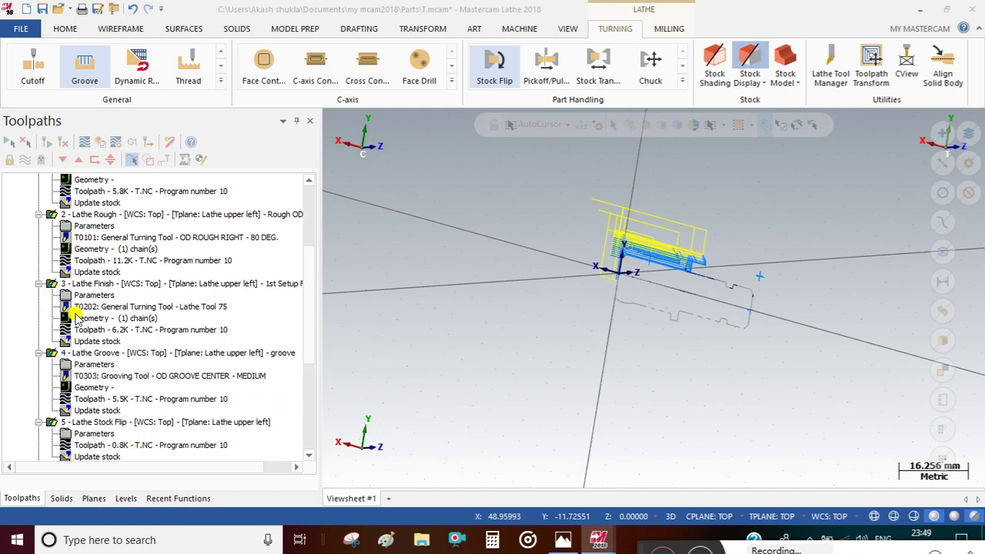
pyautogui.click(52, 253)
pyautogui.click(51, 319)
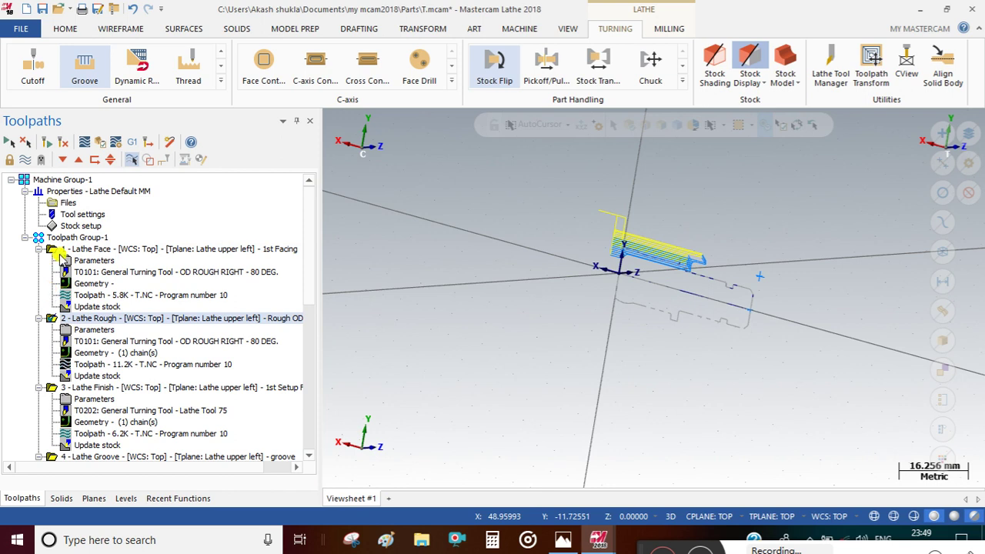
pyautogui.click(55, 252)
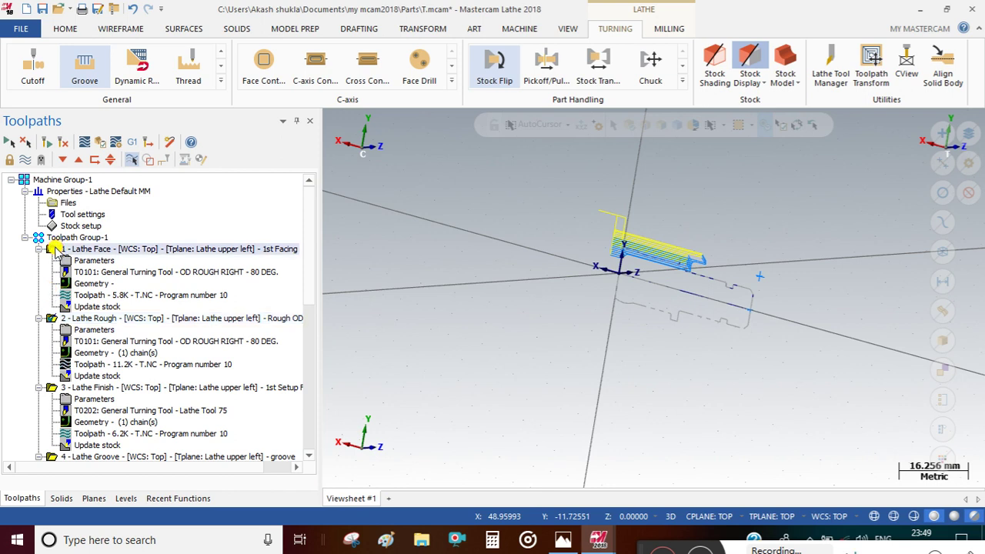
pyautogui.click(49, 320)
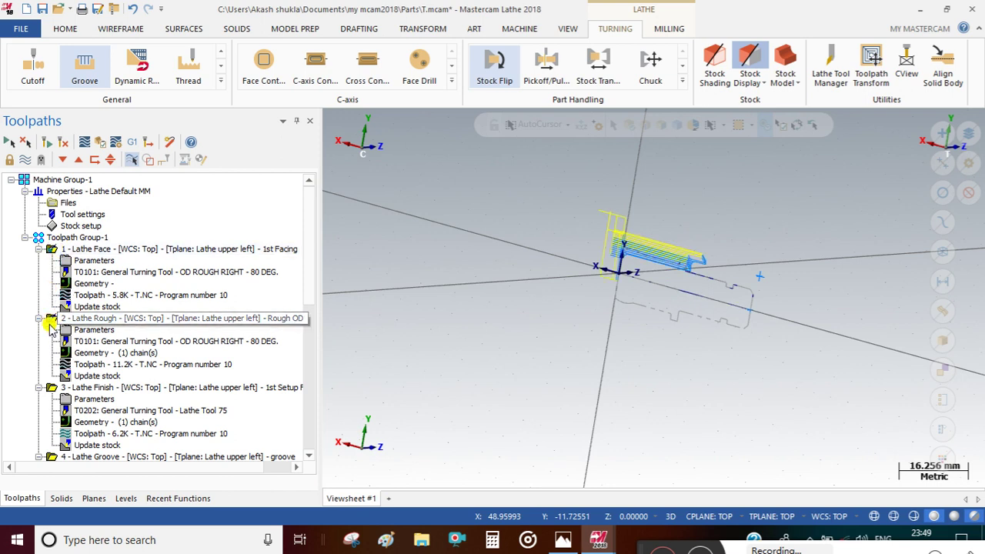
pyautogui.click(49, 387)
pyautogui.click(53, 457)
pyautogui.scroll(-2, 55, 442)
pyautogui.scroll(-3, 60, 421)
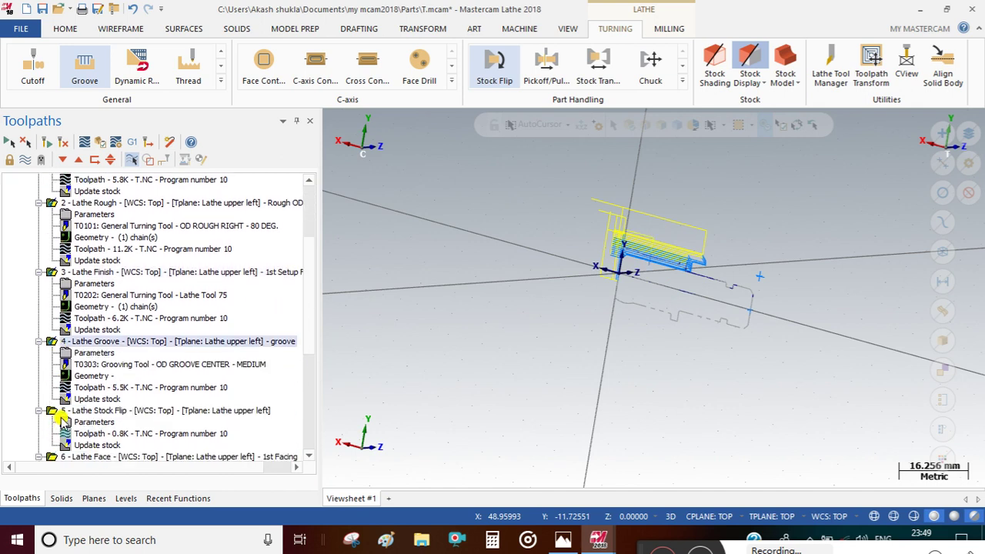
pyautogui.scroll(5, 62, 267)
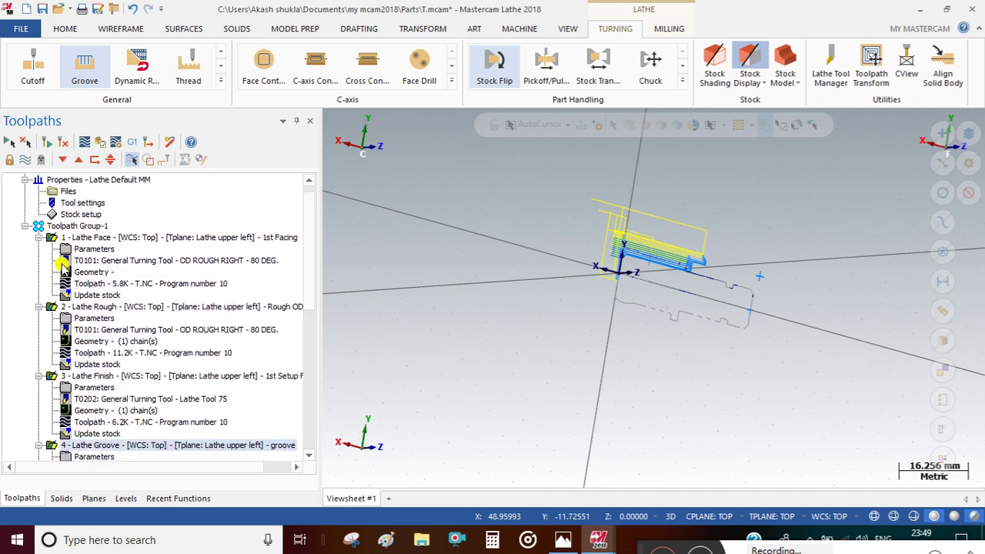
# - Post-process the selected operations and save the NC file as 10.0 in the Lathe NC folder, opening it in the code editor
pyautogui.click(128, 144)
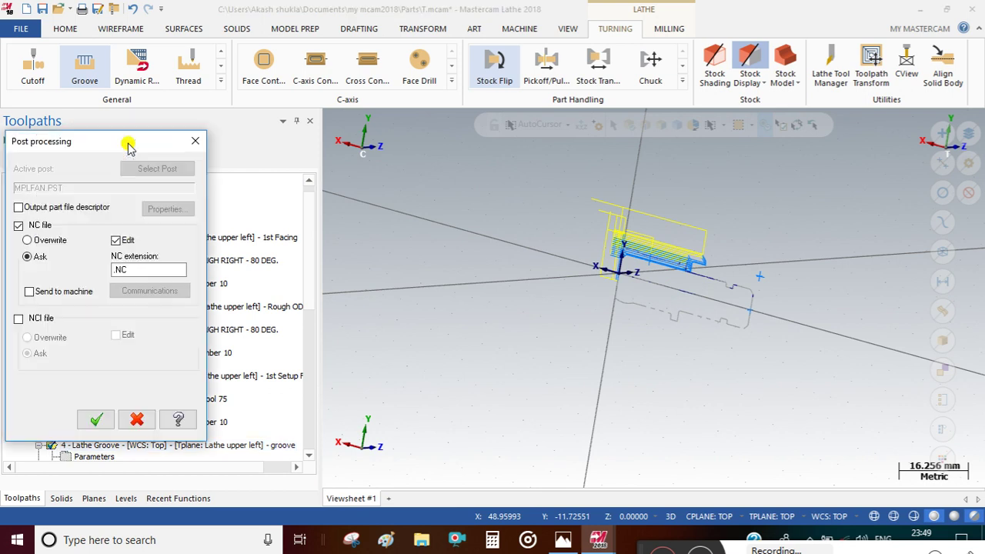
pyautogui.click(93, 416)
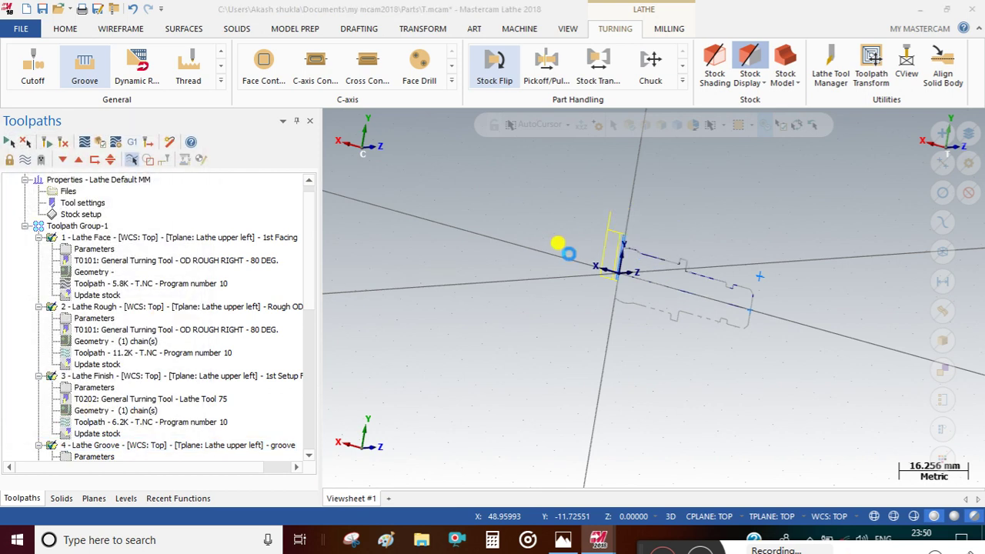
pyautogui.click(533, 304)
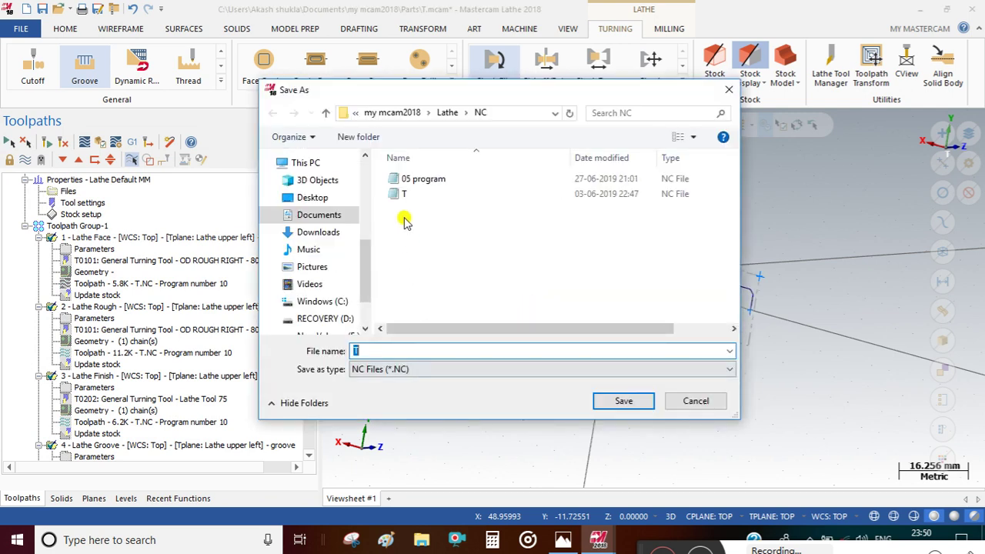
pyautogui.write('10.0')
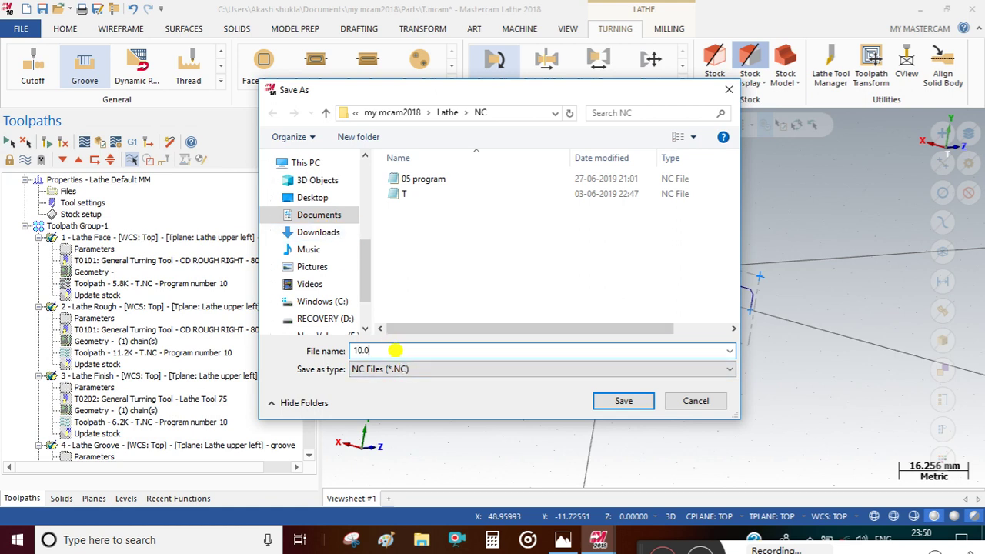
pyautogui.press('Return')
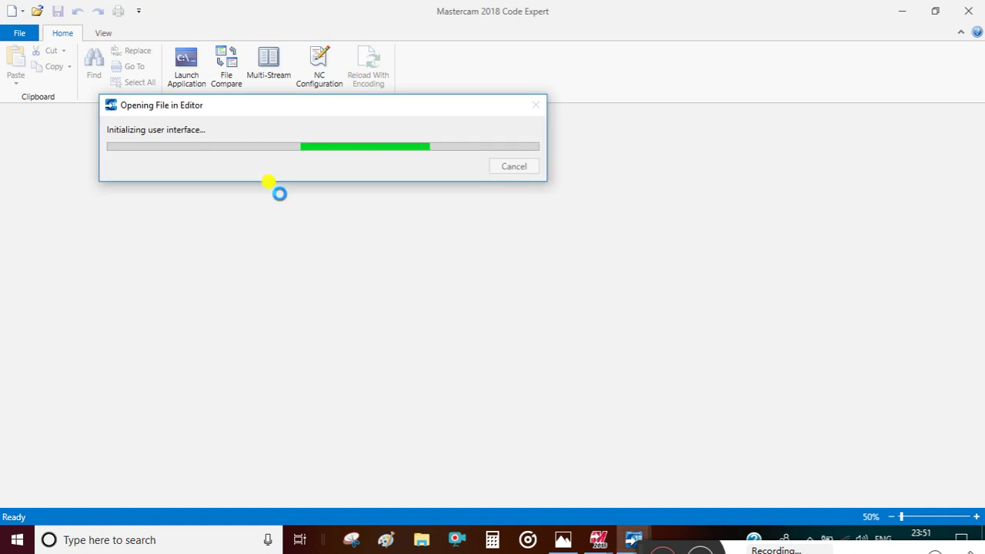
pyautogui.moveTo(284, 114); pyautogui.dragTo(483, 165)
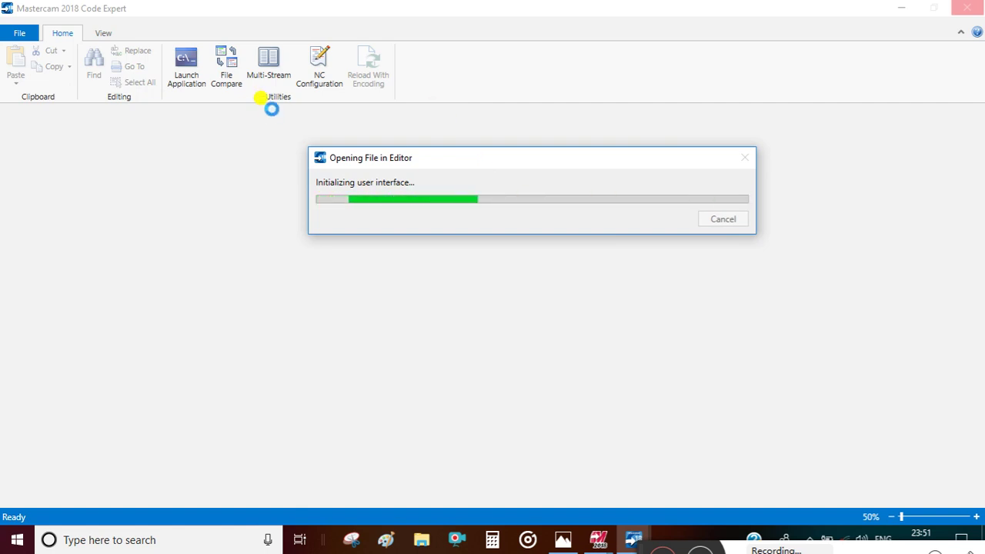
# - Review the program header and tool 1's facing and OD roughing code in the posted NC file
pyautogui.scroll(-2, 100, 197)
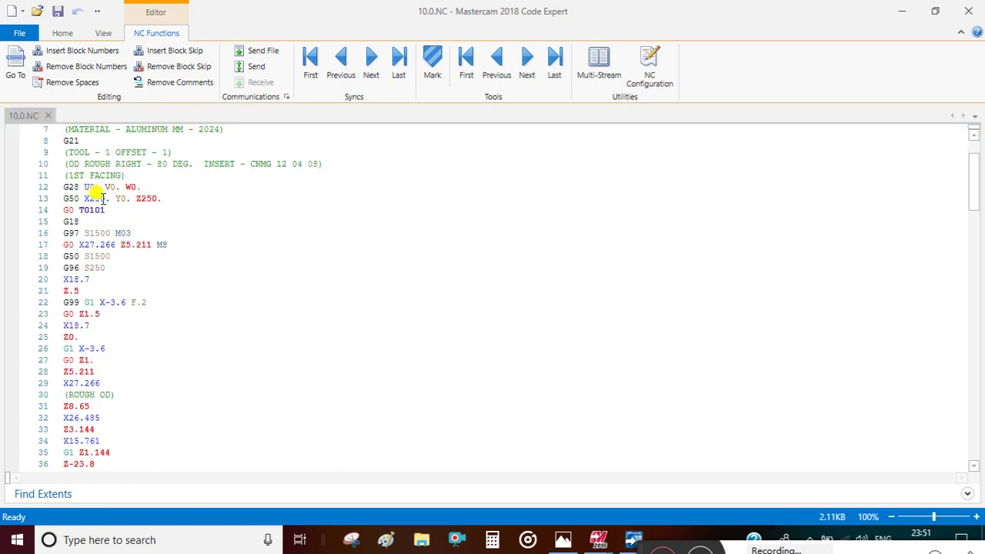
pyautogui.scroll(2, 98, 192)
pyautogui.scroll(-1, 94, 220)
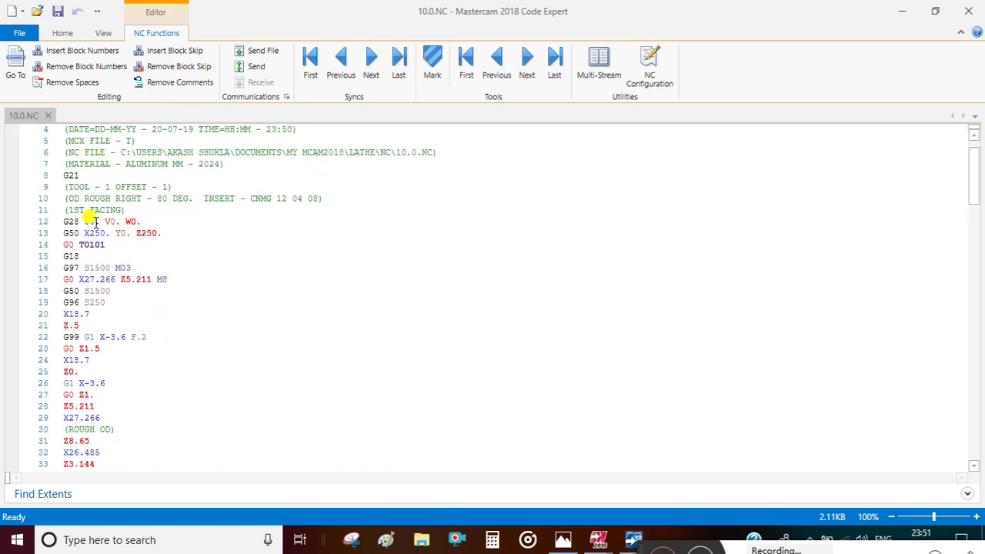
pyautogui.scroll(1, 95, 221)
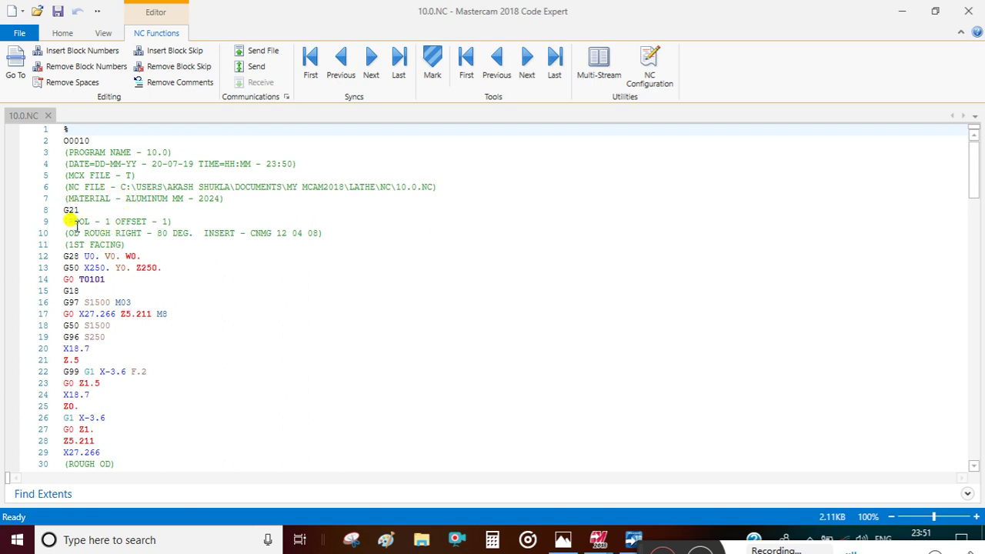
pyautogui.click(83, 255)
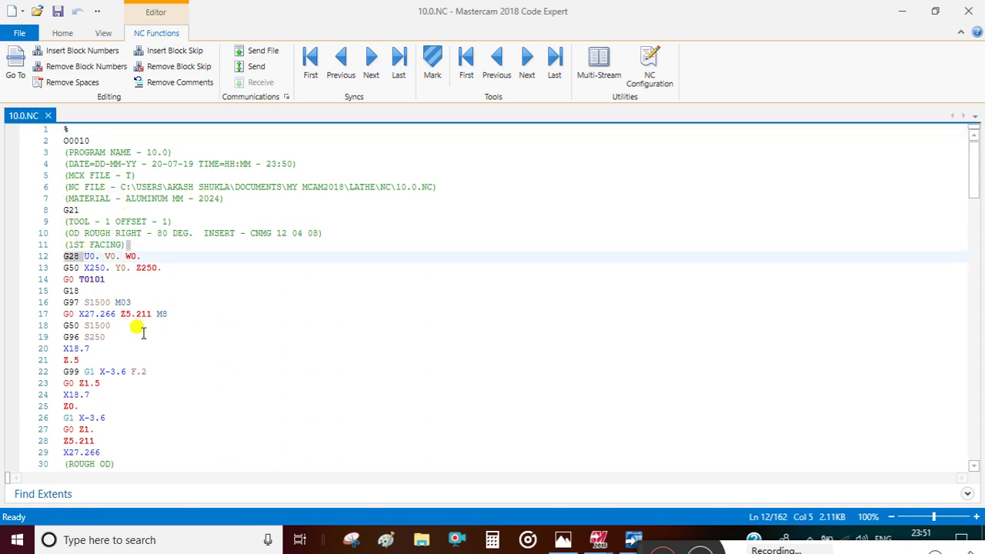
pyautogui.scroll(-3, 131, 342)
pyautogui.click(83, 358)
pyautogui.scroll(-2, 103, 362)
pyautogui.scroll(-20, 100, 361)
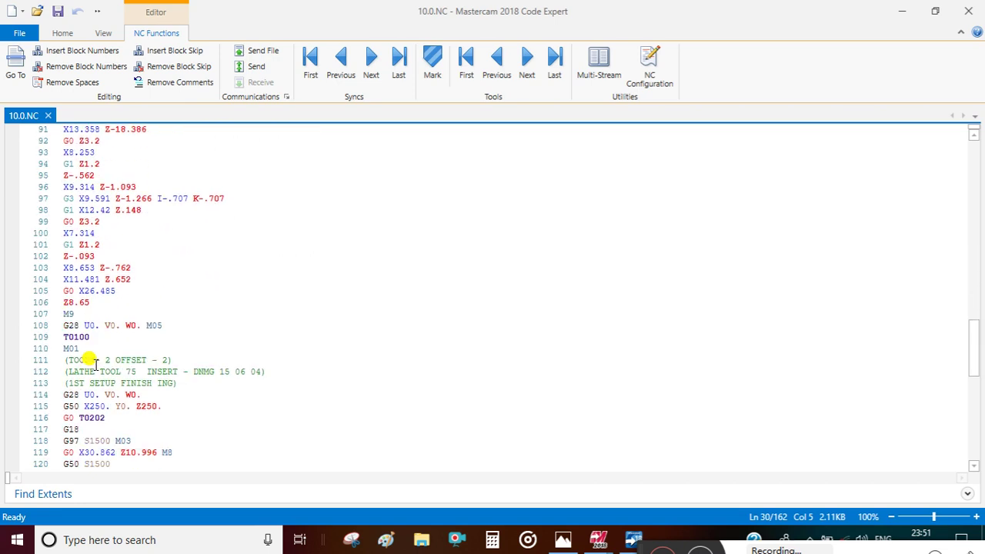
# - Examine the NC code of the tool 2 finishing and tool 3 grooving sections through to the program end
pyautogui.moveTo(65, 359); pyautogui.dragTo(176, 394)
pyautogui.scroll(-13, 176, 392)
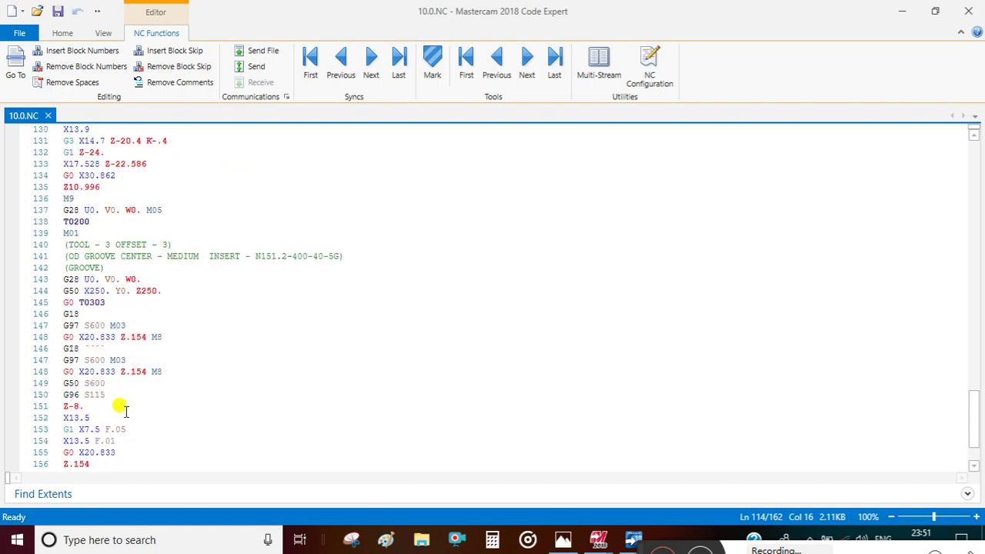
pyautogui.scroll(-1, 123, 415)
pyautogui.moveTo(65, 229); pyautogui.dragTo(161, 247)
pyautogui.click(178, 256)
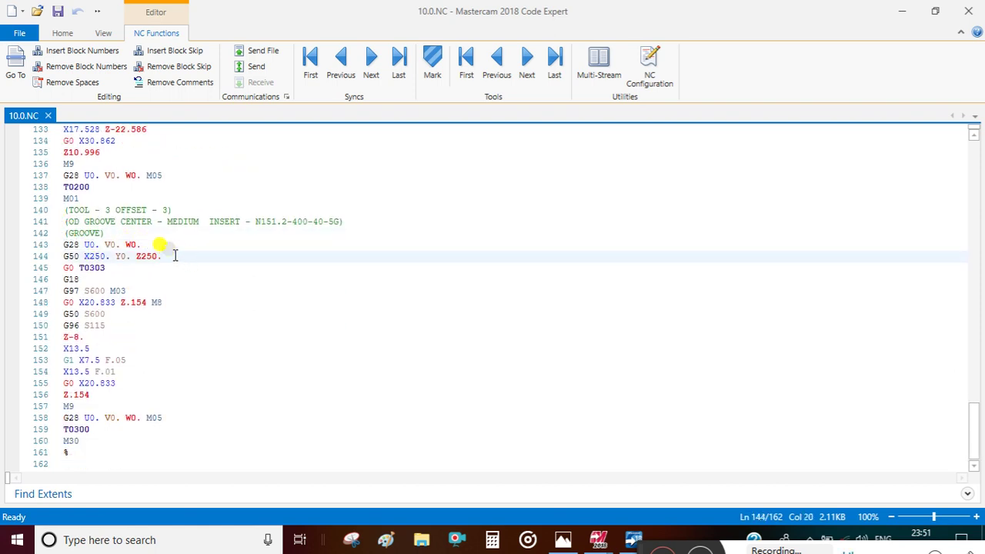
# - Highlight the G50 X250. Y0. Z250. line in the groove section and again in the first facing section
pyautogui.moveTo(106, 245); pyautogui.dragTo(33, 261)
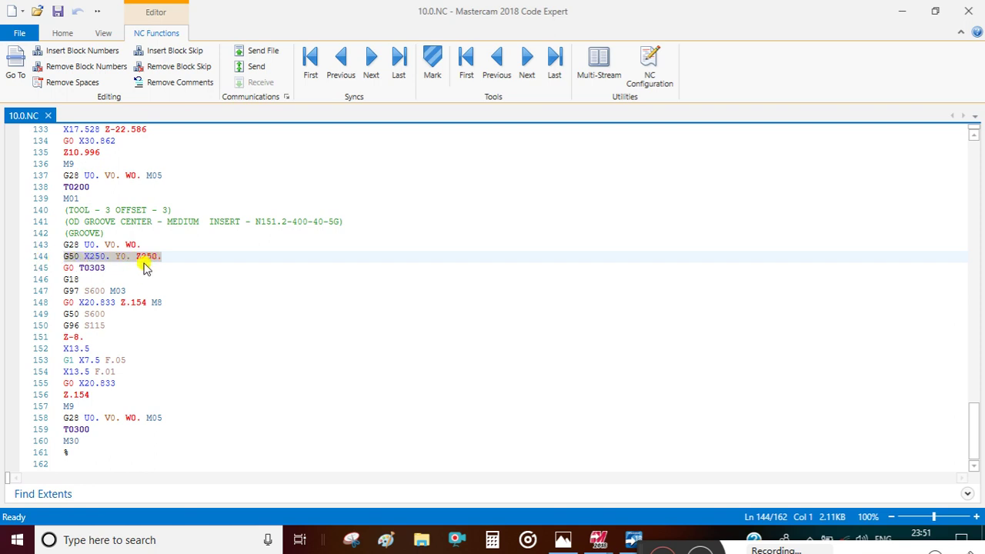
pyautogui.click(110, 267)
pyautogui.scroll(8, 110, 269)
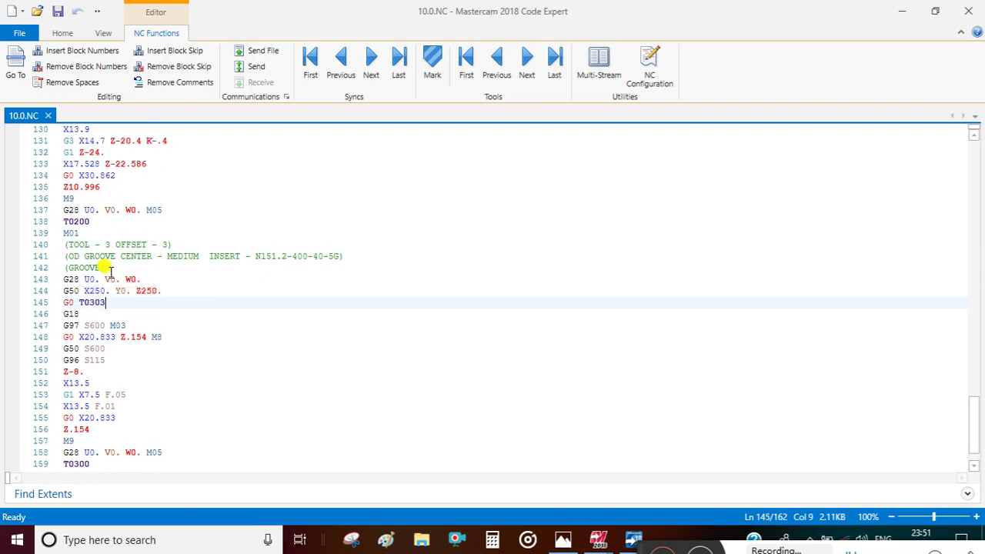
pyautogui.scroll(20, 110, 269)
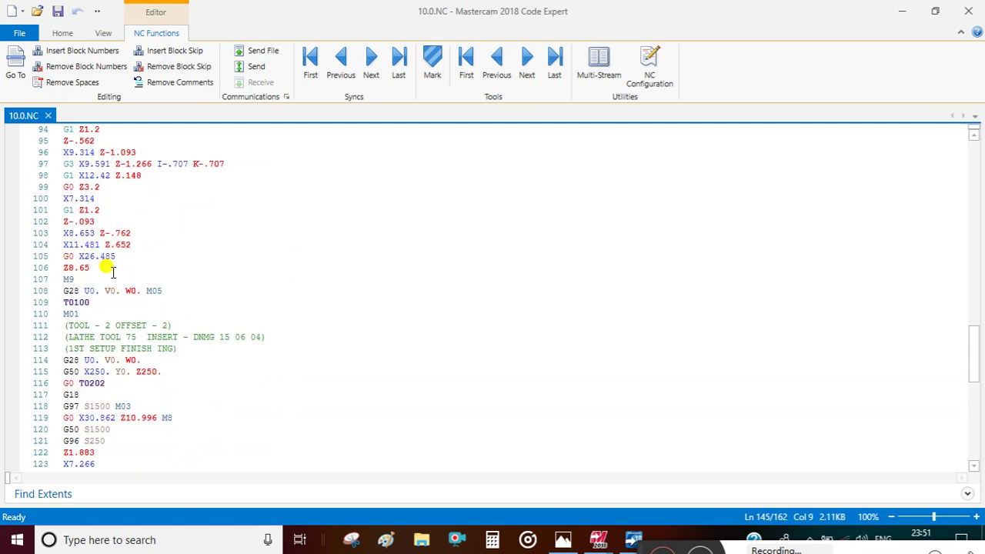
pyautogui.scroll(9, 110, 269)
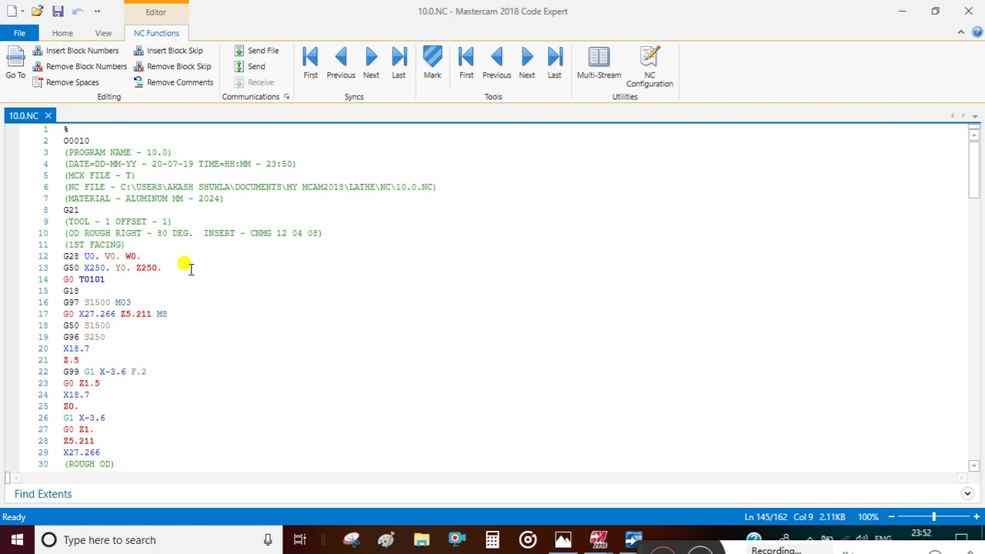
pyautogui.moveTo(185, 266); pyautogui.dragTo(49, 273)
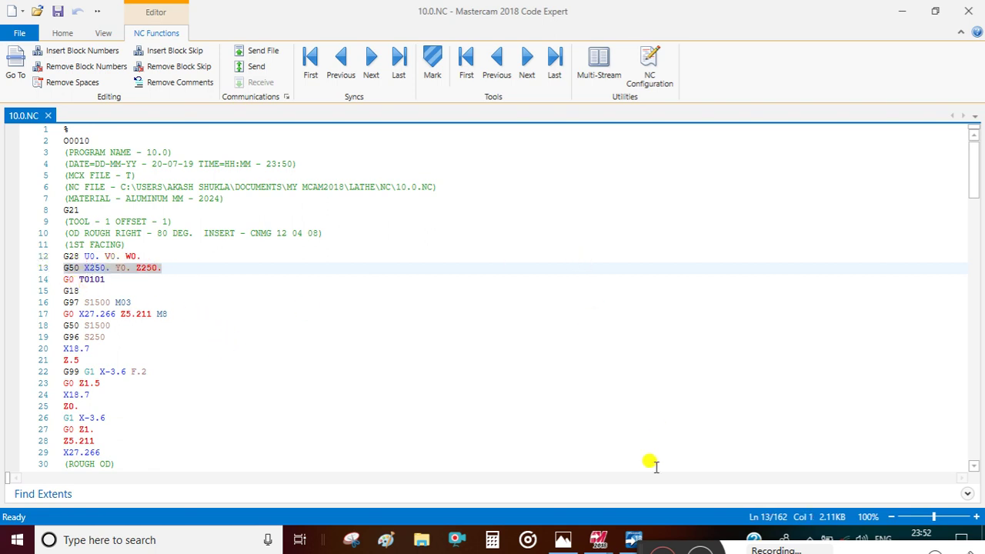
# - Switch to the 10 Drawing.jpg part drawing in Photos and view it full screen
pyautogui.click(562, 539)
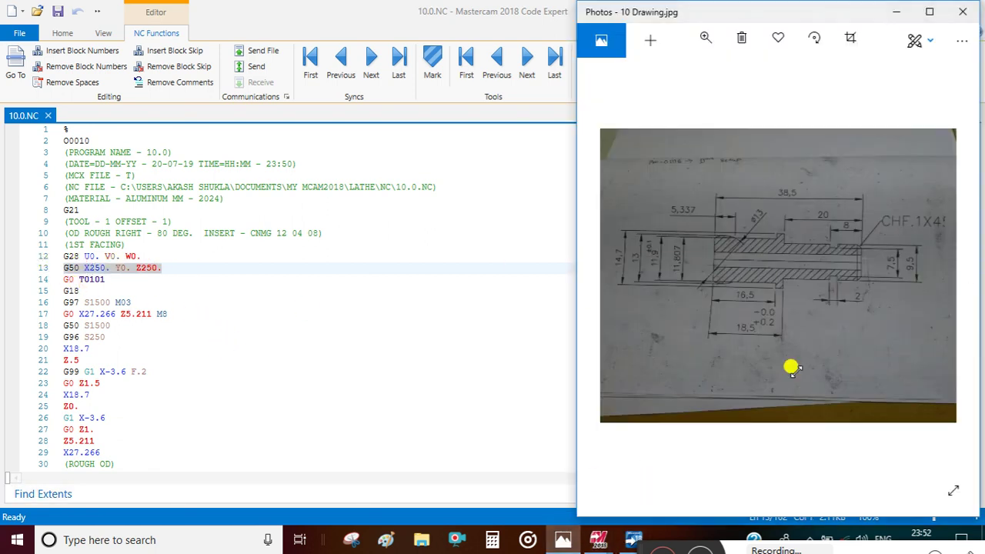
pyautogui.scroll(5, 936, 471)
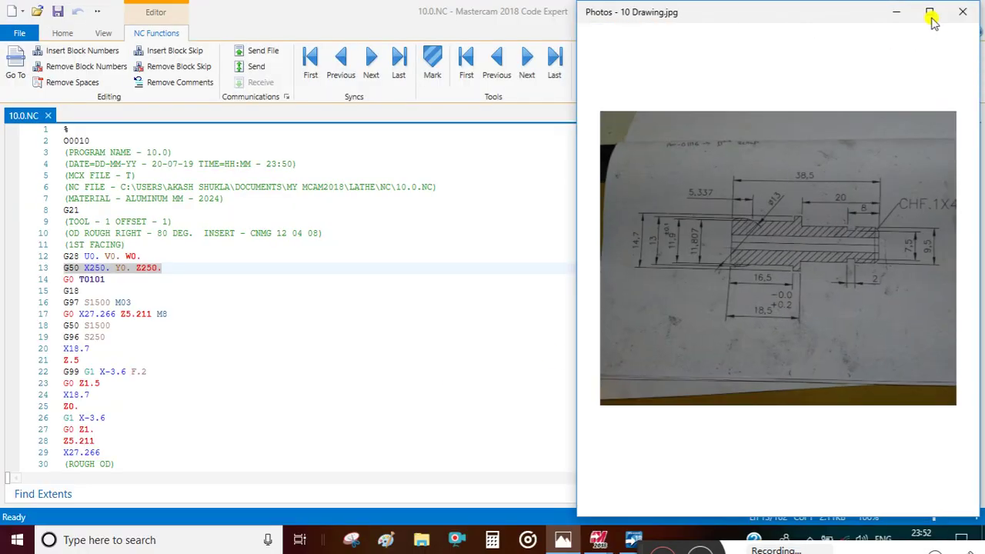
pyautogui.click(930, 14)
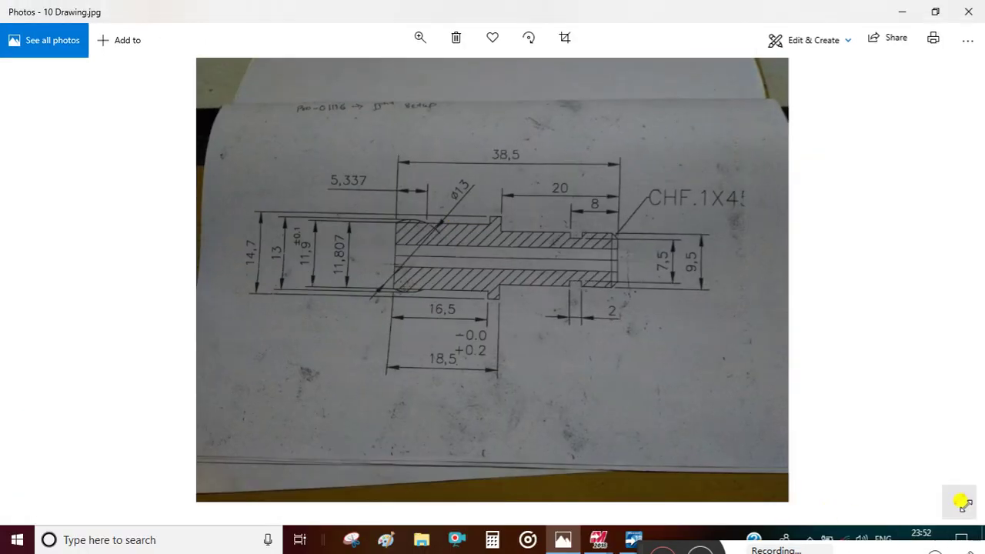
pyautogui.click(948, 499)
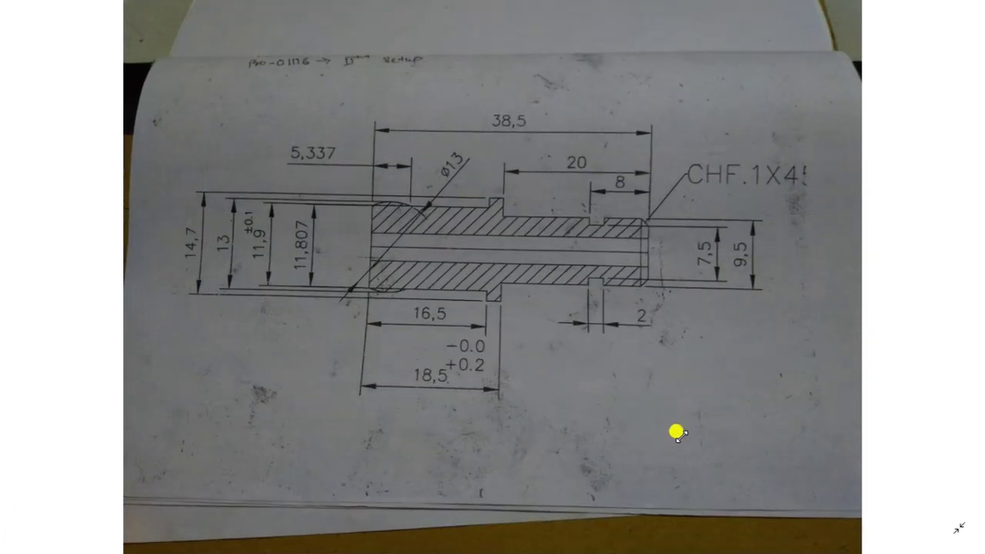